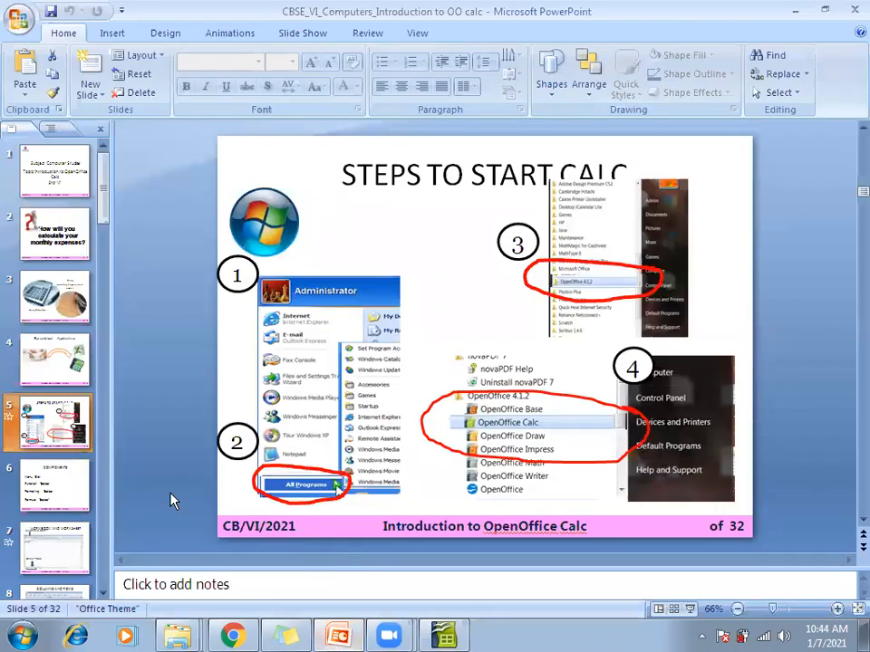
- Advance the presentation past the Components slide to the Workbook and Worksheet slide, and switch to OpenOffice Calc
{"action": "key", "text": "Down"}
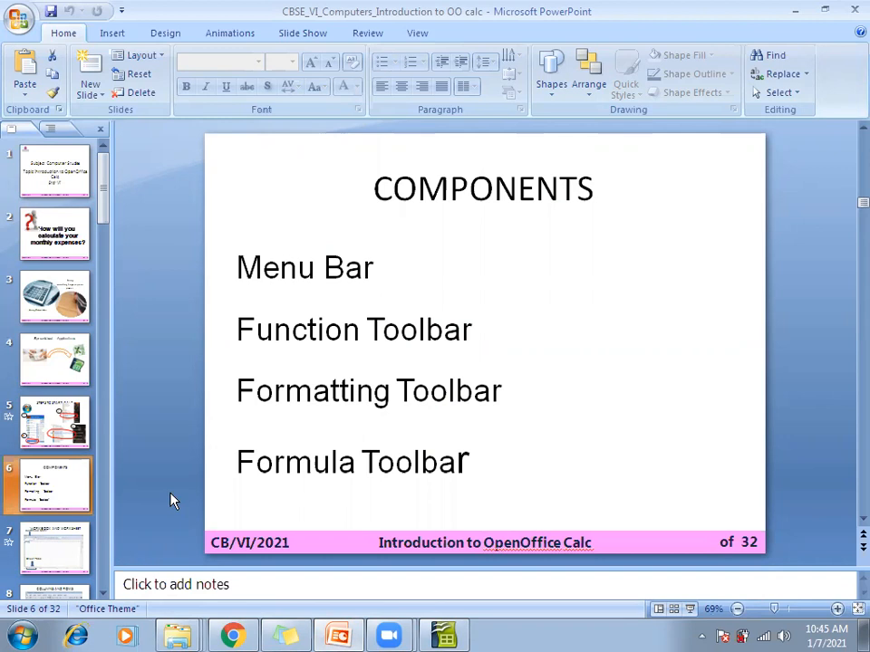
{"action": "key", "text": "Down"}
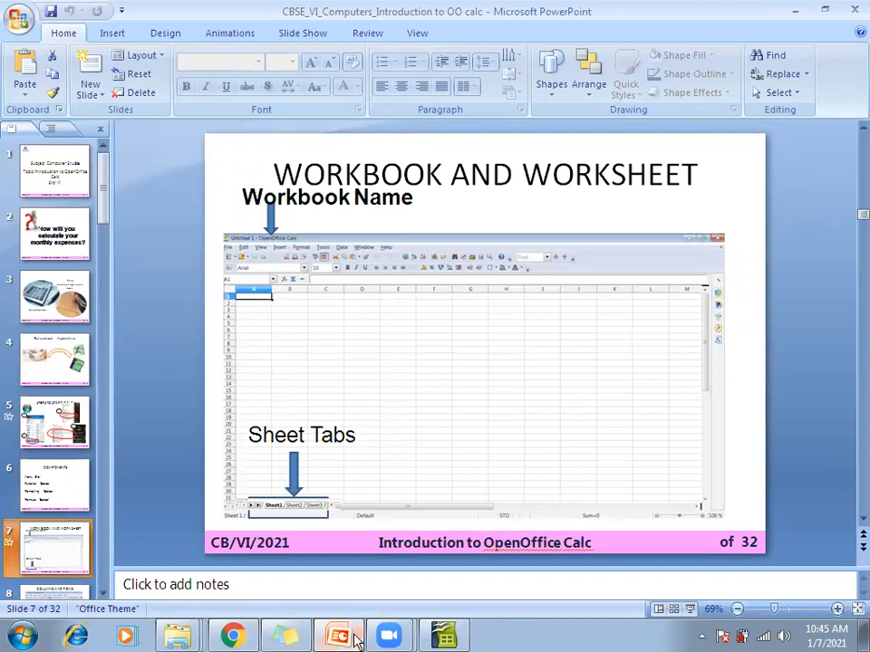
{"action": "left_click", "coordinate": [444, 637]}
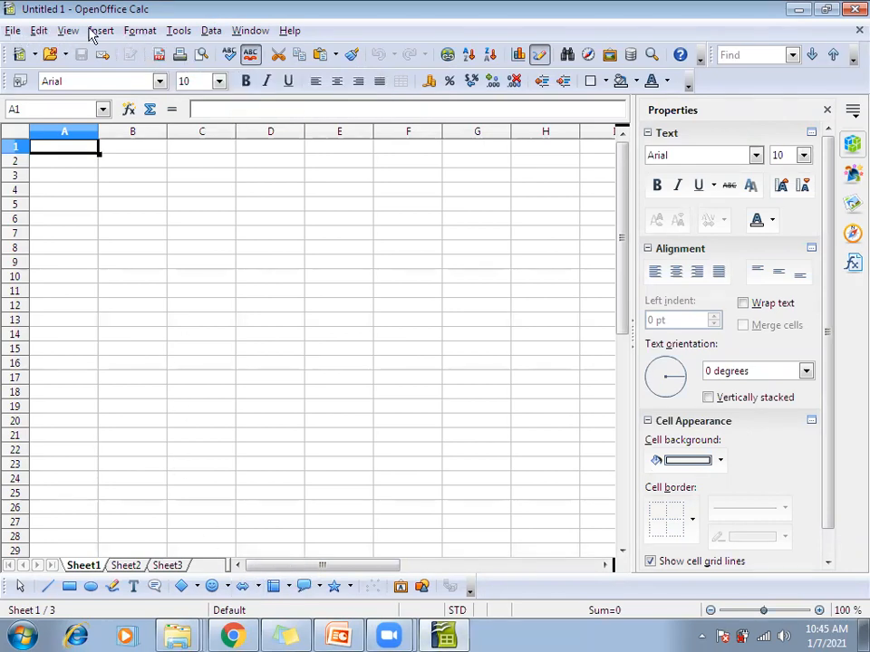
- Examine the commands grouped under File, Edit, View, Insert, Format, Tools, Data, Window and Help, and place the cursor in the formula input line
{"action": "left_click", "coordinate": [16, 31]}
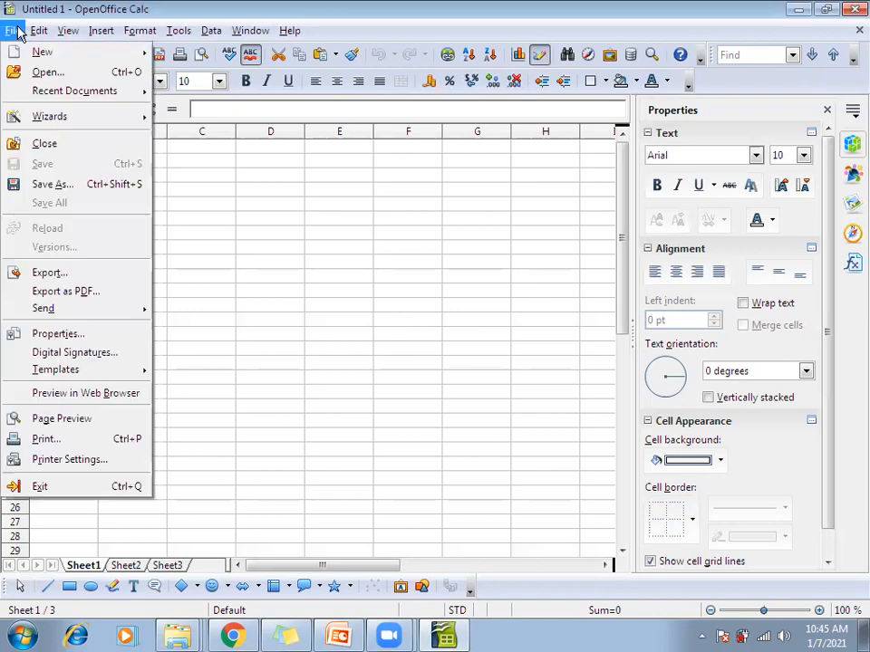
{"action": "left_click", "coordinate": [37, 31]}
{"action": "left_click", "coordinate": [43, 31]}
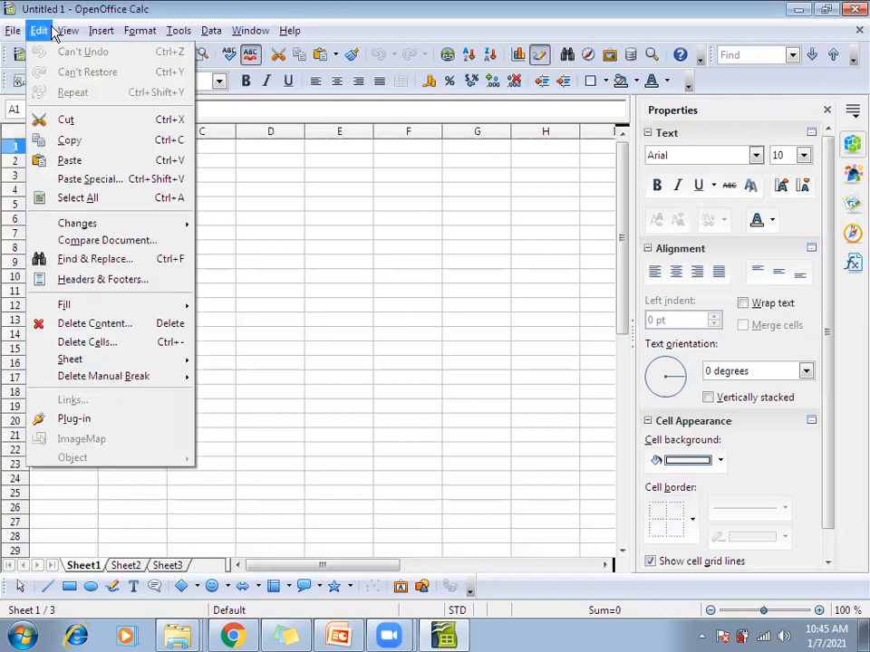
{"action": "mouse_move", "coordinate": [64, 35]}
{"action": "mouse_move", "coordinate": [93, 38]}
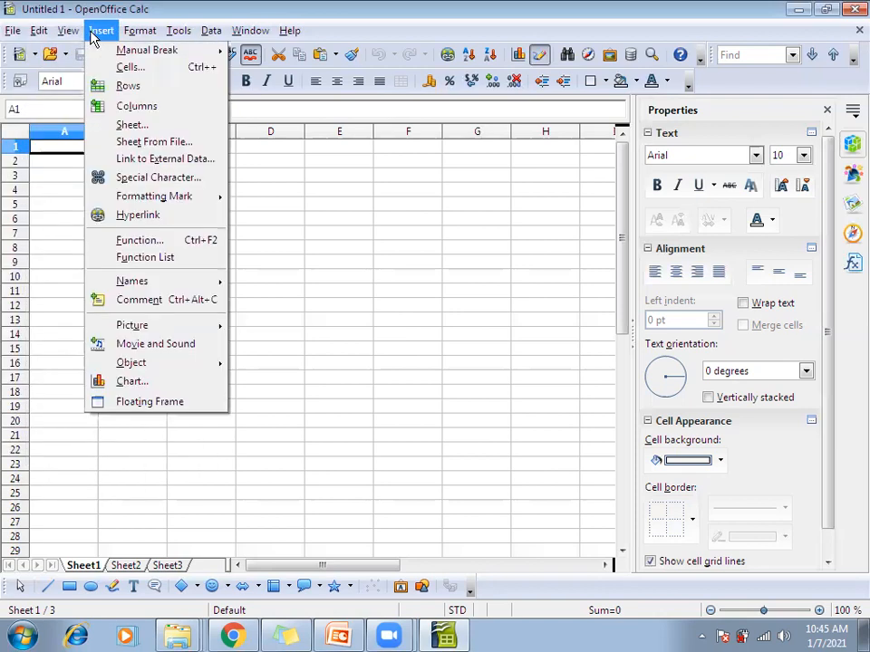
{"action": "mouse_move", "coordinate": [128, 39]}
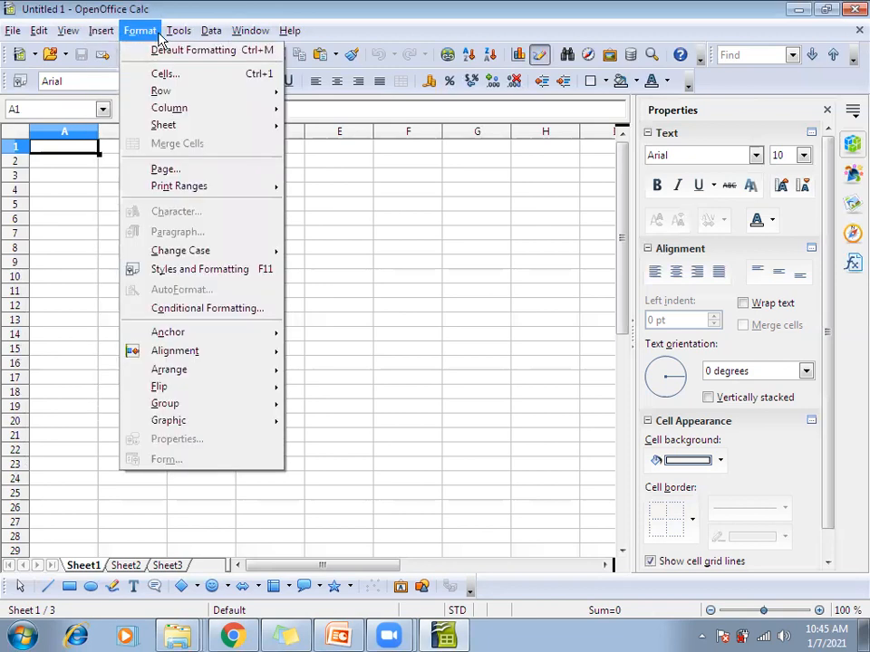
{"action": "mouse_move", "coordinate": [170, 39]}
{"action": "mouse_move", "coordinate": [211, 40]}
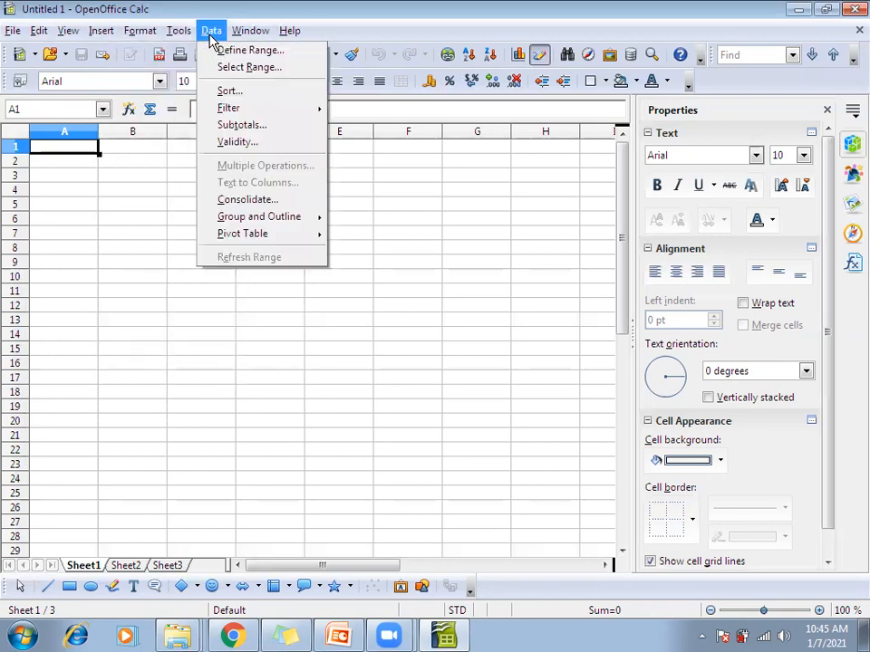
{"action": "mouse_move", "coordinate": [238, 37]}
{"action": "mouse_move", "coordinate": [295, 37]}
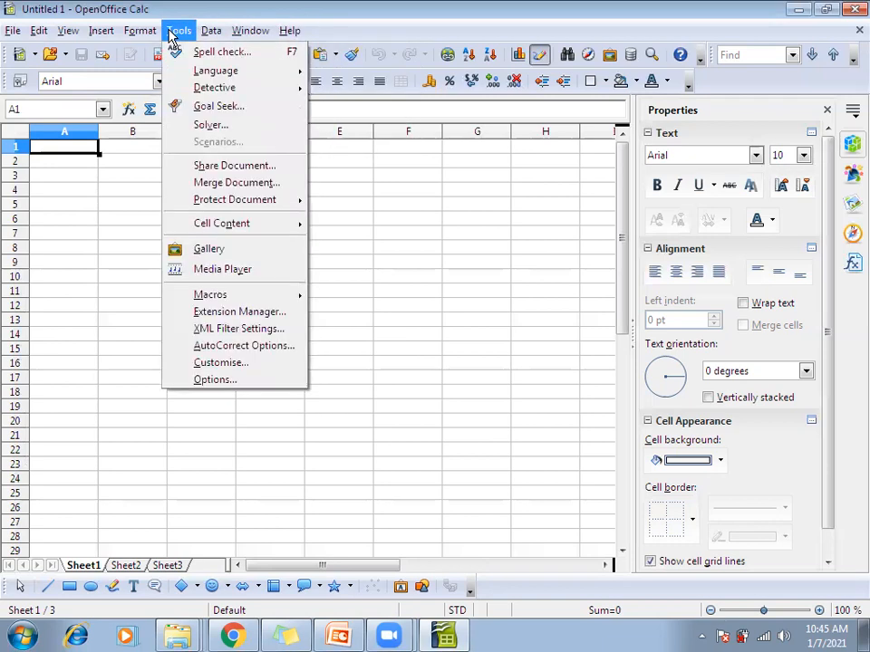
{"action": "mouse_move", "coordinate": [18, 34]}
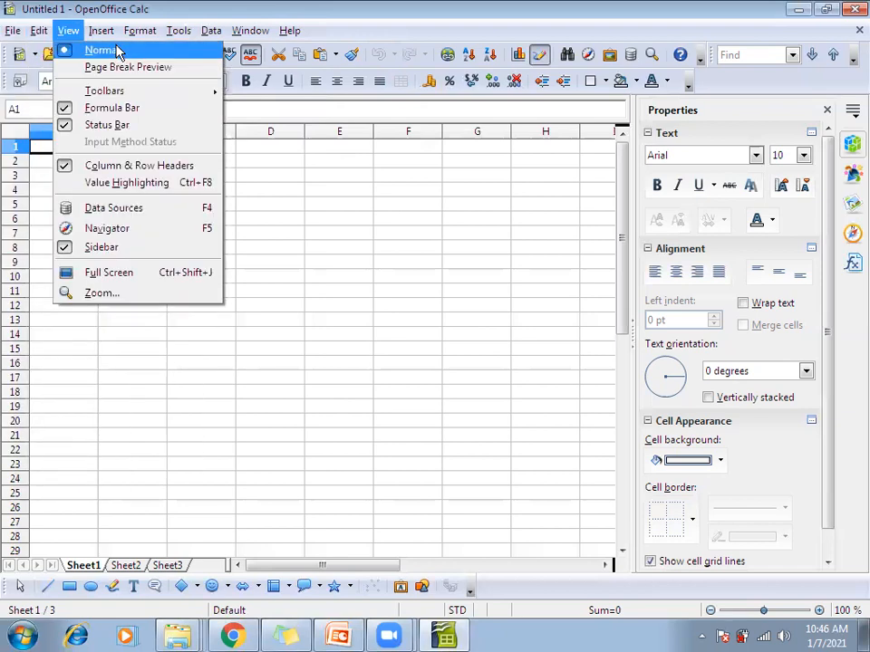
{"action": "left_click", "coordinate": [290, 272]}
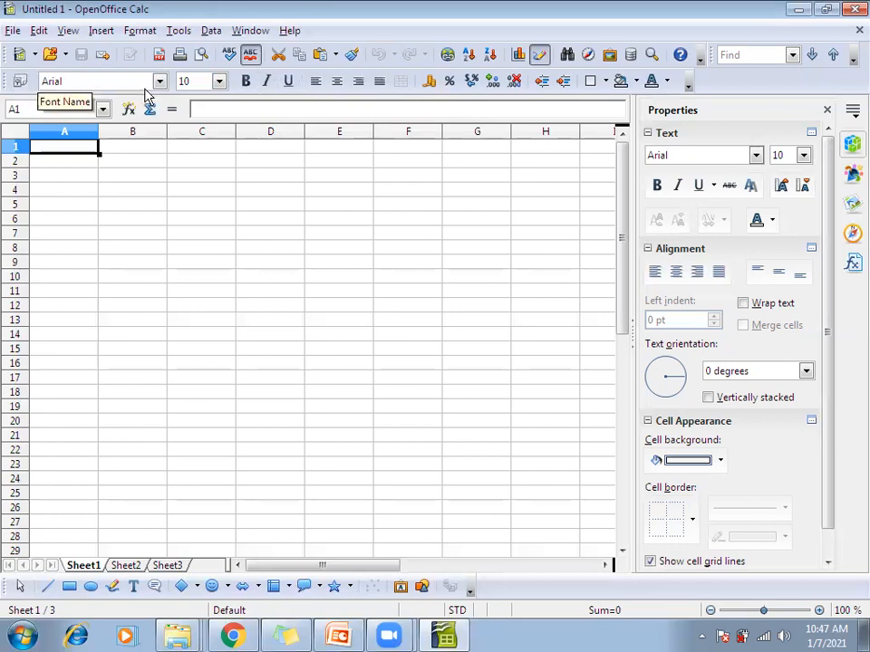
{"action": "left_click", "coordinate": [231, 109]}
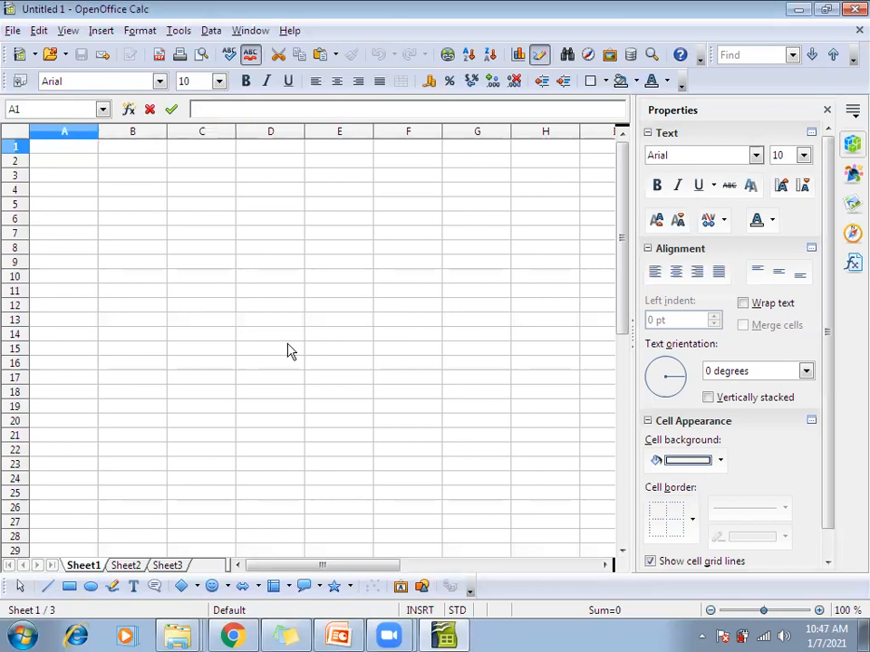
- Review the Workbook and Worksheet slide in PowerPoint, and go through Sheet2, Sheet3 and Sheet1 of the Calc workbook
{"action": "left_click", "coordinate": [338, 637]}
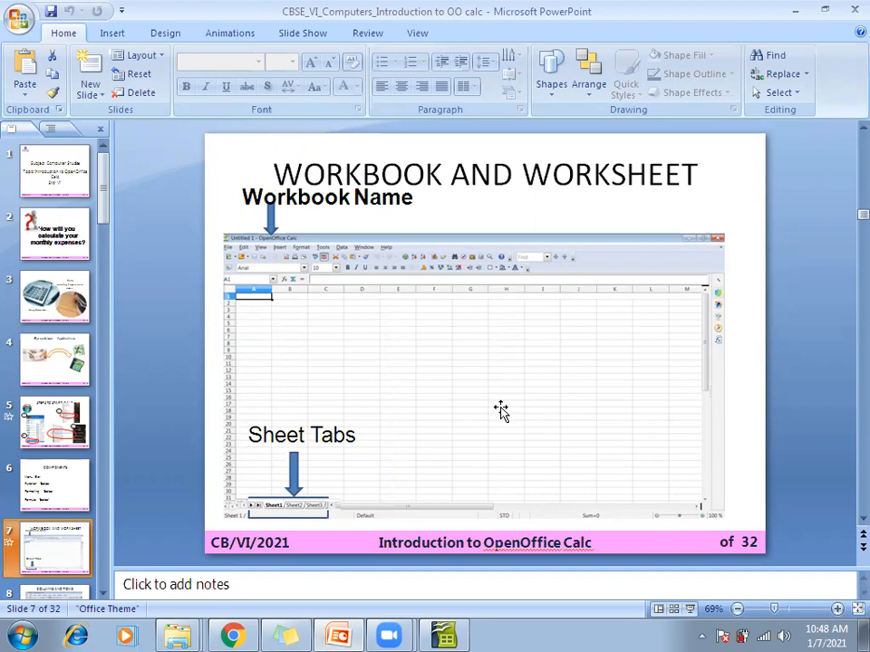
{"action": "left_click", "coordinate": [445, 637]}
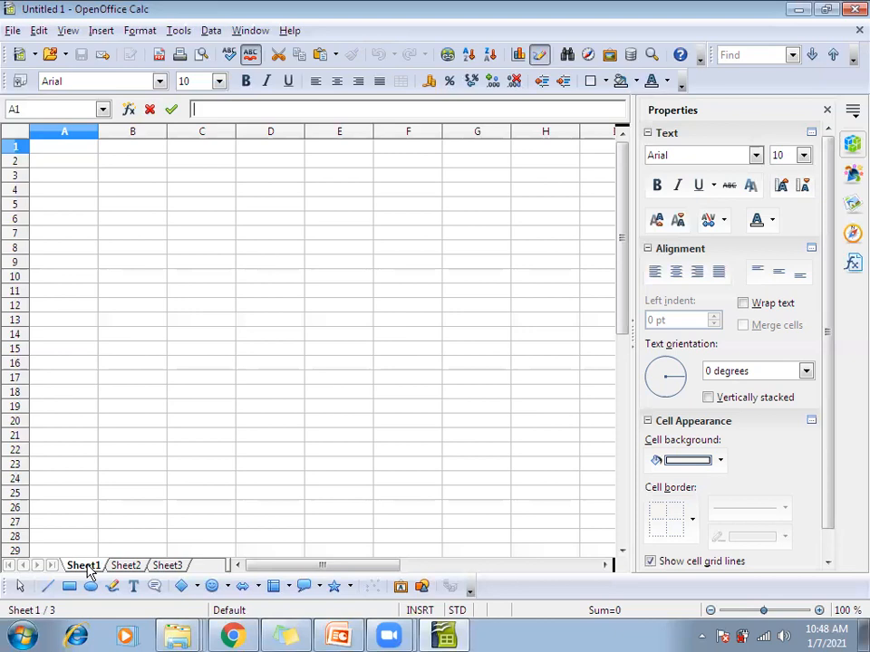
{"action": "left_click", "coordinate": [126, 567]}
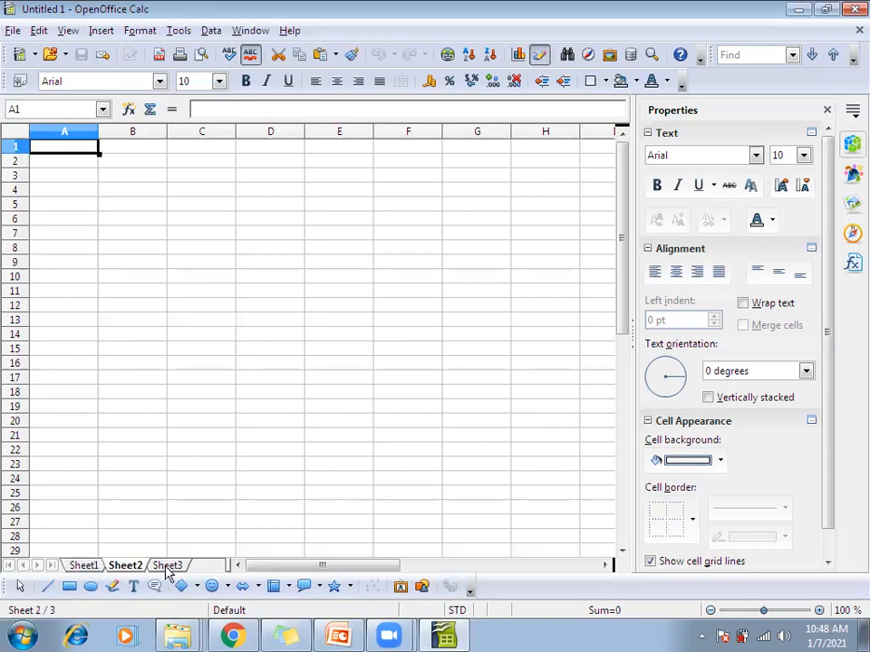
{"action": "left_click", "coordinate": [169, 566]}
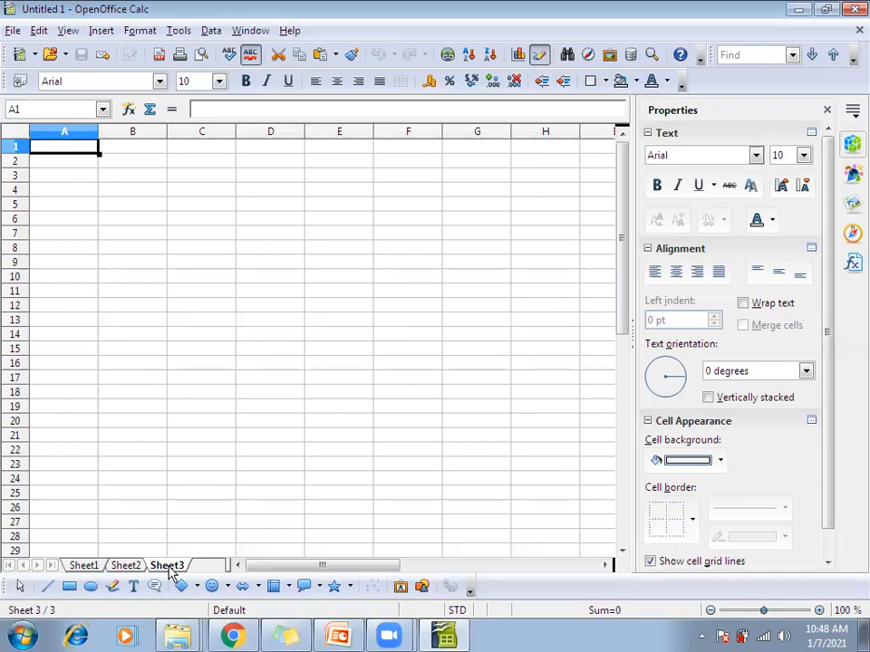
{"action": "left_click", "coordinate": [91, 566]}
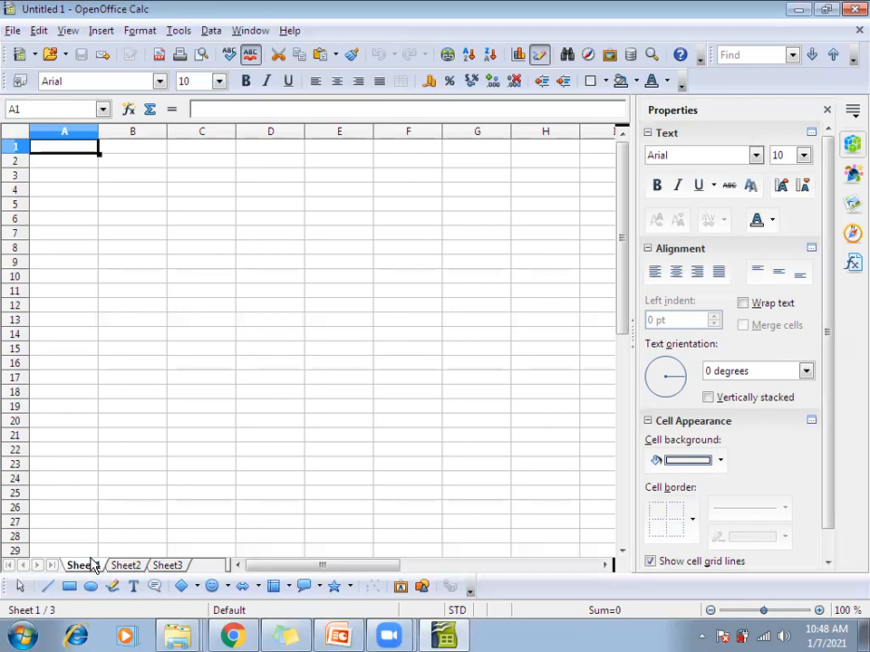
- Insert one new sheet named Sheet4 before the current sheet, Sheet1
{"action": "right_click", "coordinate": [201, 571]}
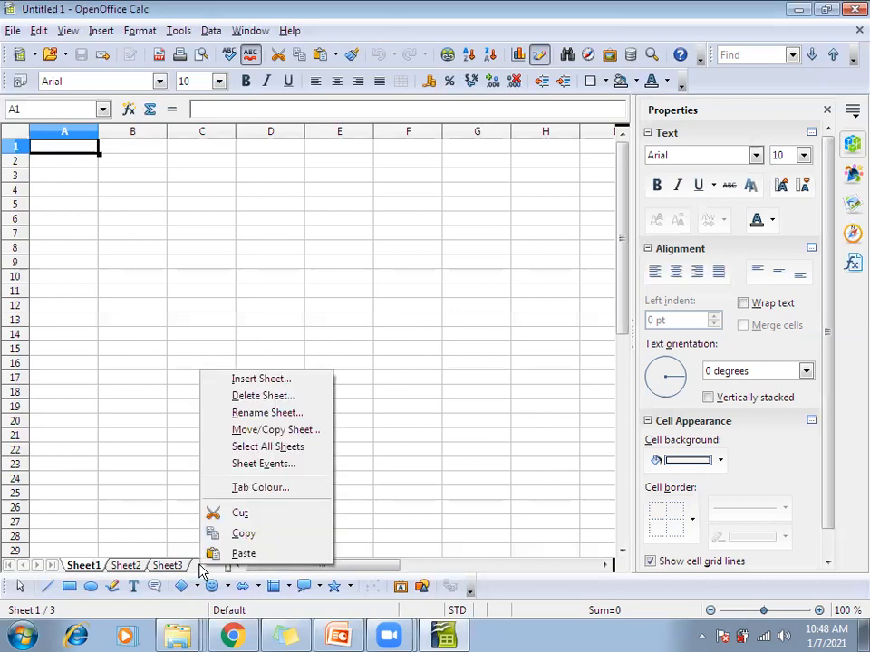
{"action": "left_click", "coordinate": [304, 384]}
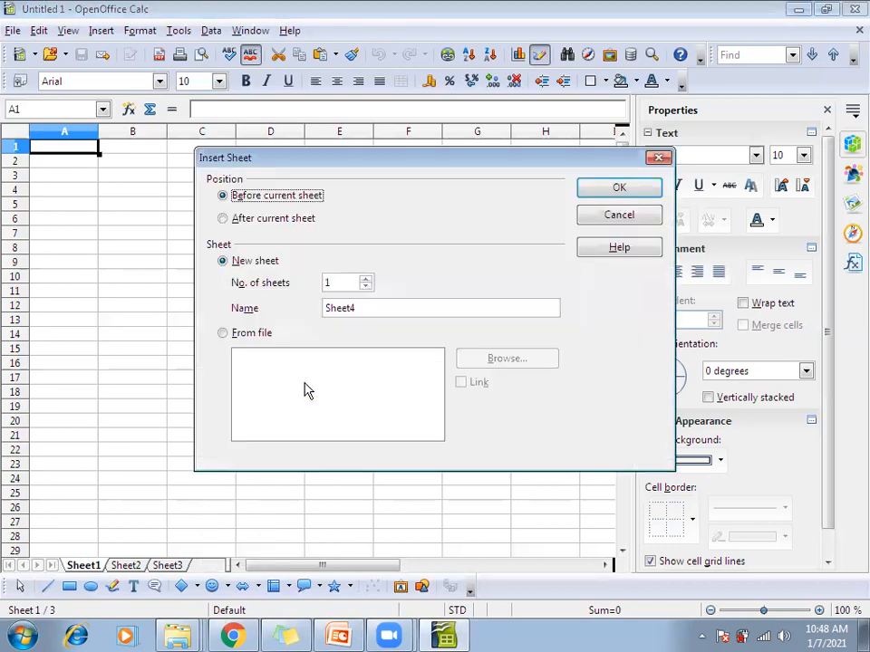
{"action": "left_click", "coordinate": [627, 194]}
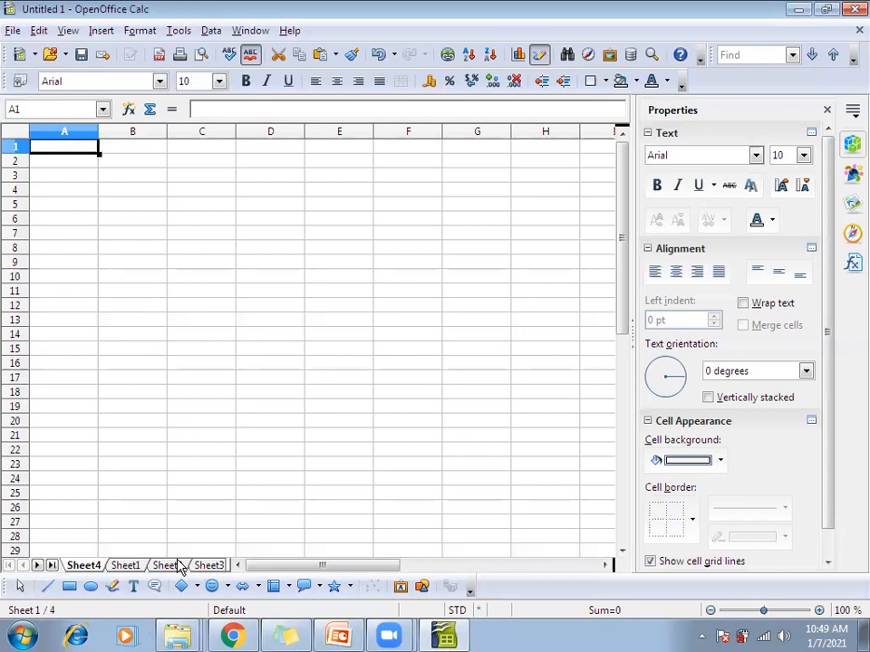
- Show the Columns and Rows slide in PowerPoint, and return to the Calc workbook
{"action": "left_click", "coordinate": [338, 637]}
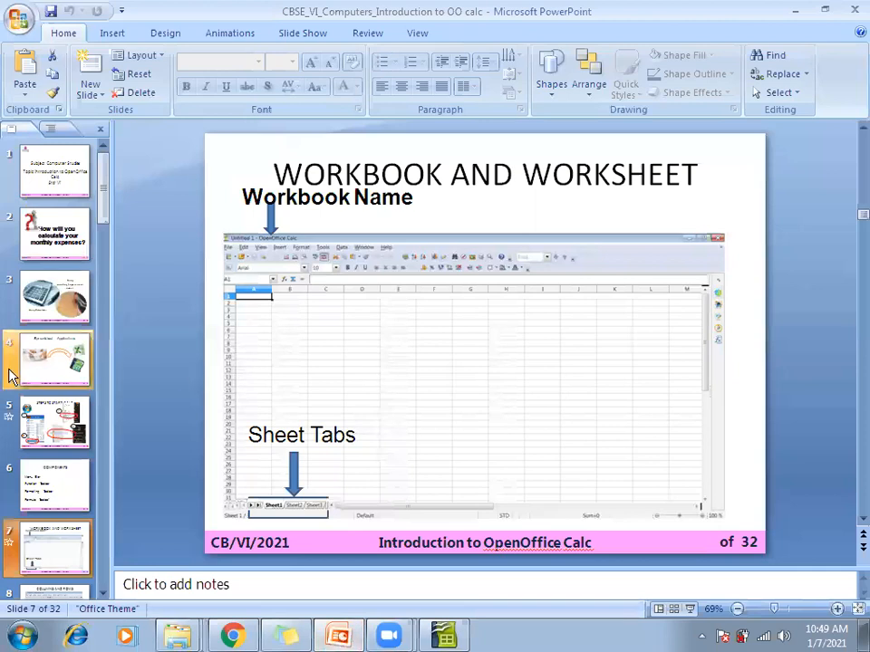
{"action": "key", "text": "Down"}
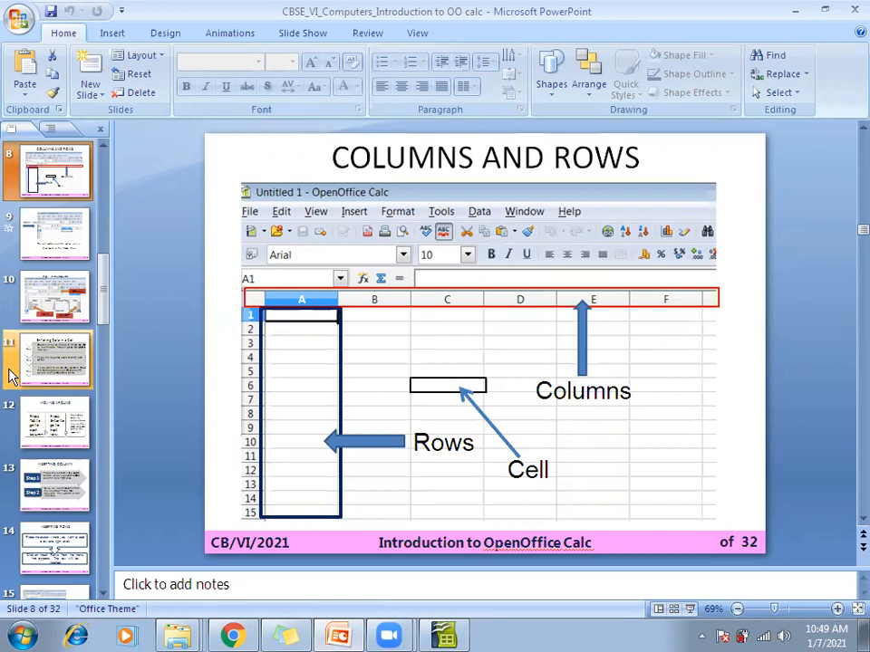
{"action": "left_click", "coordinate": [443, 637]}
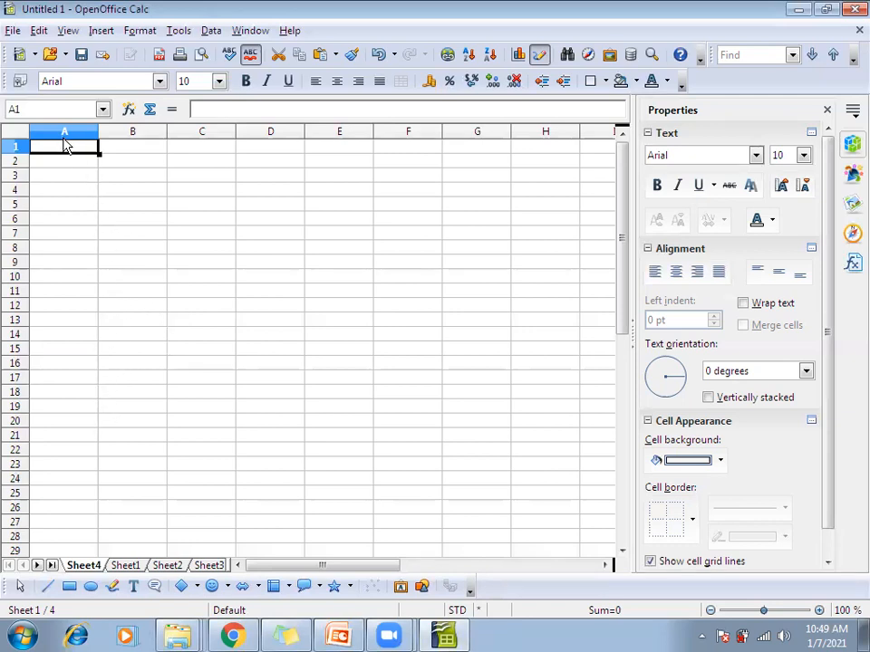
- Extend the selection from cell A1 down column A to A11 on Sheet4
{"action": "key", "text": "shift+Down"}
{"action": "key", "text": "shift+Down"}
{"action": "key", "text": "shift+Down"}
{"action": "key", "text": "shift+Down"}
{"action": "key", "text": "shift+Down"}
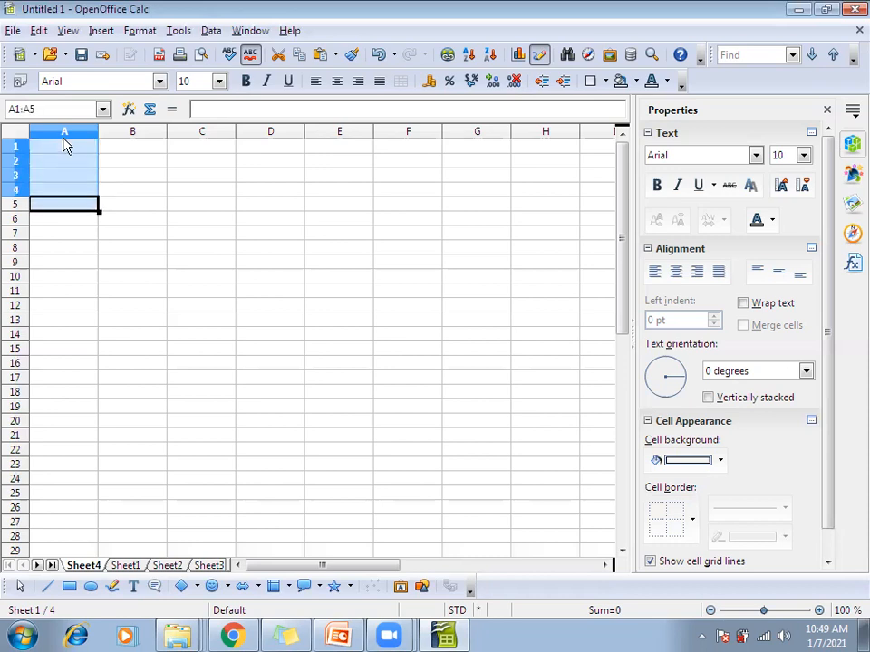
{"action": "key", "text": "shift+Down"}
{"action": "key", "text": "shift+Down"}
{"action": "key", "text": "shift+Down"}
{"action": "key", "text": "shift+Down"}
{"action": "key", "text": "shift+Down"}
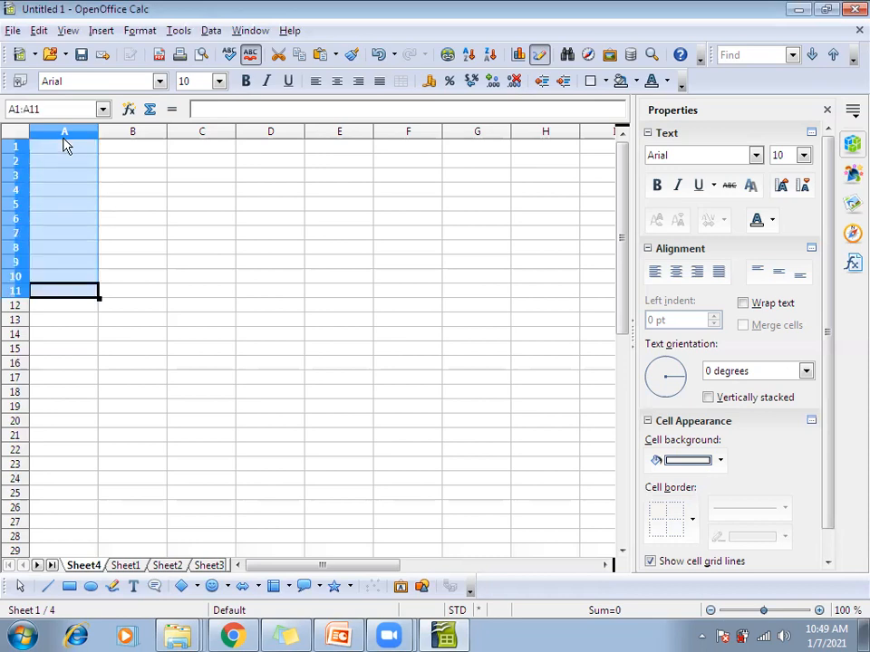
- Select entire columns B and C, followed by columns A, B and C, one at a time
{"action": "left_click", "coordinate": [121, 136]}
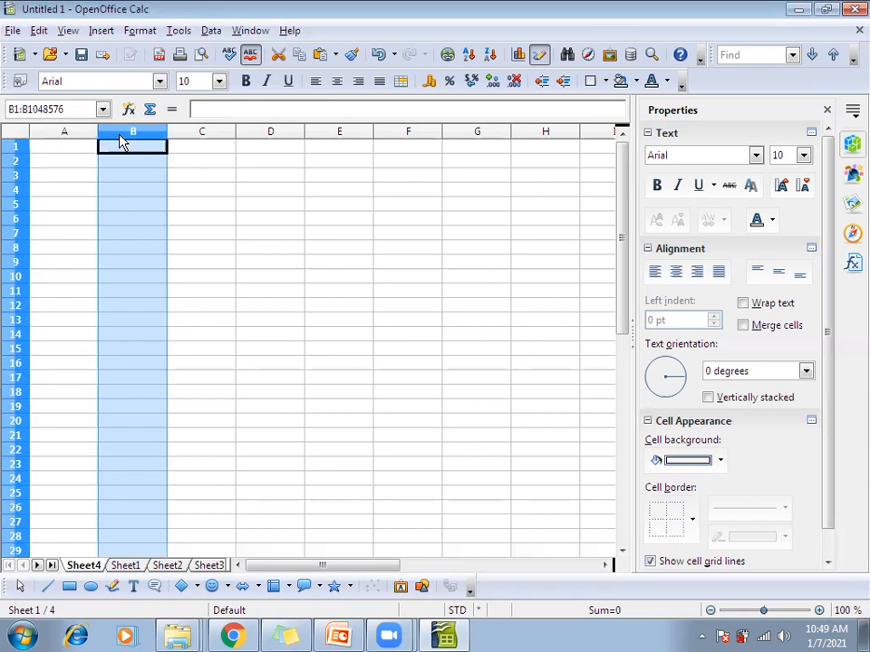
{"action": "left_click", "coordinate": [190, 136]}
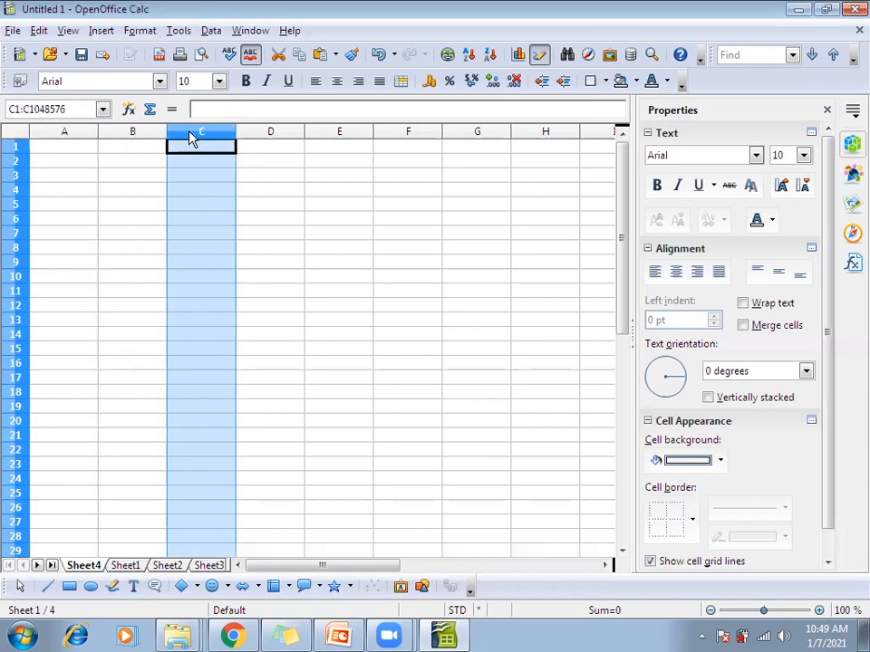
{"action": "left_click", "coordinate": [77, 132]}
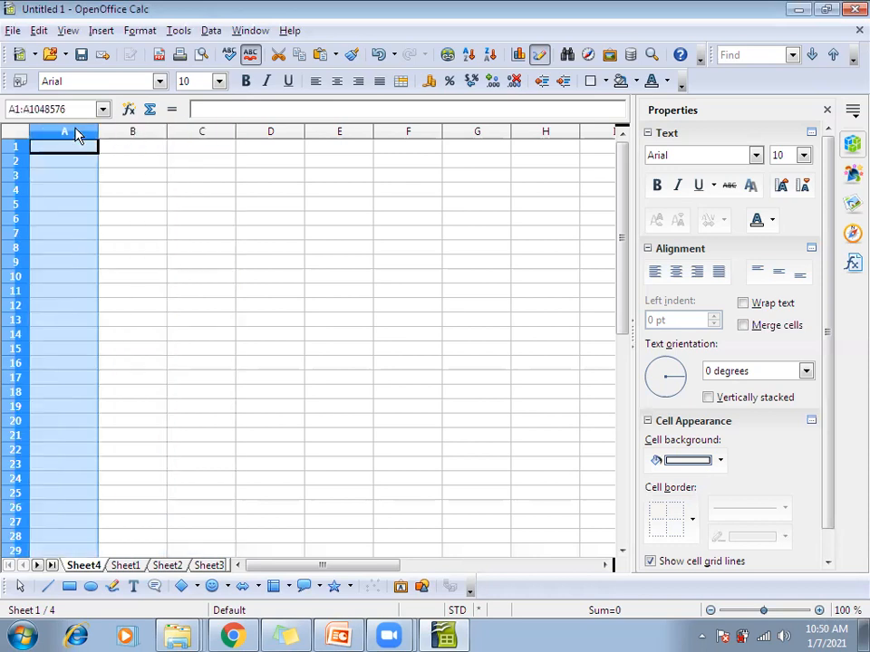
{"action": "left_click", "coordinate": [127, 134]}
{"action": "left_click", "coordinate": [218, 135]}
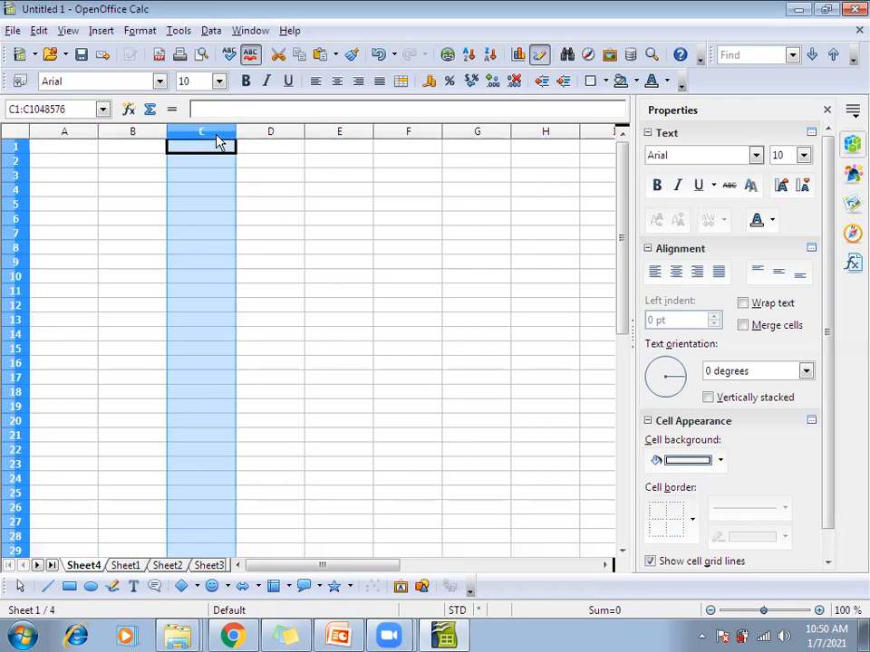
- Select cell A4, followed by each entire row from 1 to 5, one at a time
{"action": "left_click", "coordinate": [79, 190]}
{"action": "left_click", "coordinate": [18, 147]}
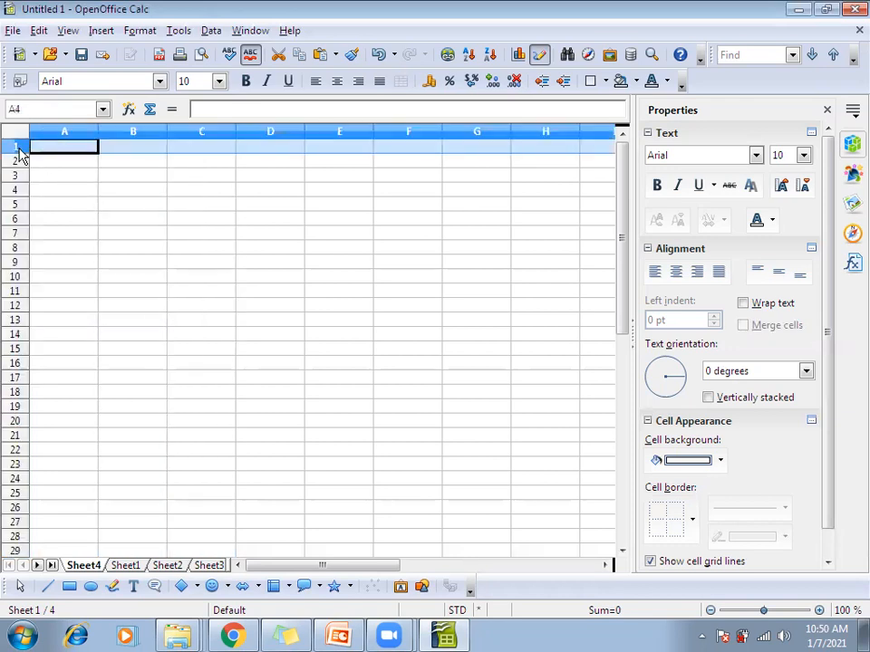
{"action": "left_click", "coordinate": [18, 161]}
{"action": "left_click", "coordinate": [18, 175]}
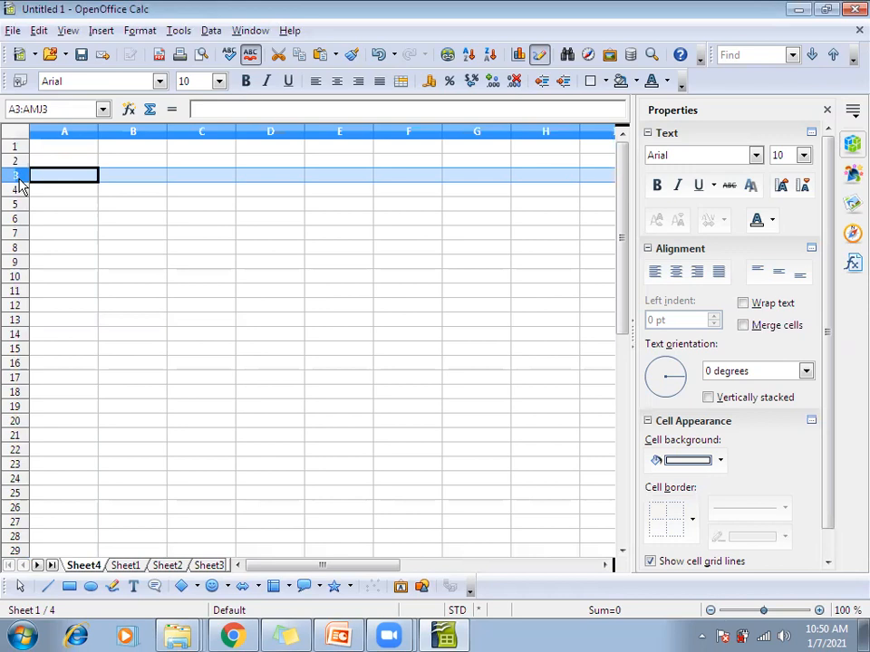
{"action": "left_click", "coordinate": [17, 190]}
{"action": "left_click", "coordinate": [17, 204]}
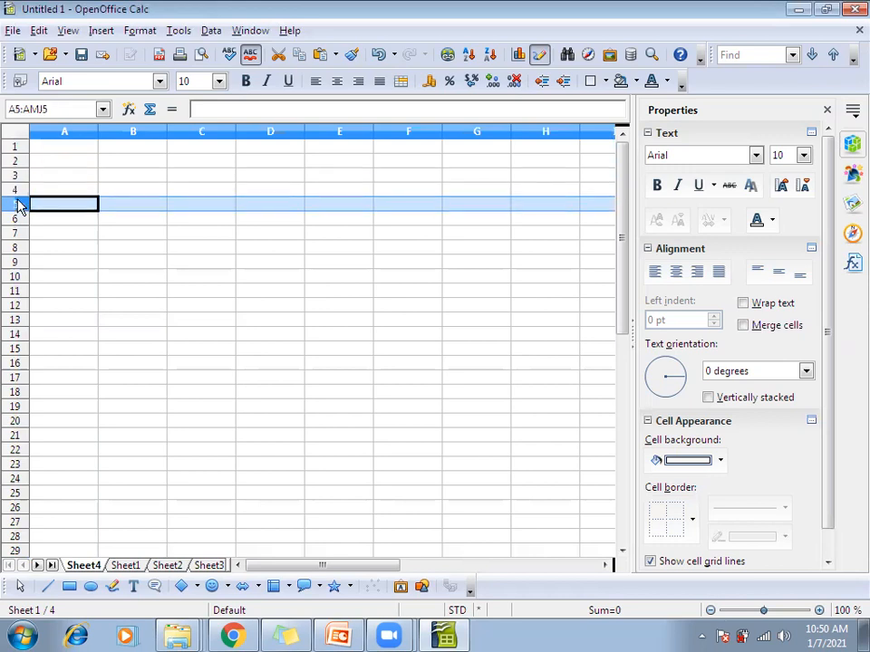
- Select the individual cells E5, C5, D8 and B2 in turn to show cell addresses
{"action": "left_click", "coordinate": [308, 208]}
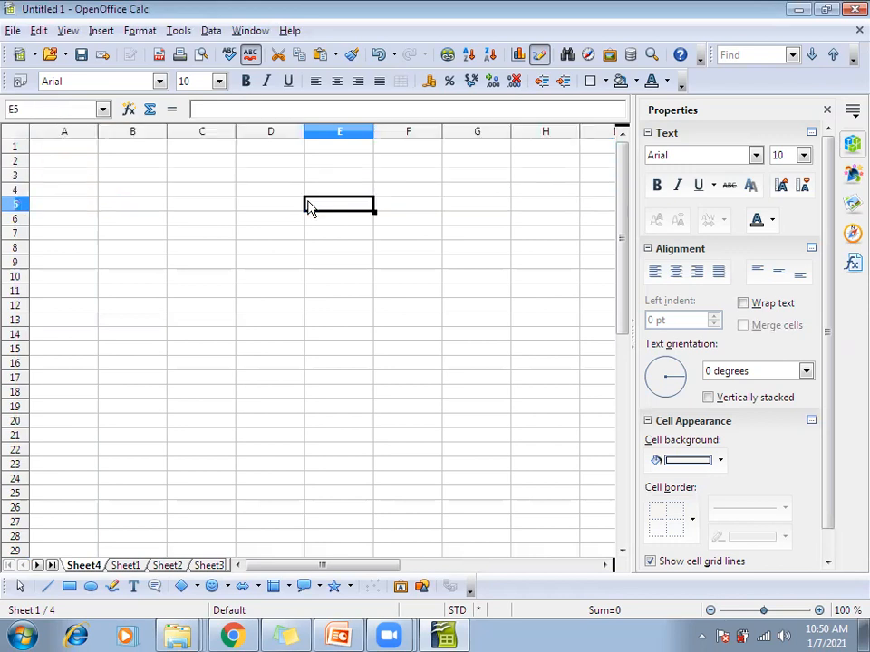
{"action": "left_click", "coordinate": [225, 208]}
{"action": "left_click", "coordinate": [276, 247]}
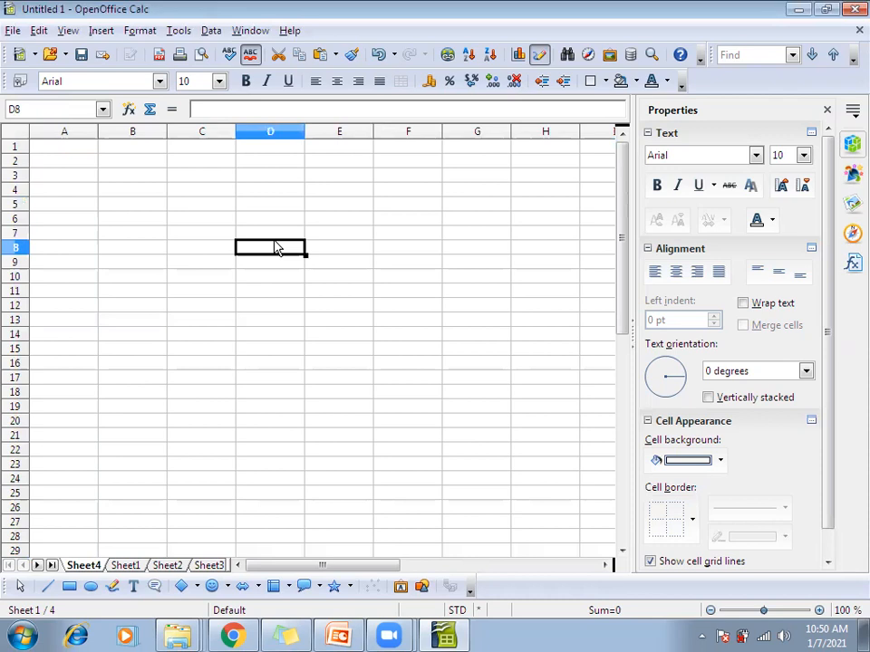
{"action": "left_click", "coordinate": [120, 162]}
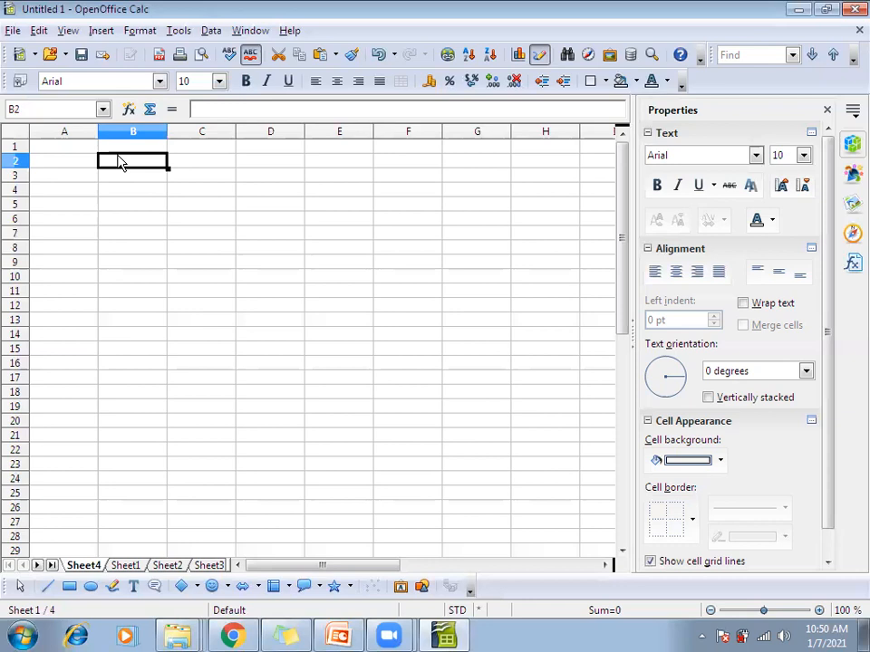
- Select cells E4, C10 and A2 one at a time to view each address in the Name Box
{"action": "left_click", "coordinate": [325, 191]}
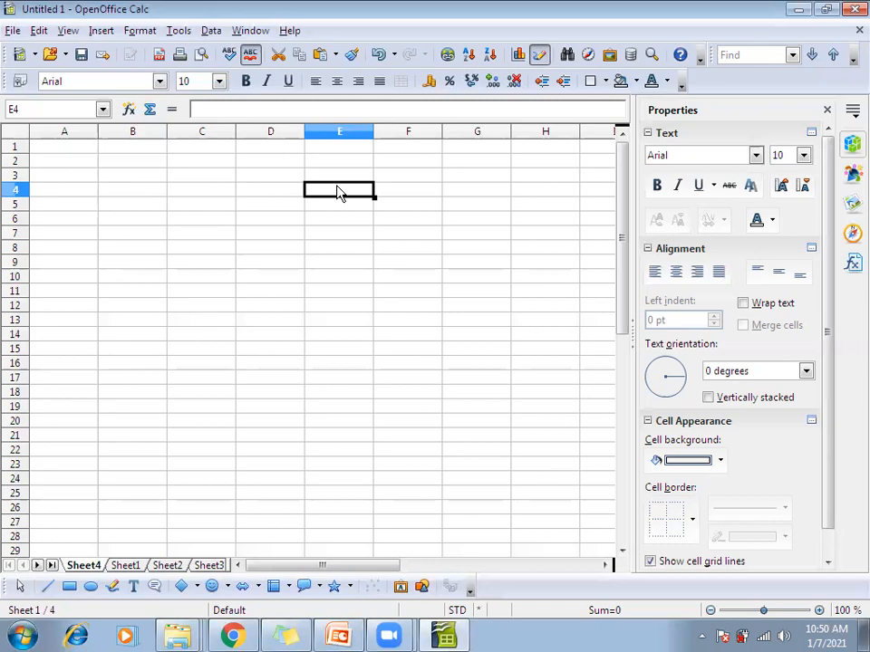
{"action": "left_click", "coordinate": [18, 105]}
{"action": "left_click", "coordinate": [182, 280]}
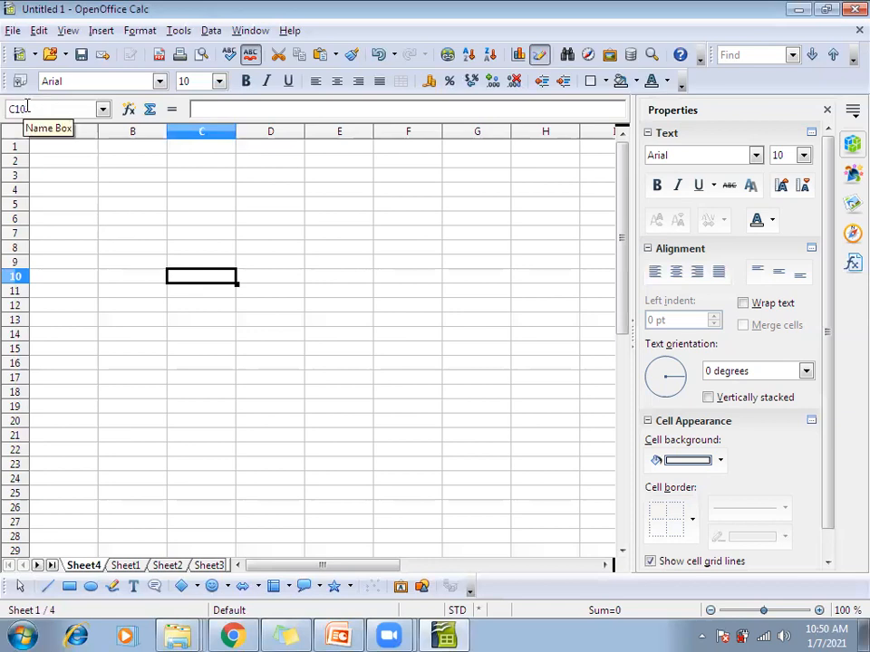
{"action": "left_click", "coordinate": [70, 163]}
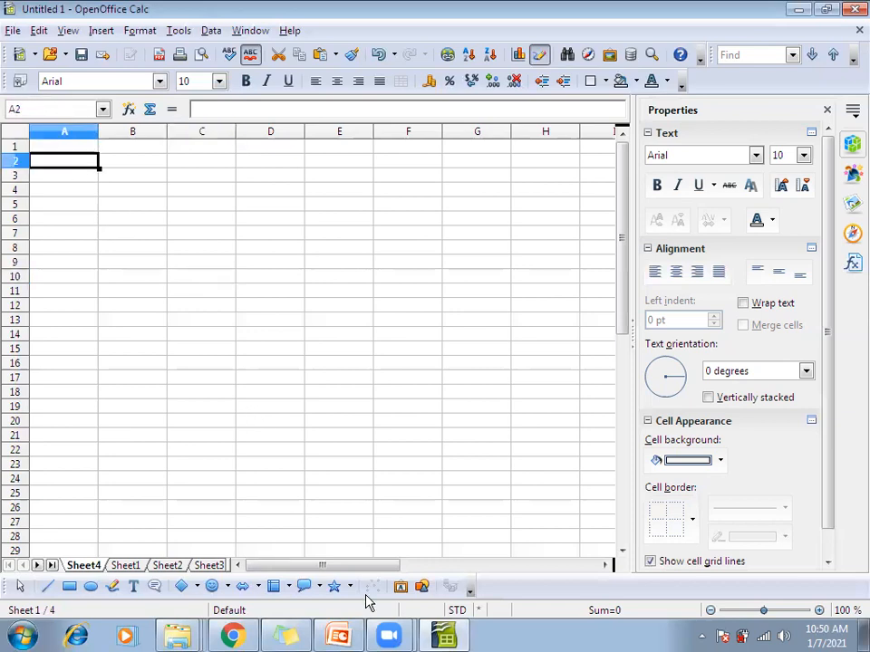
- Switch to the PowerPoint presentation and advance through the Name Box slide to the "Cell Contents" slide
{"action": "left_click", "coordinate": [342, 636]}
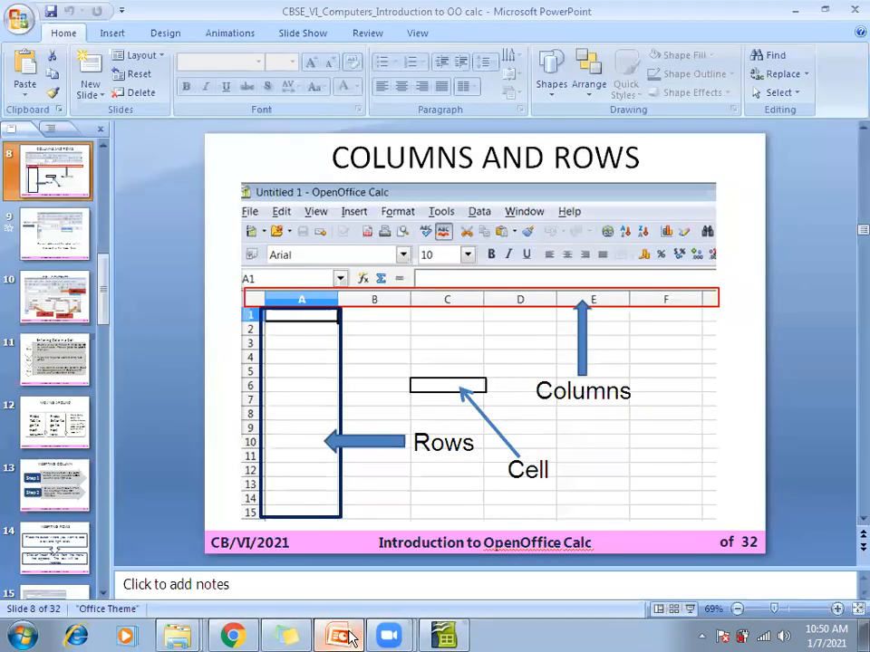
{"action": "key", "text": "Down"}
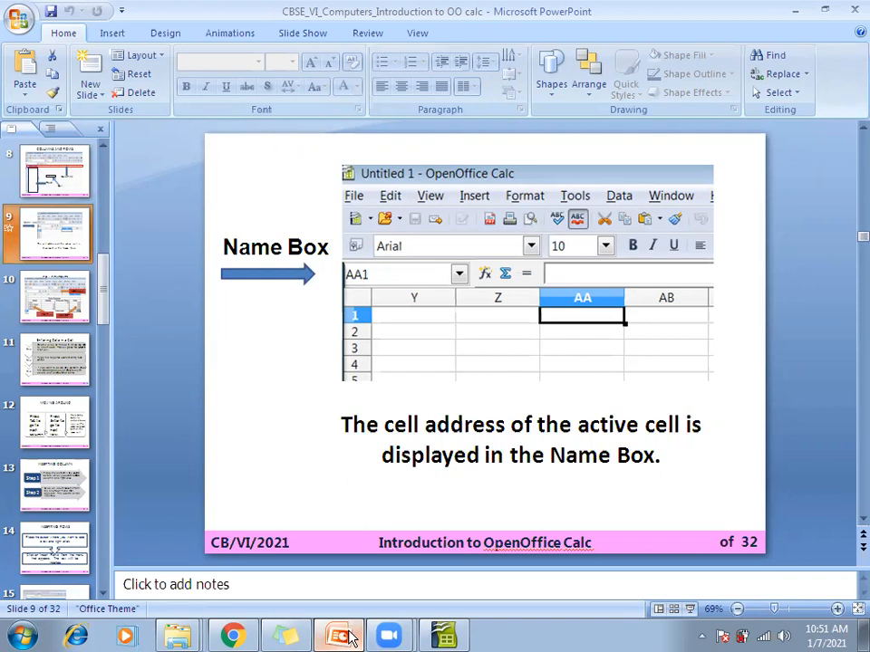
{"action": "key", "text": "Down"}
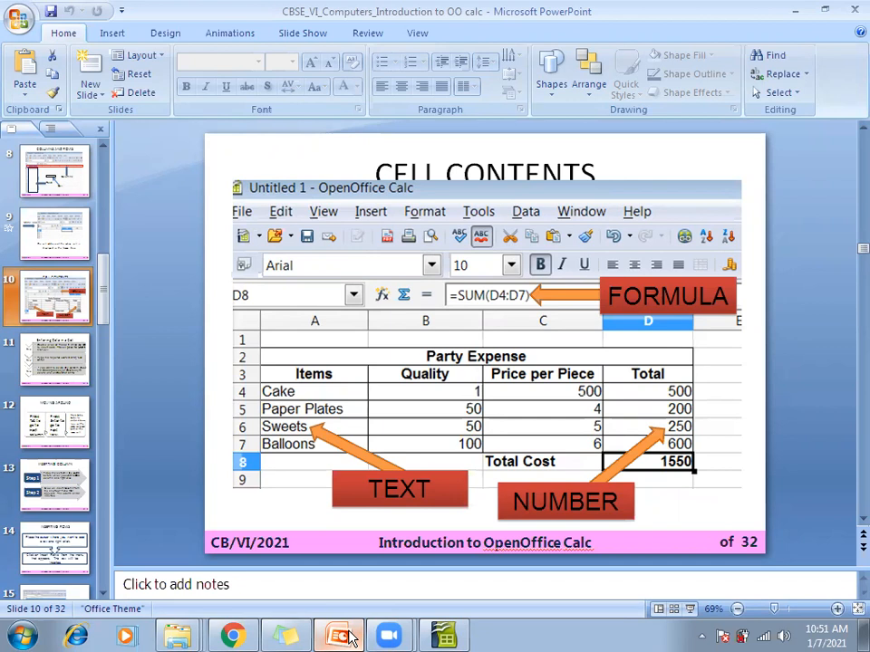
- Switch to OpenOffice Calc and enter the text "home" in cell A4 and the number 345 in B4
{"action": "left_click", "coordinate": [454, 638]}
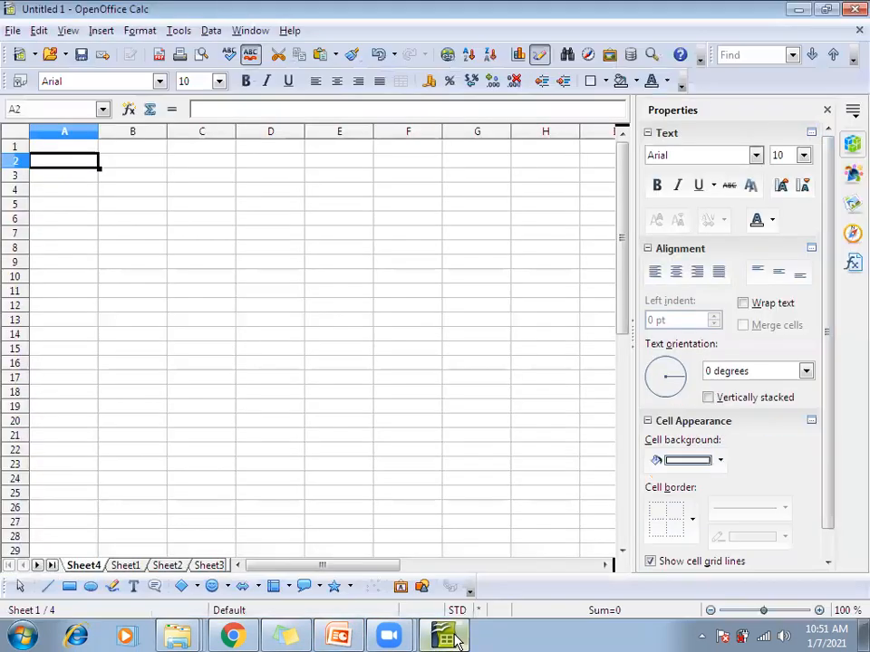
{"action": "left_click", "coordinate": [78, 194]}
{"action": "type", "text": "home"}
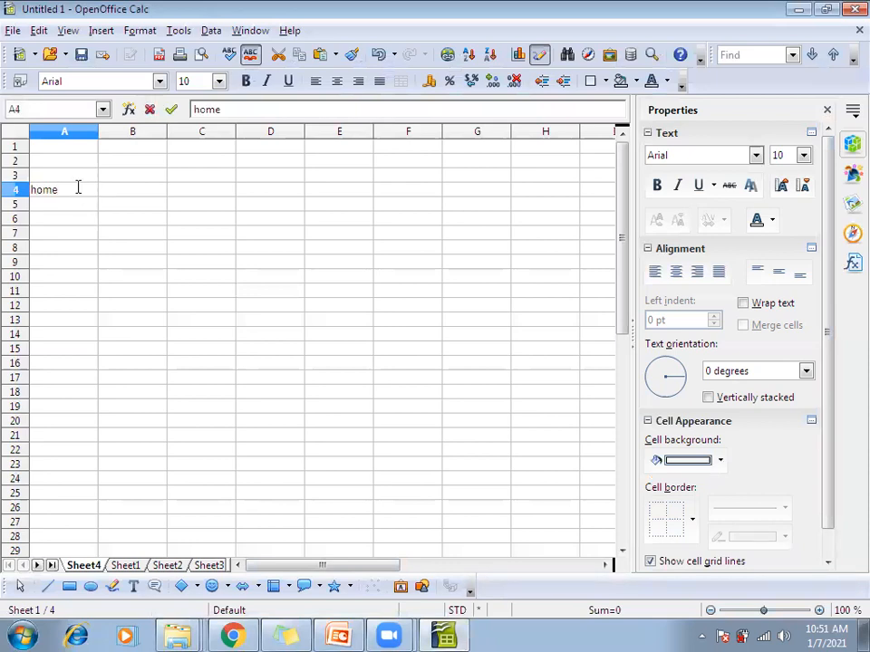
{"action": "left_click", "coordinate": [112, 197]}
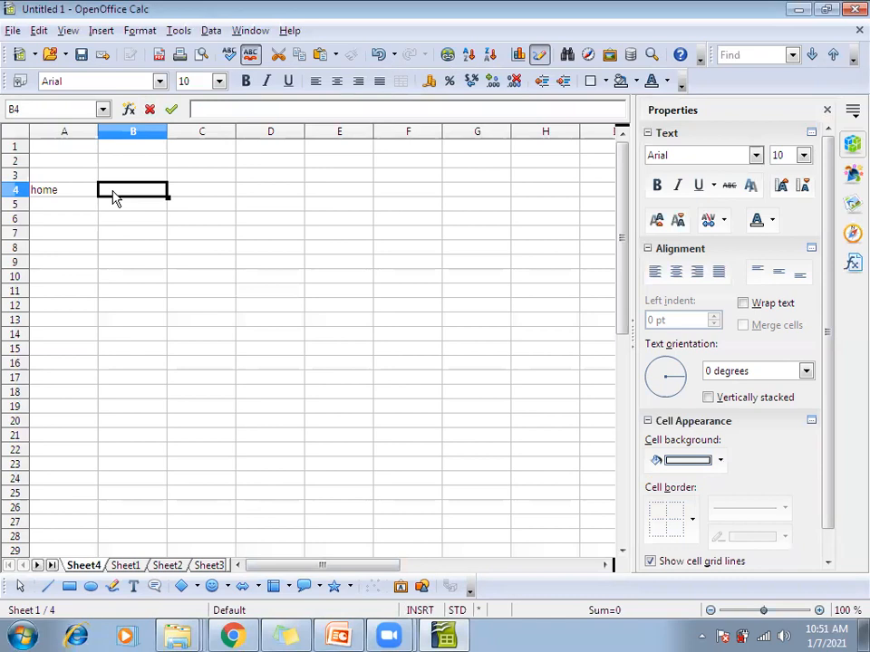
{"action": "type", "text": "345"}
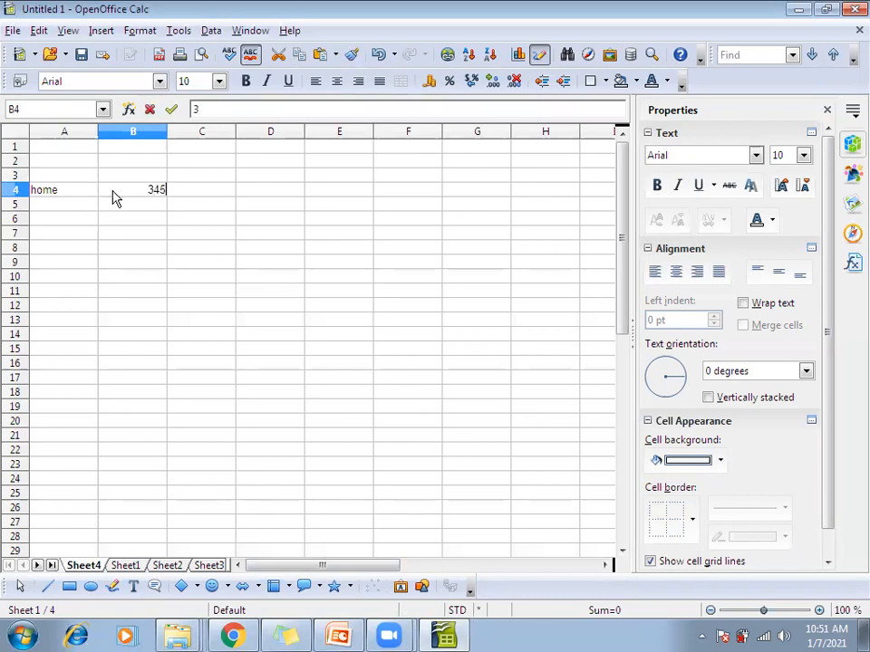
- Enter "Sum(3:4)" in cell C4 as a formula example
{"action": "left_click", "coordinate": [214, 195]}
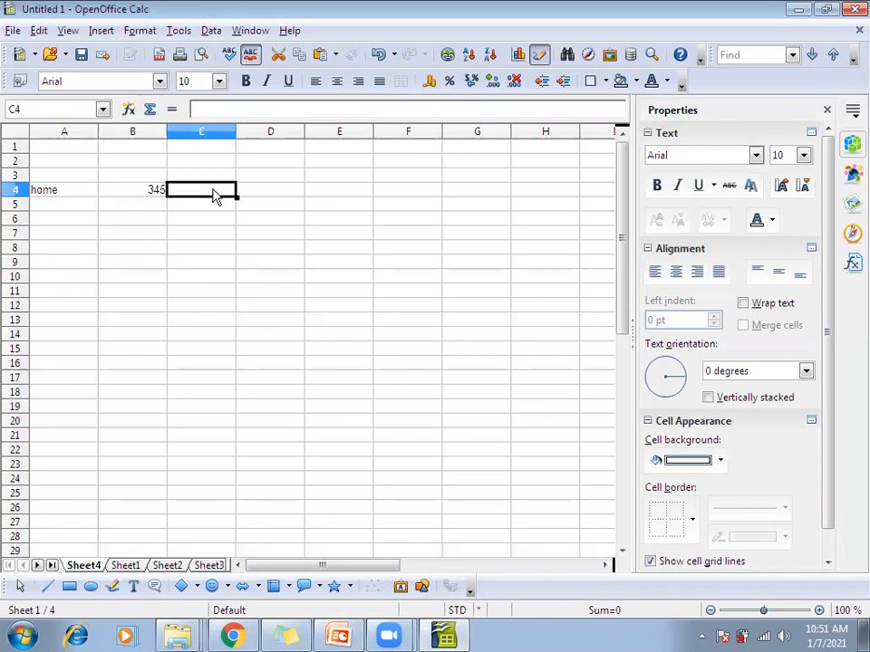
{"action": "type", "text": "su"}
{"action": "type", "text": "(3+4"}
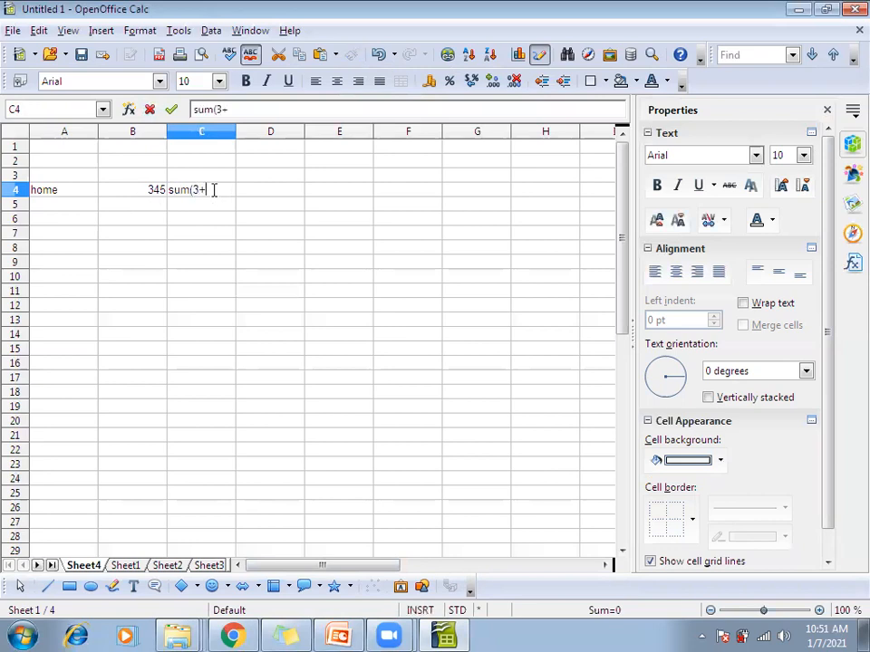
{"action": "key", "text": "BackSpace"}
{"action": "key", "text": "BackSpace"}
{"action": "type", "text": ":5"}
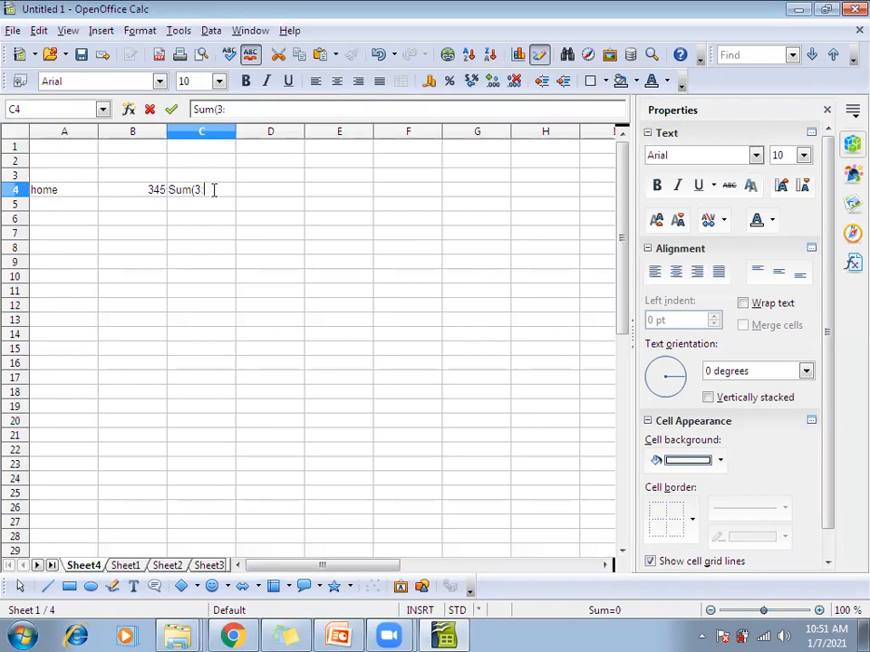
{"action": "key", "text": "BackSpace"}
{"action": "type", "text": "$)"}
{"action": "key", "text": "BackSpace"}
{"action": "key", "text": "BackSpace"}
{"action": "type", "text": "4)"}
- Enter the text "student" in cell D6 and the number 456 in cell E6
{"action": "double_click", "coordinate": [287, 218]}
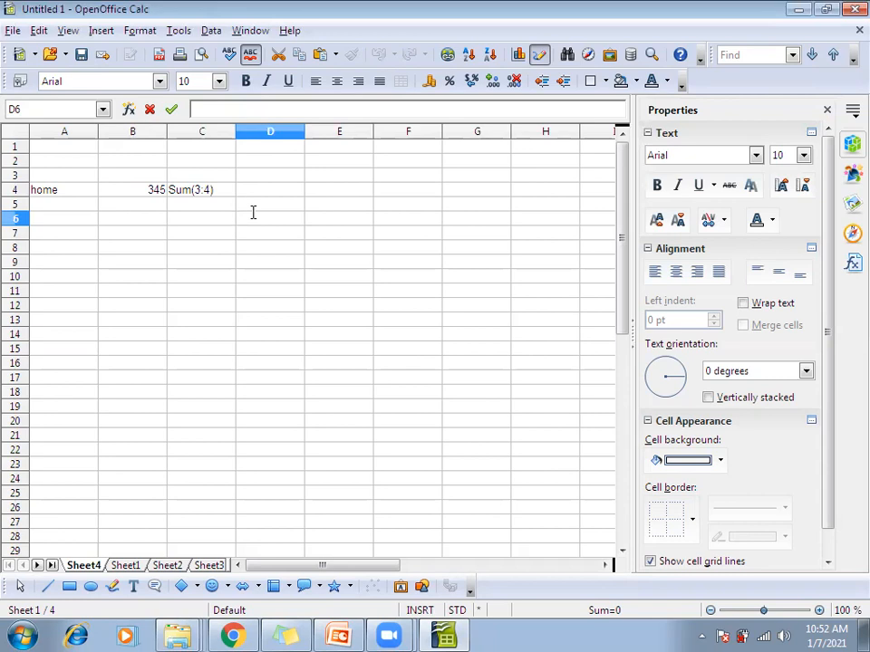
{"action": "type", "text": "student"}
{"action": "left_click", "coordinate": [315, 226]}
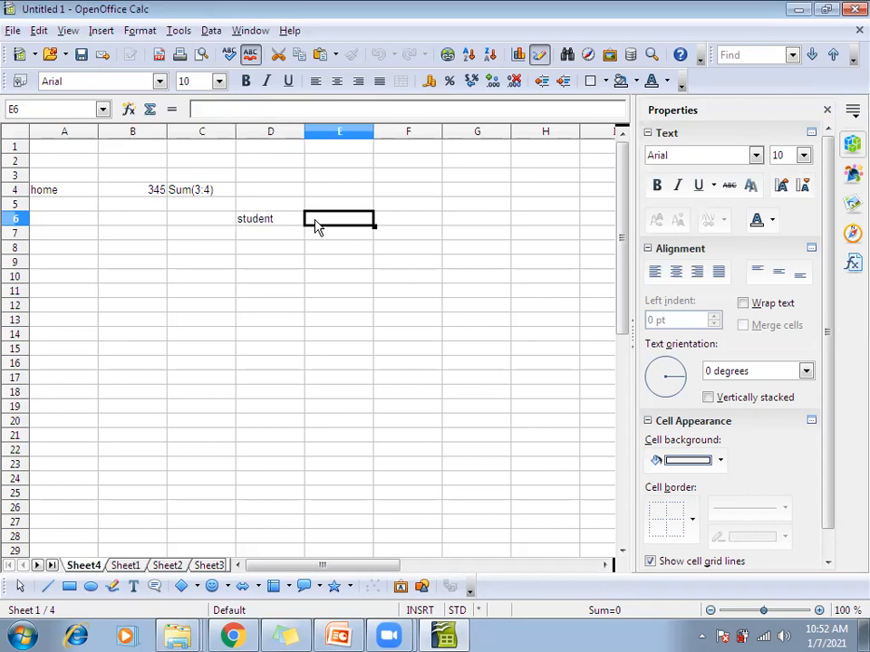
{"action": "type", "text": "456"}
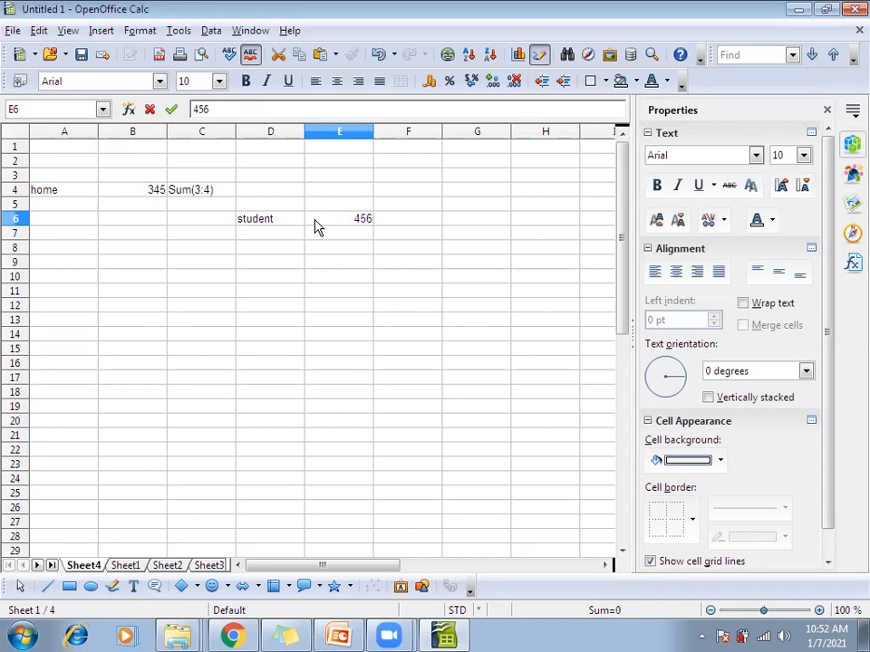
{"action": "left_click", "coordinate": [319, 264]}
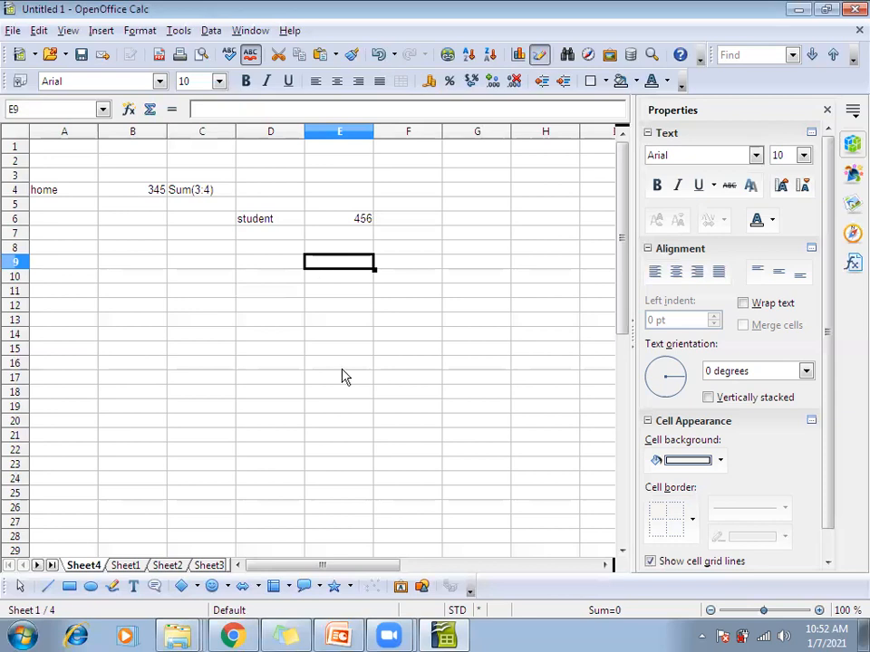
- Switch to the PowerPoint presentation and advance to the "Entering Data in a Cell" slide
{"action": "left_click", "coordinate": [338, 637]}
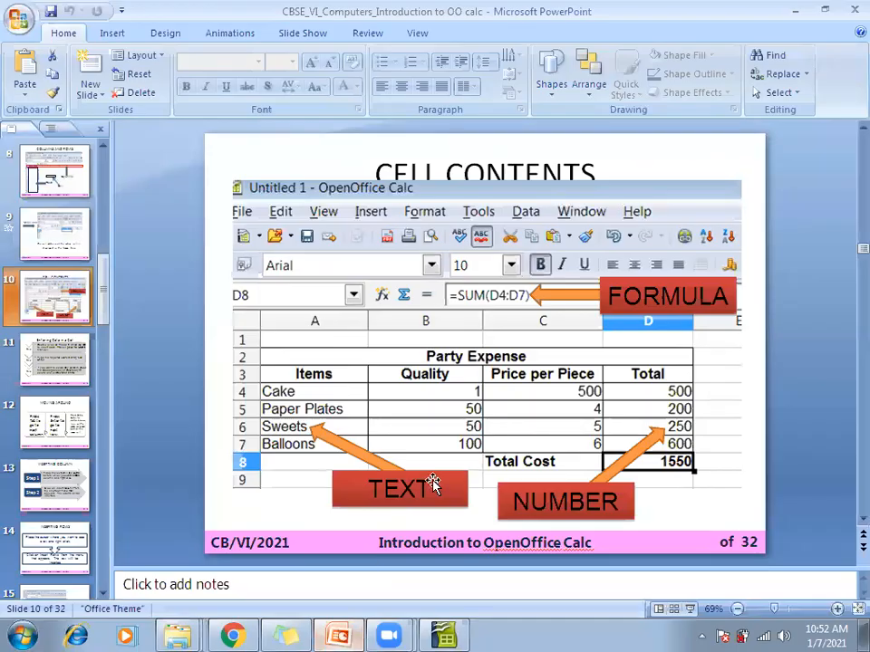
{"action": "scroll", "coordinate": [434, 485], "scroll_direction": "down", "scroll_amount": 1}
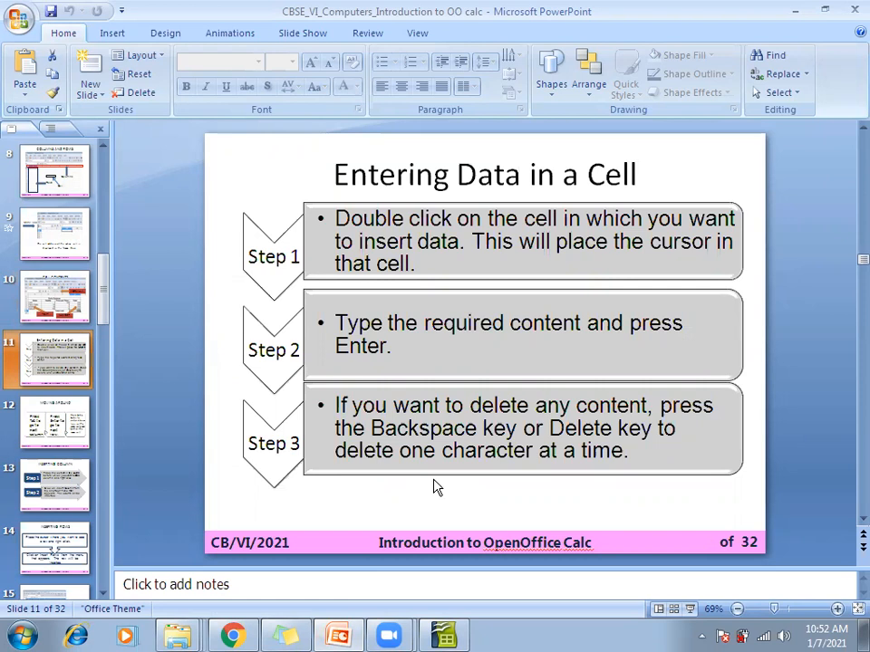
- Switch to OpenOffice Calc and delete the contents of cell D6 with the Delete all option enabled
{"action": "left_click", "coordinate": [436, 638]}
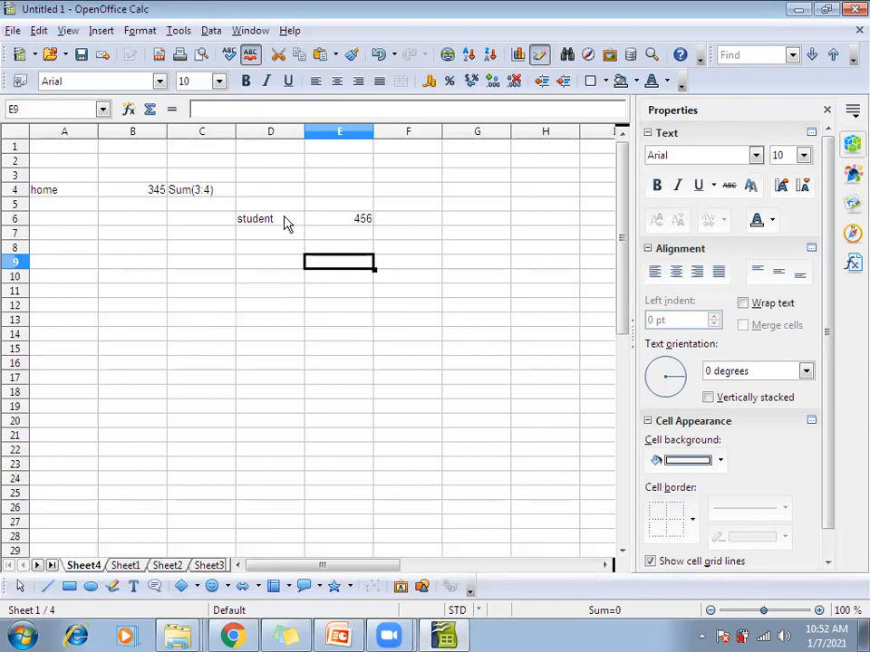
{"action": "left_click", "coordinate": [283, 224]}
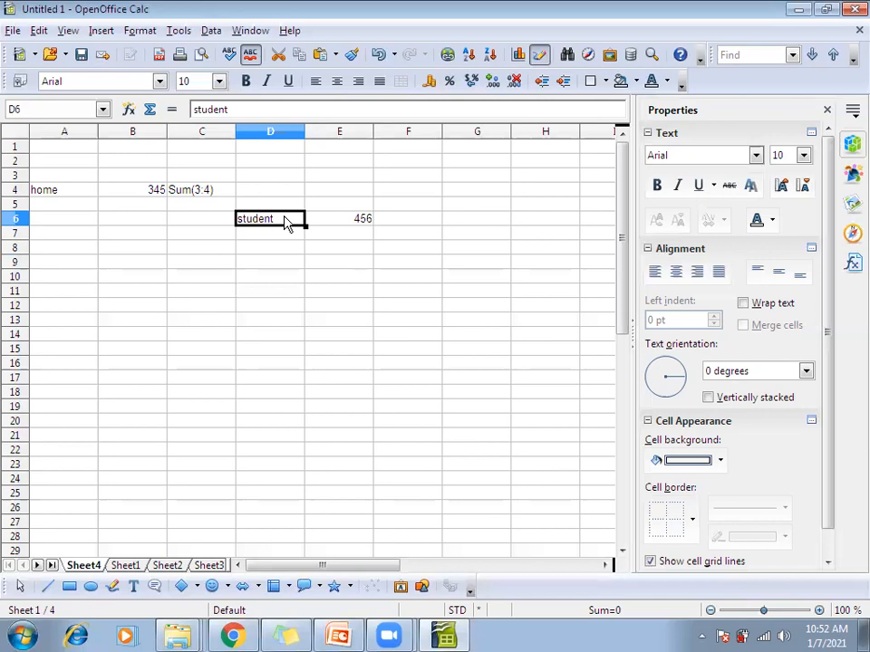
{"action": "key", "text": "Delete"}
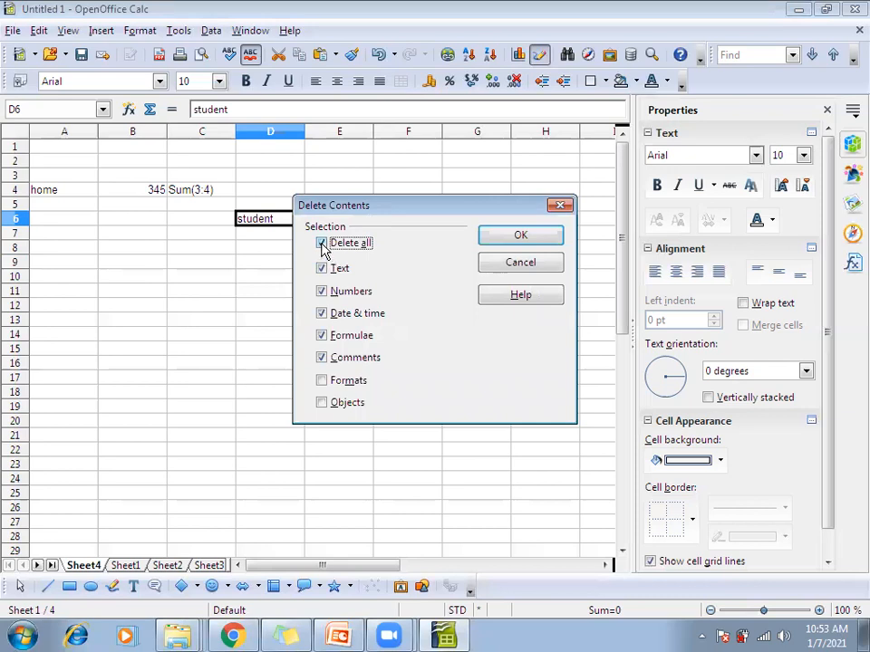
{"action": "left_click", "coordinate": [321, 242]}
{"action": "left_click", "coordinate": [520, 236]}
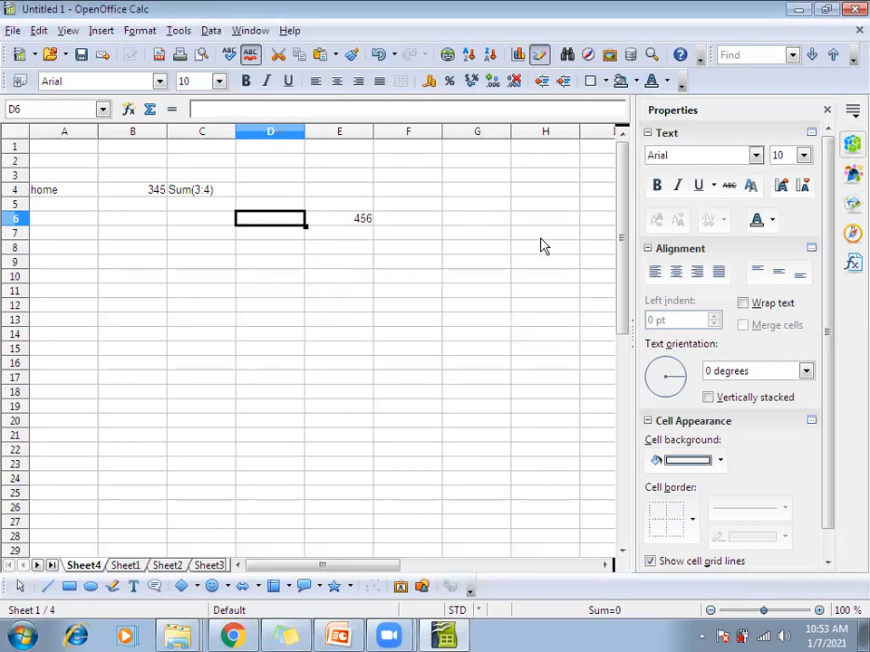
- Open cell E6 for editing and erase its number one digit at a time
{"action": "left_click", "coordinate": [359, 208]}
{"action": "left_click", "coordinate": [360, 217]}
{"action": "double_click", "coordinate": [360, 217]}
{"action": "key", "text": "End"}
{"action": "key", "text": "BackSpace"}
{"action": "key", "text": "BackSpace"}
{"action": "key", "text": "BackSpace"}
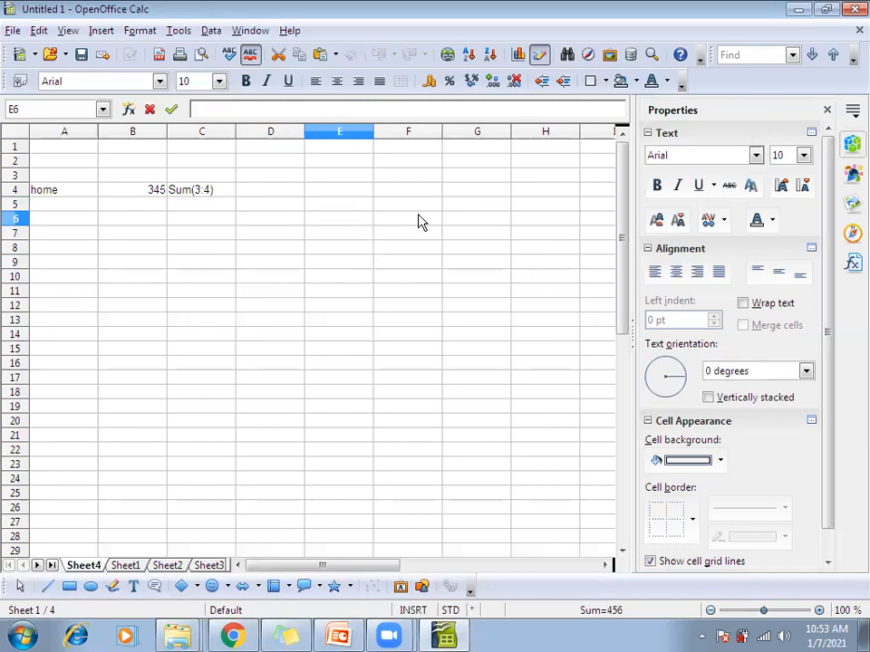
{"action": "left_click", "coordinate": [331, 278]}
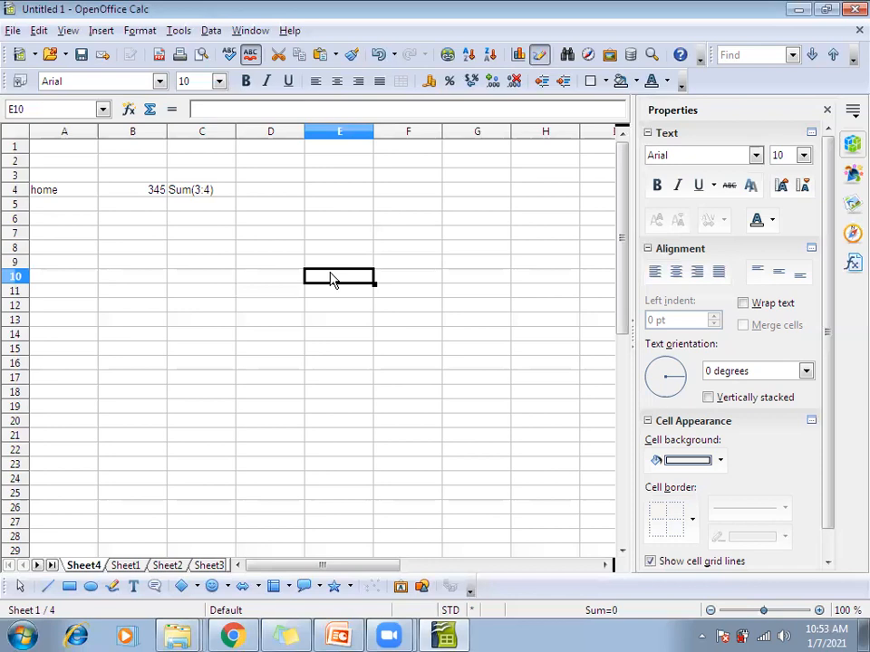
- Select cells B4 and D4 individually, and extend a selection from A4 across row 4 to F4
{"action": "left_click", "coordinate": [154, 198]}
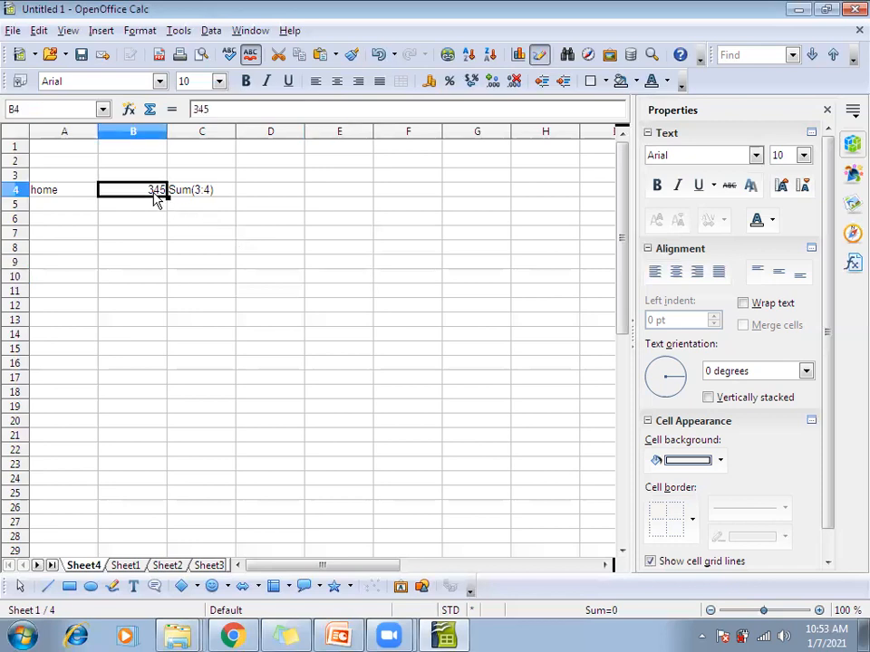
{"action": "left_click", "coordinate": [259, 198]}
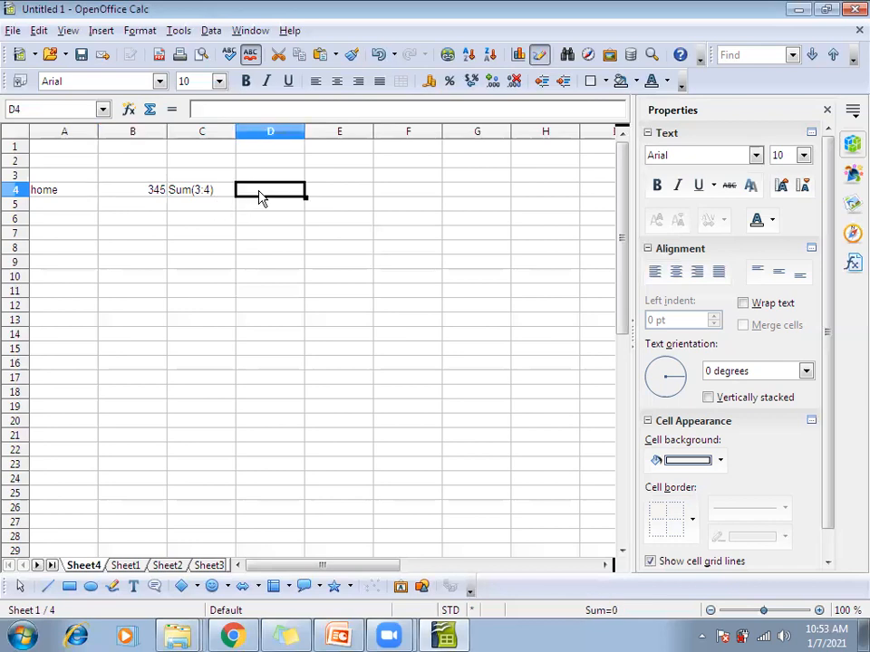
{"action": "left_click", "coordinate": [47, 197]}
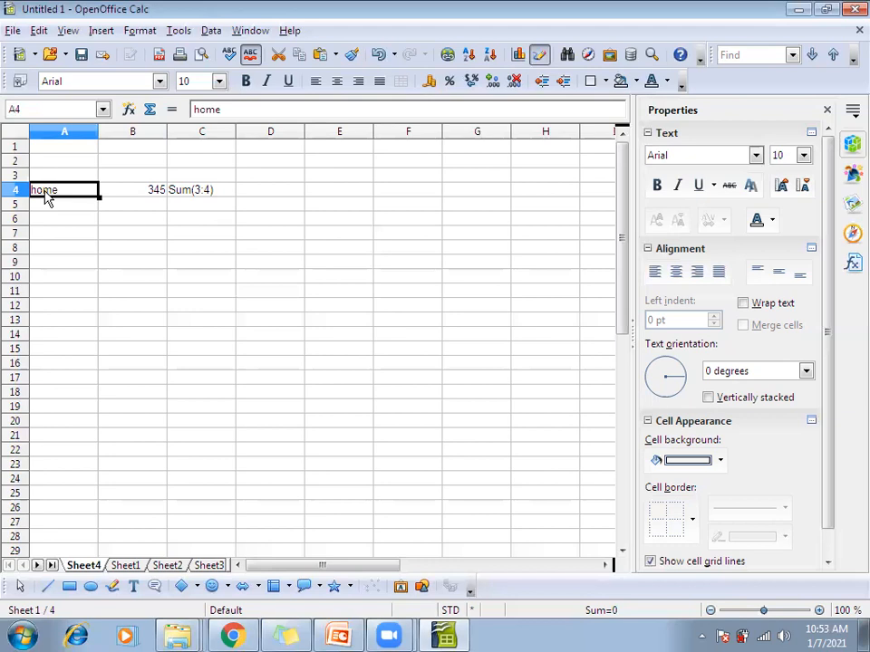
{"action": "key", "text": "shift+Right"}
{"action": "key", "text": "shift+Right"}
{"action": "key", "text": "shift+Right"}
{"action": "key", "text": "shift+Right"}
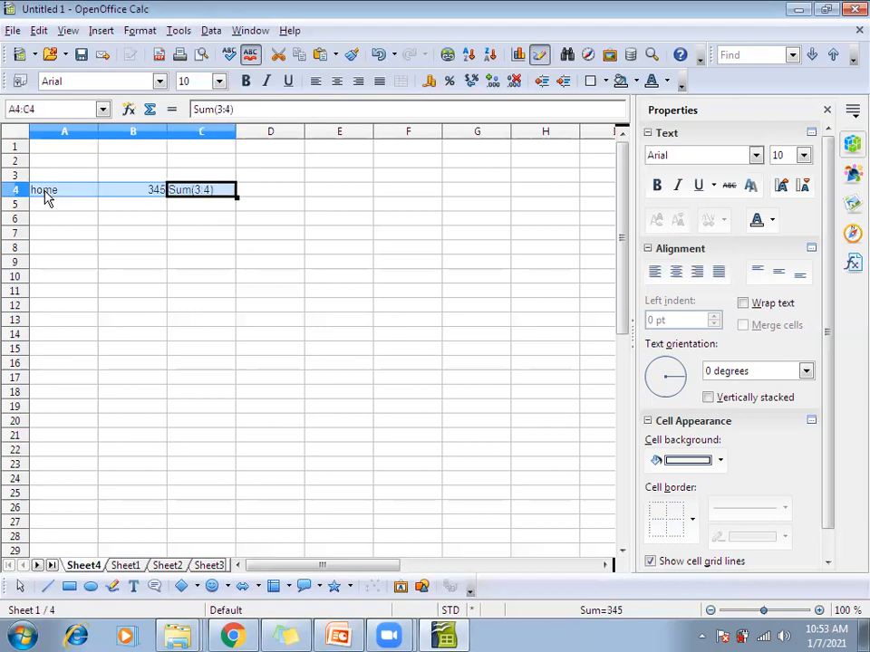
{"action": "key", "text": "shift+Right"}
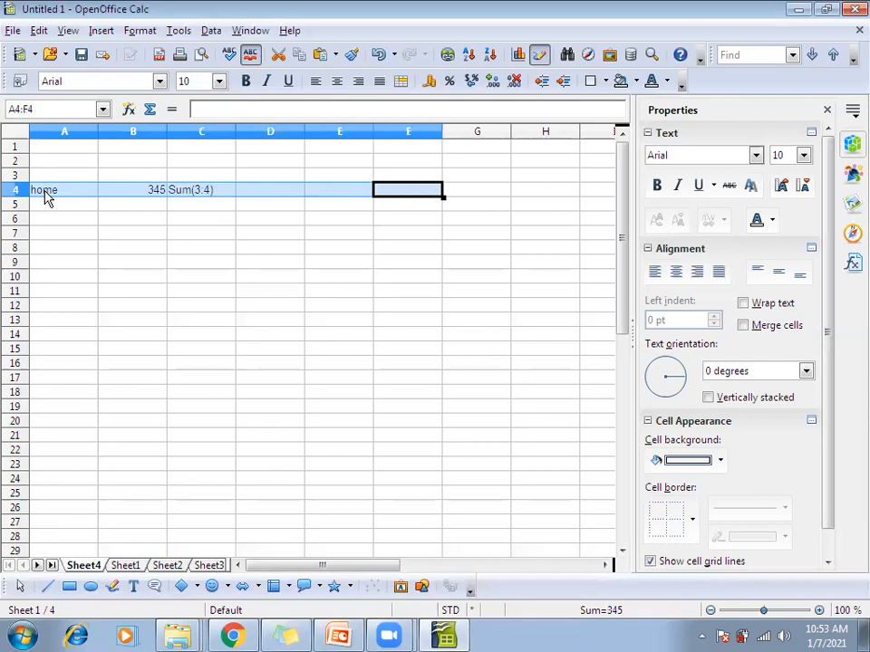
- Select the cell block A4:D11, clear that selection, and select the range A4:C4
{"action": "left_click", "coordinate": [47, 194]}
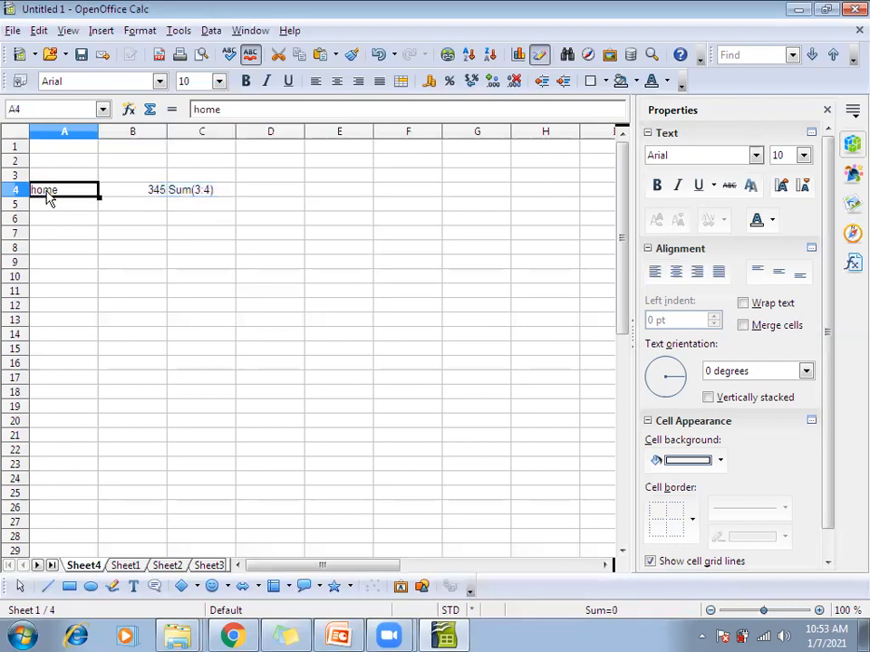
{"action": "left_click_drag", "start_coordinate": [63, 193], "coordinate": [271, 292]}
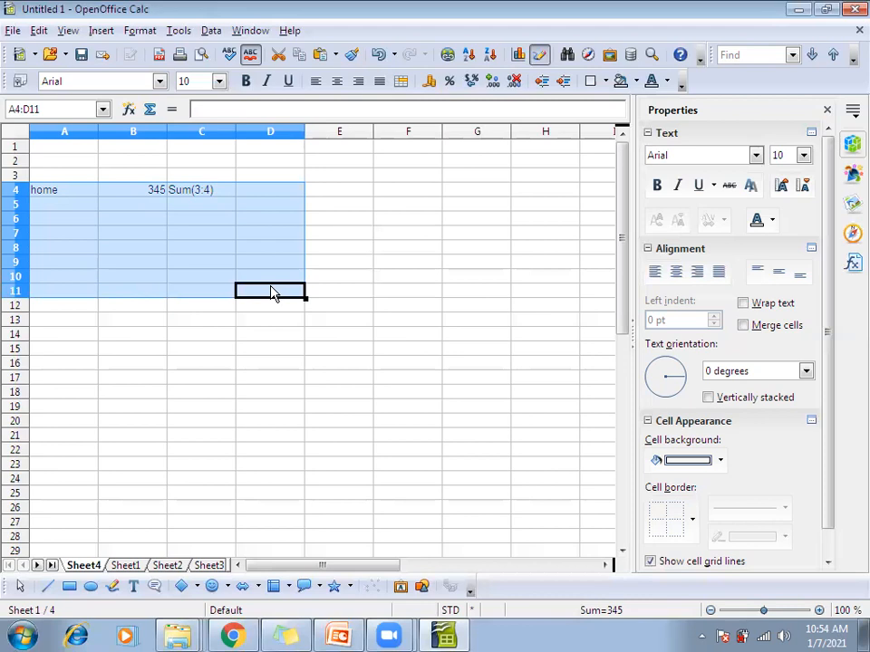
{"action": "left_click", "coordinate": [271, 293]}
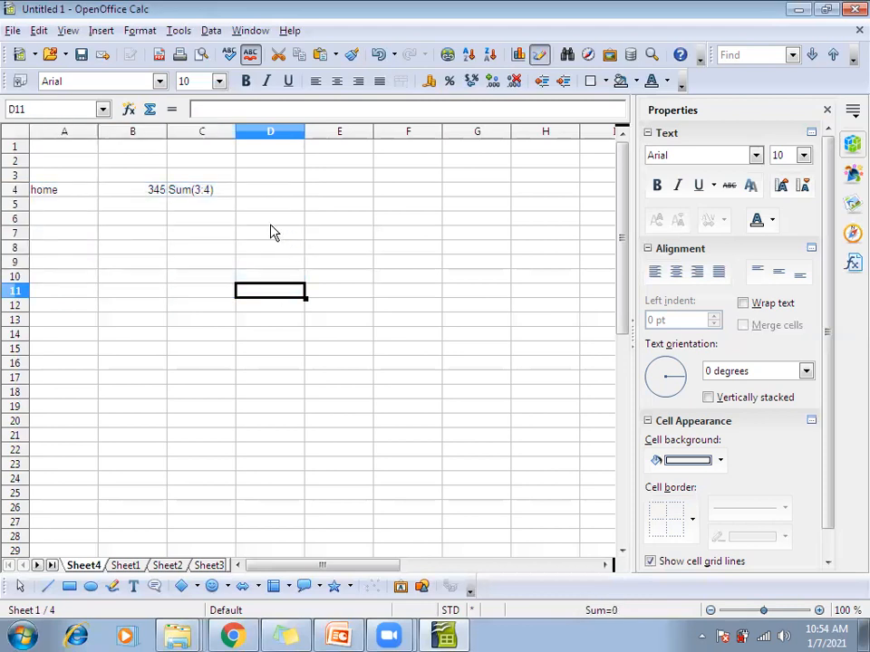
{"action": "left_click", "coordinate": [54, 199]}
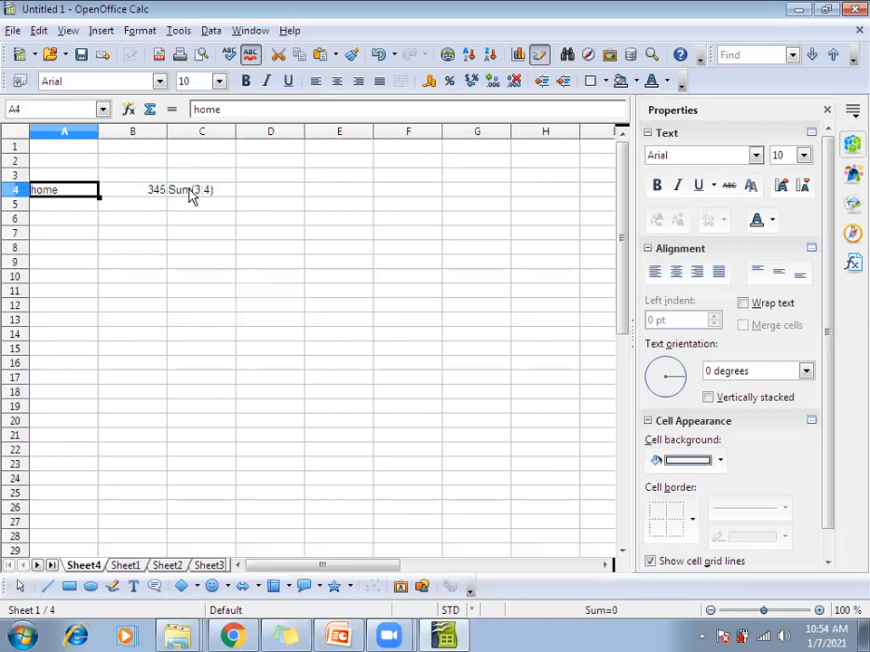
{"action": "left_click", "coordinate": [97, 197]}
{"action": "left_click_drag", "start_coordinate": [97, 197], "coordinate": [181, 196]}
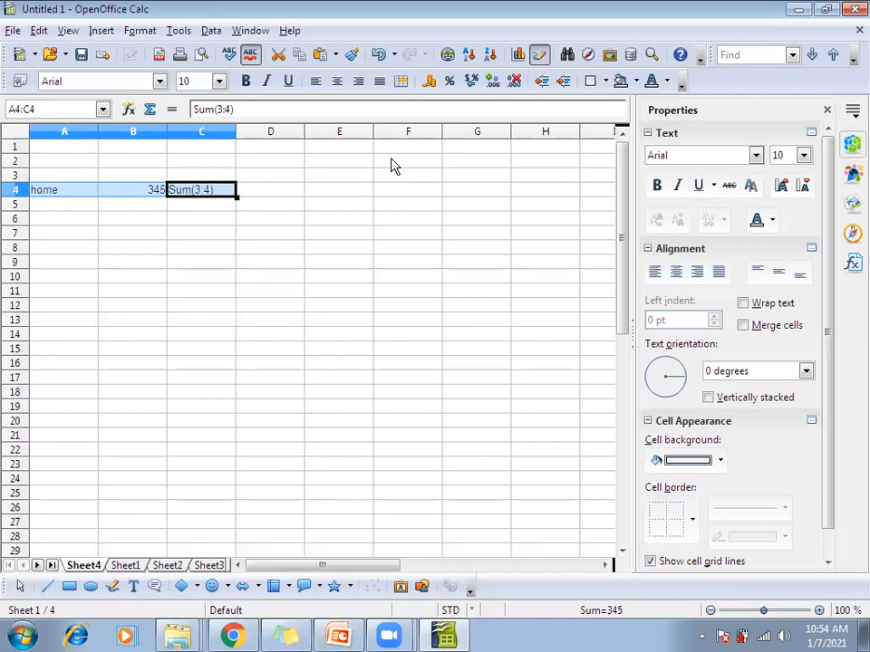
- Select the column range F2:F8 and the block D3:F9 in turn, and clear the selection in column C below the data
{"action": "left_click_drag", "start_coordinate": [391, 164], "coordinate": [406, 254]}
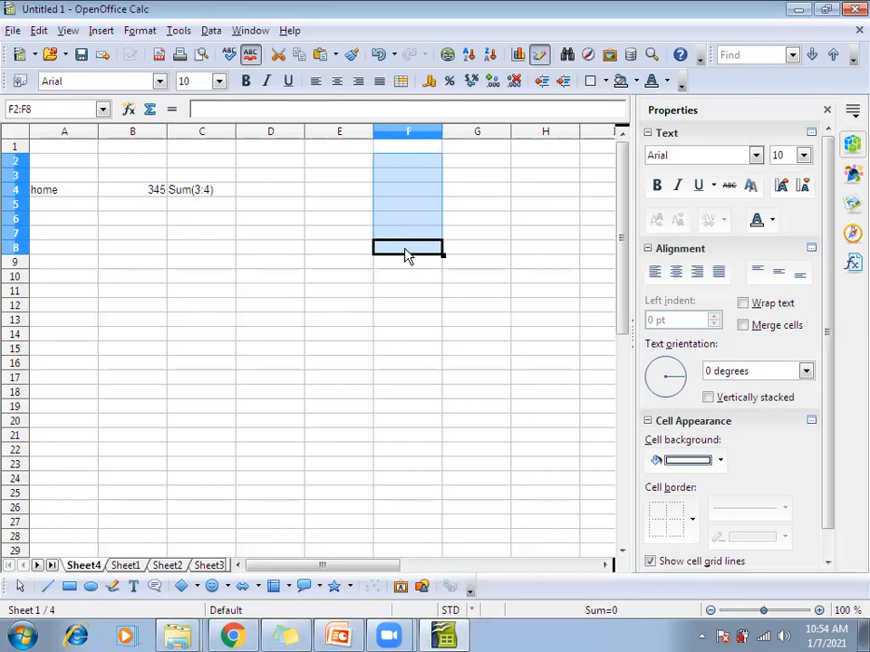
{"action": "left_click_drag", "start_coordinate": [246, 180], "coordinate": [414, 270]}
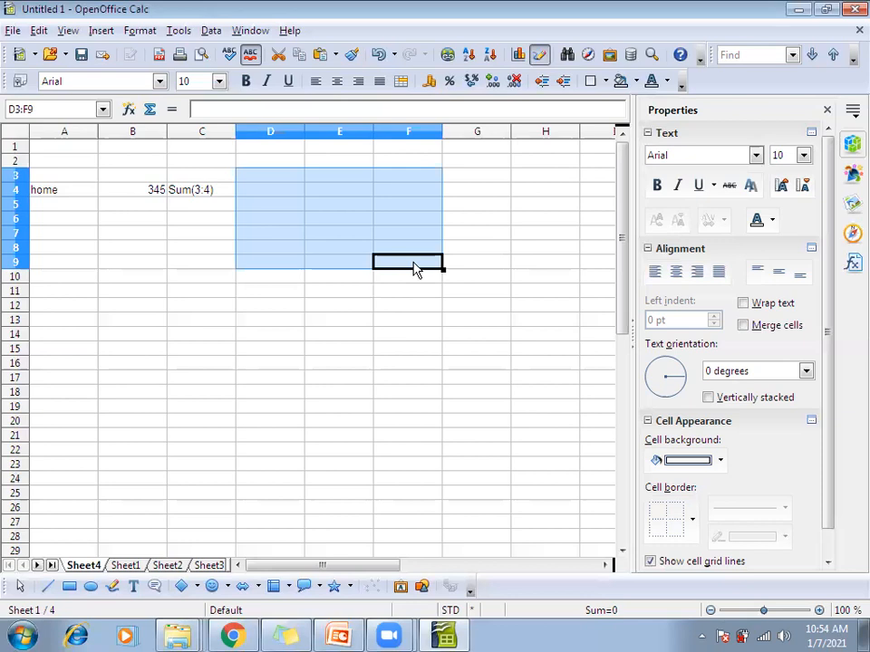
{"action": "double_click", "coordinate": [224, 336]}
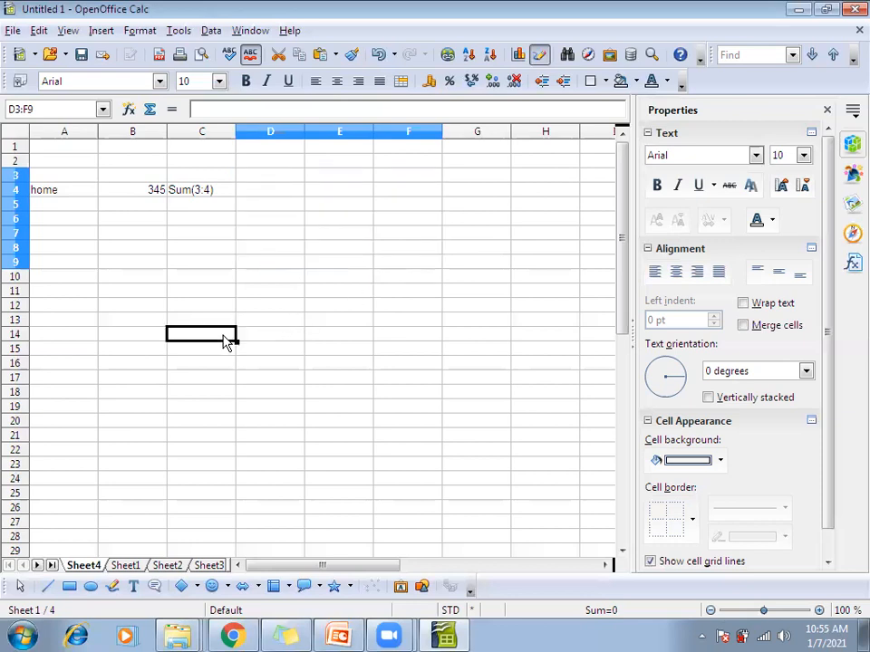
{"action": "left_click", "coordinate": [220, 354]}
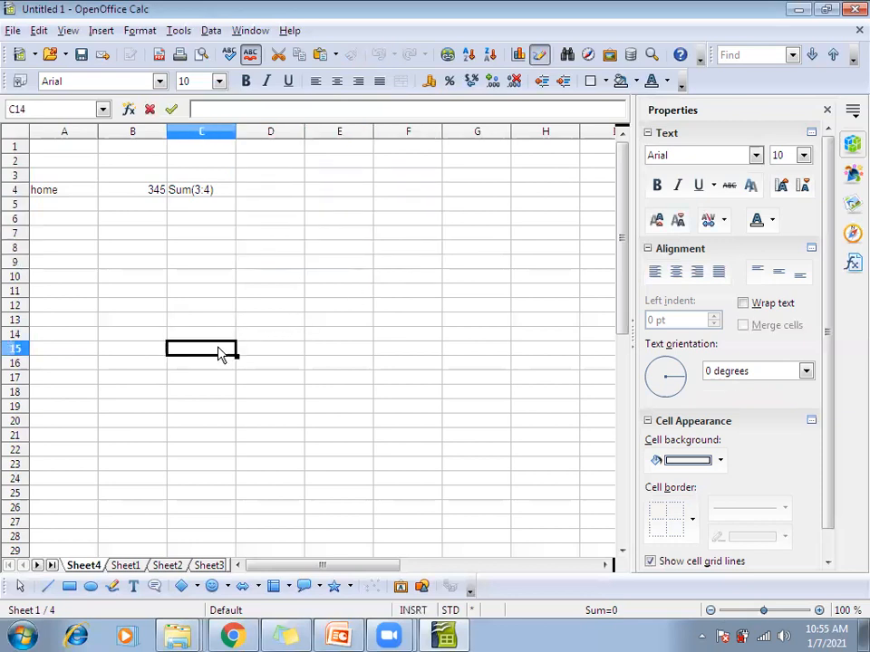
{"action": "key", "text": "F2"}
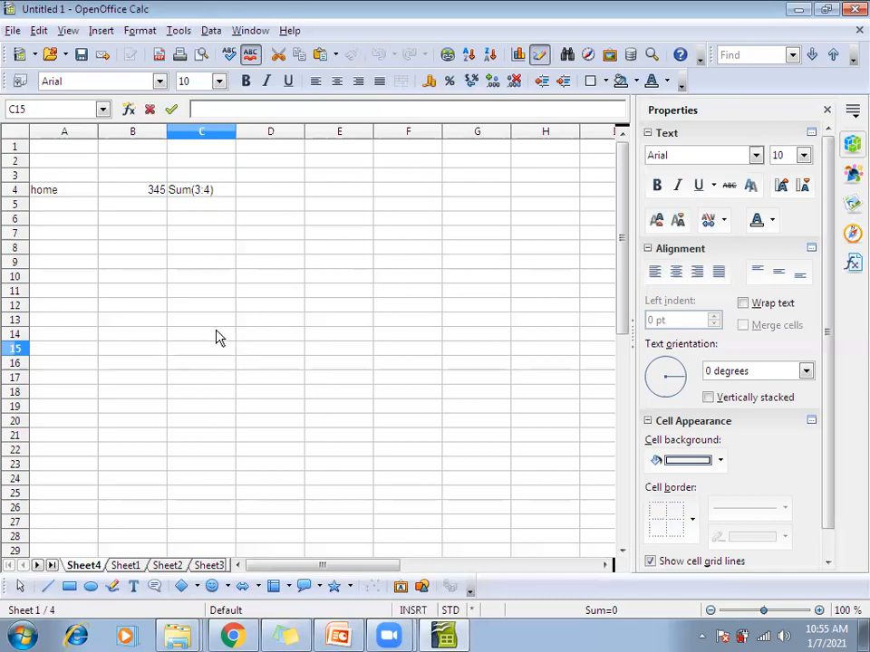
- Select the range C14:D14, followed by the cell block A1:B2
{"action": "left_click_drag", "start_coordinate": [215, 338], "coordinate": [281, 343]}
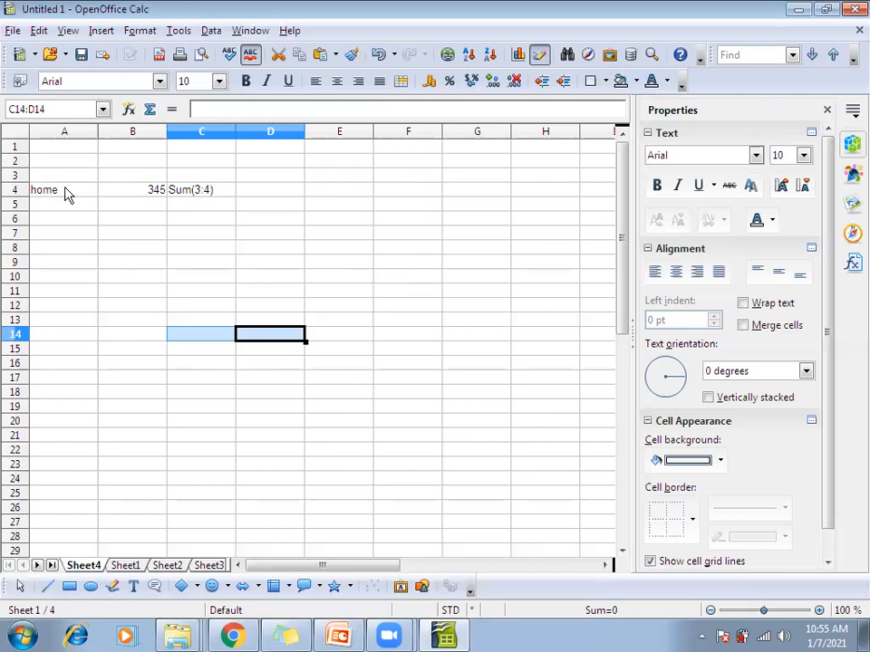
{"action": "left_click", "coordinate": [64, 148]}
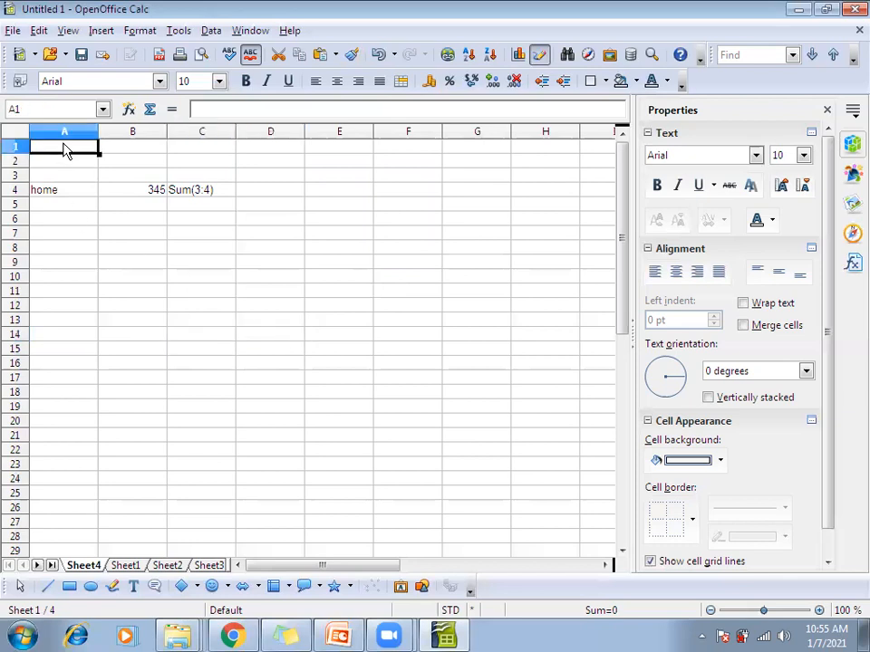
{"action": "left_click", "coordinate": [106, 161], "text": "shift"}
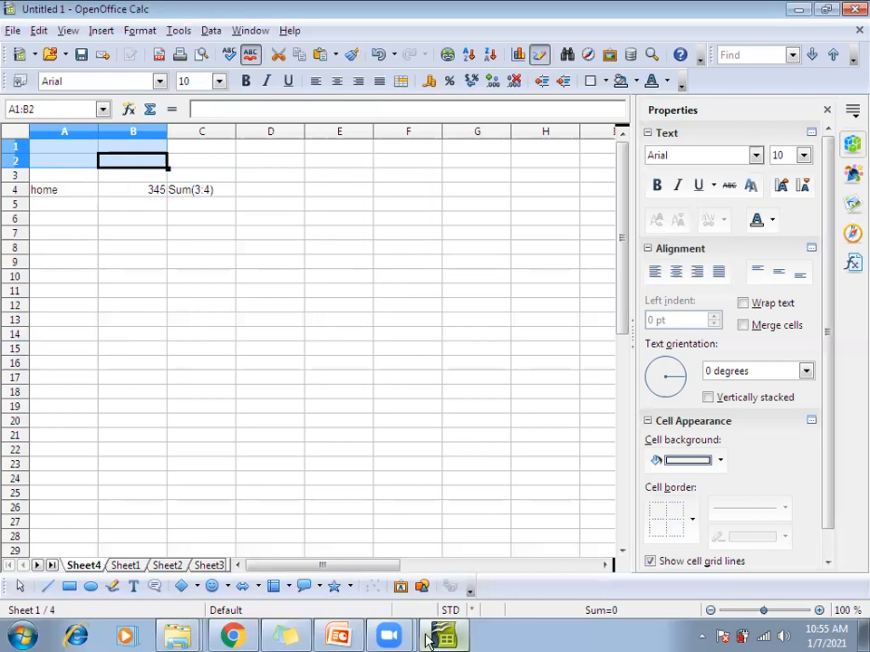
- Switch to PowerPoint and show the MOVING AROUND slide
{"action": "left_click", "coordinate": [349, 637]}
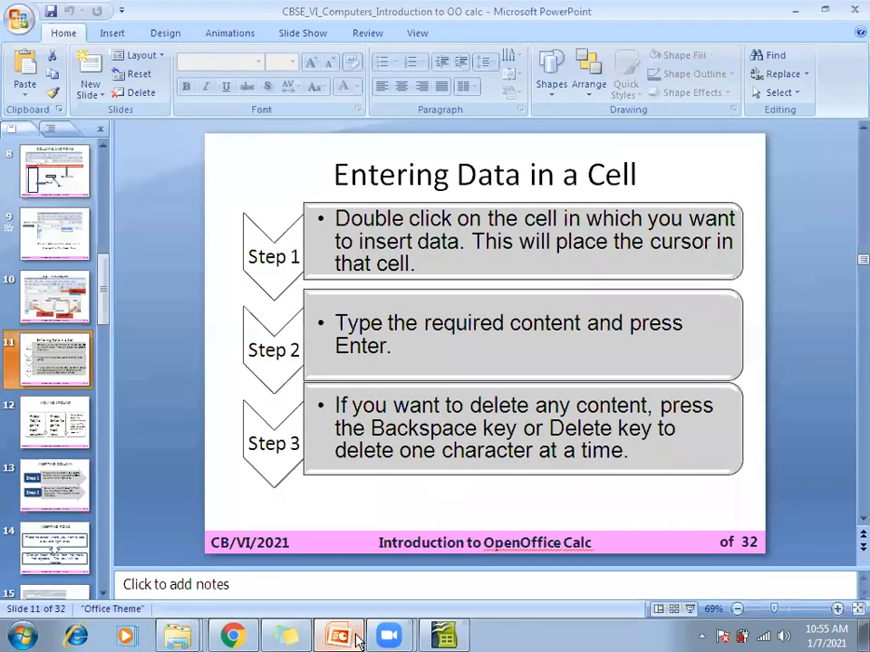
{"action": "key", "text": "Down"}
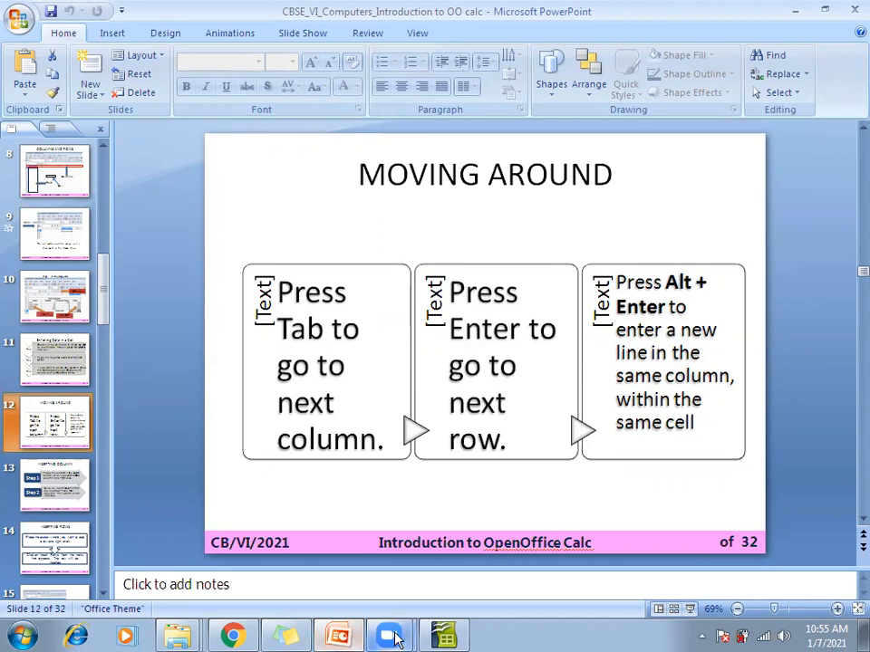
- Switch to OpenOffice Calc and move the active cell from D4 to A4, back to C4, and down to C5
{"action": "left_click", "coordinate": [442, 637]}
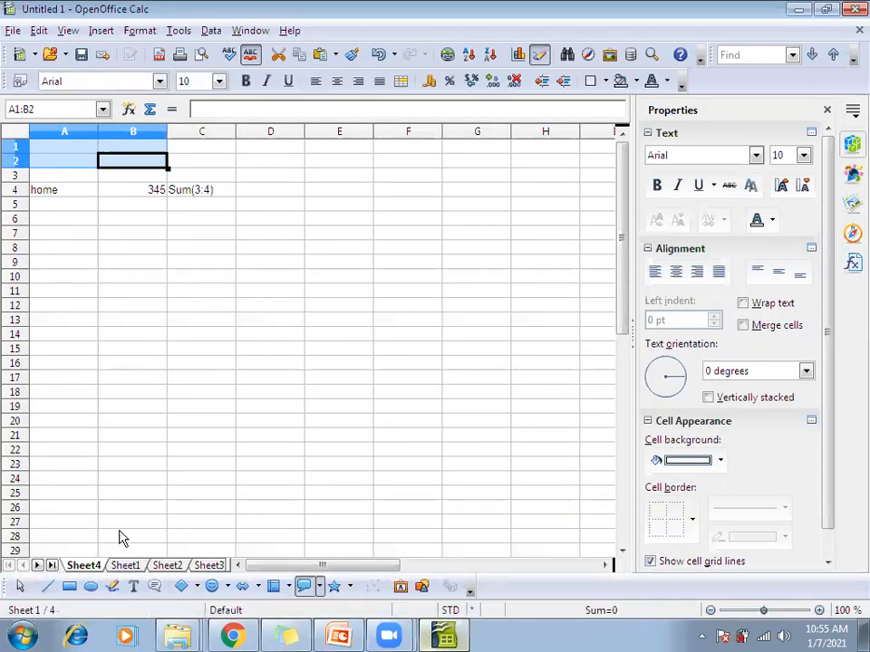
{"action": "left_click", "coordinate": [258, 194]}
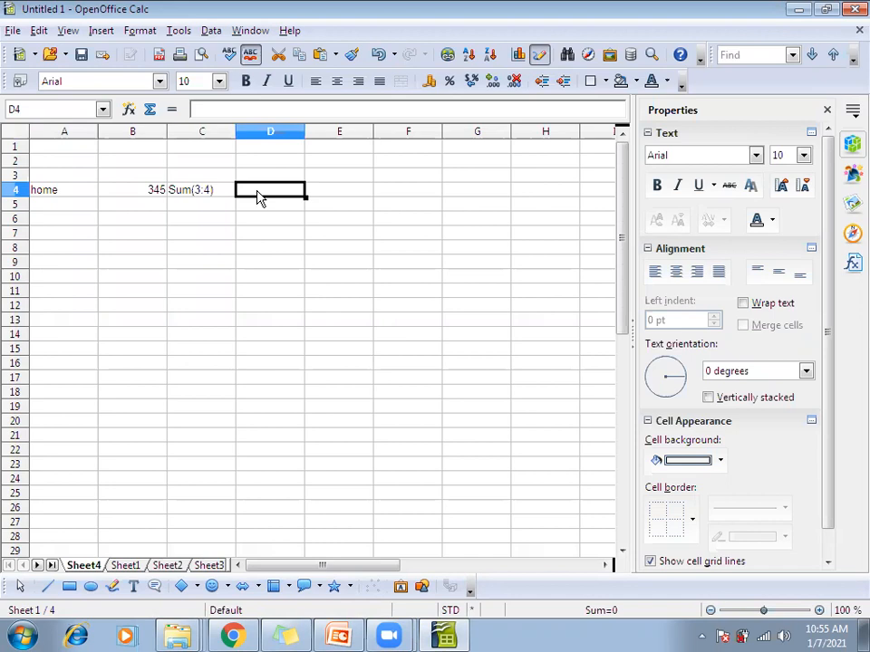
{"action": "key", "text": "Left"}
{"action": "key", "text": "Left"}
{"action": "key", "text": "Left"}
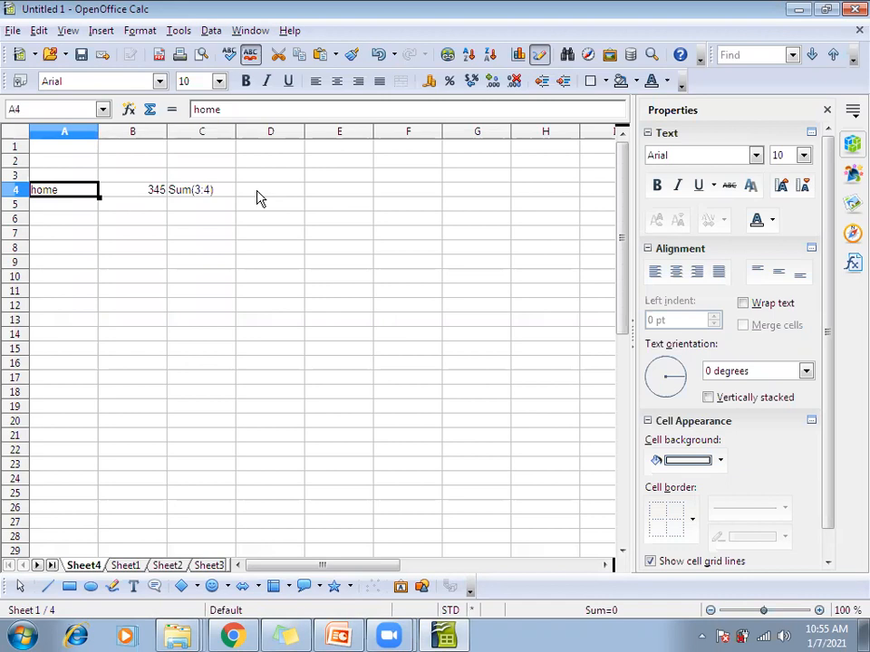
{"action": "key", "text": "Right"}
{"action": "key", "text": "Right"}
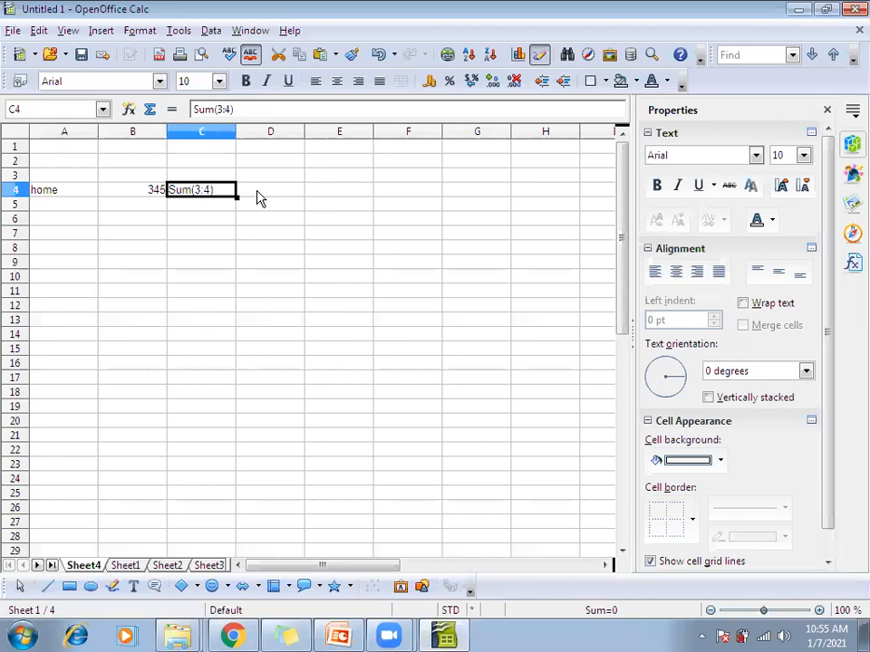
{"action": "key", "text": "Down"}
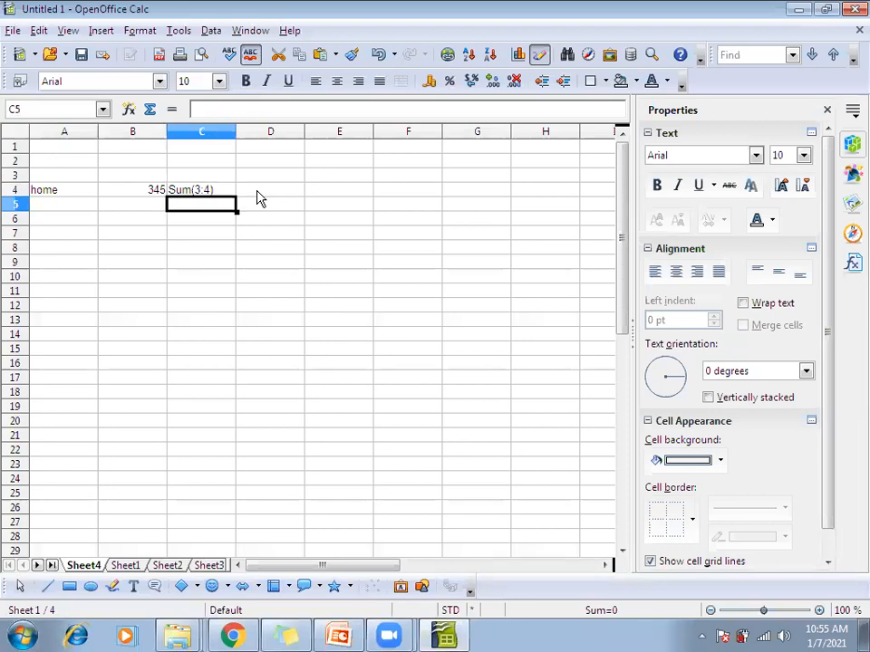
- Move the active cell one cell at a time from C5 through A5, A3, D3 and D4 to A4
{"action": "key", "text": "Left"}
{"action": "key", "text": "Left"}
{"action": "key", "text": "Up"}
{"action": "key", "text": "Up"}
{"action": "key", "text": "Right"}
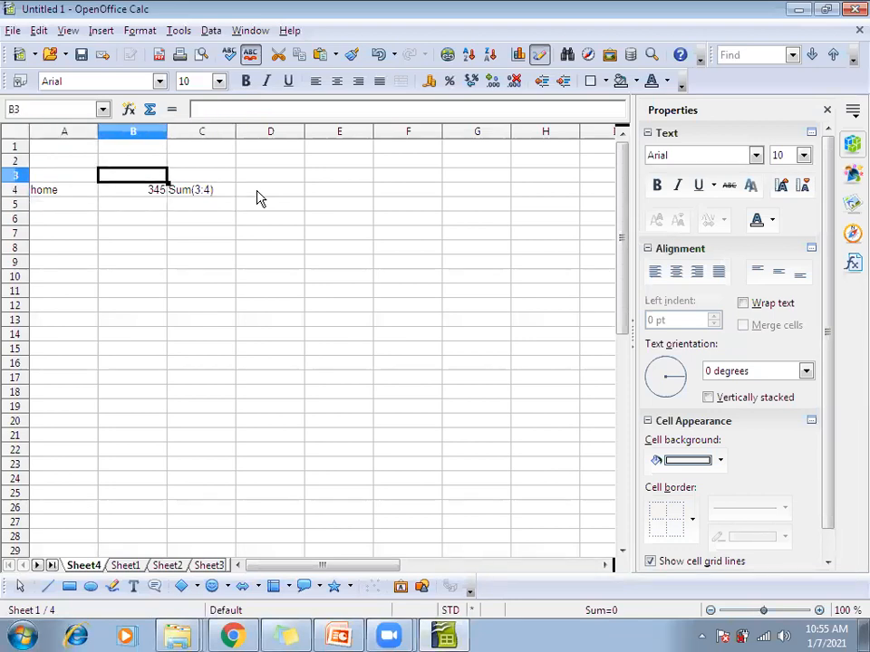
{"action": "key", "text": "Right"}
{"action": "key", "text": "Right"}
{"action": "key", "text": "Down"}
{"action": "key", "text": "Left"}
{"action": "key", "text": "Left"}
{"action": "key", "text": "Left"}
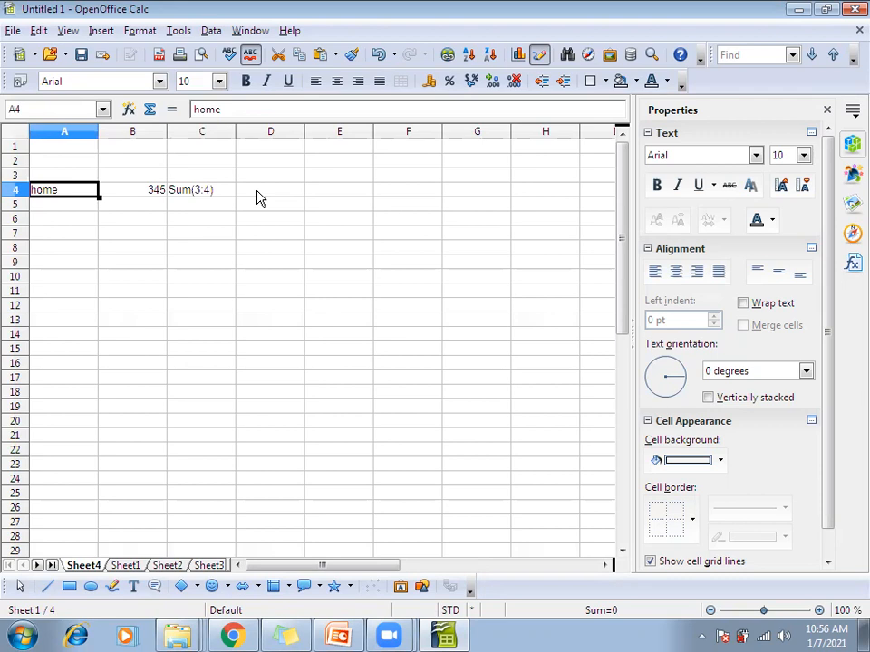
- Edit the number in cell B4 by replacing only its last digit, making it 348
{"action": "left_click", "coordinate": [158, 200]}
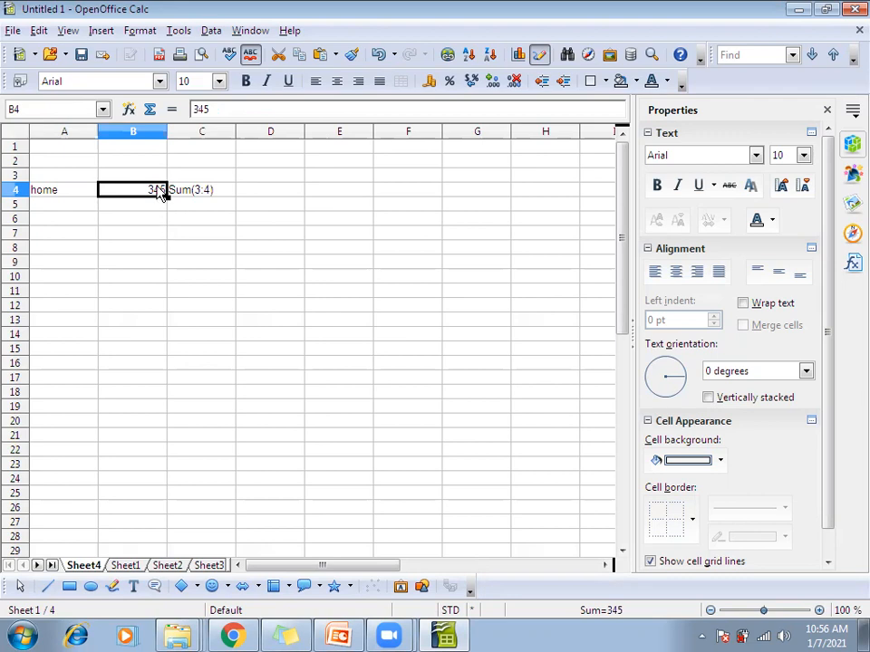
{"action": "double_click", "coordinate": [158, 193]}
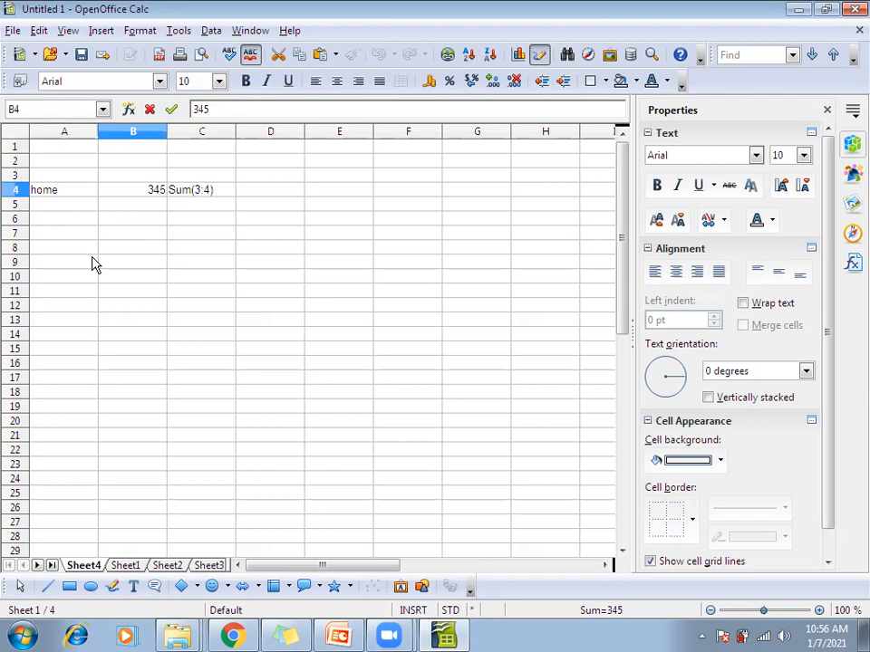
{"action": "key", "text": "BackSpace"}
{"action": "type", "text": "8"}
{"action": "left_click", "coordinate": [136, 257]}
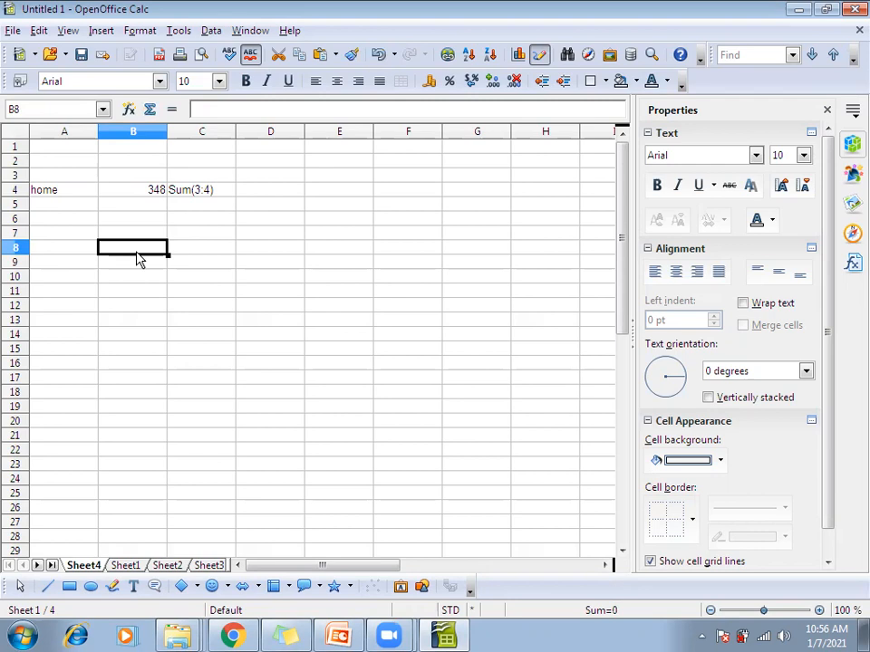
- Overwrite the entire content of cell B4 with 6
{"action": "left_click", "coordinate": [156, 192]}
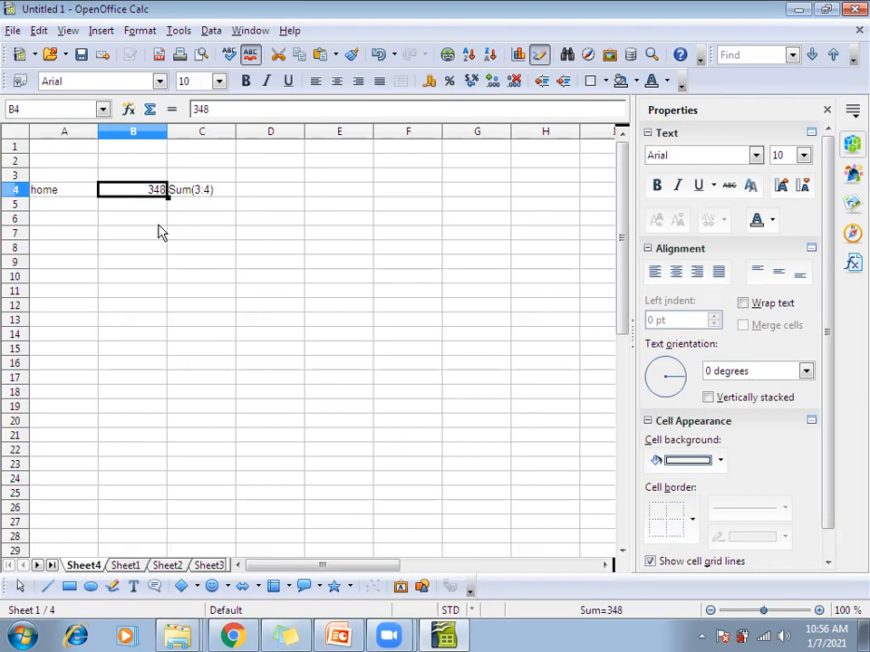
{"action": "type", "text": "6"}
{"action": "left_click", "coordinate": [160, 233]}
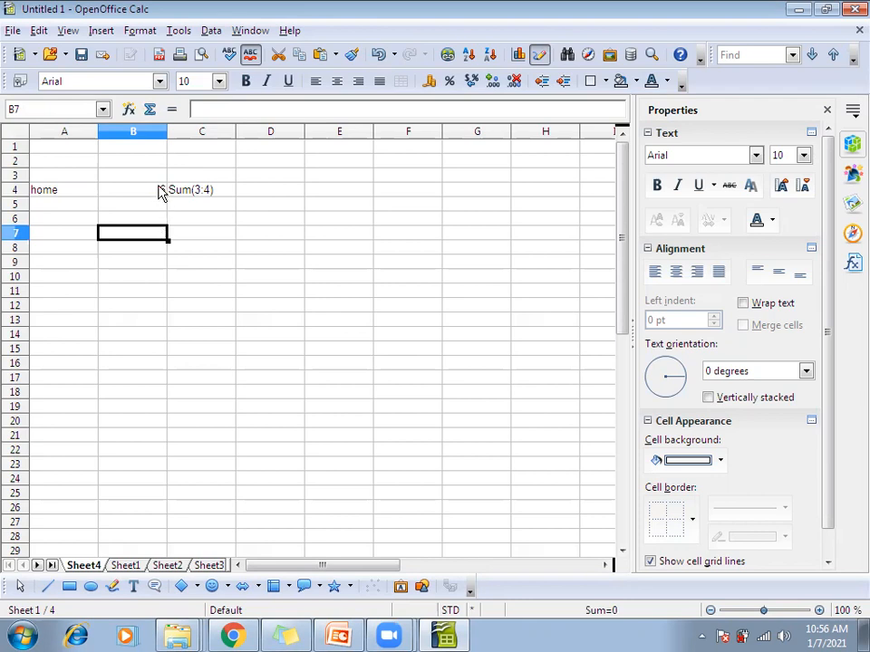
- Open cell B4 for editing and append 45 so that the entry reads 645
{"action": "double_click", "coordinate": [161, 189]}
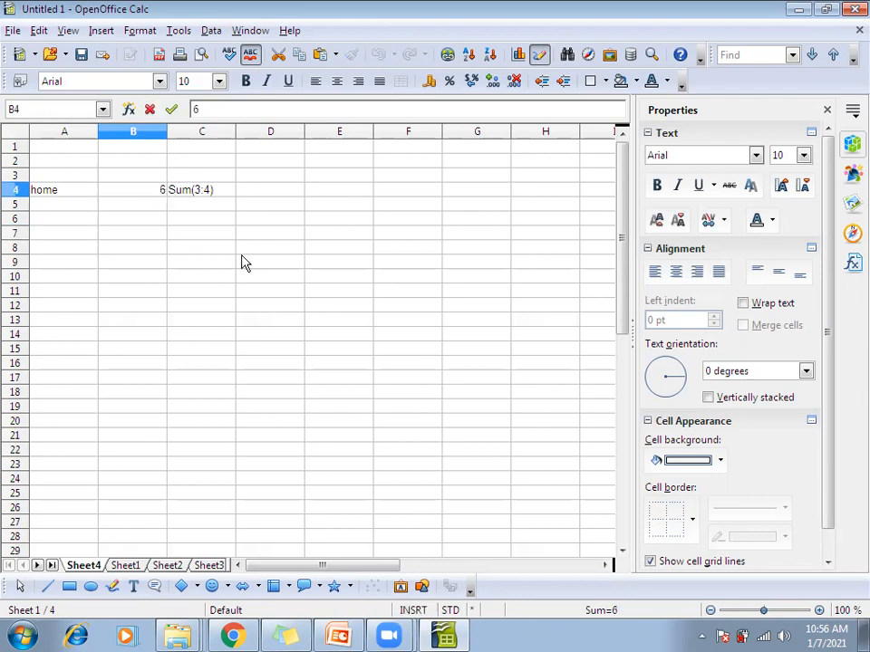
{"action": "key", "text": "End"}
{"action": "type", "text": "45"}
{"action": "left_click", "coordinate": [201, 267]}
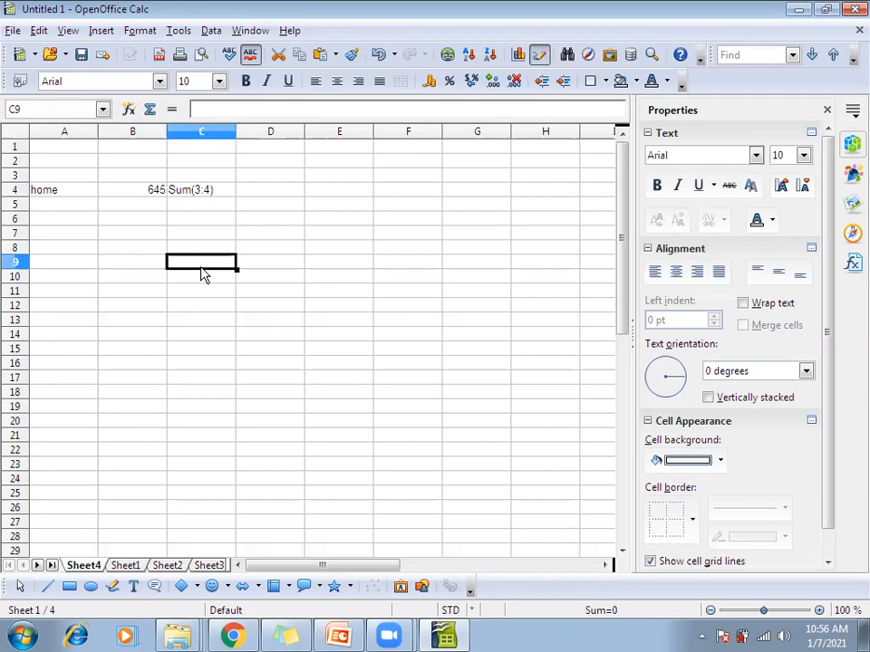
- Move the text "home" from cell A4 to cell E2 by cutting and pasting it
{"action": "left_click", "coordinate": [64, 195]}
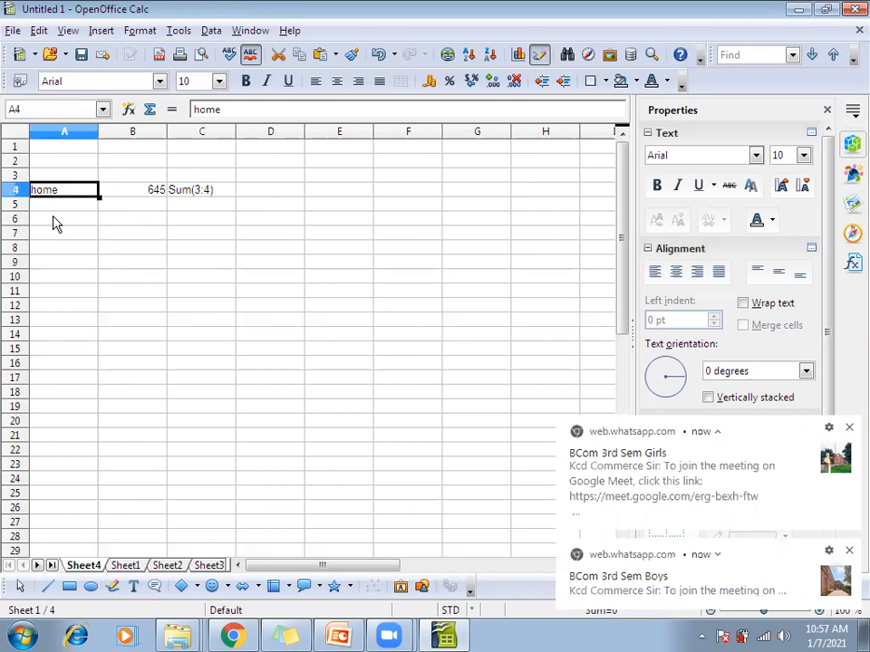
{"action": "left_click", "coordinate": [277, 65]}
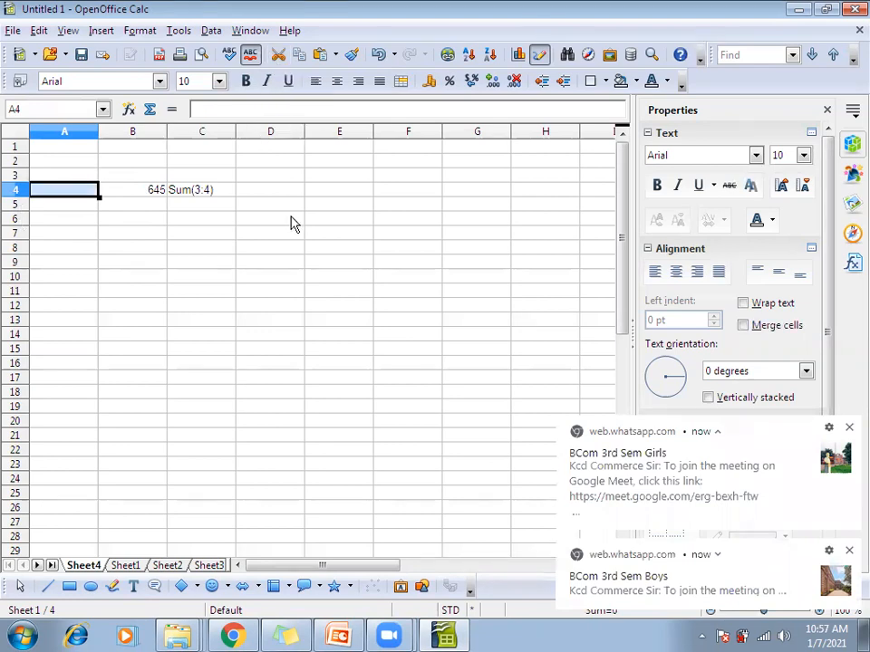
{"action": "left_click", "coordinate": [338, 167]}
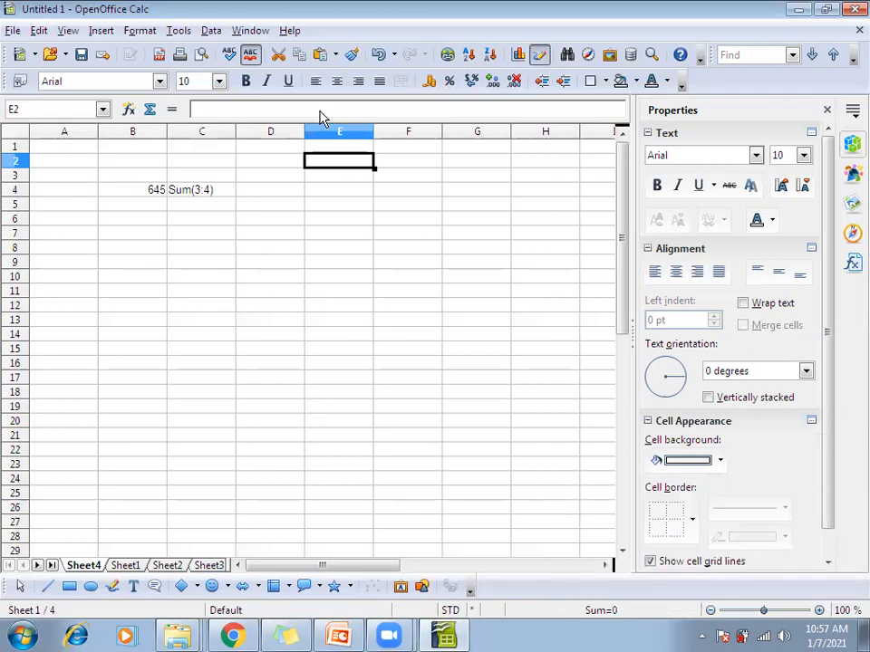
{"action": "left_click", "coordinate": [319, 57]}
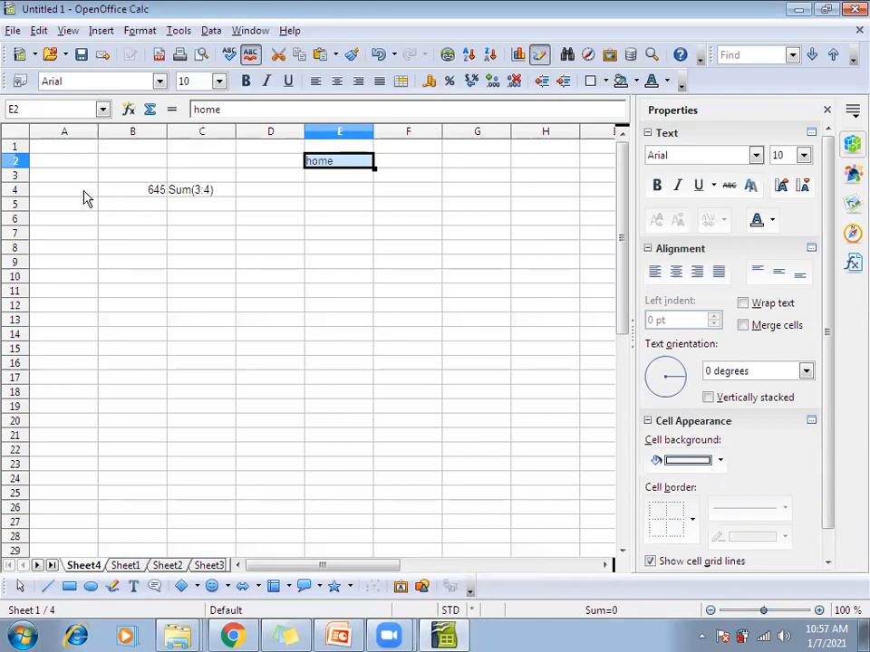
- Copy the "Sum(3:4)" entry from cell C4 and paste it into cell A6
{"action": "left_click_drag", "start_coordinate": [263, 205], "coordinate": [175, 199]}
{"action": "left_click", "coordinate": [175, 197]}
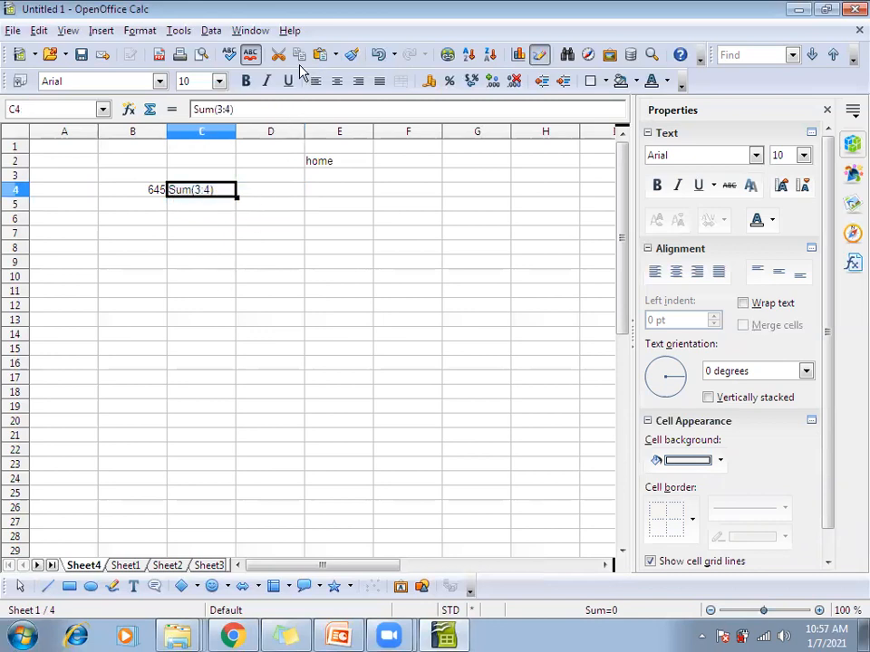
{"action": "left_click", "coordinate": [71, 223]}
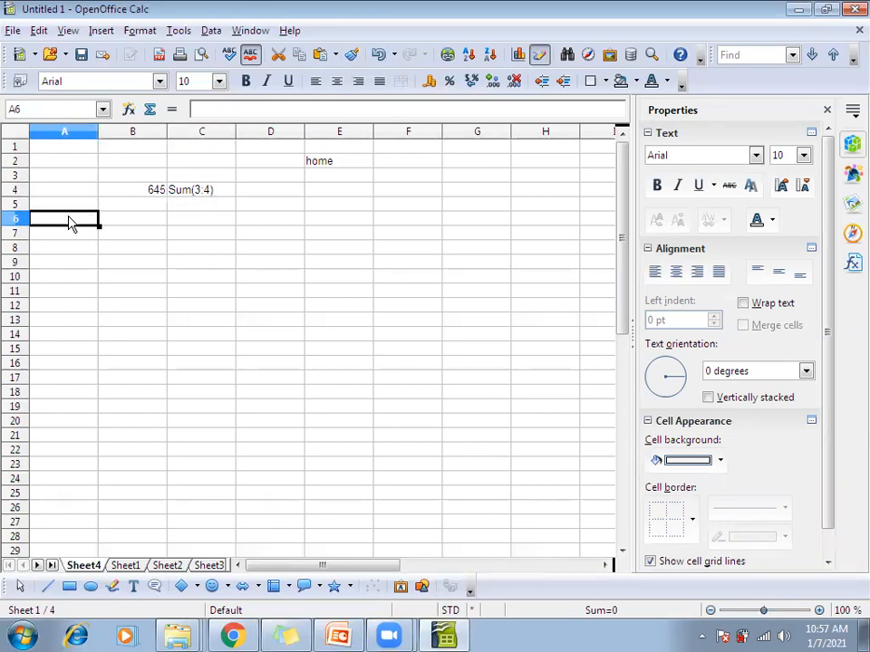
{"action": "key", "text": "ctrl+v"}
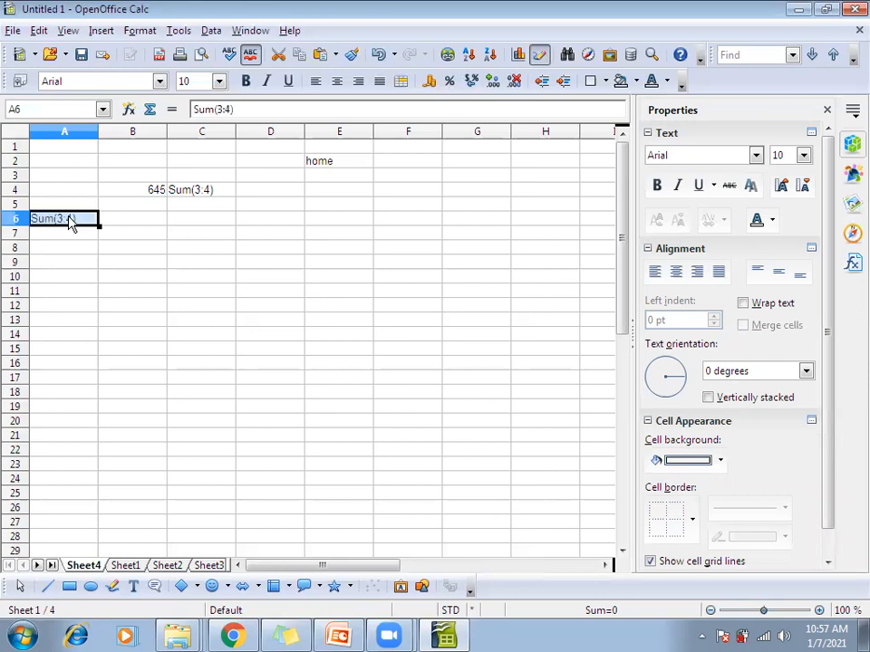
{"action": "left_click", "coordinate": [138, 244]}
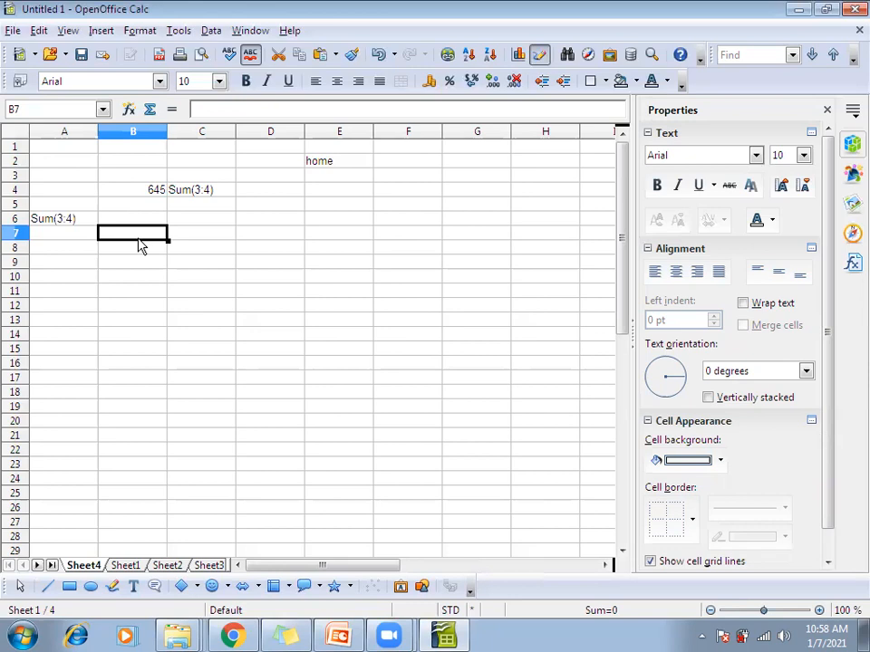
- Go to Sheet1 and enter the heading "items" in cell A1
{"action": "left_click", "coordinate": [135, 565]}
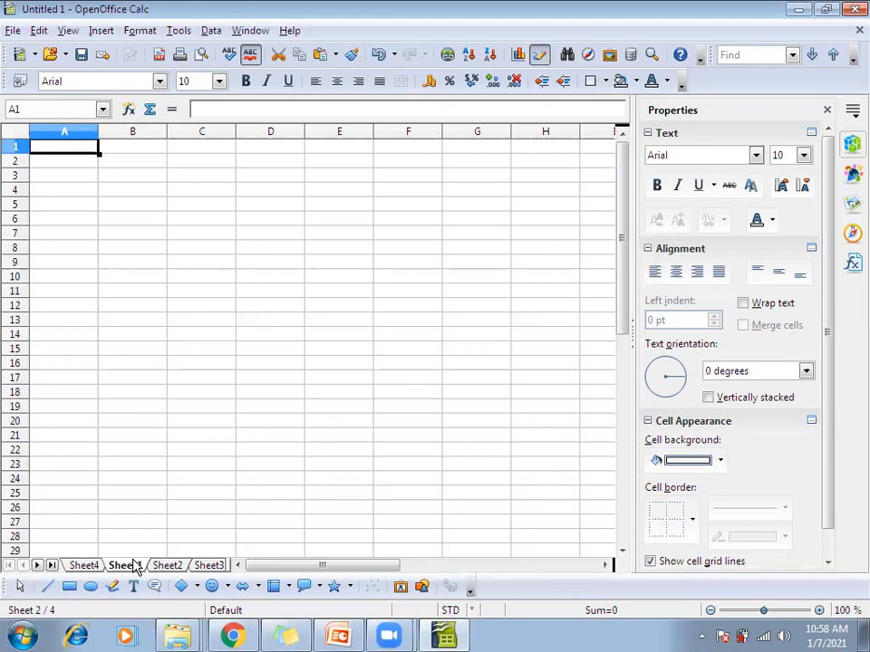
{"action": "type", "text": "items"}
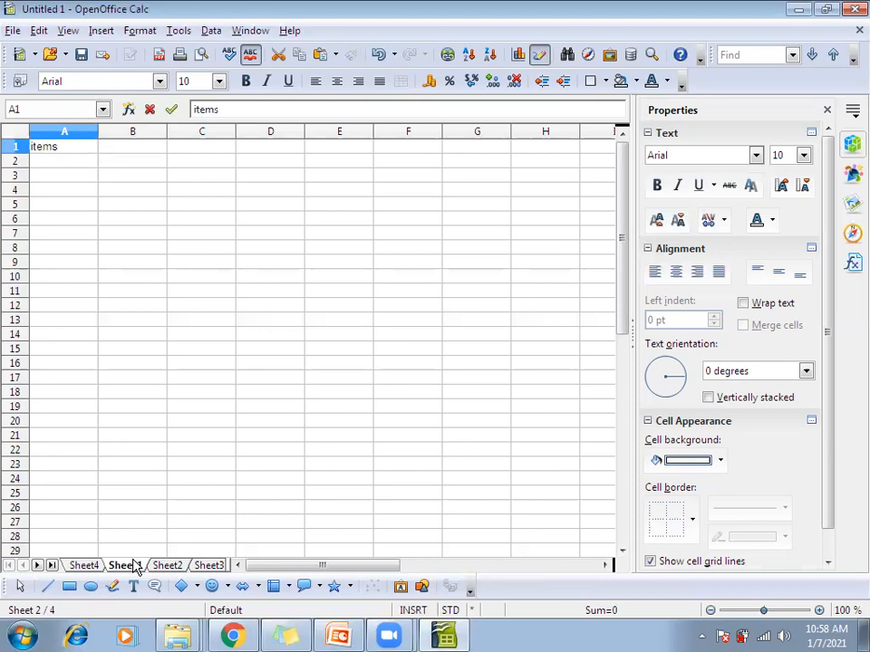
{"action": "key", "text": "Tab"}
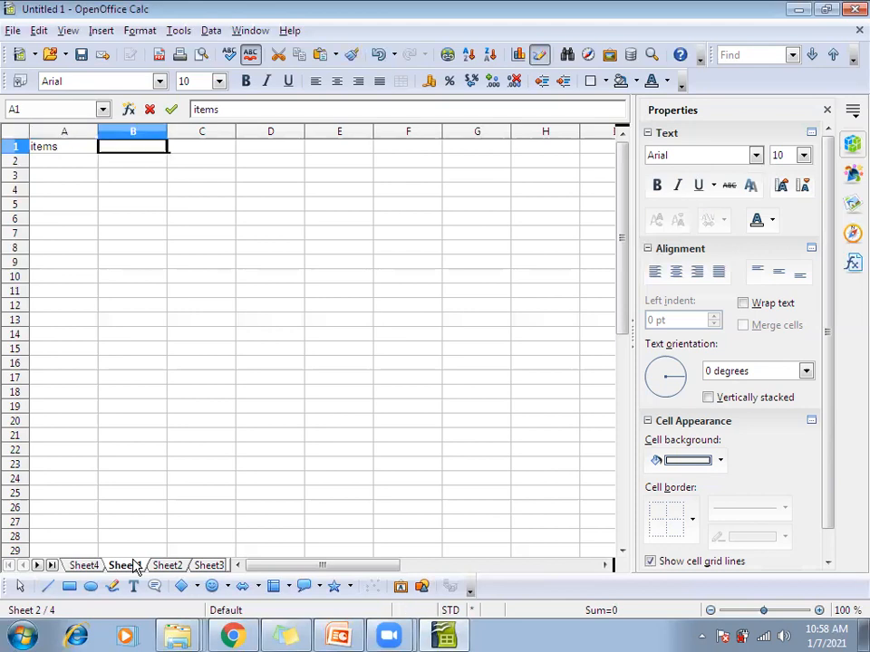
- Enter the headings "quntity" in cell B1 and "price per piece" in cell C1
{"action": "type", "text": "cun"}
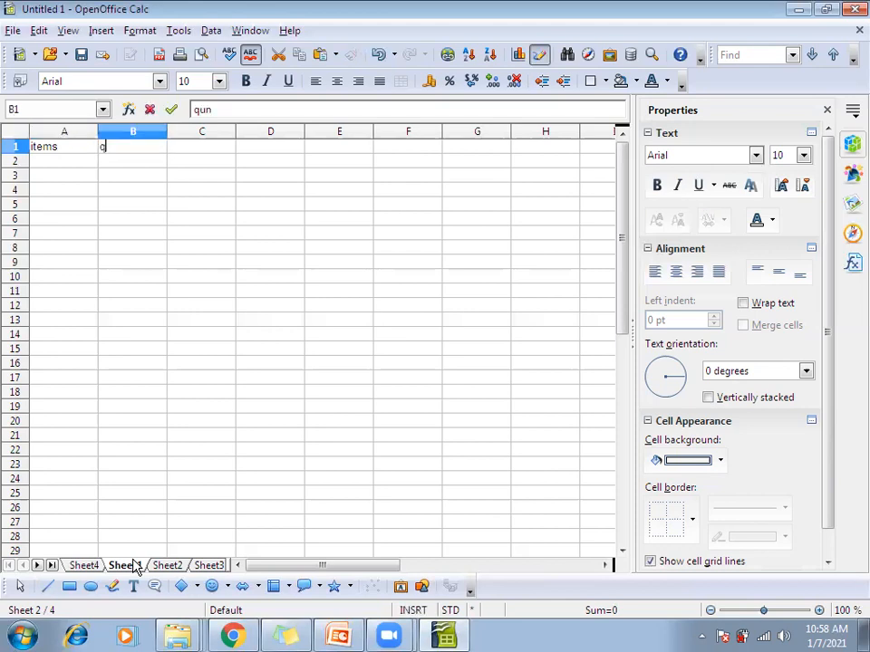
{"action": "type", "text": "tity"}
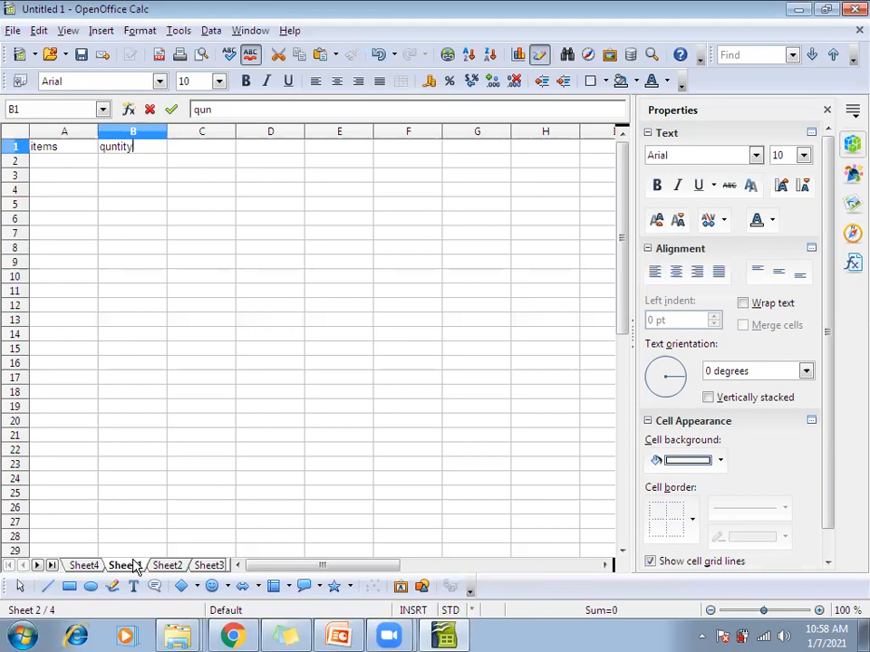
{"action": "key", "text": "Tab"}
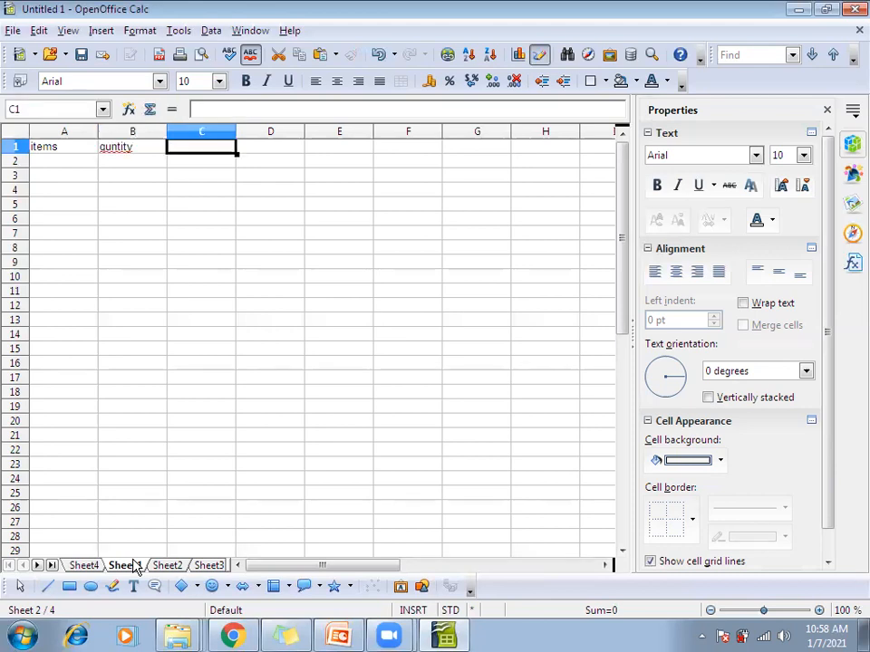
{"action": "type", "text": "price p"}
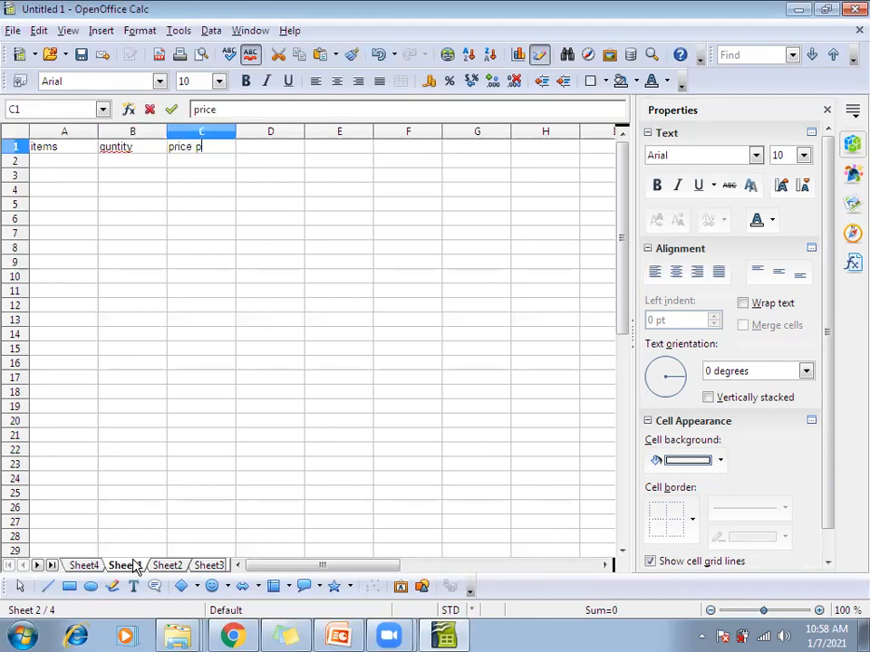
{"action": "type", "text": "er piece"}
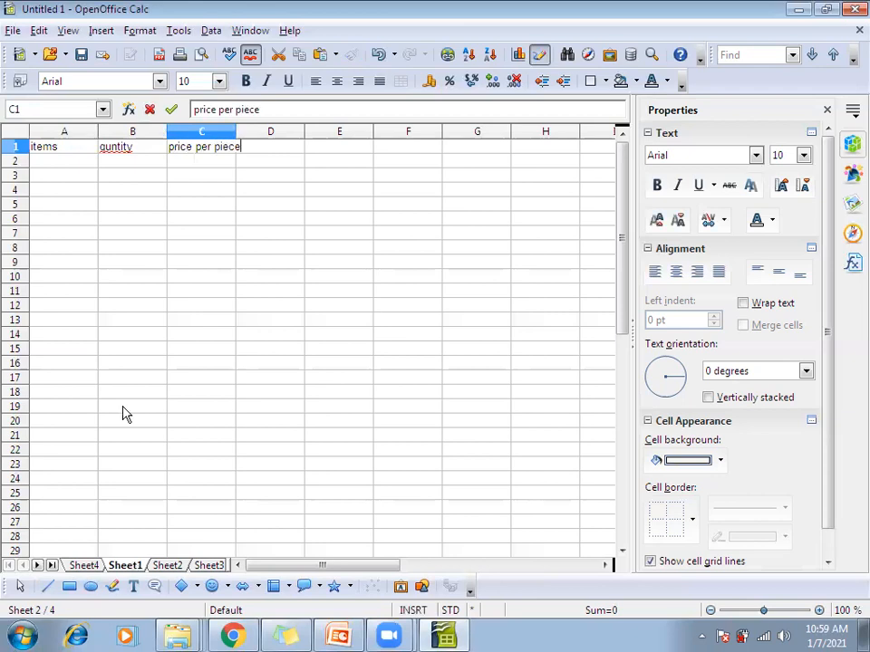
- Correct the spelling of the heading in cell B1 to "quantity"
{"action": "left_click", "coordinate": [116, 151]}
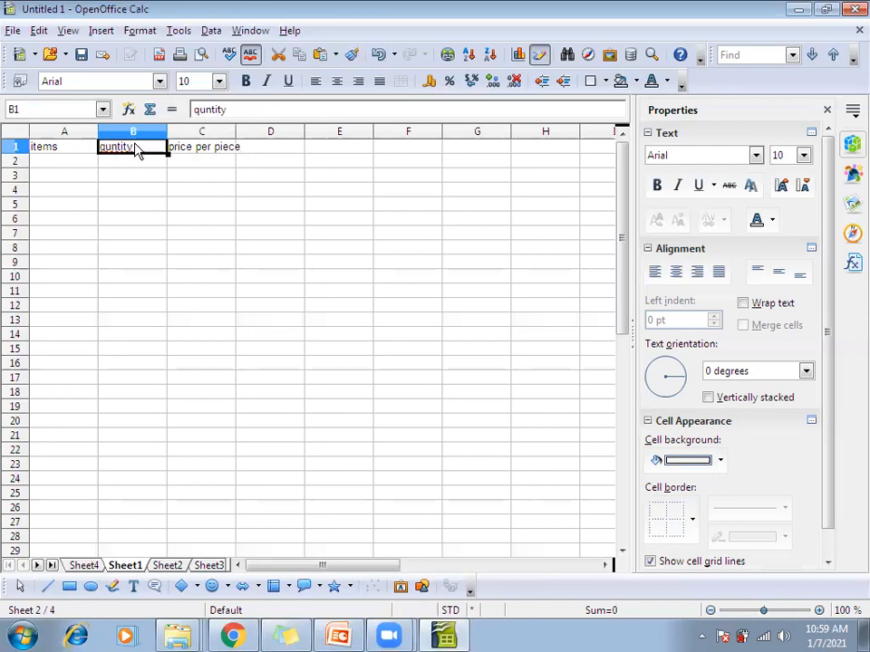
{"action": "key", "text": "BackSpace"}
{"action": "type", "text": "qu"}
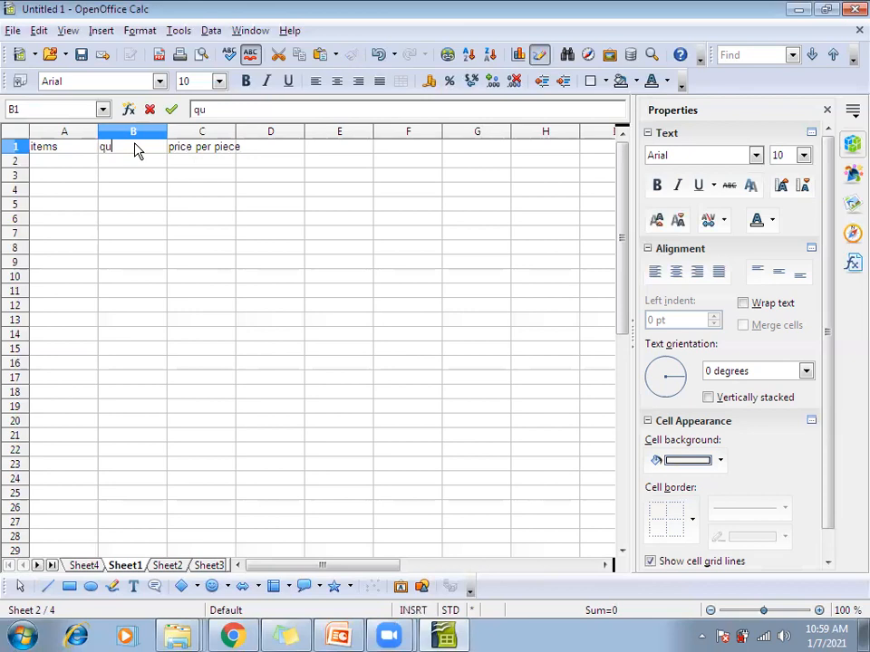
{"action": "type", "text": "antity"}
{"action": "key", "text": "Return"}
- Fill row 2 with the item "book", quantity 1 and price per piece 30
{"action": "key", "text": "Left"}
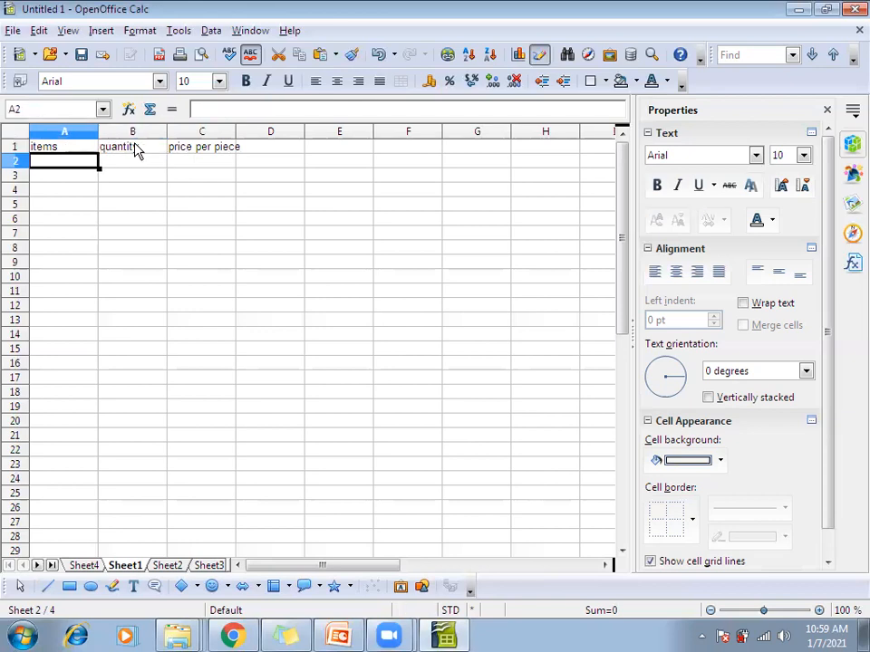
{"action": "type", "text": "book"}
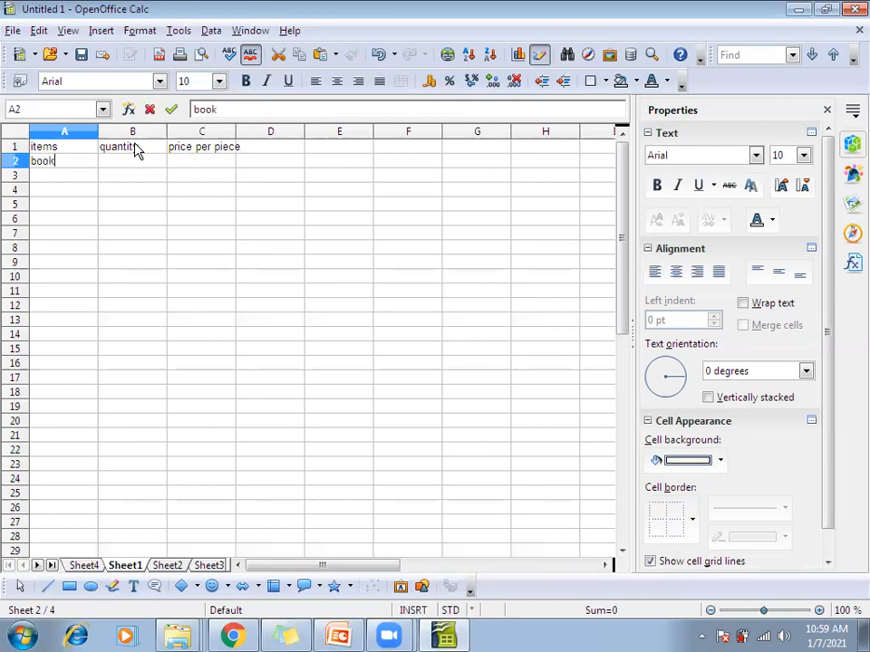
{"action": "key", "text": "Tab"}
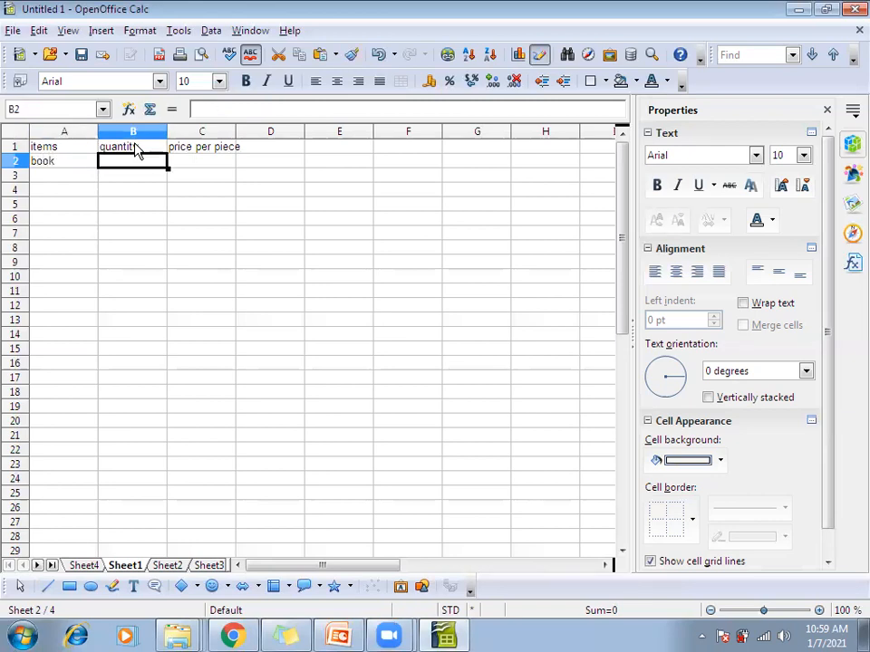
{"action": "type", "text": "1"}
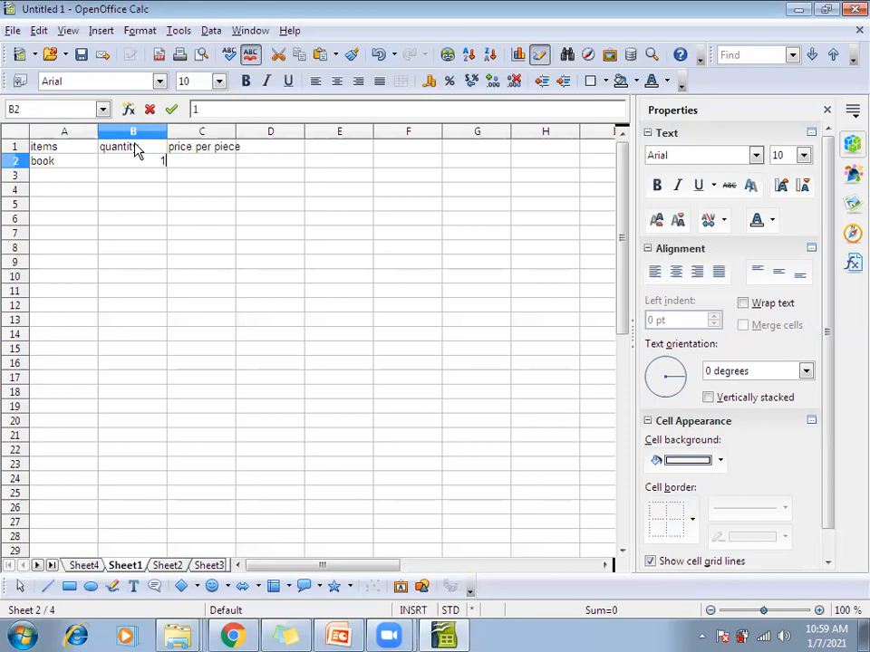
{"action": "key", "text": "Tab"}
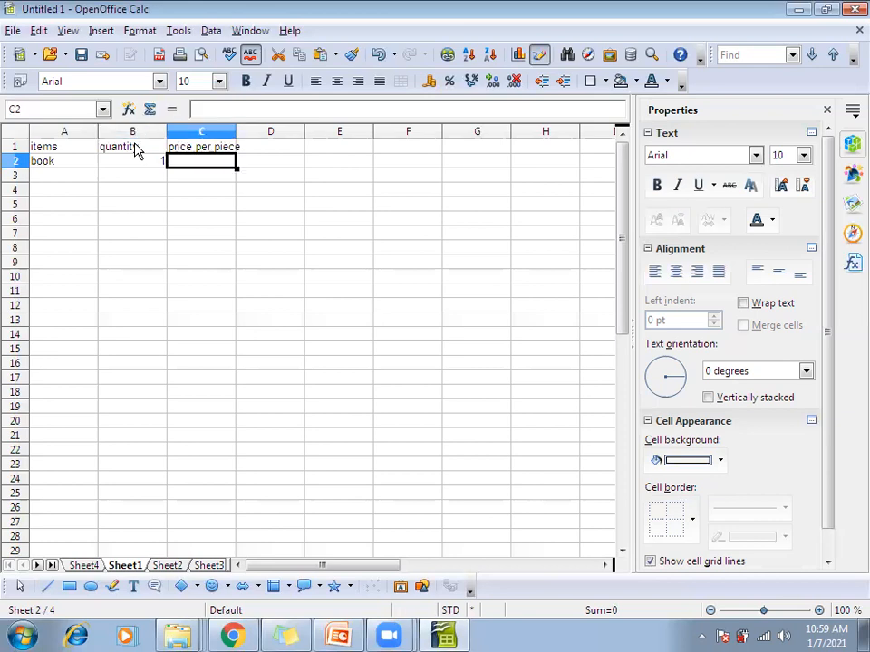
{"action": "type", "text": "30"}
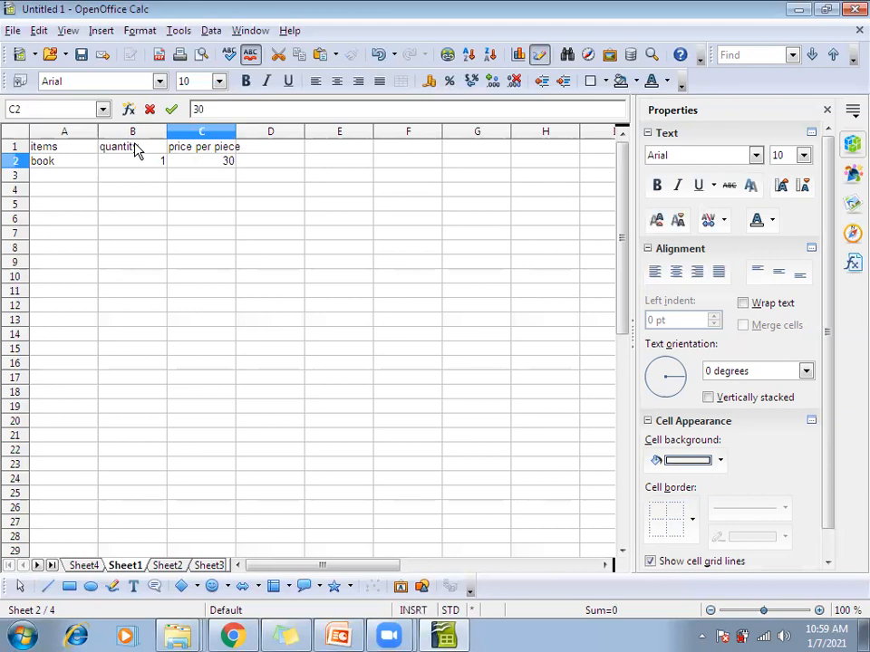
{"action": "key", "text": "Return"}
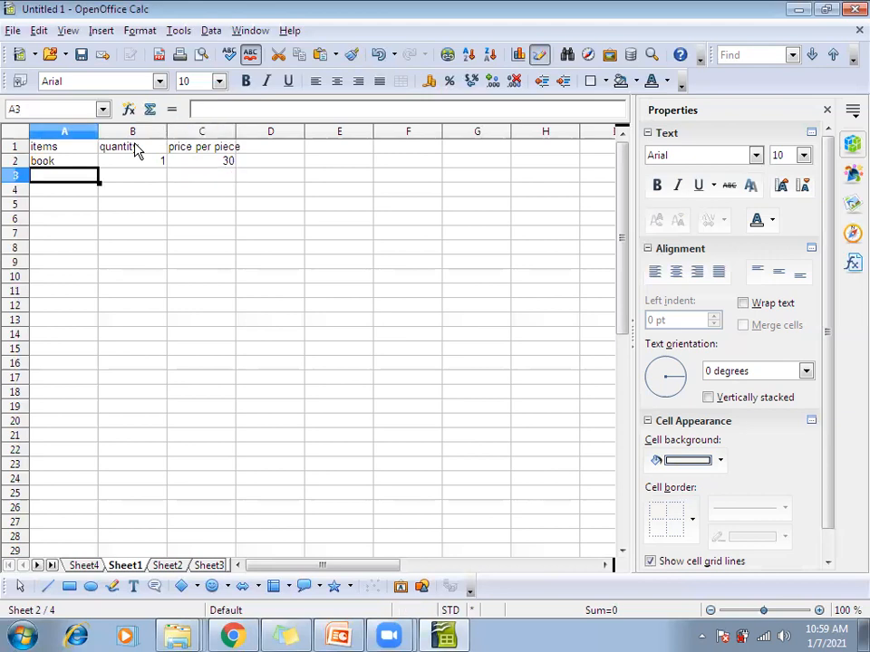
- Fill row 3 with the item "pen", quantity 3 and price per piece 15
{"action": "type", "text": "pen"}
{"action": "key", "text": "Tab"}
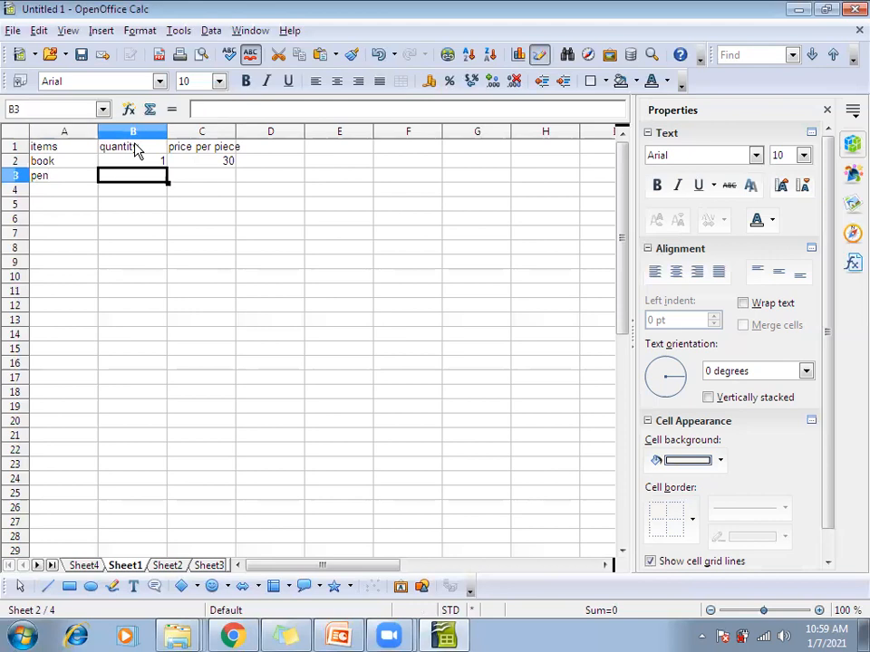
{"action": "type", "text": "3"}
{"action": "key", "text": "Tab"}
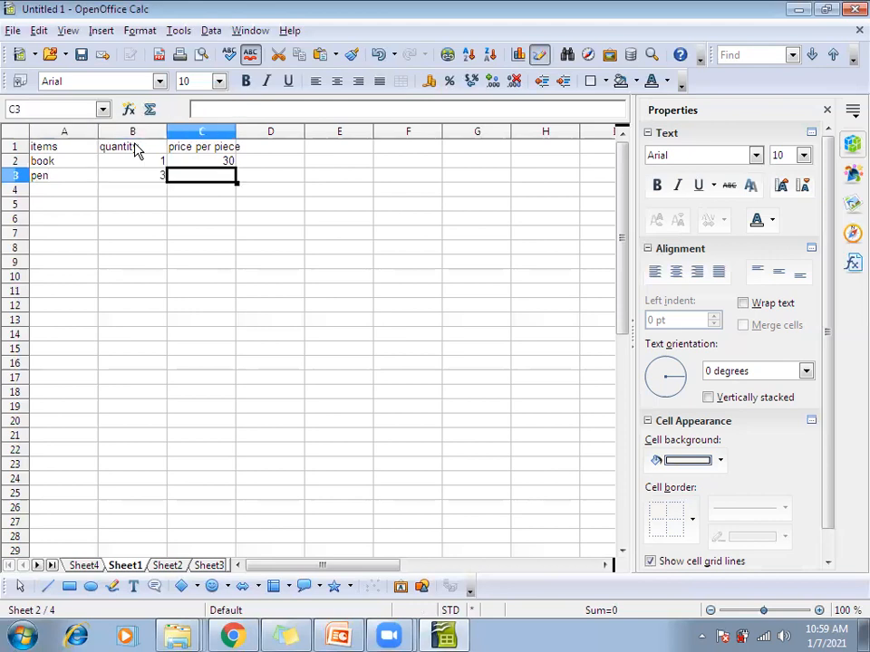
{"action": "type", "text": "15"}
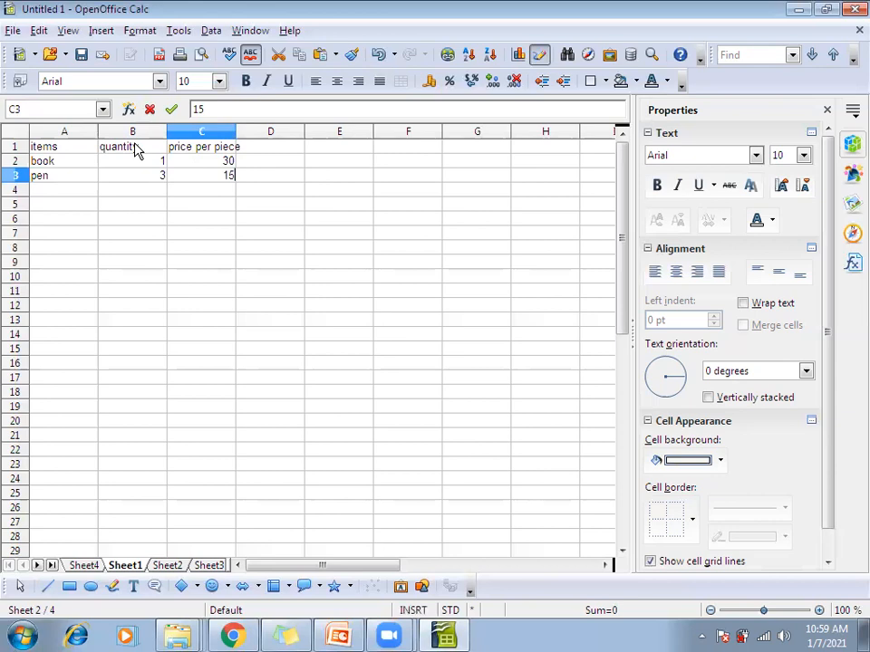
{"action": "key", "text": "Return"}
- Fill row 4 with the item "pencil", quantity 5 and price per piece 5
{"action": "key", "text": "Home"}
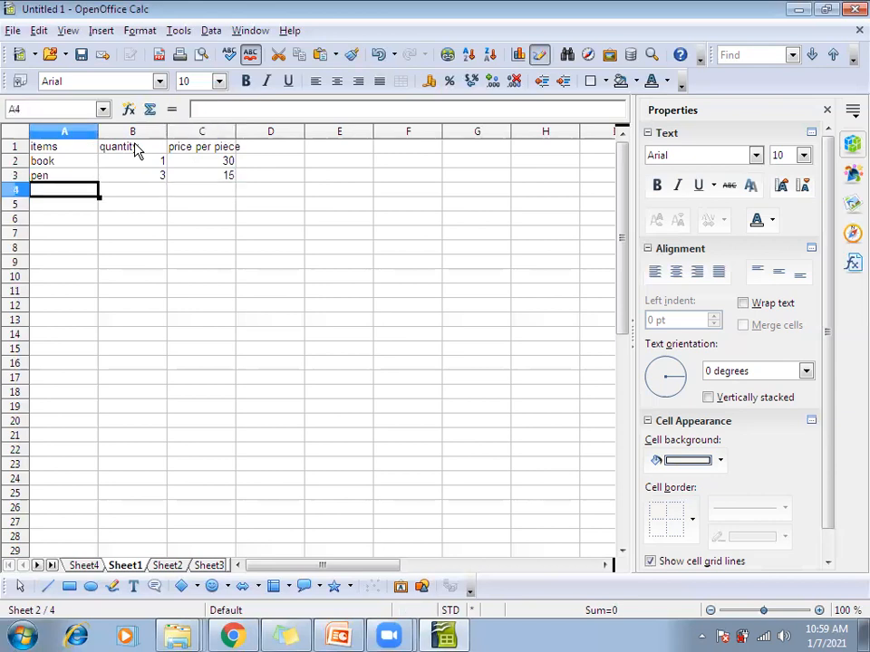
{"action": "type", "text": "pencil"}
{"action": "key", "text": "Tab"}
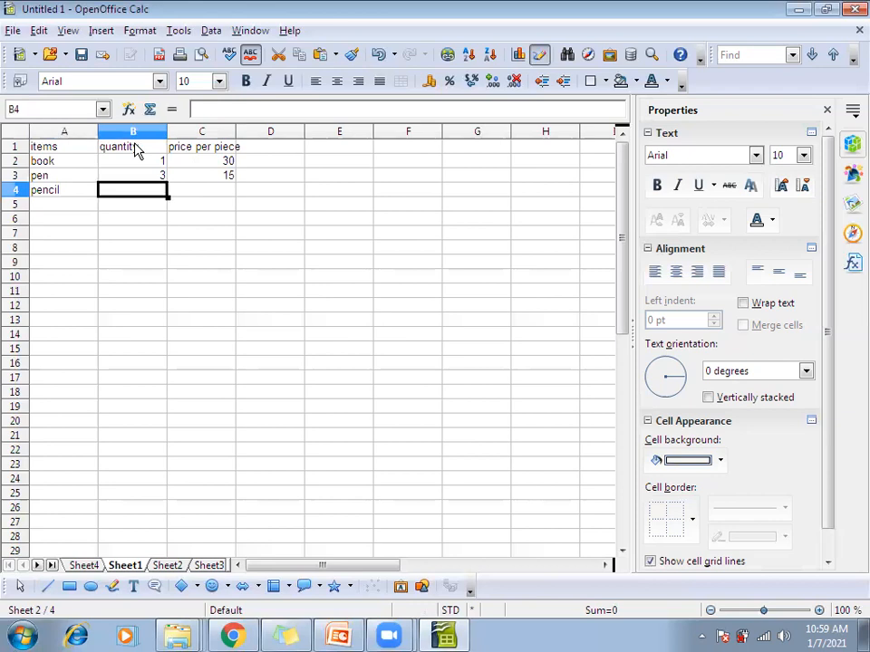
{"action": "type", "text": "5"}
{"action": "key", "text": "Tab"}
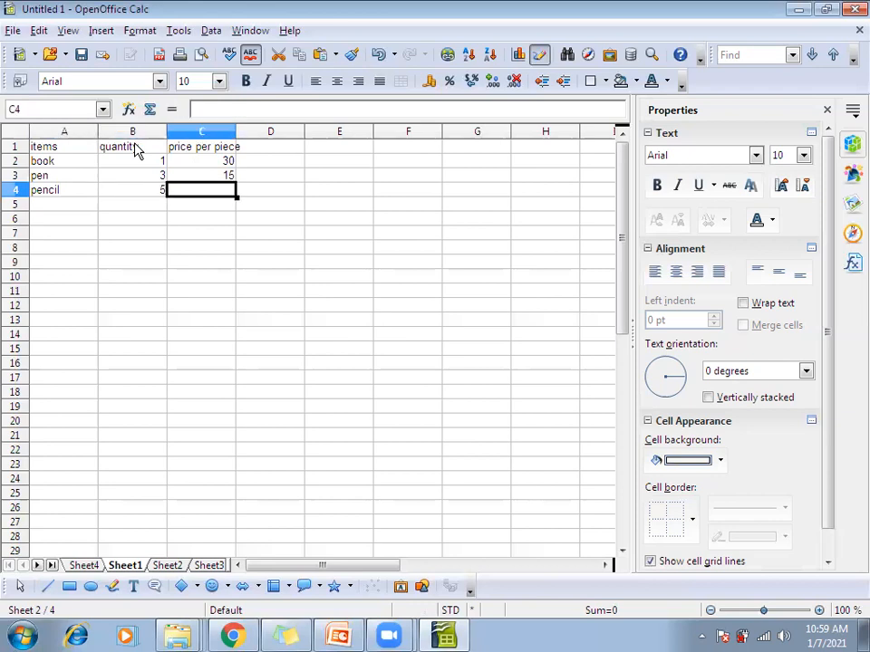
{"action": "type", "text": "5"}
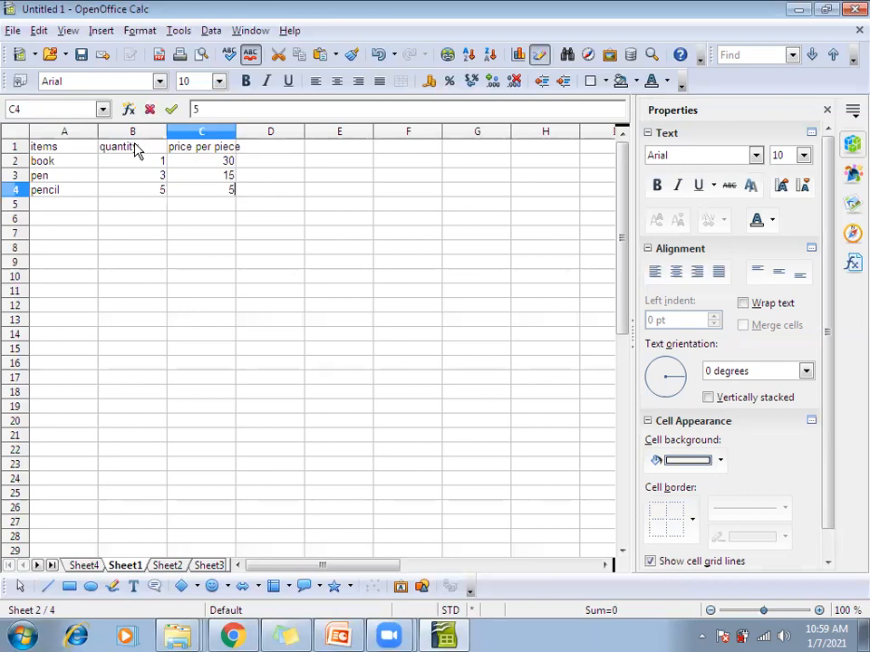
{"action": "key", "text": "Return"}
- Fill row 5 with the item "eraser", quantity 2 and price per piece 8
{"action": "key", "text": "Left"}
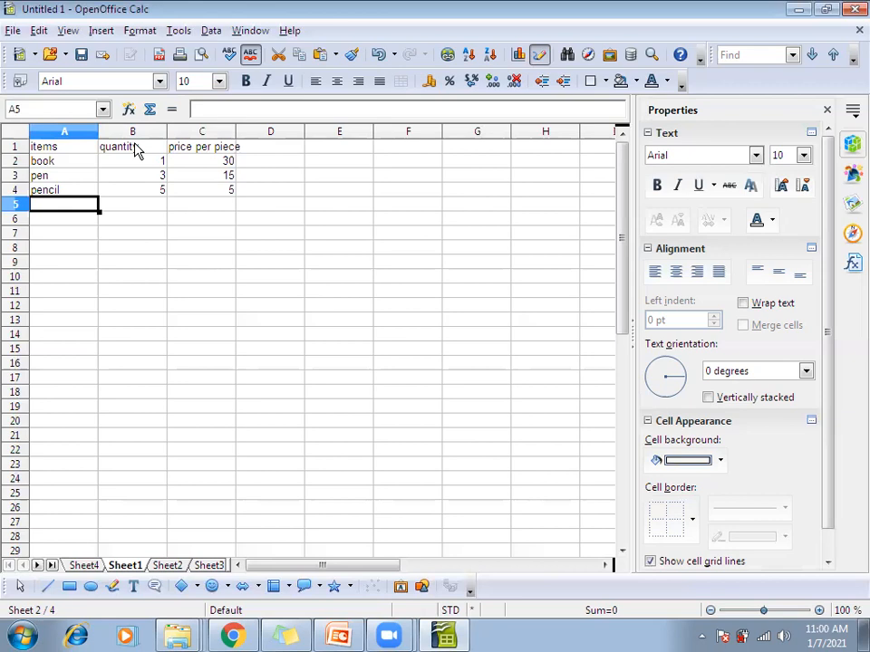
{"action": "type", "text": "eraser"}
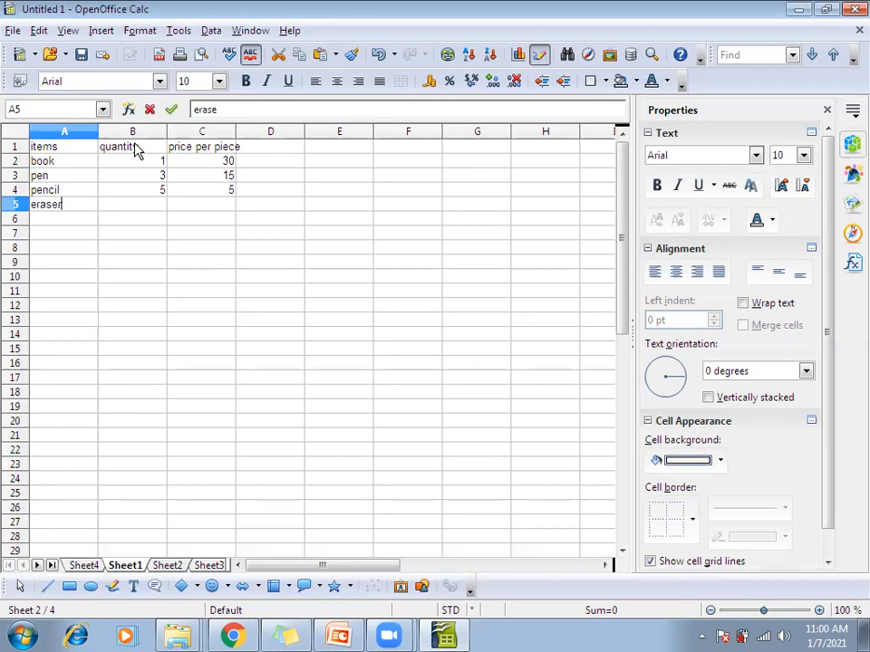
{"action": "key", "text": "Tab"}
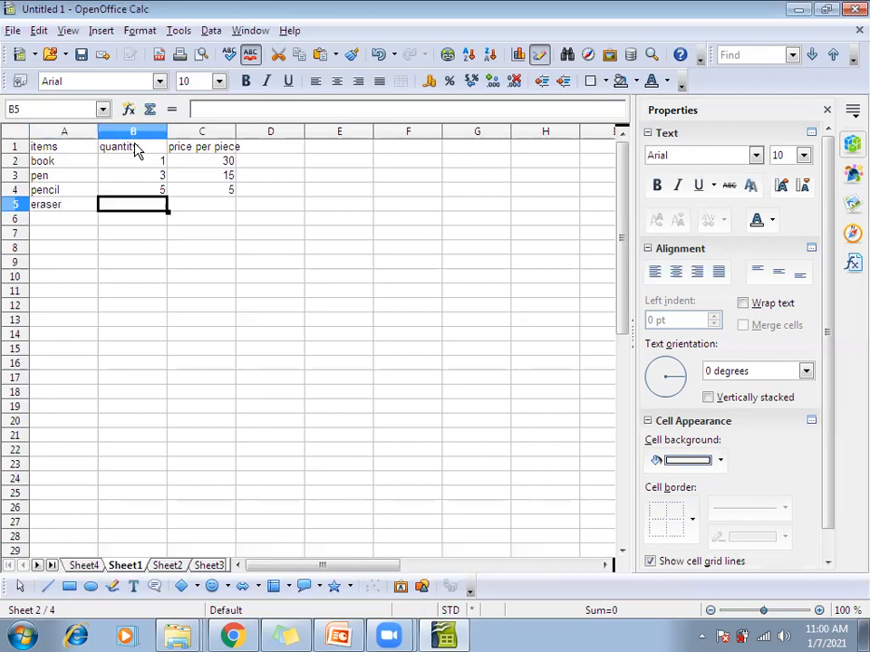
{"action": "type", "text": "2"}
{"action": "key", "text": "Tab"}
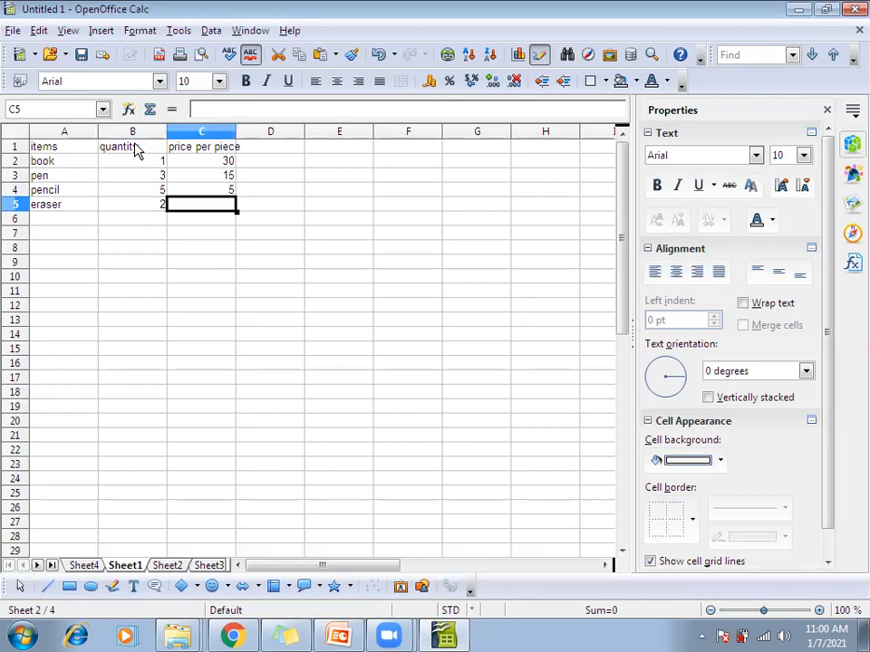
{"action": "type", "text": "8"}
{"action": "key", "text": "Tab"}
- Fill row 6 with the item "sharpener", quantity 2 and price per piece 4, and move on to cell C9
{"action": "key", "text": "Left"}
{"action": "key", "text": "Left"}
{"action": "key", "text": "Left"}
{"action": "key", "text": "Down"}
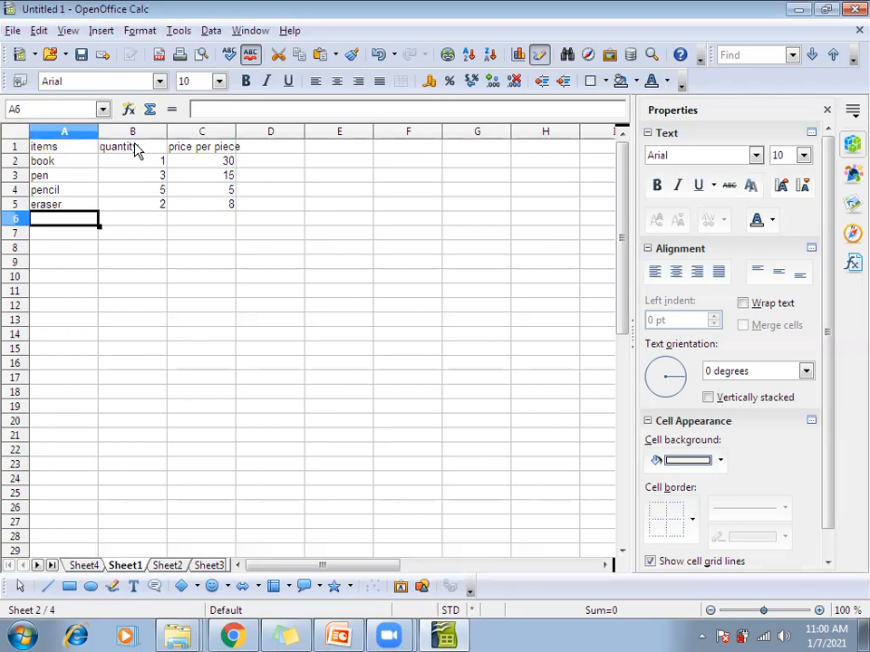
{"action": "type", "text": "s"}
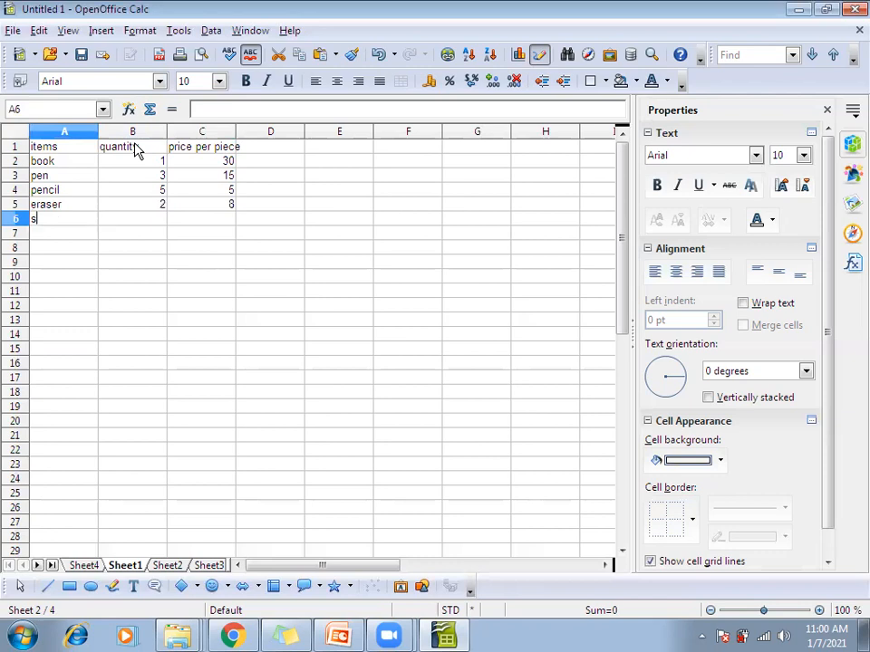
{"action": "type", "text": "harpener"}
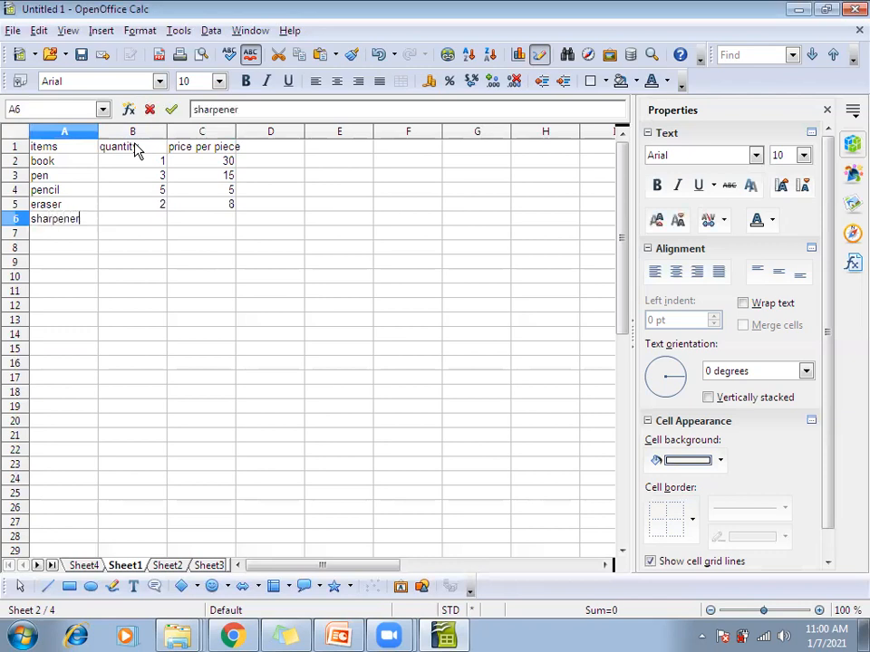
{"action": "key", "text": "Tab"}
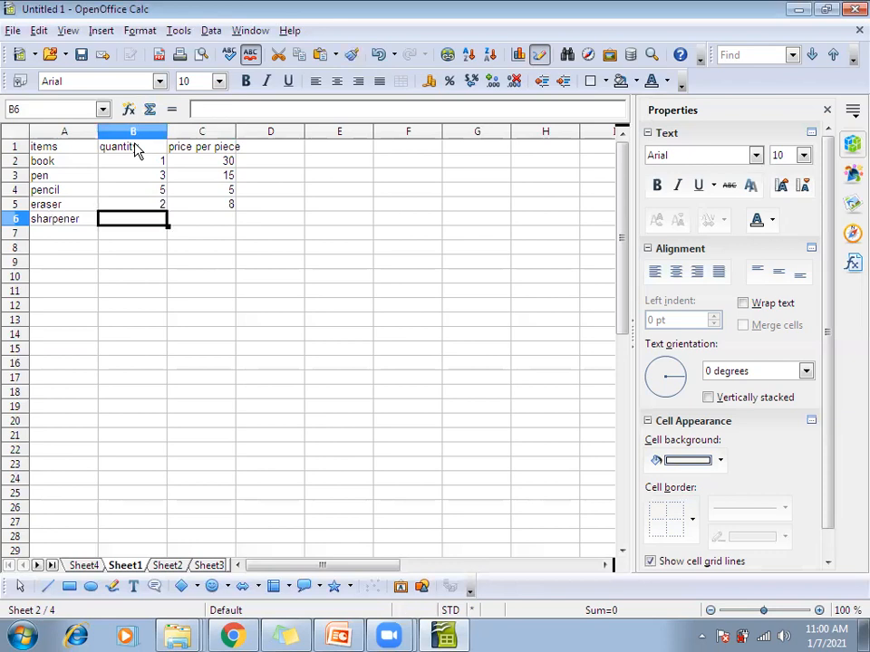
{"action": "type", "text": "2"}
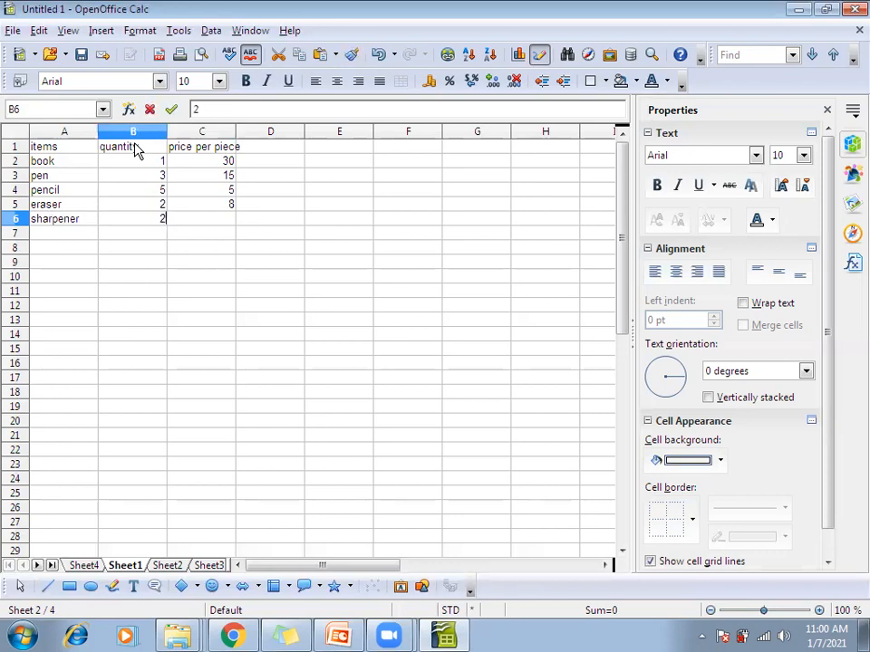
{"action": "key", "text": "Tab"}
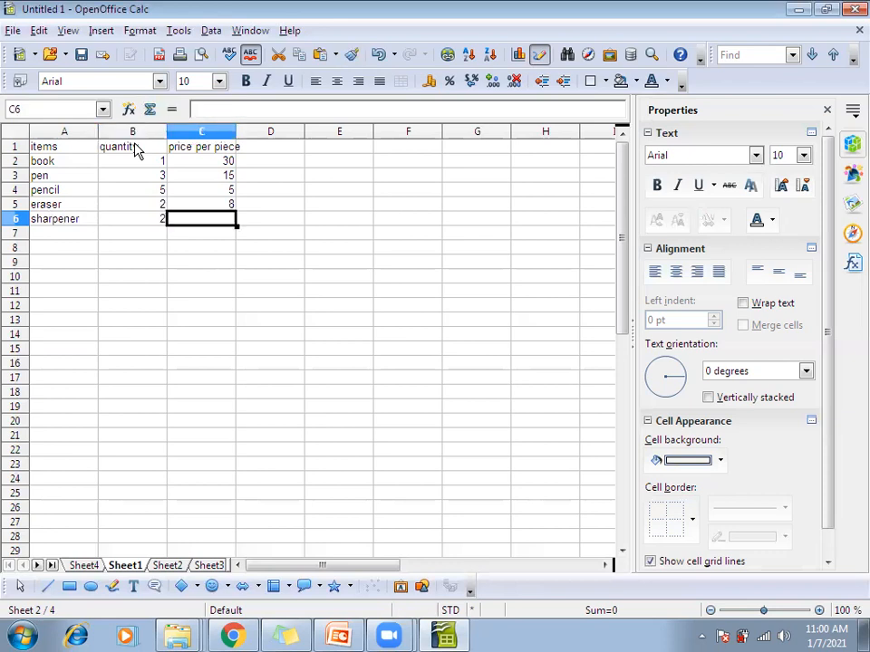
{"action": "type", "text": "4"}
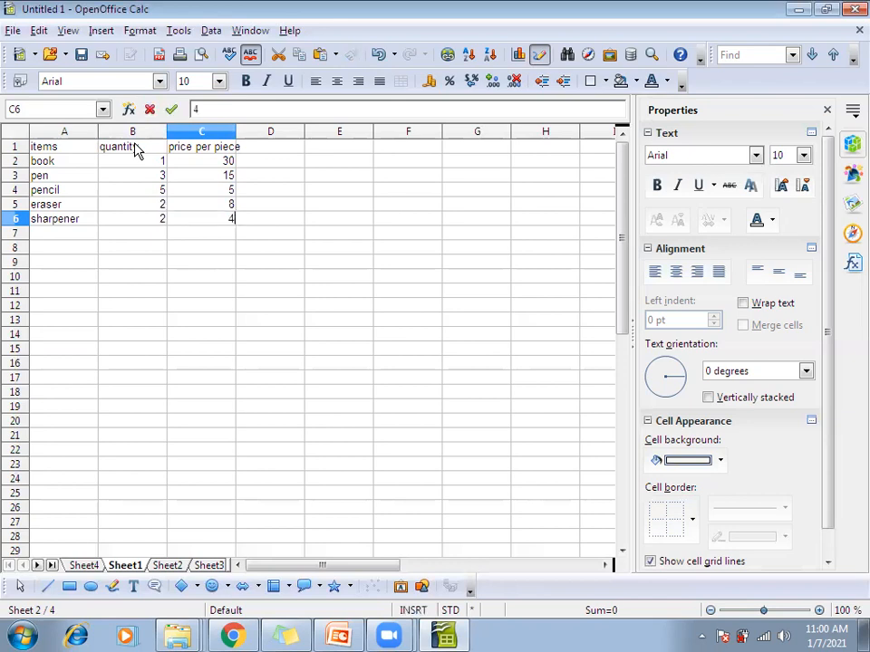
{"action": "key", "text": "Return"}
{"action": "key", "text": "Down"}
{"action": "key", "text": "Down"}
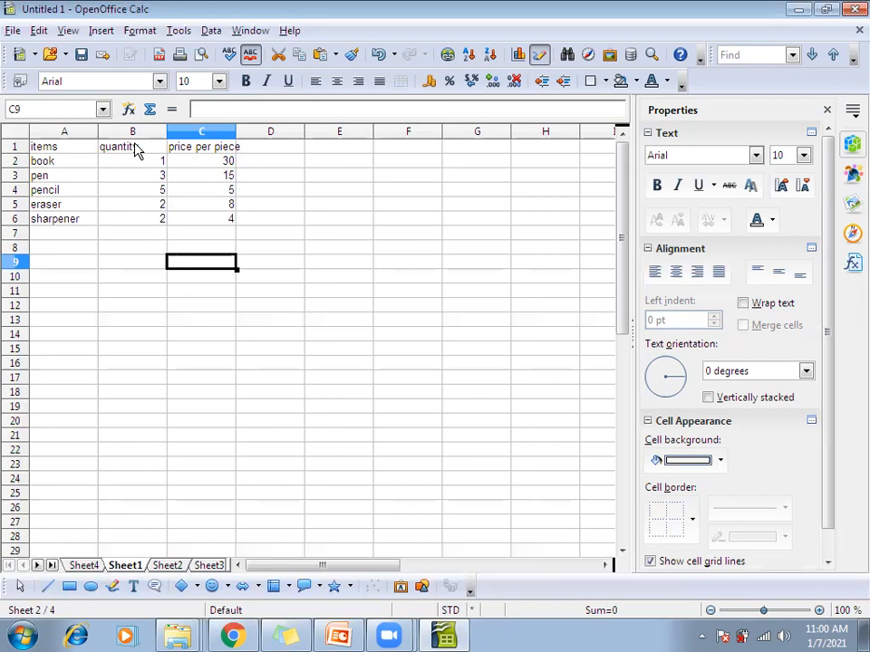
- Switch to the PowerPoint presentation introducing OpenOffice Calc, at the "Moving Around" slide
{"action": "key", "text": "ctrl+s"}
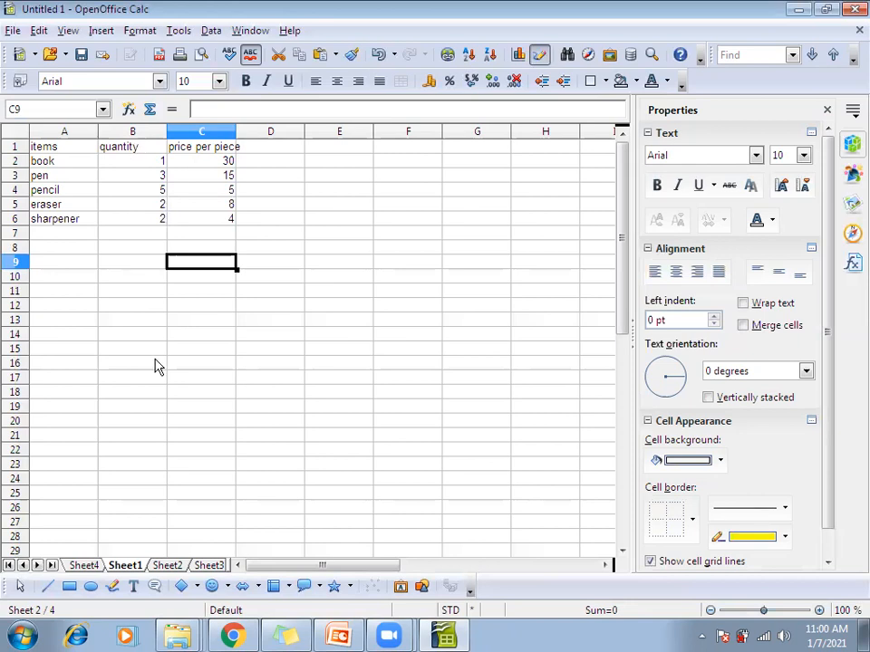
{"action": "left_click", "coordinate": [340, 641]}
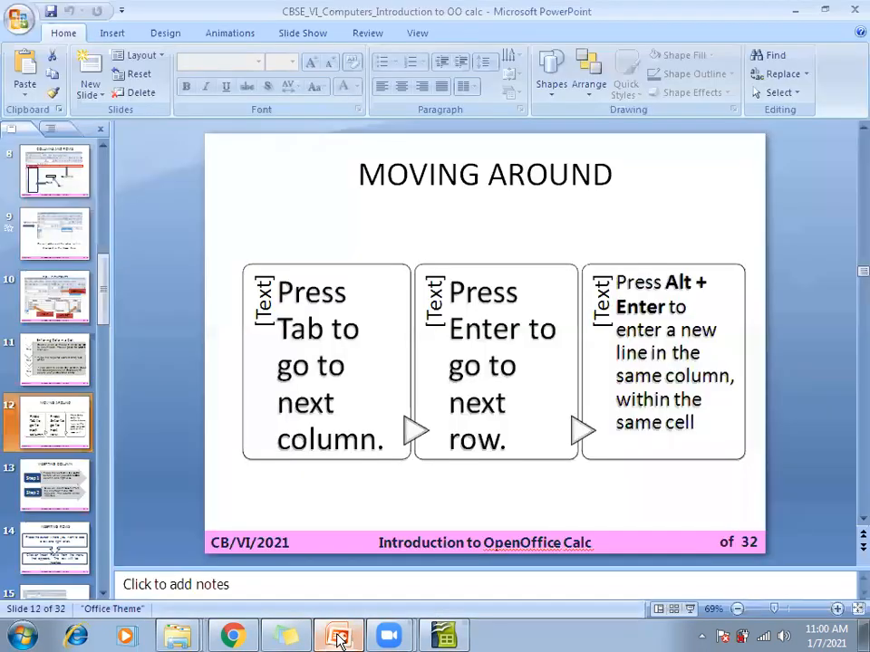
- View the "Inserting Column" slide, comparing it with the stationery table in OpenOffice Calc before returning to PowerPoint
{"action": "key", "text": "Page_Down"}
{"action": "key", "text": "Page_Up"}
{"action": "key", "text": "Page_Down"}
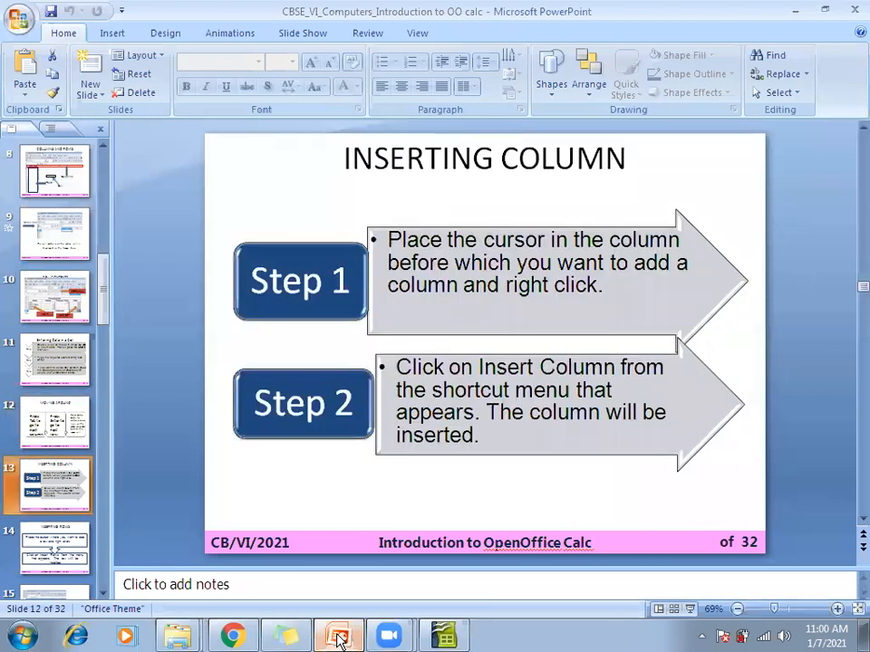
{"action": "left_click", "coordinate": [446, 637]}
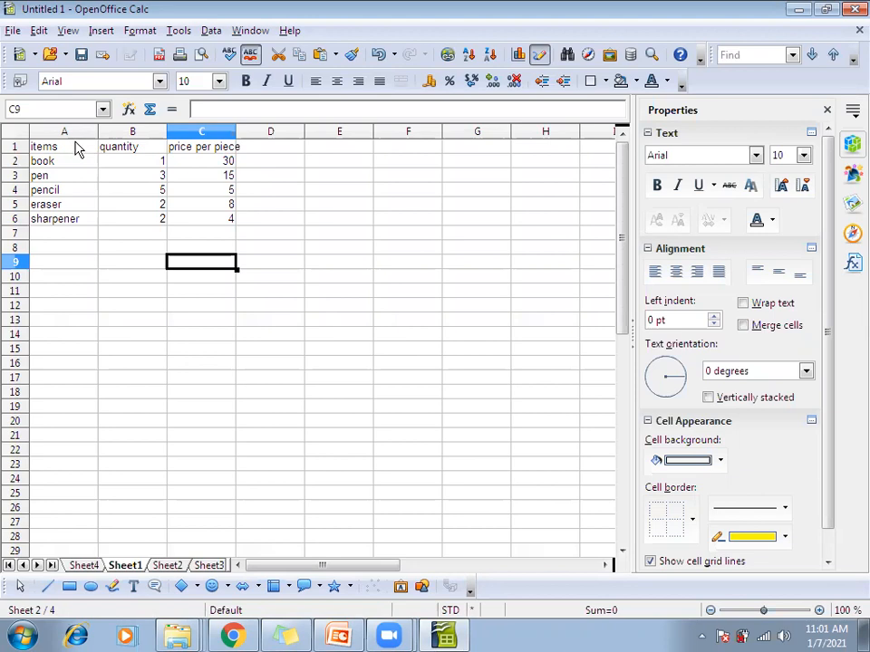
{"action": "left_click", "coordinate": [339, 634]}
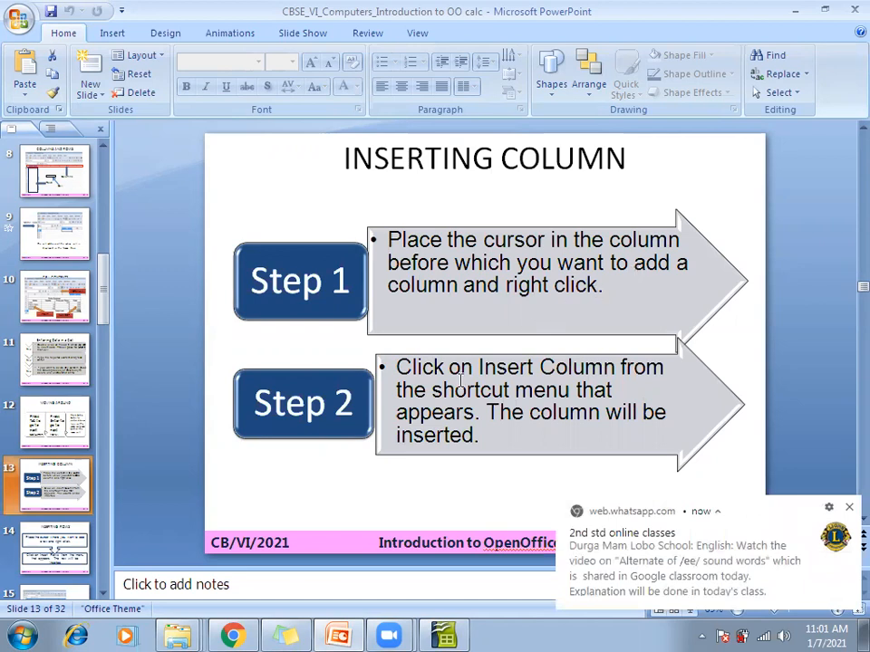
- Switch to OpenOffice Calc, insert an empty column before the items column, and undo the insertion
{"action": "left_click", "coordinate": [441, 636]}
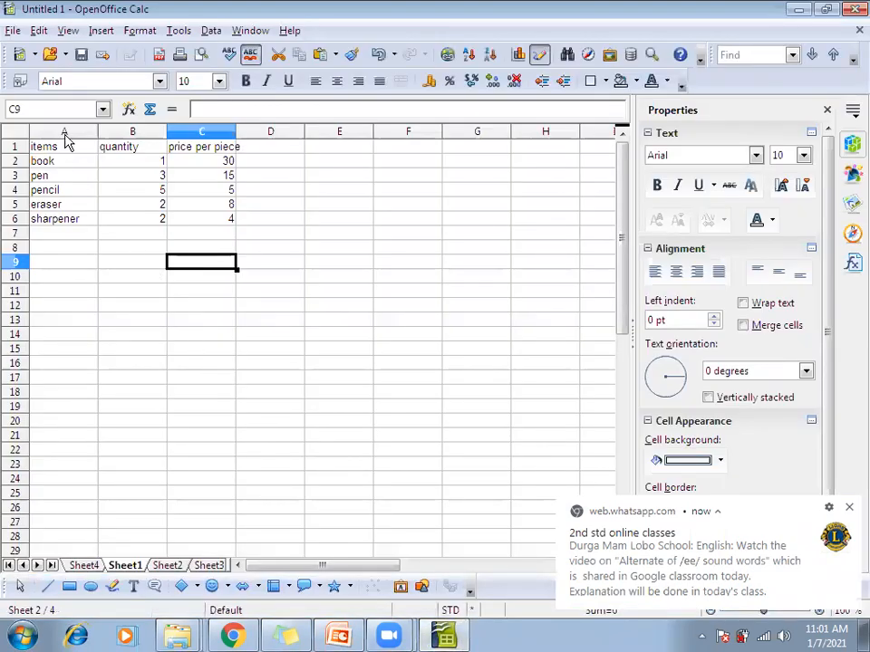
{"action": "left_click", "coordinate": [63, 134]}
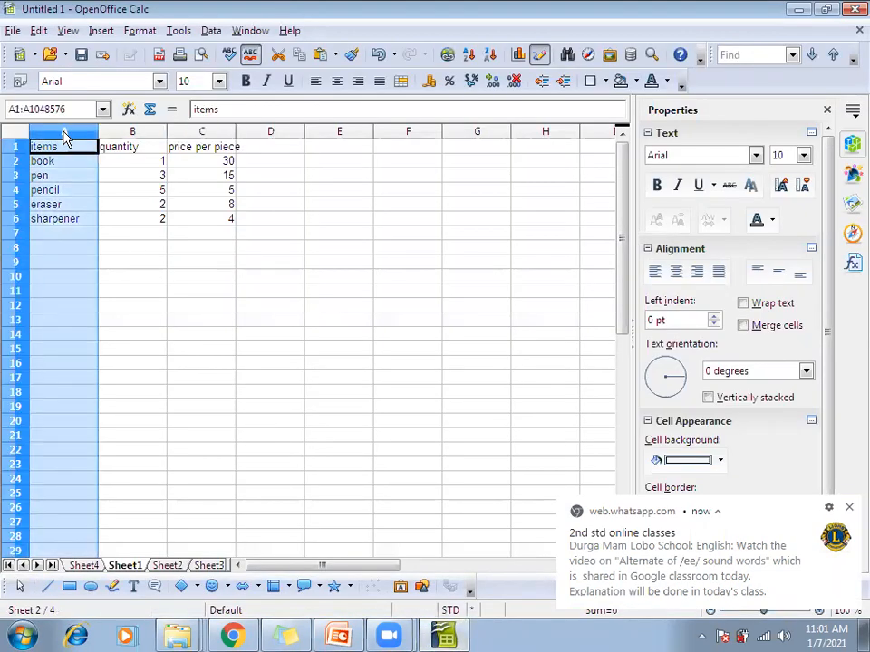
{"action": "right_click", "coordinate": [63, 136]}
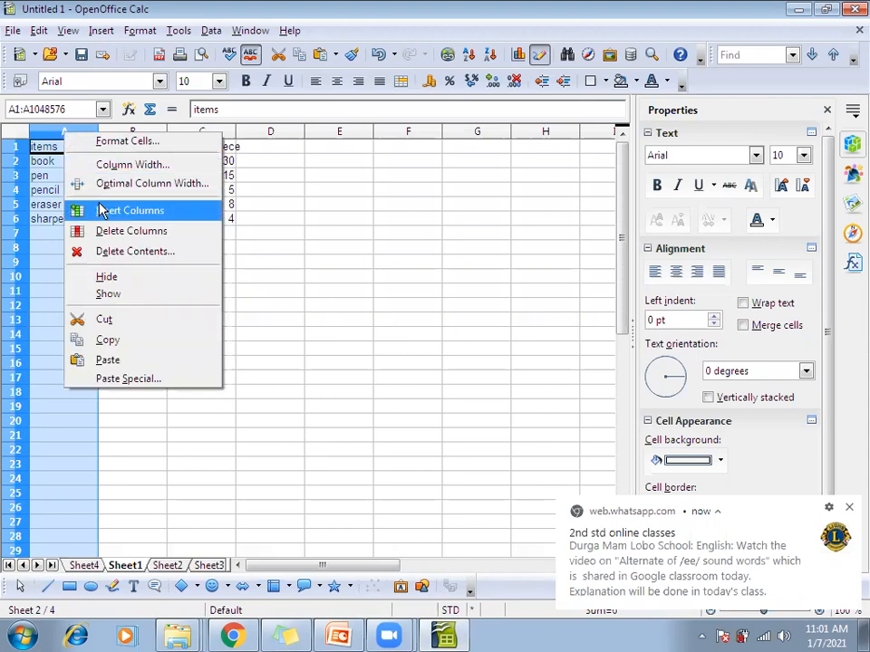
{"action": "left_click", "coordinate": [156, 213]}
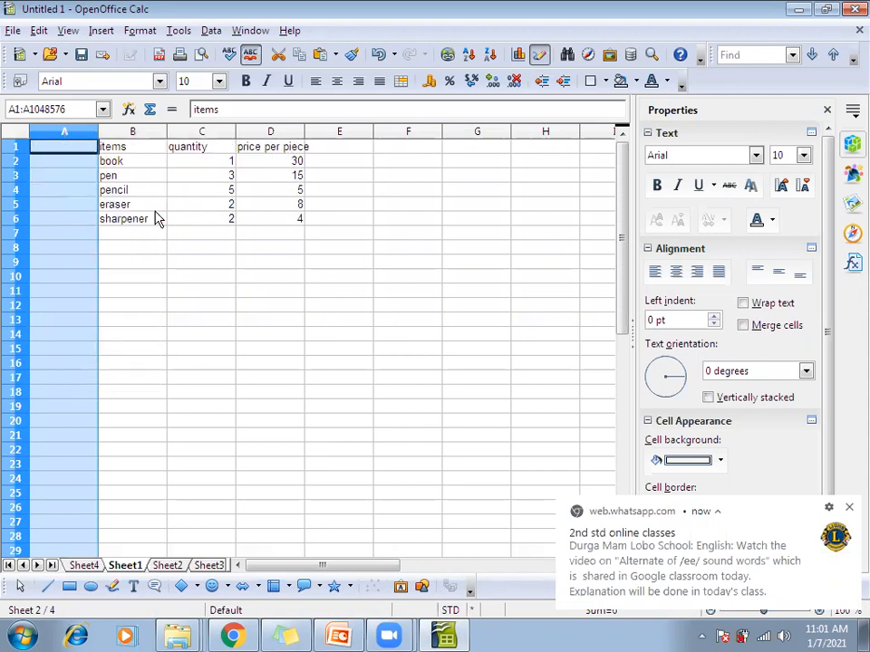
{"action": "left_click", "coordinate": [68, 207]}
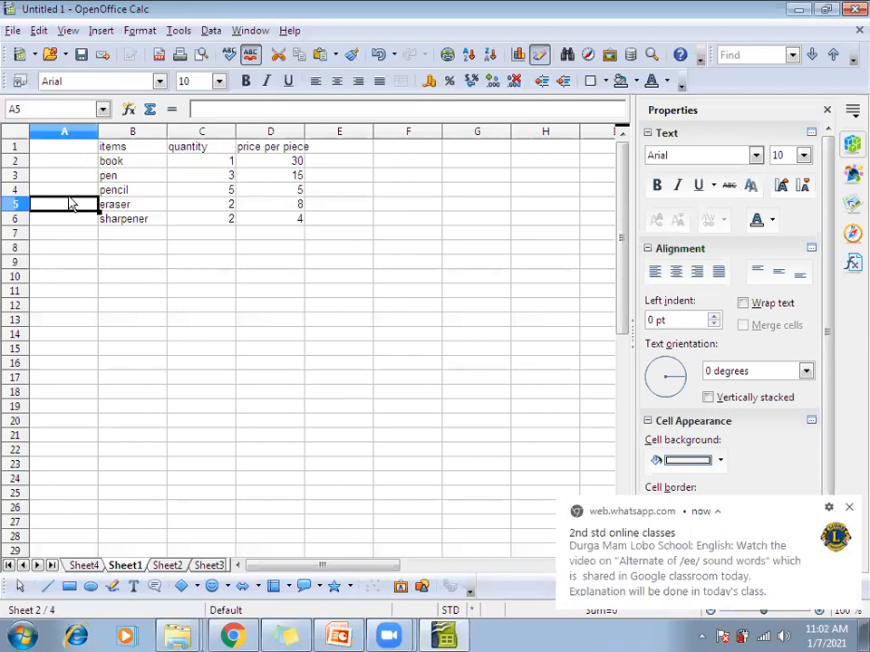
{"action": "key", "text": "ctrl+z"}
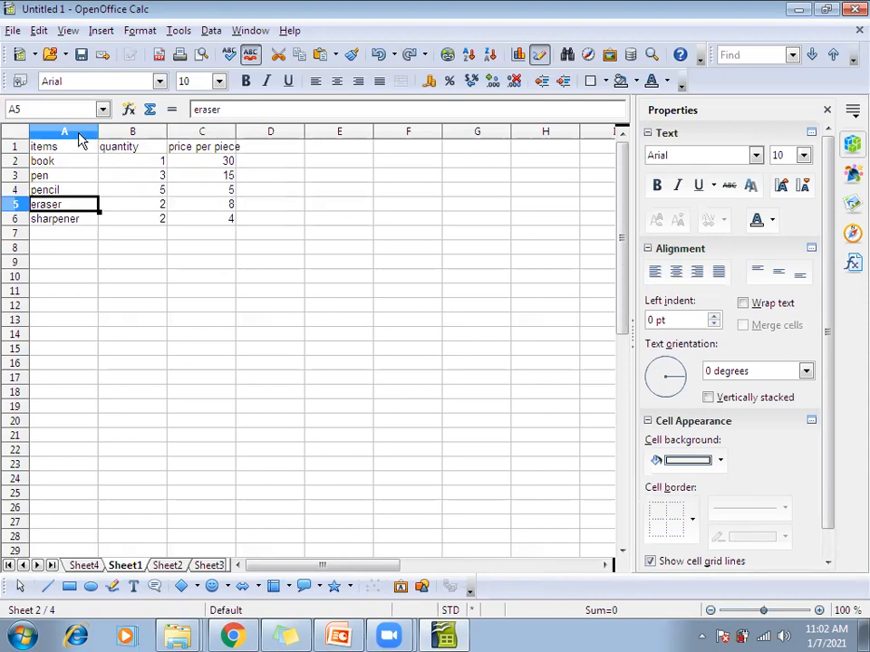
- Insert an empty column before the items column again and deselect it
{"action": "right_click", "coordinate": [80, 139]}
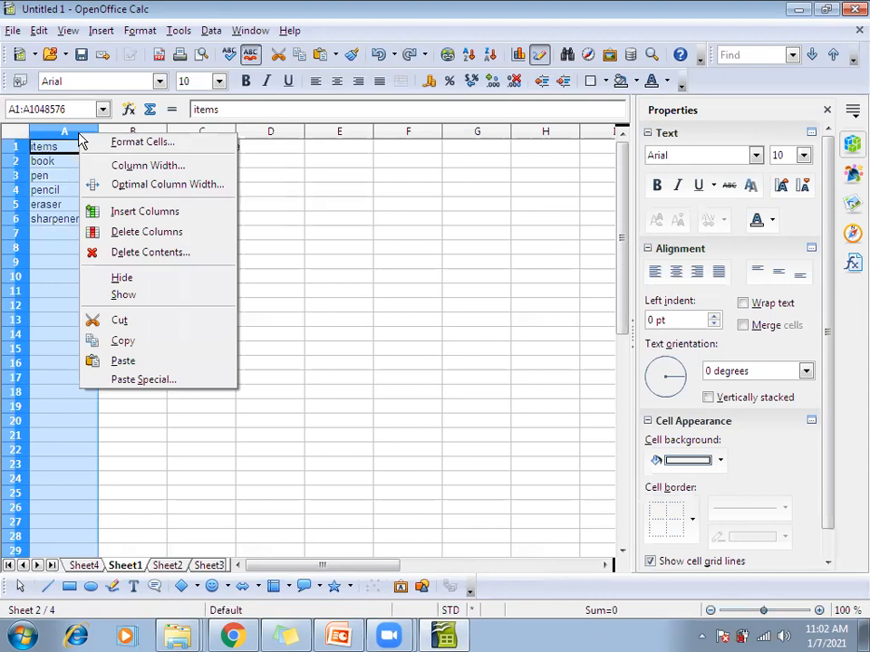
{"action": "left_click", "coordinate": [113, 211]}
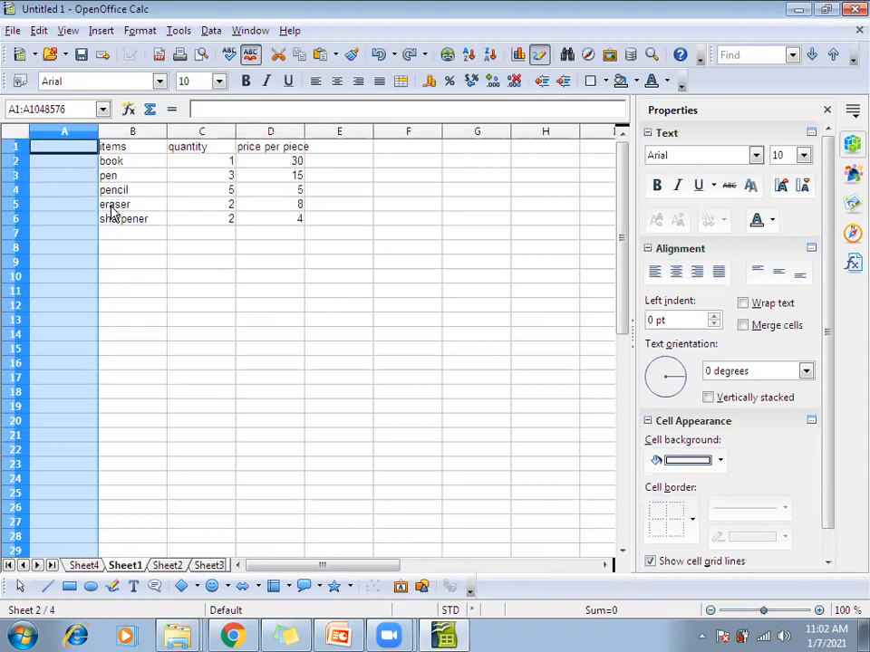
{"action": "left_click", "coordinate": [131, 277]}
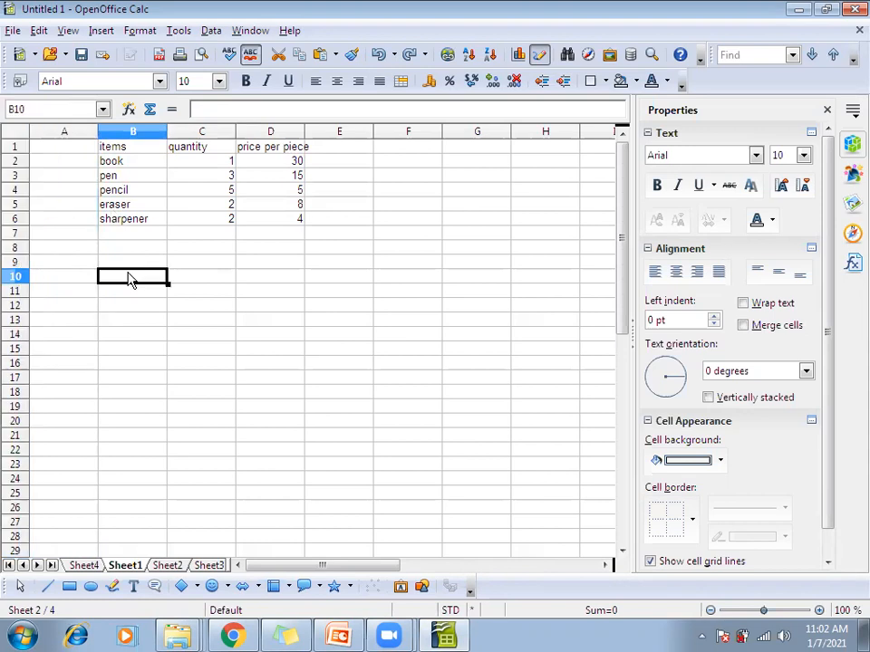
- Insert an empty column before the quantity column, and undo both column insertions
{"action": "left_click", "coordinate": [201, 133]}
{"action": "right_click", "coordinate": [201, 135]}
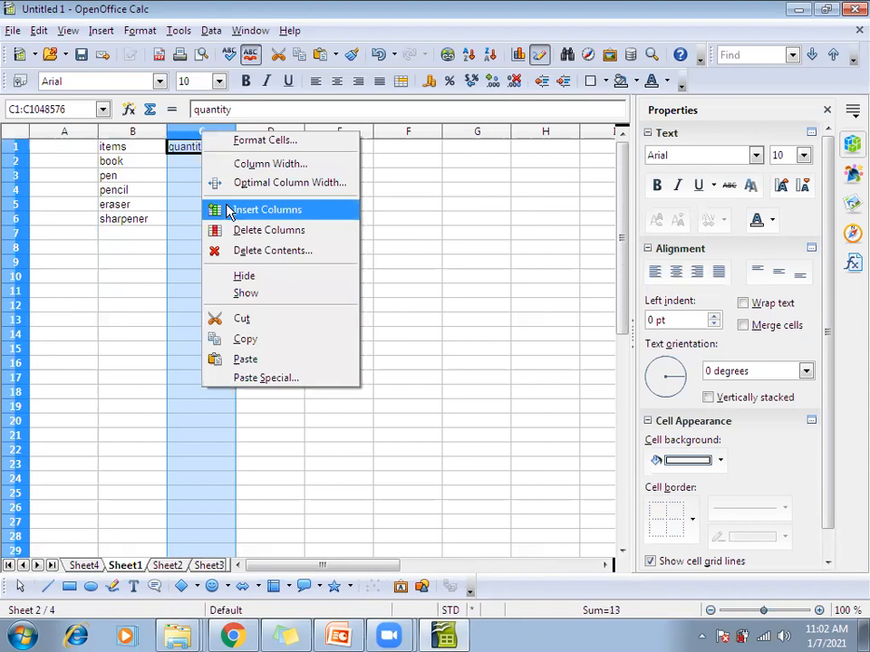
{"action": "left_click", "coordinate": [222, 209]}
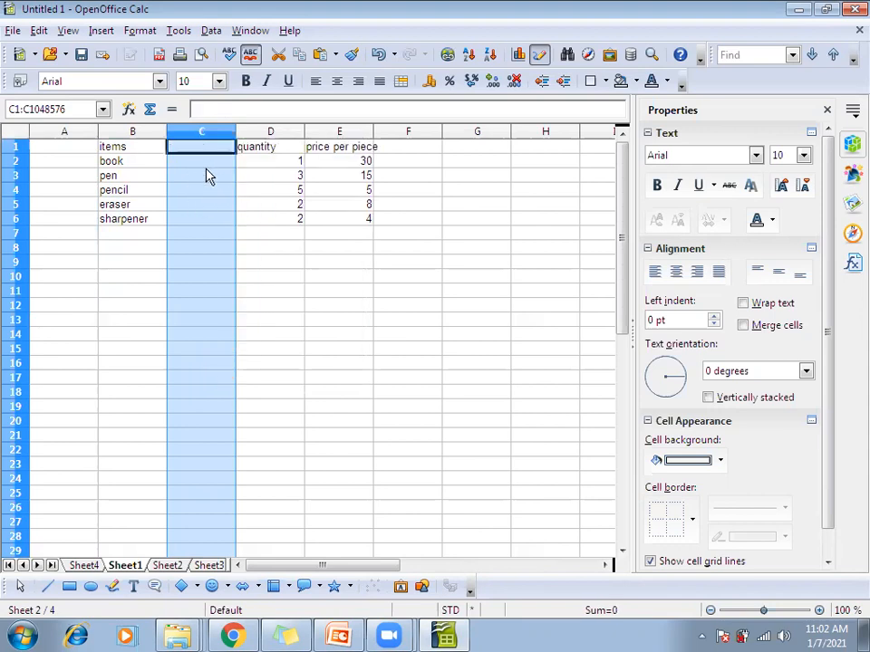
{"action": "left_click", "coordinate": [241, 250]}
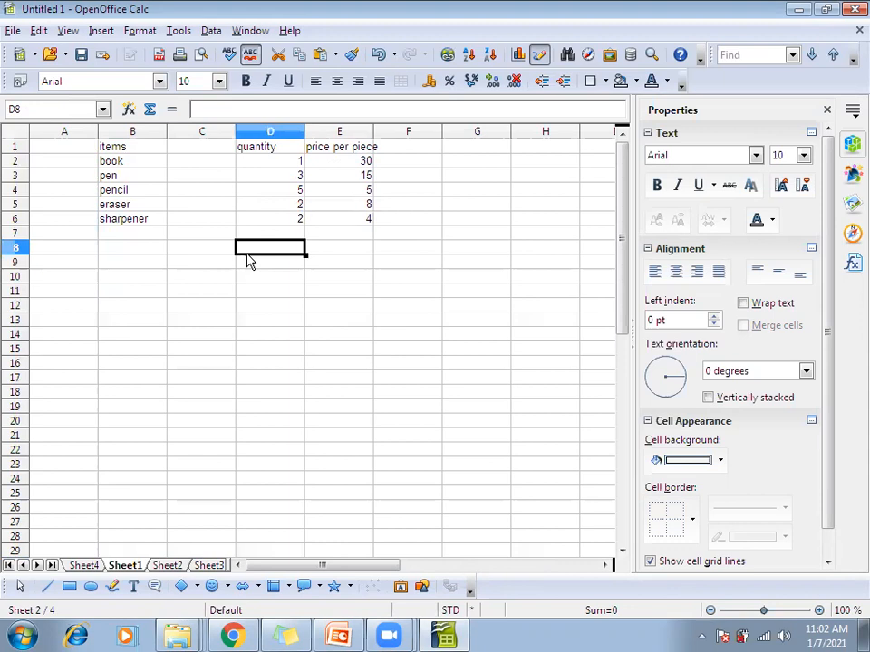
{"action": "key", "text": "ctrl+z"}
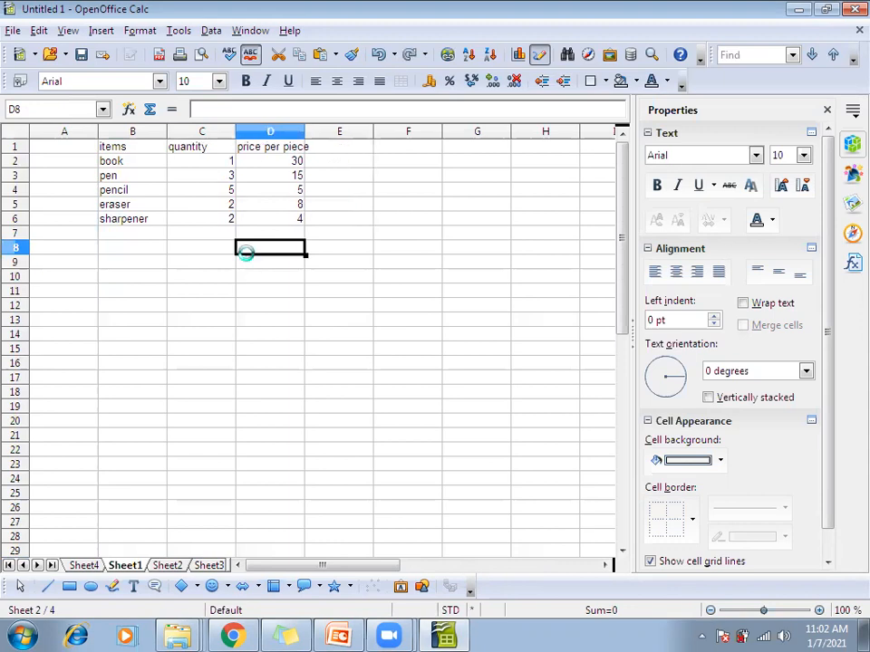
{"action": "key", "text": "ctrl+z"}
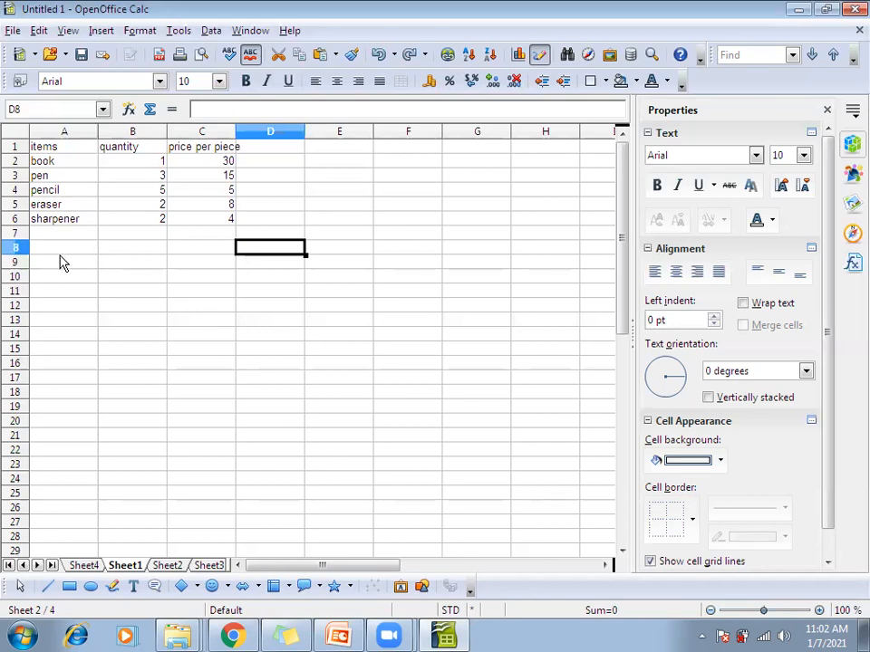
- Insert an empty row above the "pen" row of the table
{"action": "left_click", "coordinate": [40, 179]}
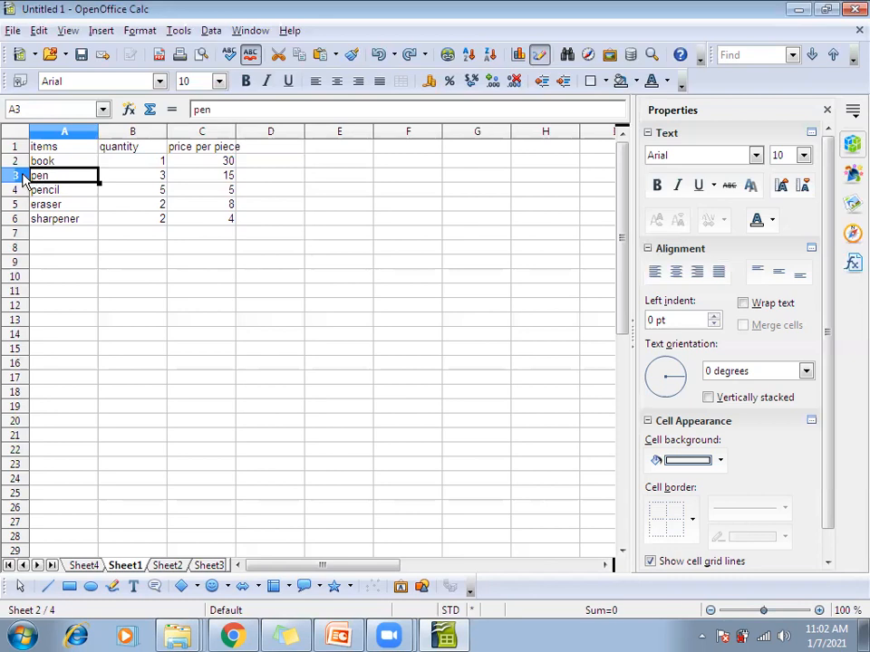
{"action": "right_click", "coordinate": [24, 178]}
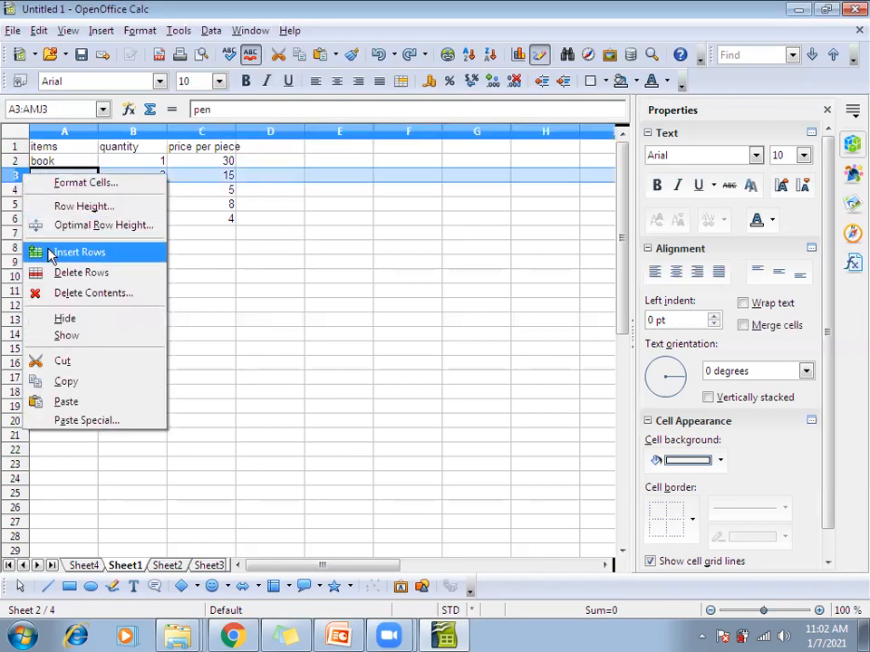
{"action": "left_click", "coordinate": [77, 251]}
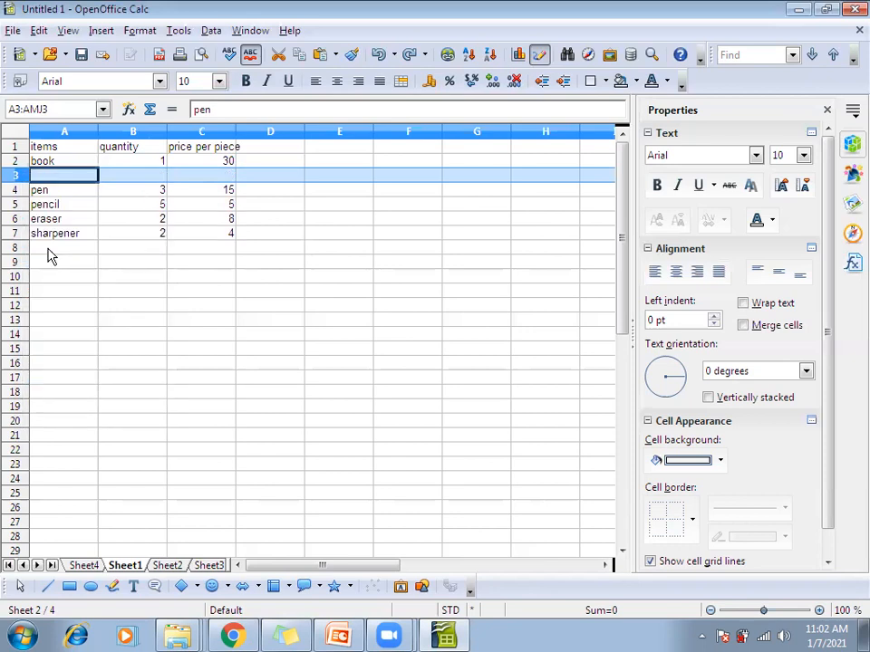
{"action": "left_click", "coordinate": [70, 275]}
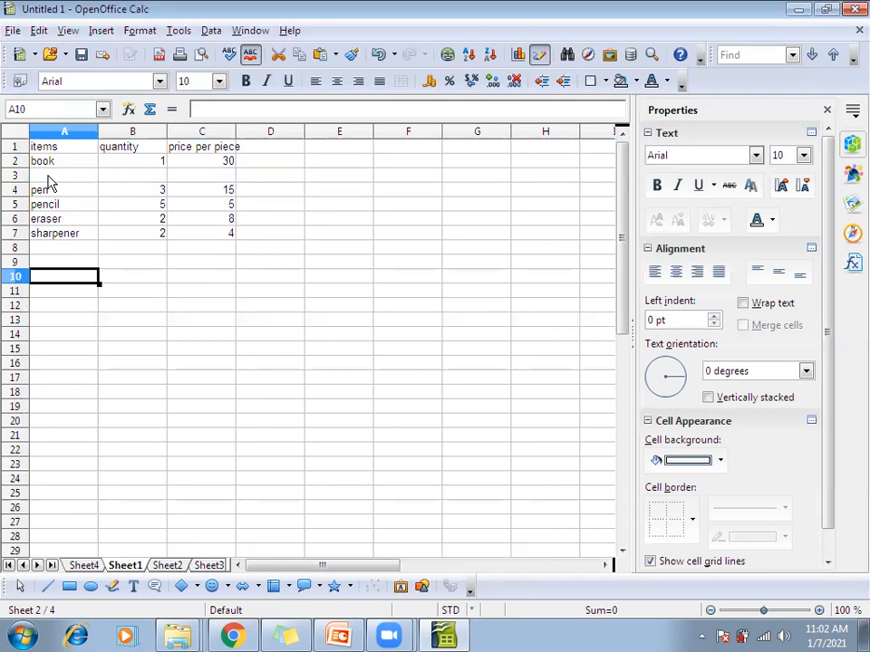
- Insert an empty row between the "pencil" and "eraser" rows
{"action": "left_click", "coordinate": [19, 220]}
{"action": "right_click", "coordinate": [19, 220]}
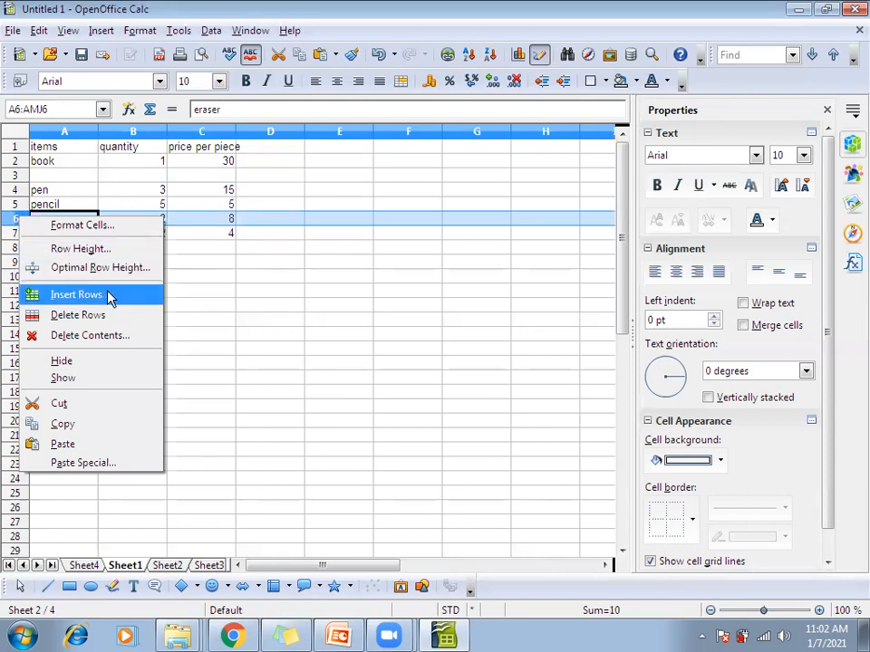
{"action": "left_click", "coordinate": [77, 294]}
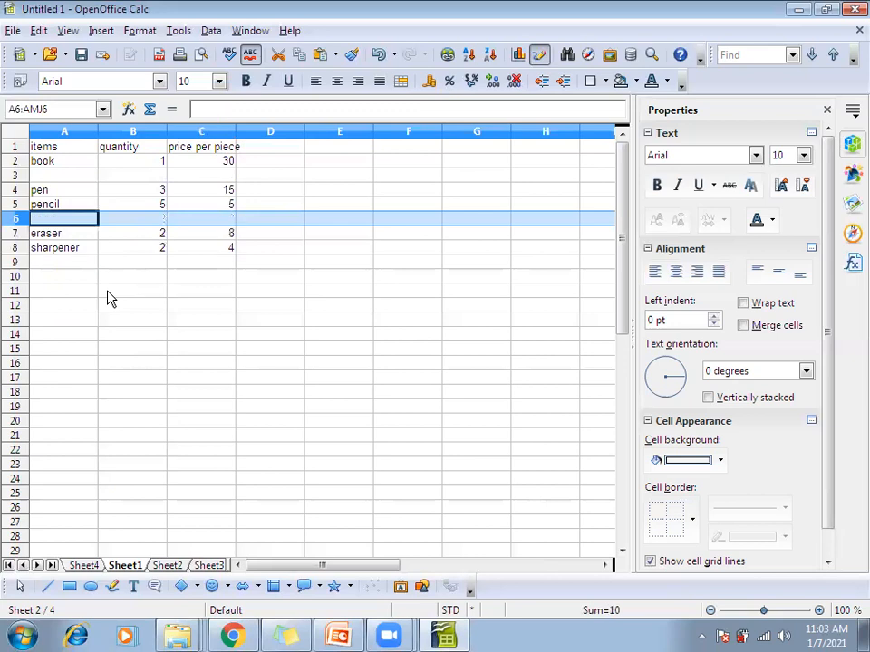
{"action": "left_click", "coordinate": [81, 335]}
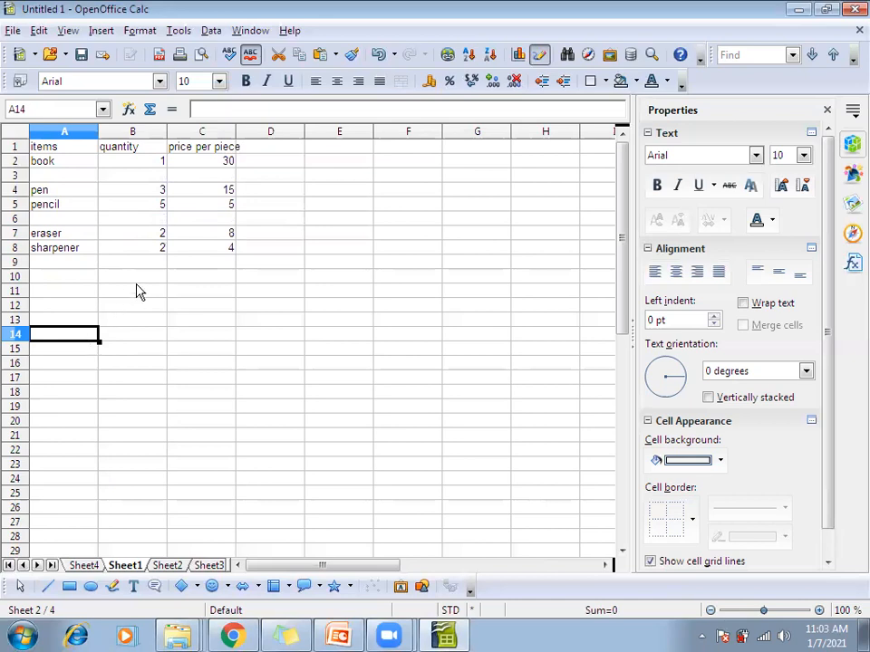
- Insert another row above the "eraser" row from its quantity cell, using the Insert Cells option "Entire row"
{"action": "left_click", "coordinate": [65, 234]}
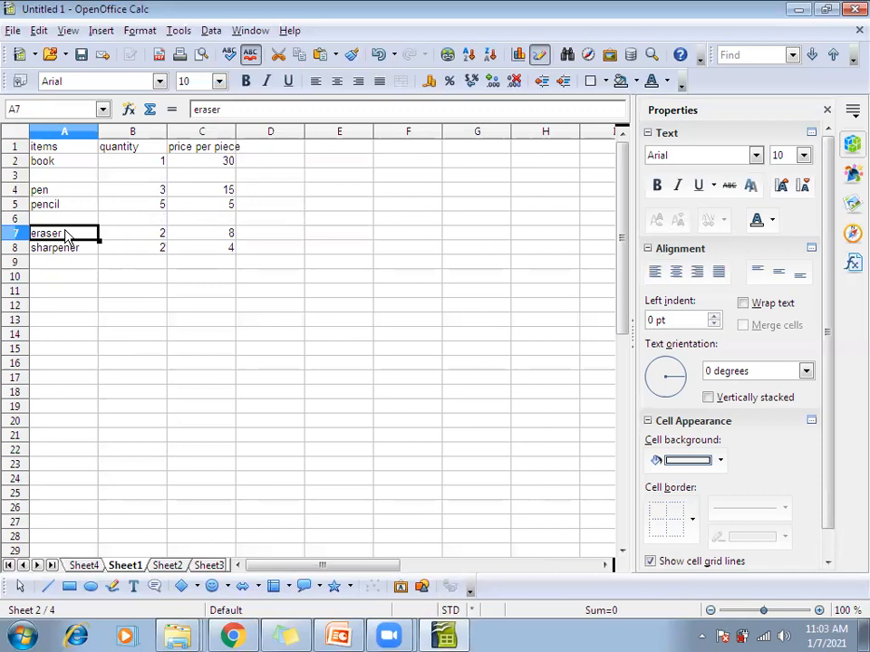
{"action": "left_click", "coordinate": [114, 236]}
{"action": "right_click", "coordinate": [114, 236]}
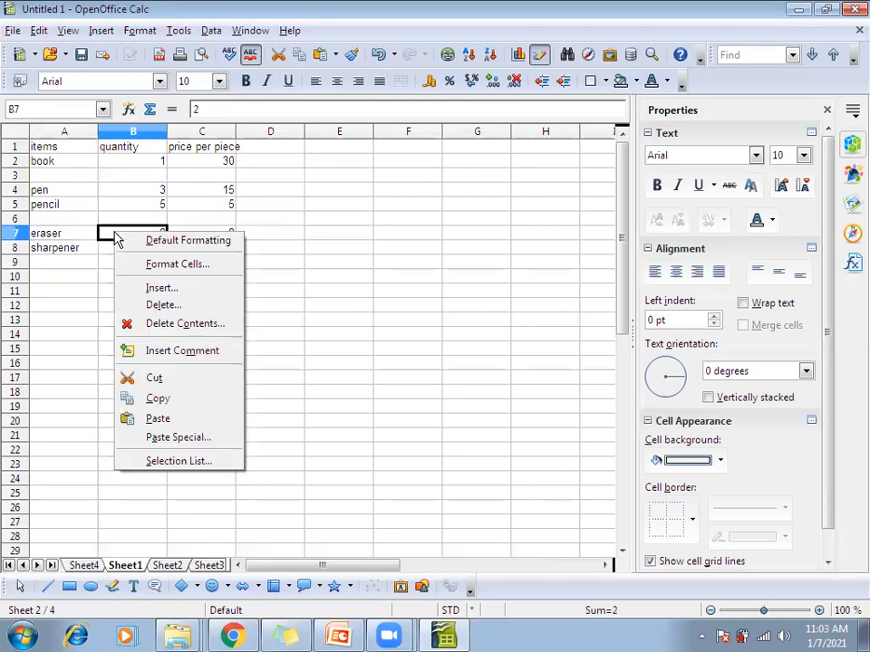
{"action": "left_click", "coordinate": [142, 288]}
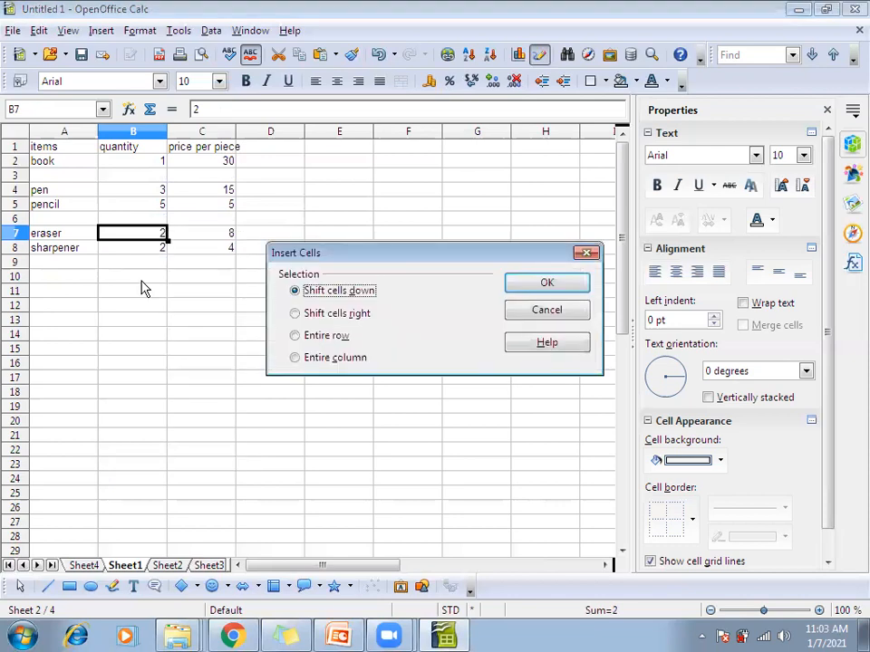
{"action": "left_click", "coordinate": [296, 339]}
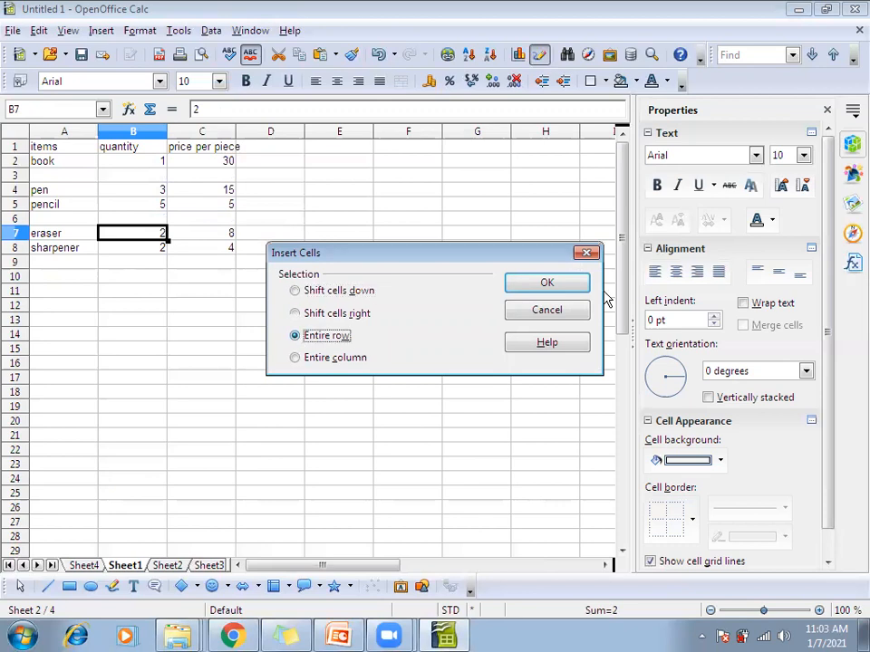
{"action": "left_click", "coordinate": [530, 283]}
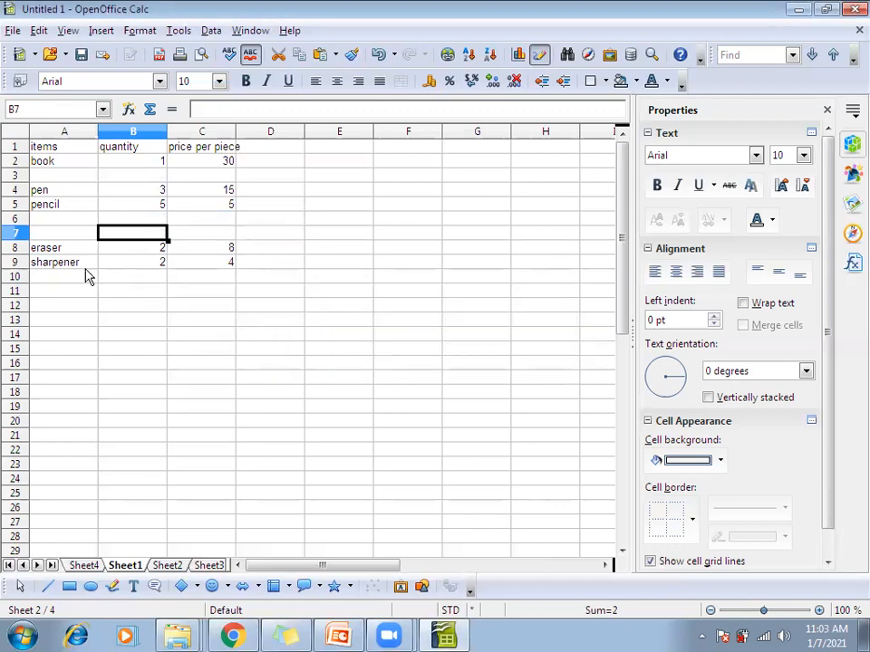
- Insert a column before quantity from the pen's quantity cell with the Insert Cells option "Entire column", and select cell B1
{"action": "left_click", "coordinate": [142, 193]}
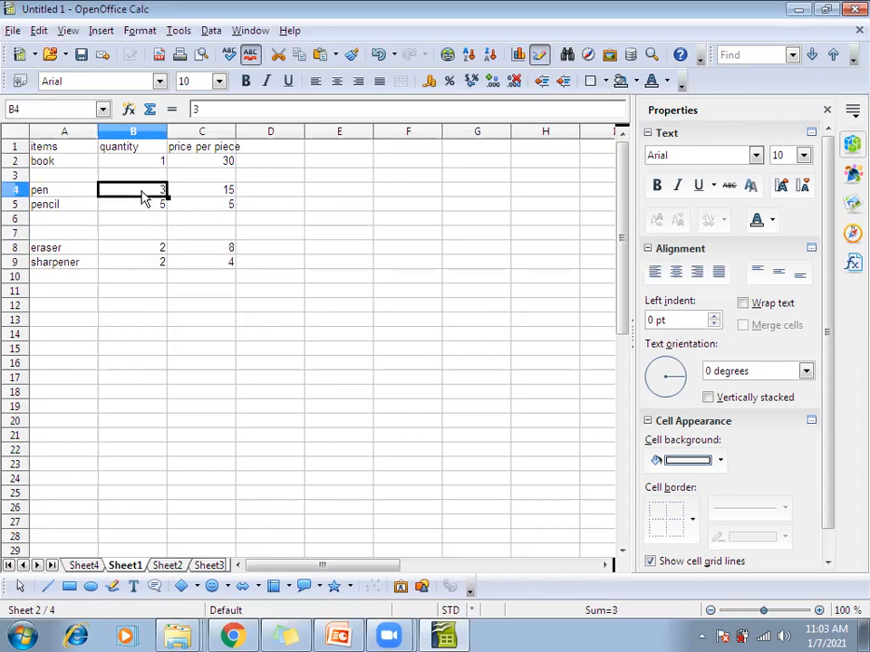
{"action": "right_click", "coordinate": [142, 197]}
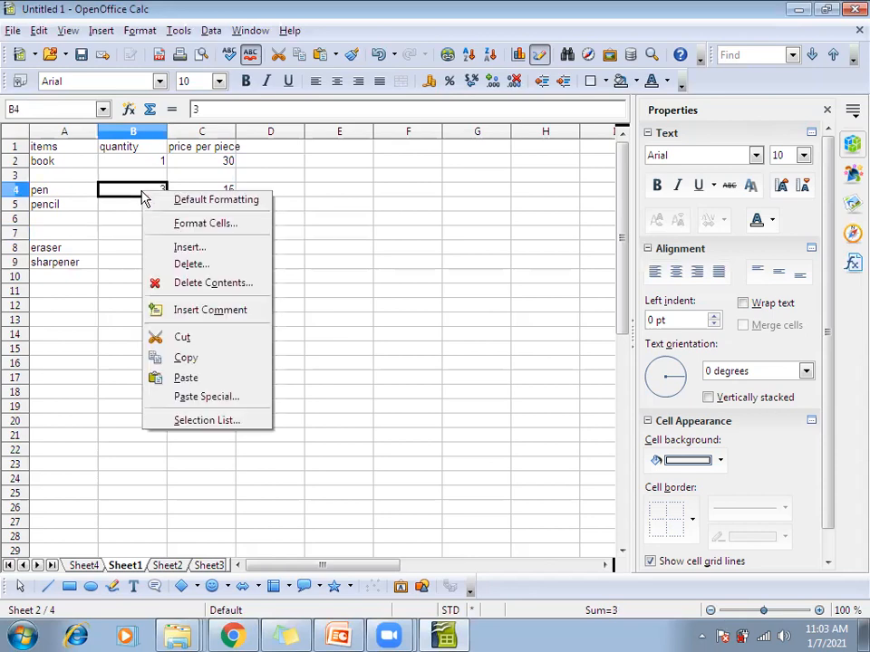
{"action": "left_click", "coordinate": [174, 249]}
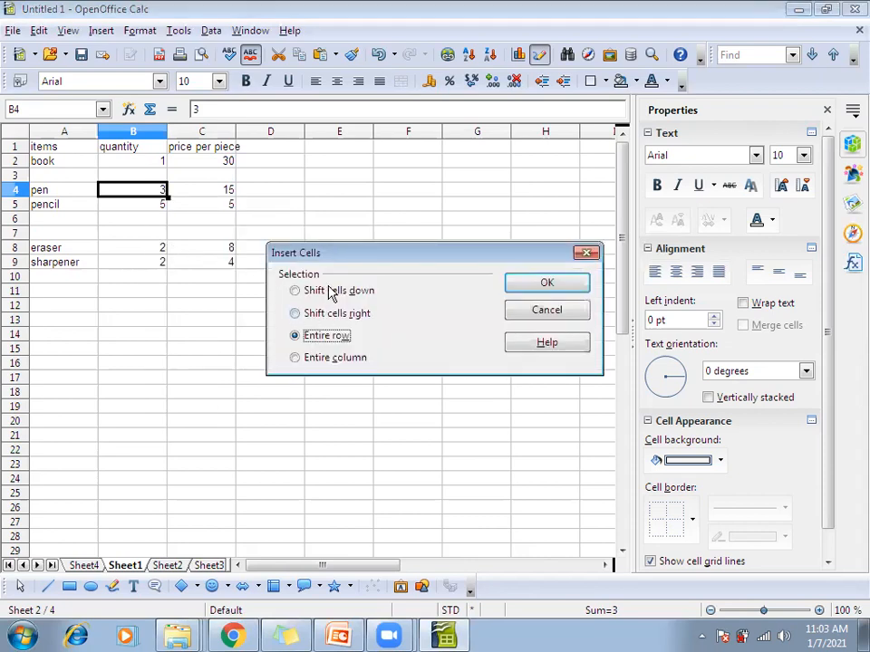
{"action": "left_click", "coordinate": [295, 359]}
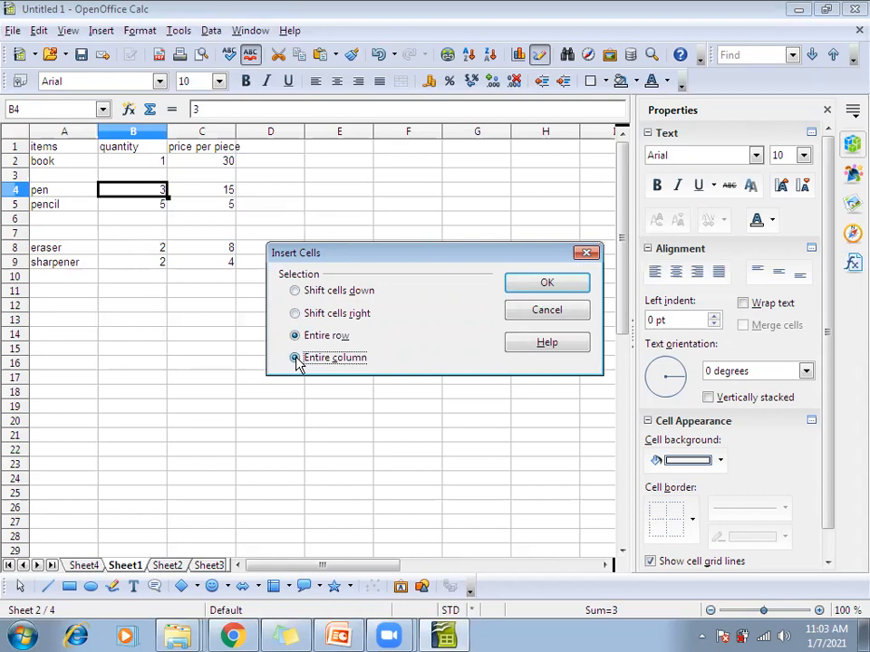
{"action": "left_click", "coordinate": [557, 288]}
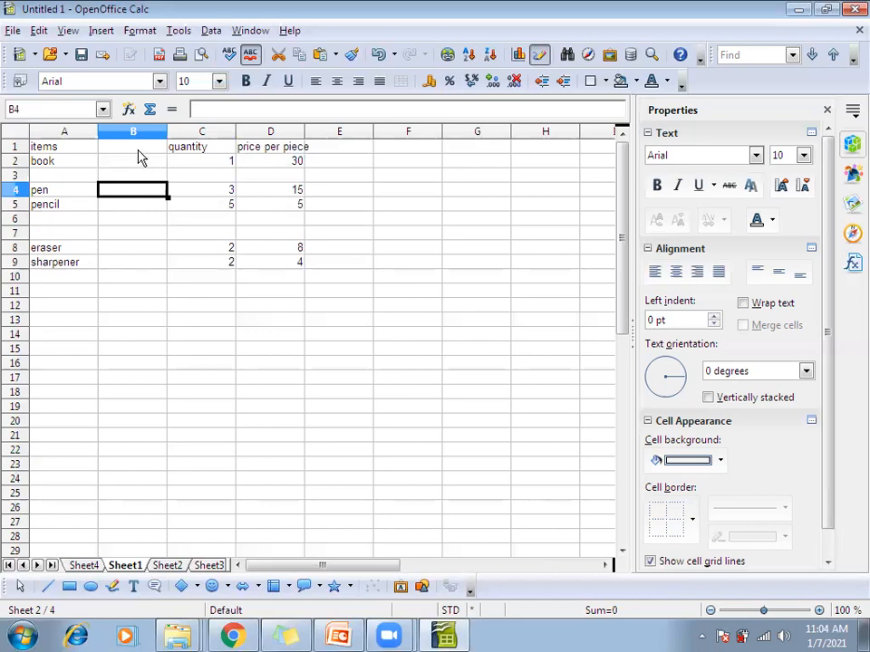
{"action": "left_click", "coordinate": [138, 151]}
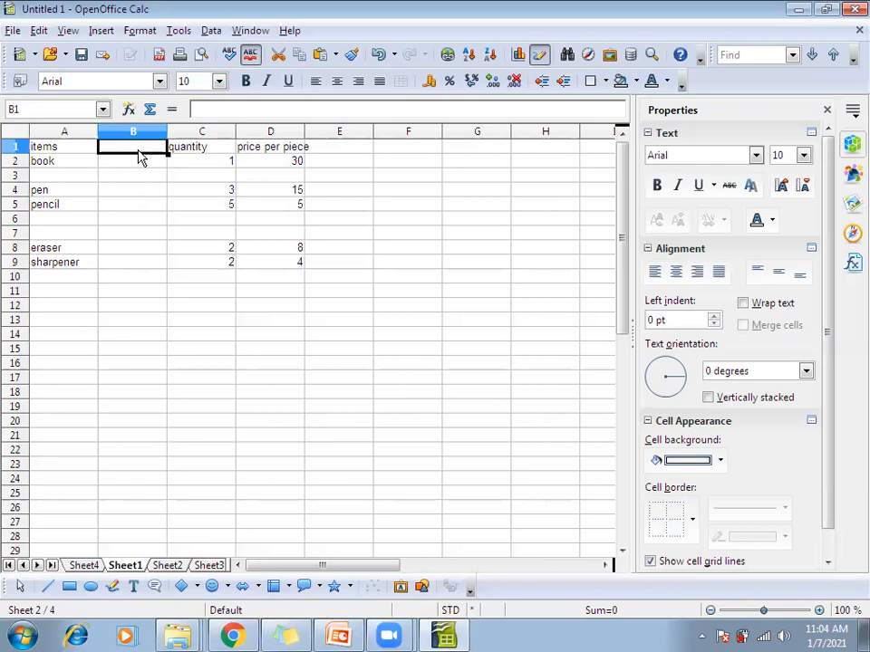
- Delete the empty column before quantity from cell B1, using the Delete Cells option "Delete entire column(s)"
{"action": "right_click", "coordinate": [139, 157]}
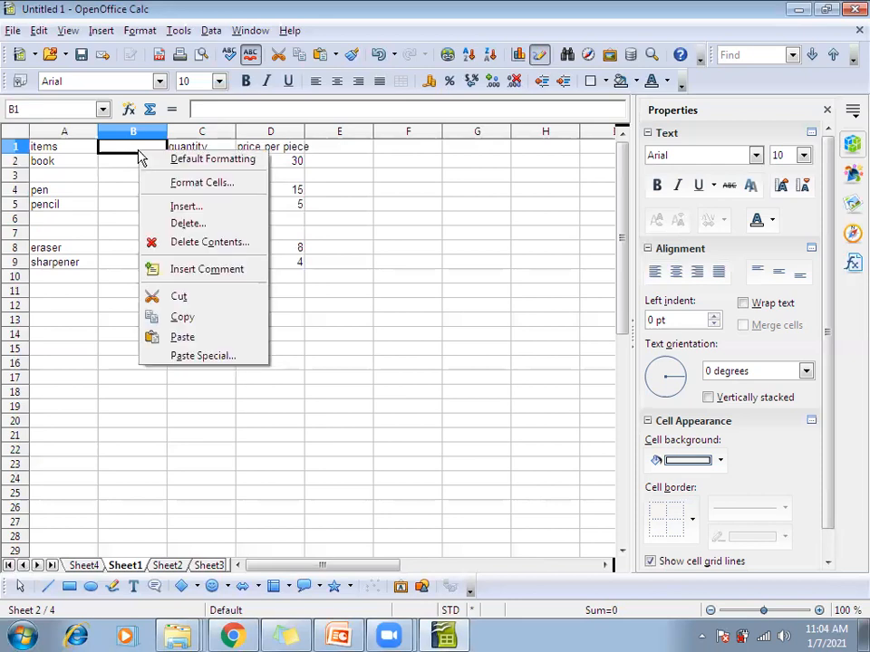
{"action": "left_click", "coordinate": [184, 223]}
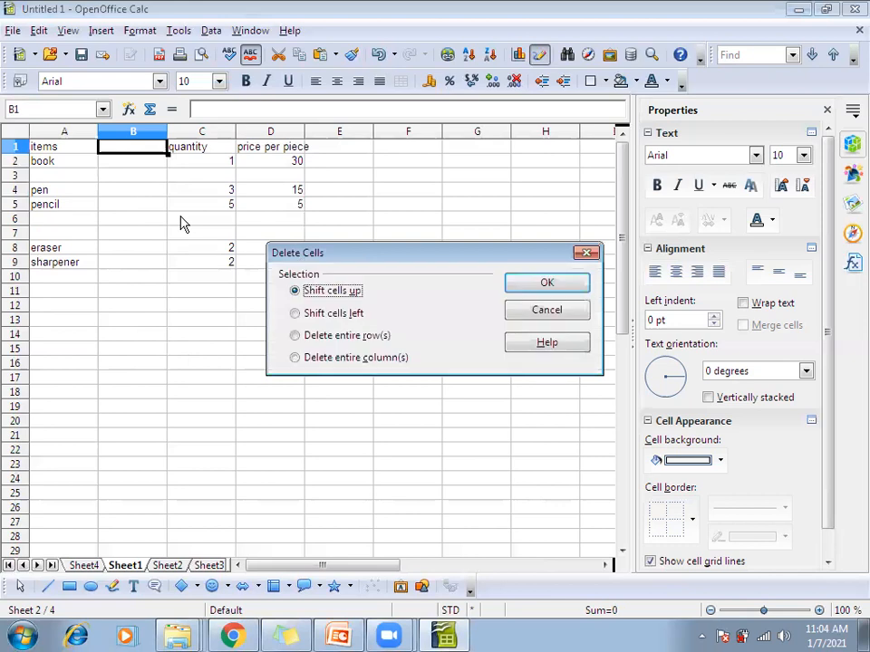
{"action": "left_click", "coordinate": [295, 358]}
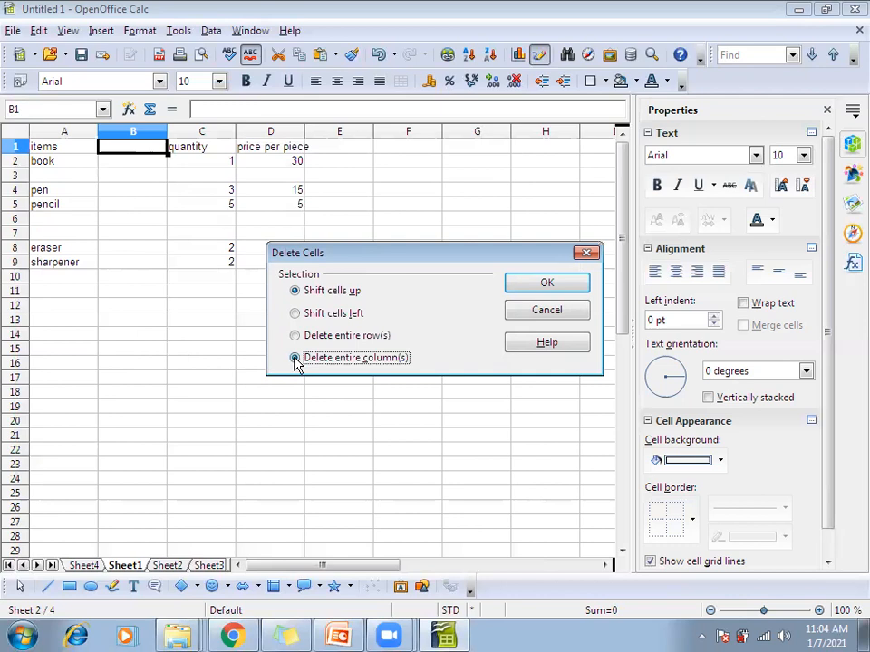
{"action": "left_click", "coordinate": [529, 292]}
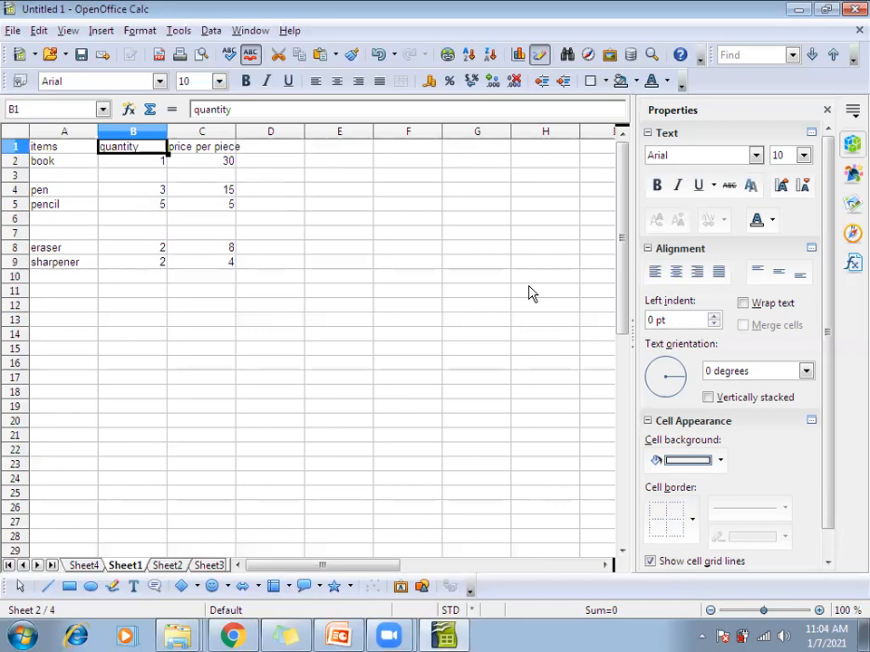
- Delete the empty row 7 above "eraser", using the Delete Cells option "Delete entire row(s)"
{"action": "left_click", "coordinate": [50, 237]}
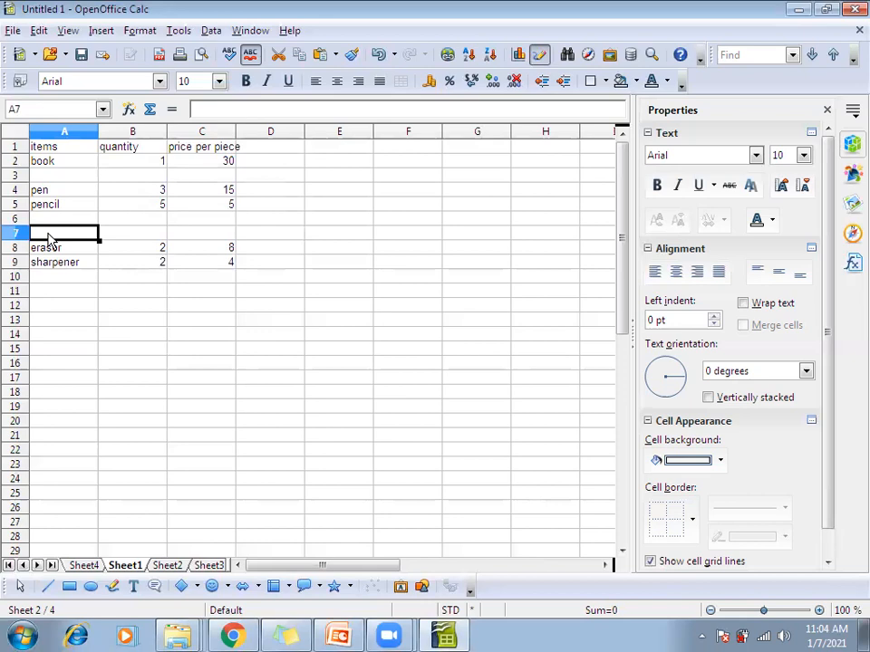
{"action": "right_click", "coordinate": [50, 239]}
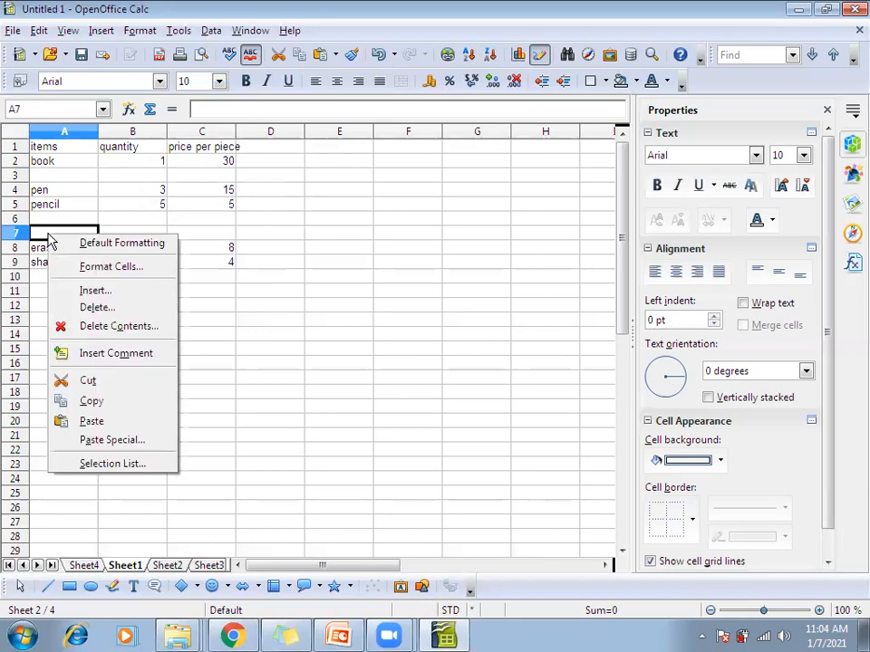
{"action": "left_click", "coordinate": [92, 308]}
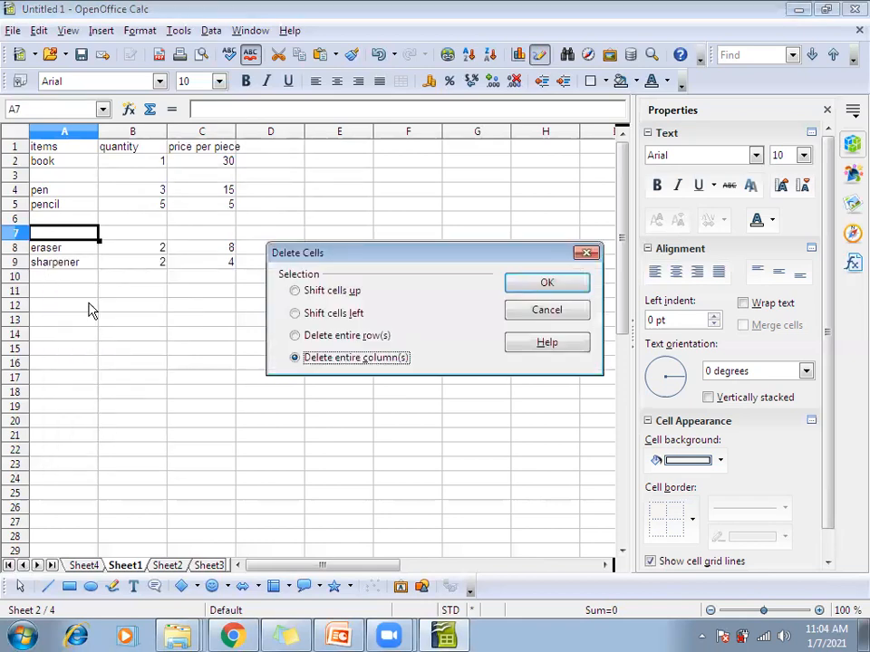
{"action": "left_click", "coordinate": [300, 338]}
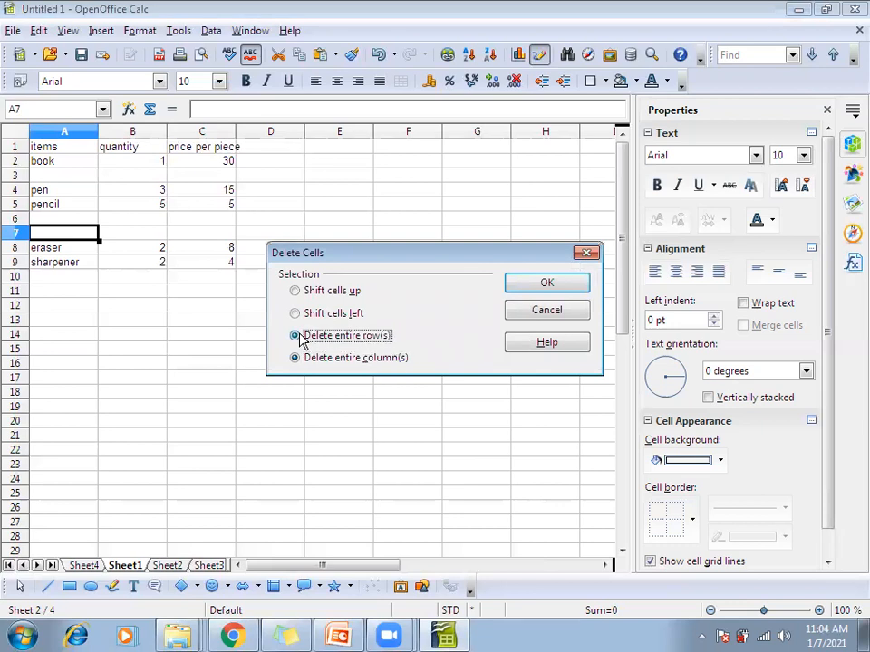
{"action": "left_click", "coordinate": [524, 286]}
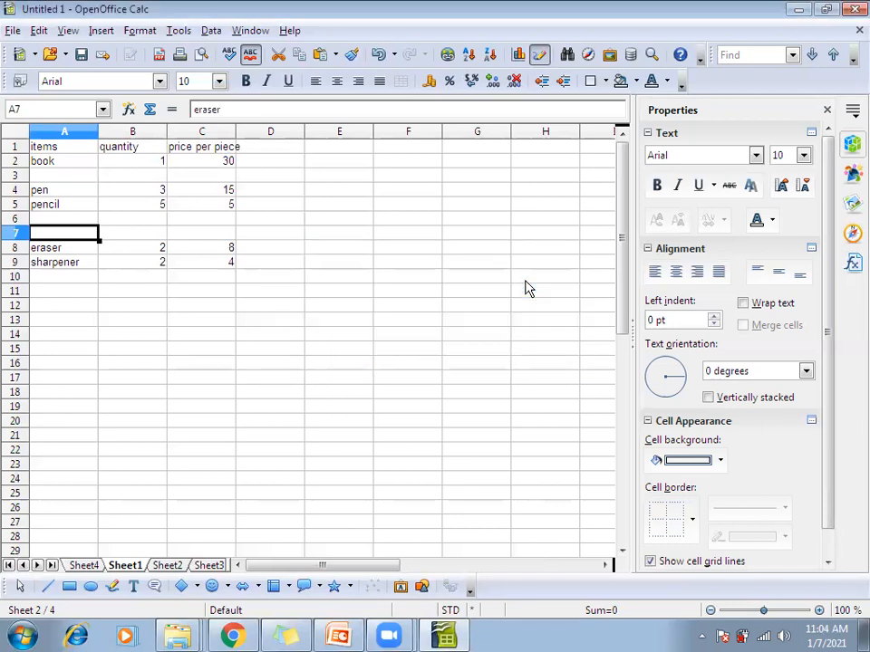
- Delete the remaining empty row between "pencil" and "eraser" with the "Delete entire row(s)" option
{"action": "left_click", "coordinate": [42, 221]}
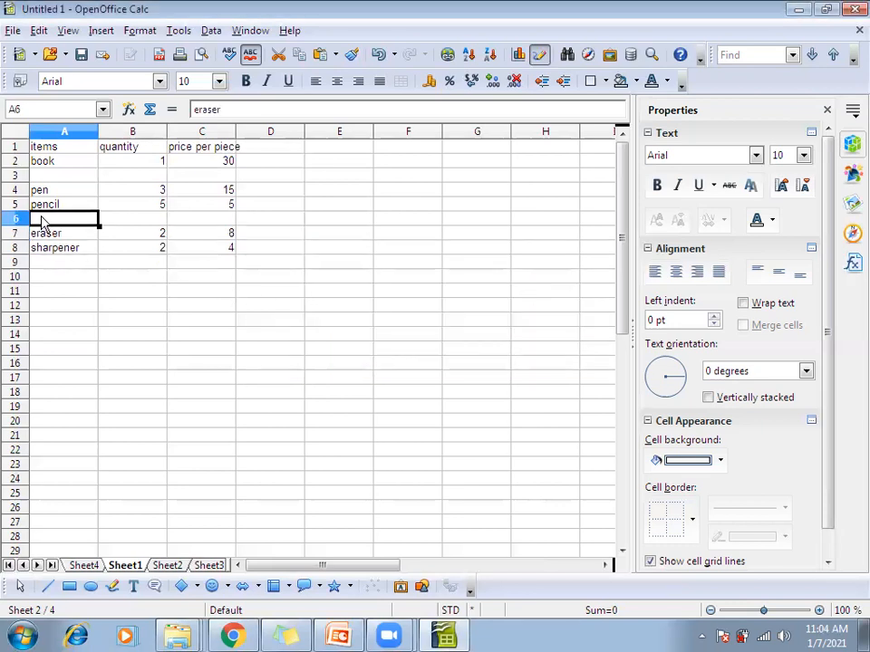
{"action": "right_click", "coordinate": [41, 221]}
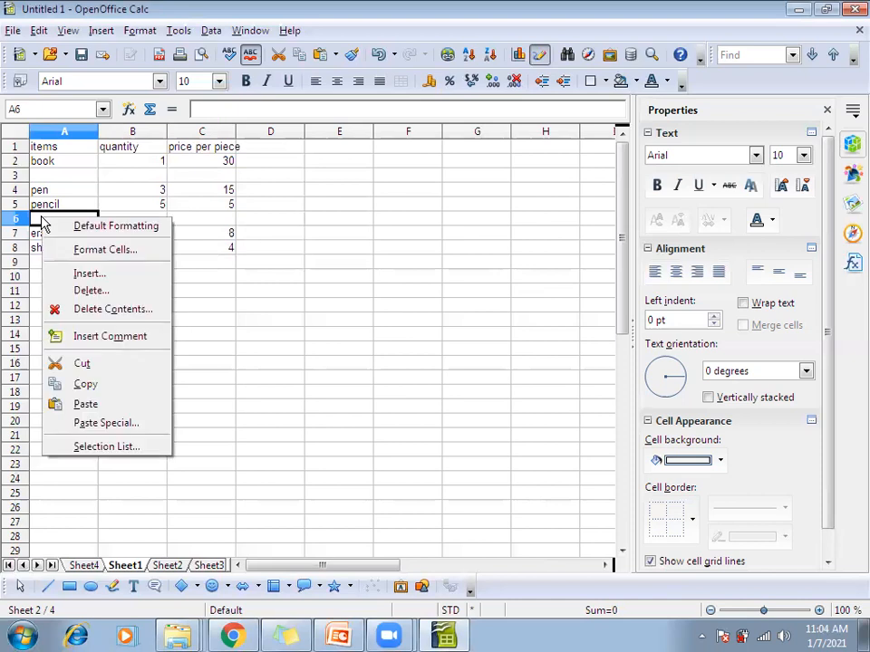
{"action": "left_click", "coordinate": [127, 297]}
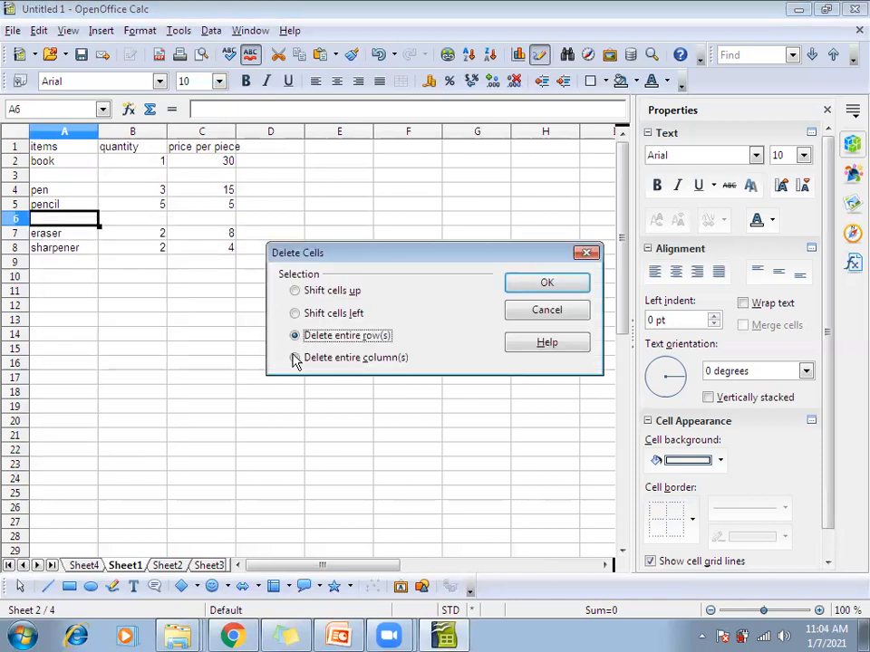
{"action": "left_click", "coordinate": [557, 284]}
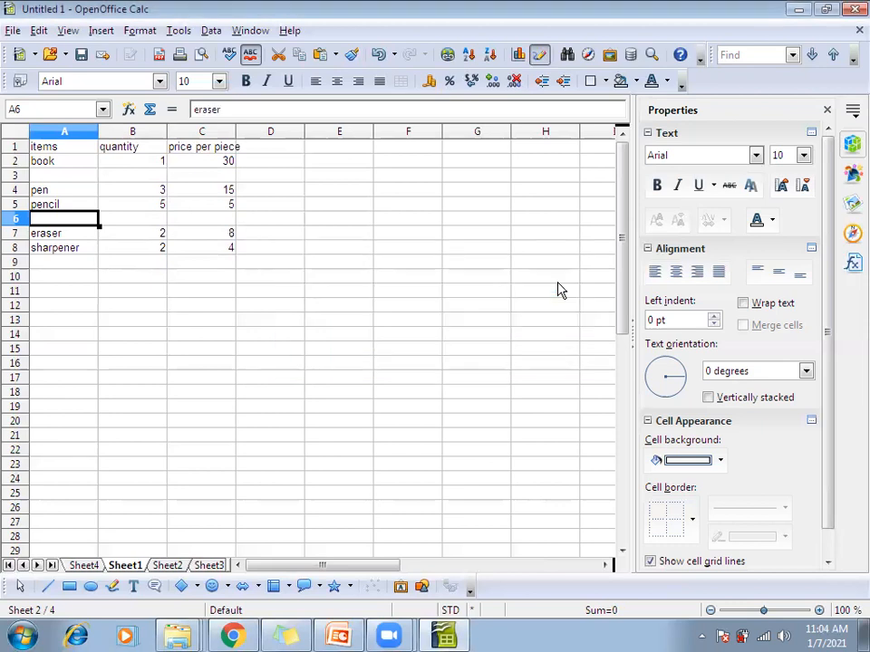
- Delete the entire empty row 3 between "book" and "pen"
{"action": "right_click", "coordinate": [40, 176]}
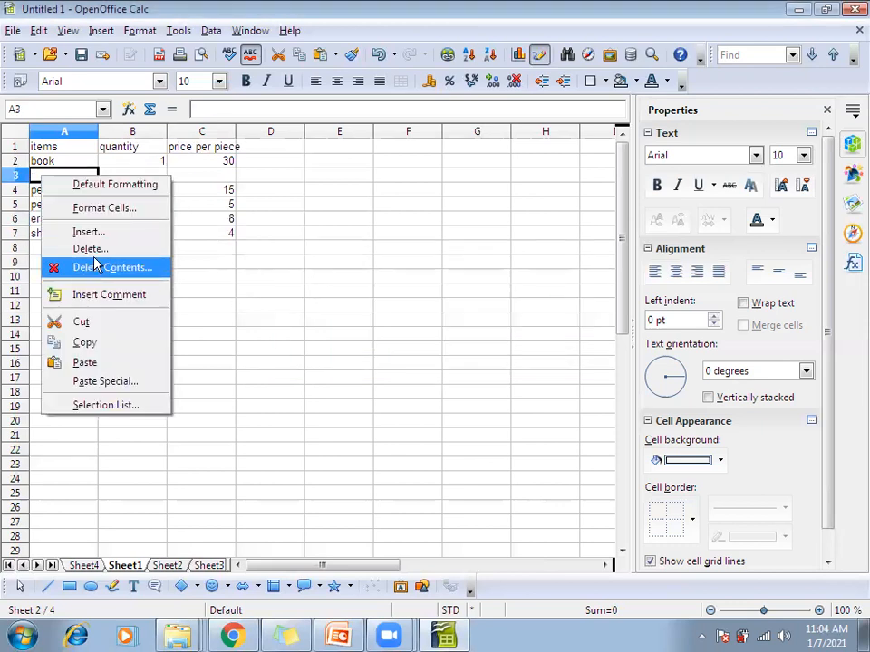
{"action": "left_click", "coordinate": [100, 249]}
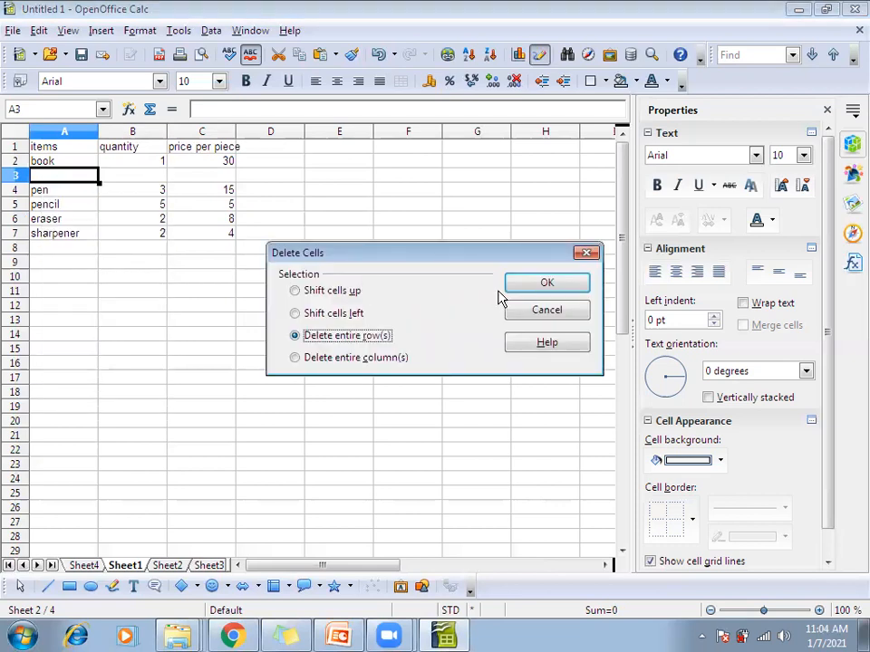
{"action": "left_click", "coordinate": [549, 286]}
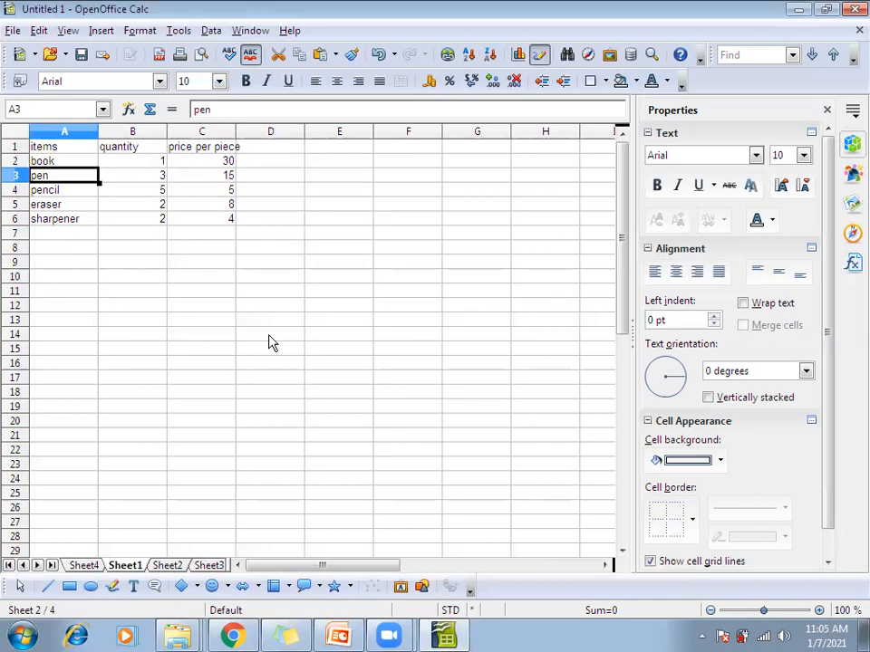
- Switch to the PowerPoint presentation and go through the row/column deletion and Undo and Redo slides to the "Formatting Tools" slide
{"action": "left_click", "coordinate": [340, 638]}
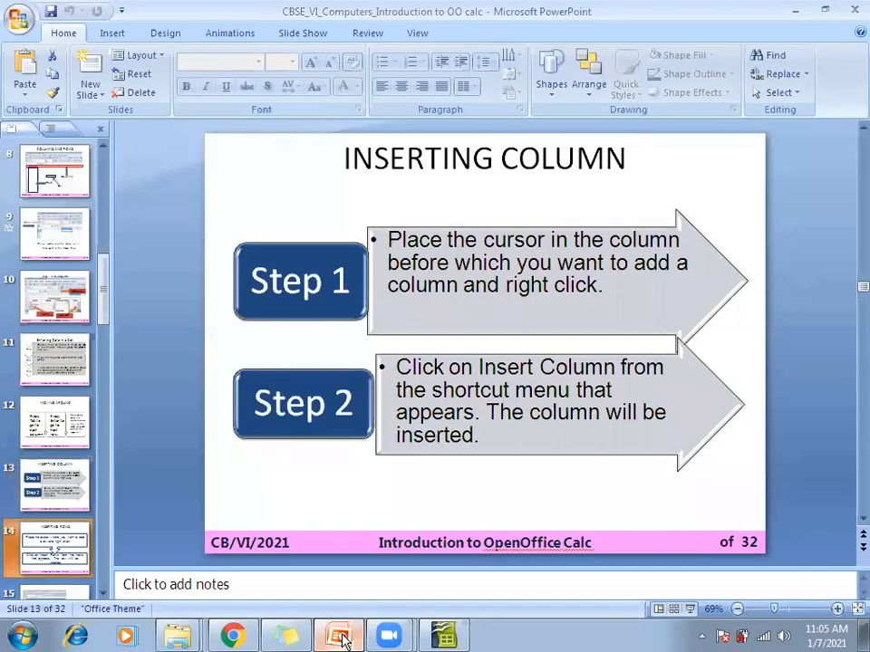
{"action": "key", "text": "Page_Down"}
{"action": "key", "text": "Page_Down"}
{"action": "key", "text": "Page_Down"}
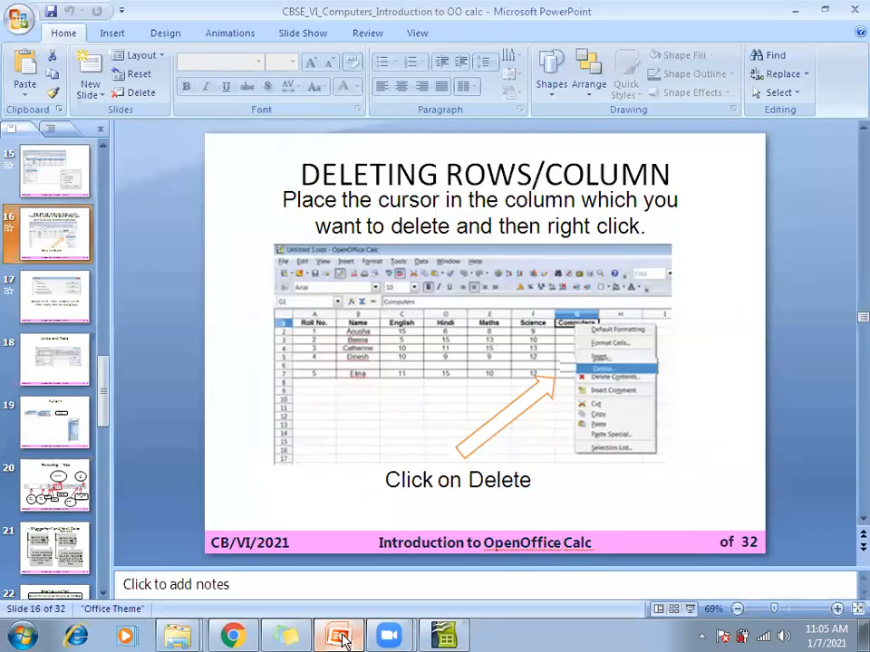
{"action": "key", "text": "Page_Down"}
{"action": "key", "text": "Page_Down"}
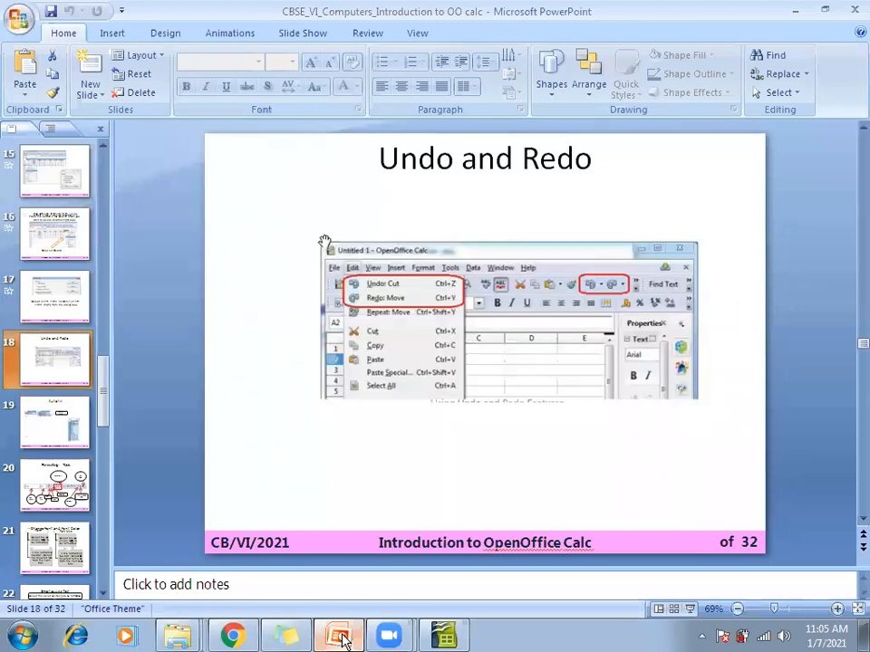
{"action": "key", "text": "Page_Down"}
{"action": "key", "text": "Page_Down"}
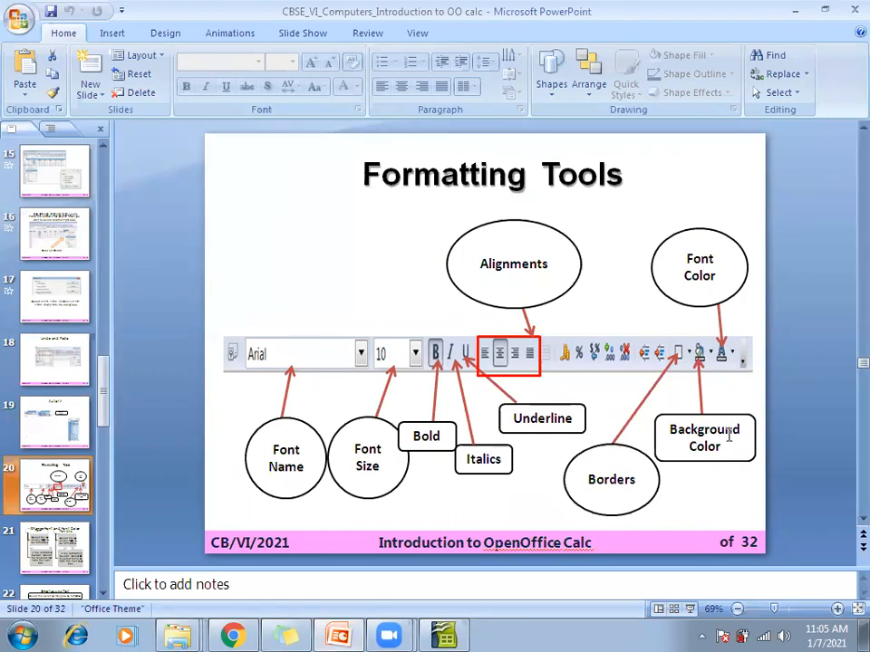
- Switch back to OpenOffice Calc and set the font of the header cells A1:C1 to Arial Black
{"action": "left_click", "coordinate": [453, 635]}
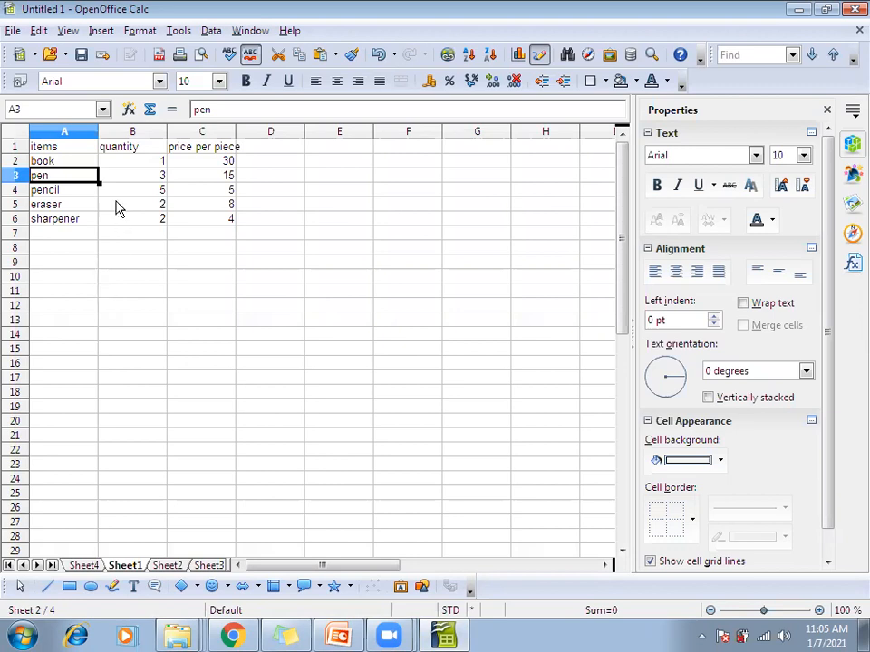
{"action": "left_click", "coordinate": [51, 152]}
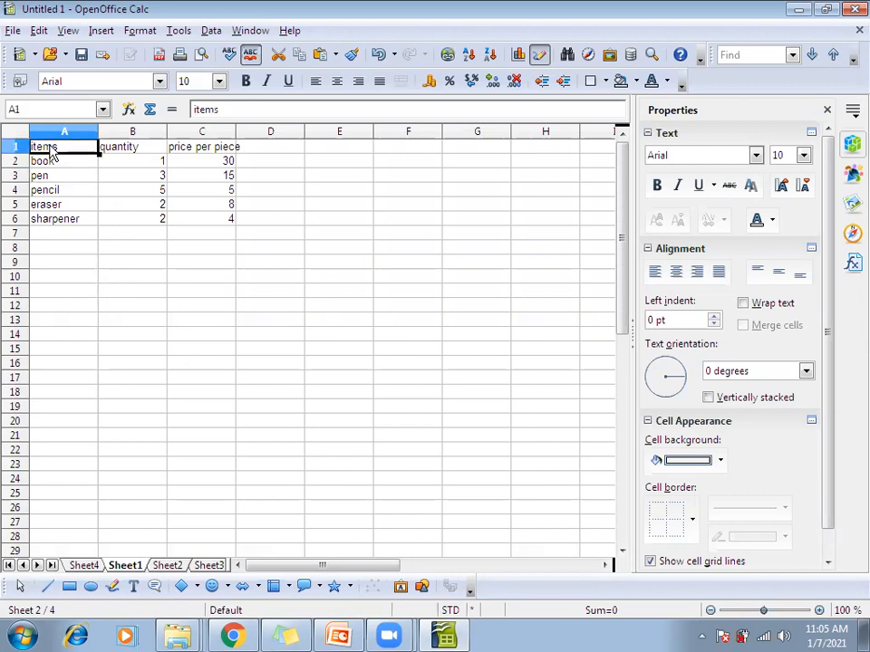
{"action": "key", "text": "shift+Right"}
{"action": "key", "text": "shift+Right"}
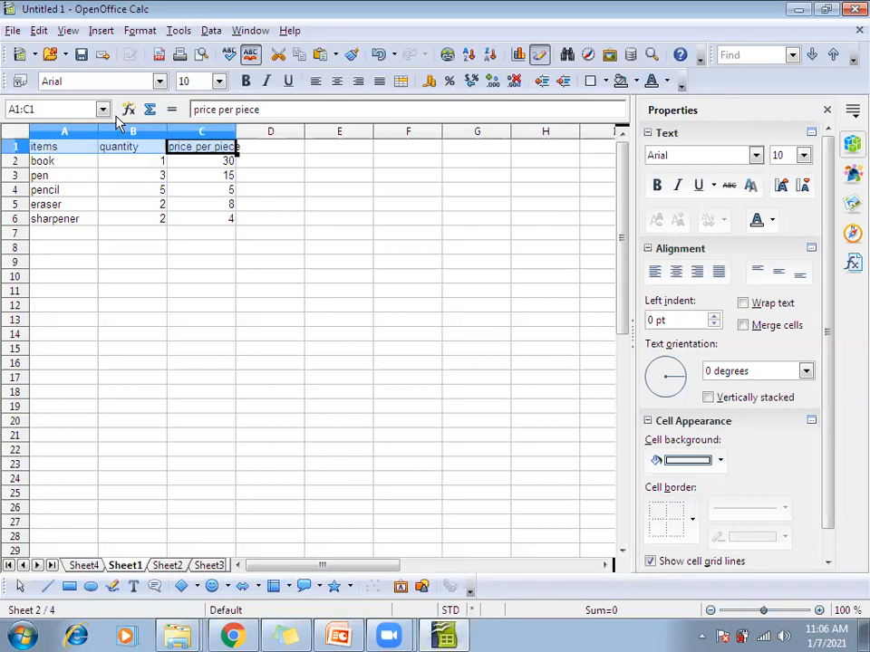
{"action": "left_click", "coordinate": [161, 82]}
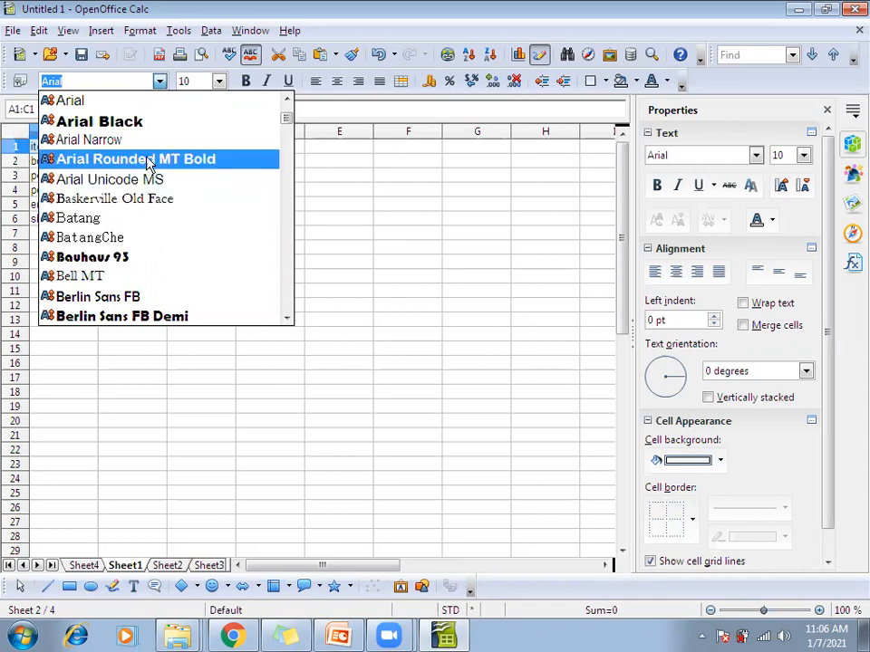
{"action": "left_click", "coordinate": [166, 126]}
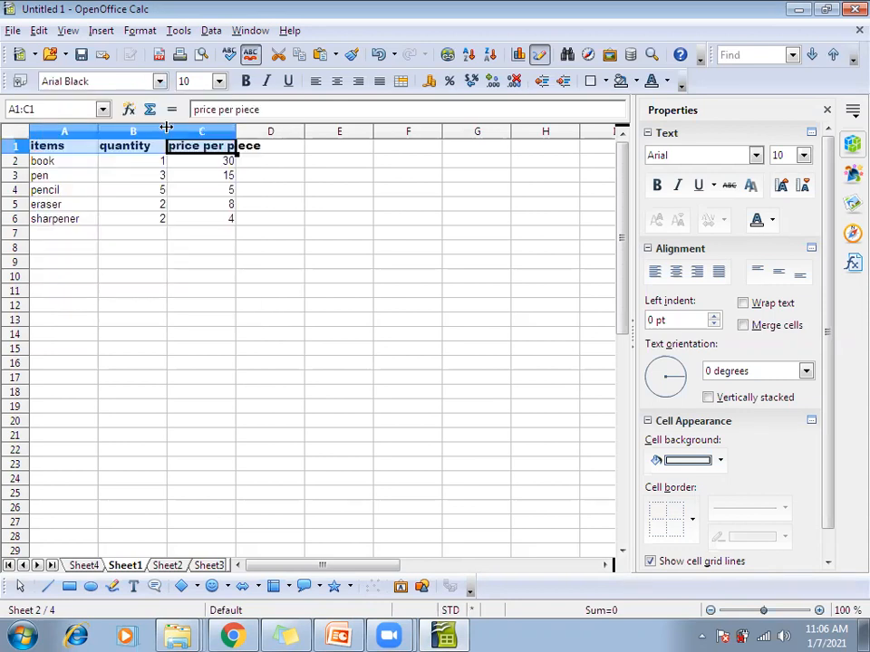
{"action": "left_click", "coordinate": [123, 235]}
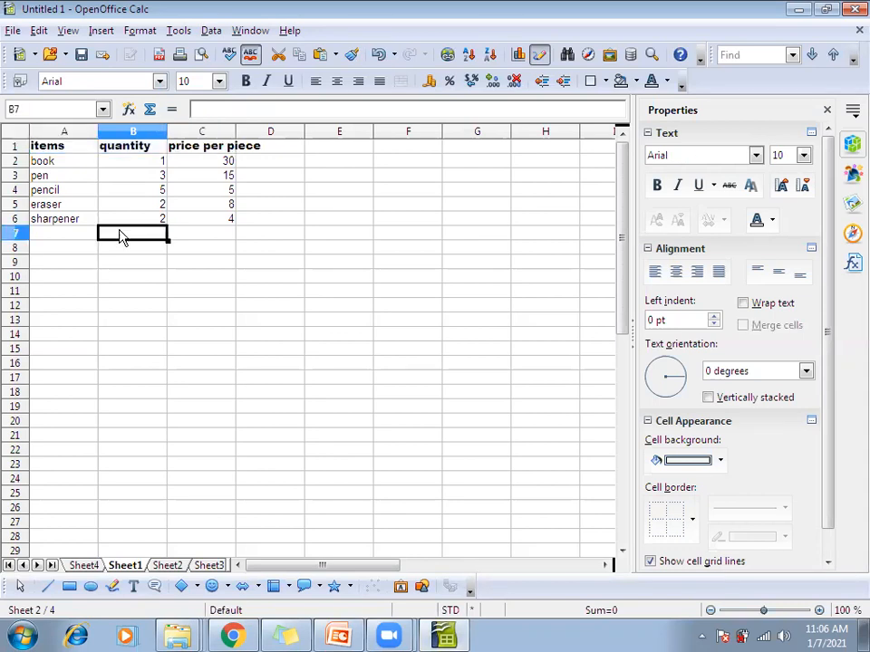
- Set the font size of the header cells A1:C1 to 13
{"action": "left_click", "coordinate": [57, 153]}
{"action": "key", "text": "shift+Right"}
{"action": "key", "text": "shift+Right"}
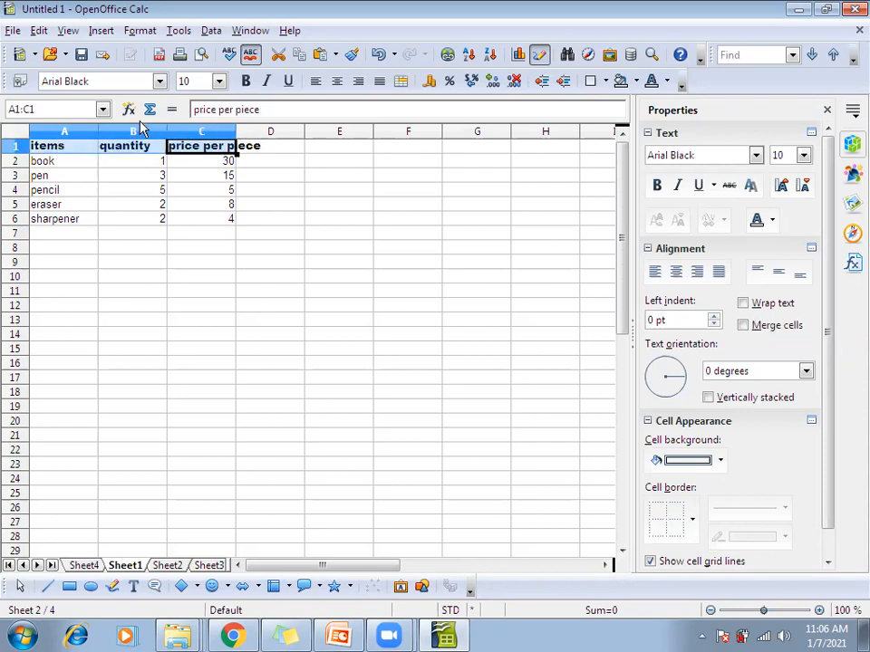
{"action": "left_click", "coordinate": [220, 83]}
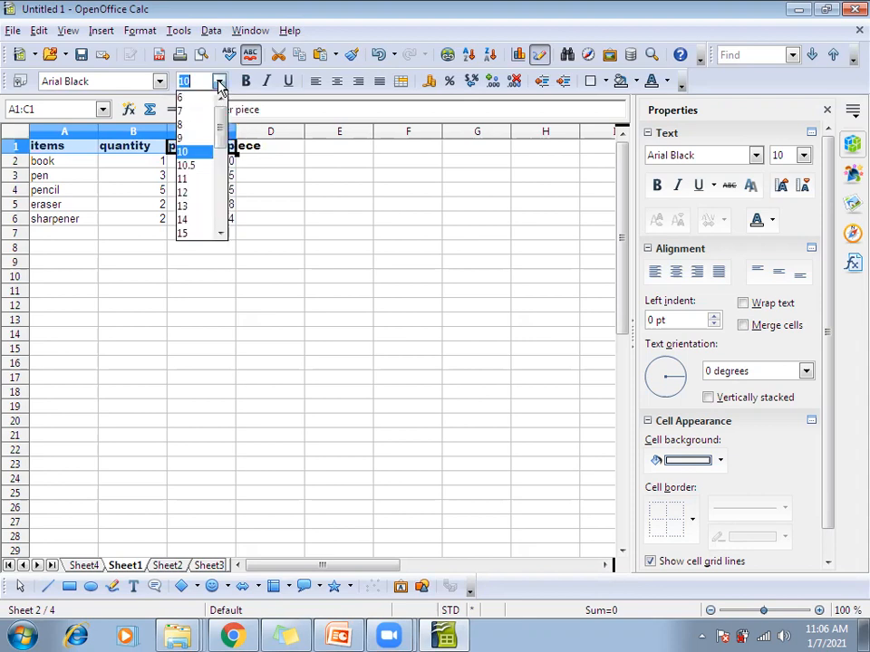
{"action": "left_click", "coordinate": [187, 210]}
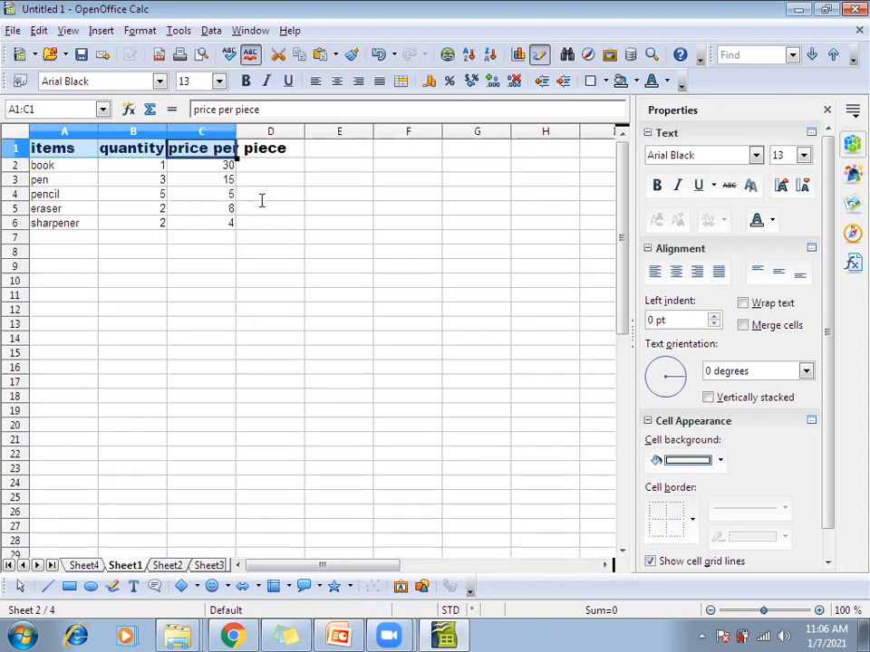
- Make the selected header cells bold, italic and underlined, and deselect them
{"action": "left_click", "coordinate": [249, 82]}
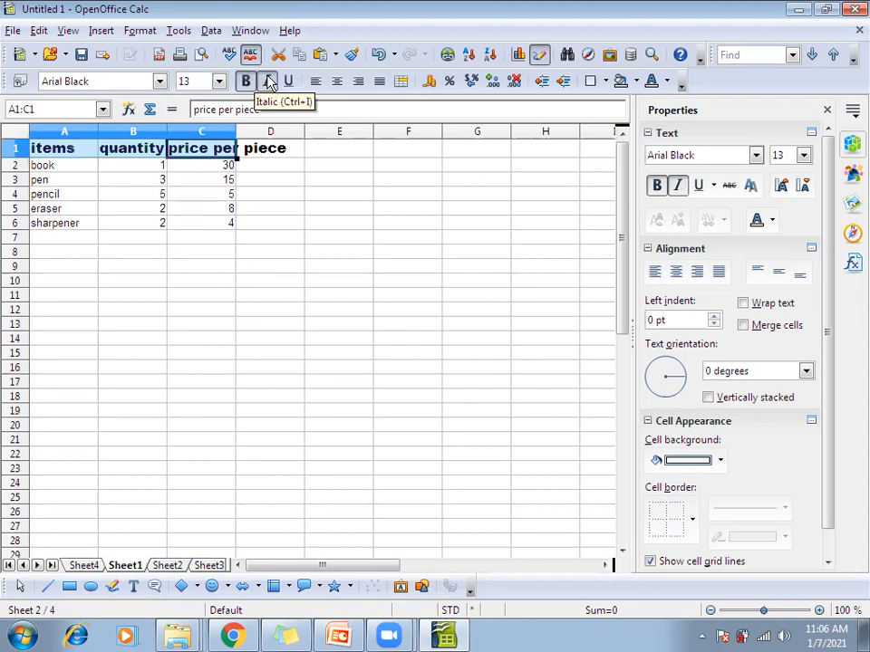
{"action": "left_click", "coordinate": [268, 81]}
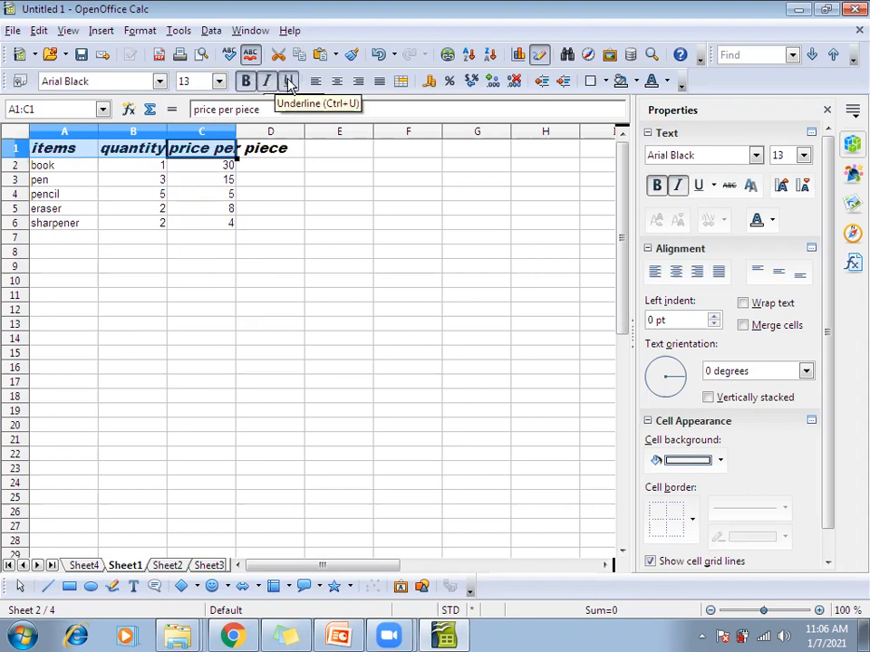
{"action": "left_click", "coordinate": [288, 82]}
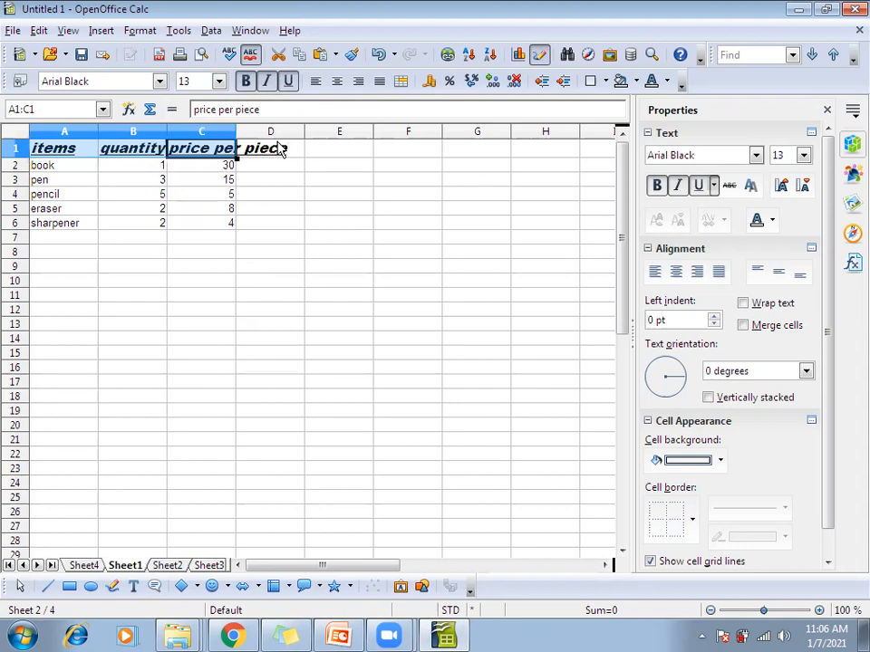
{"action": "left_click", "coordinate": [252, 270]}
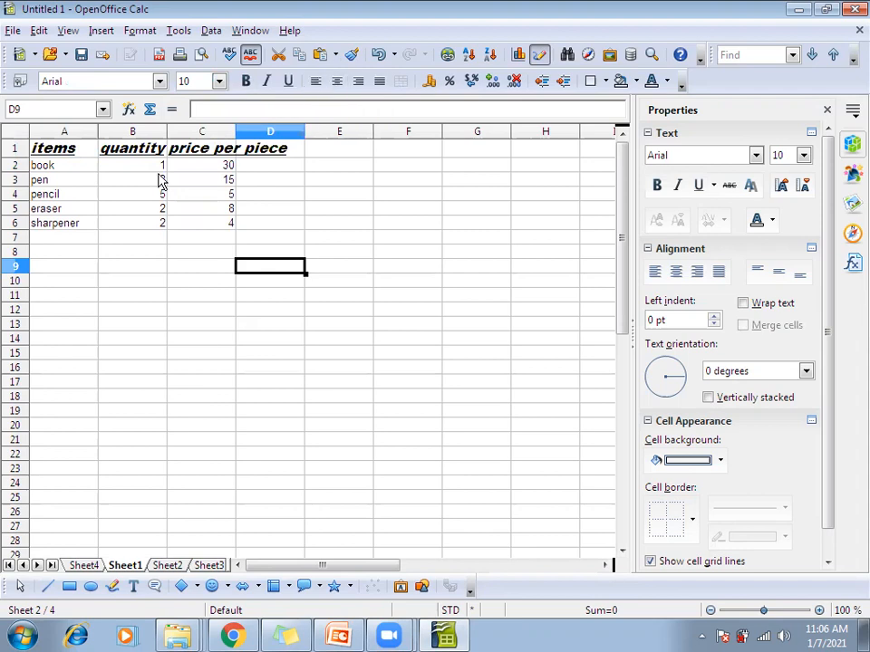
- Centre the contents of the whole stationery table, cells A1:C6, horizontally
{"action": "left_click", "coordinate": [61, 156]}
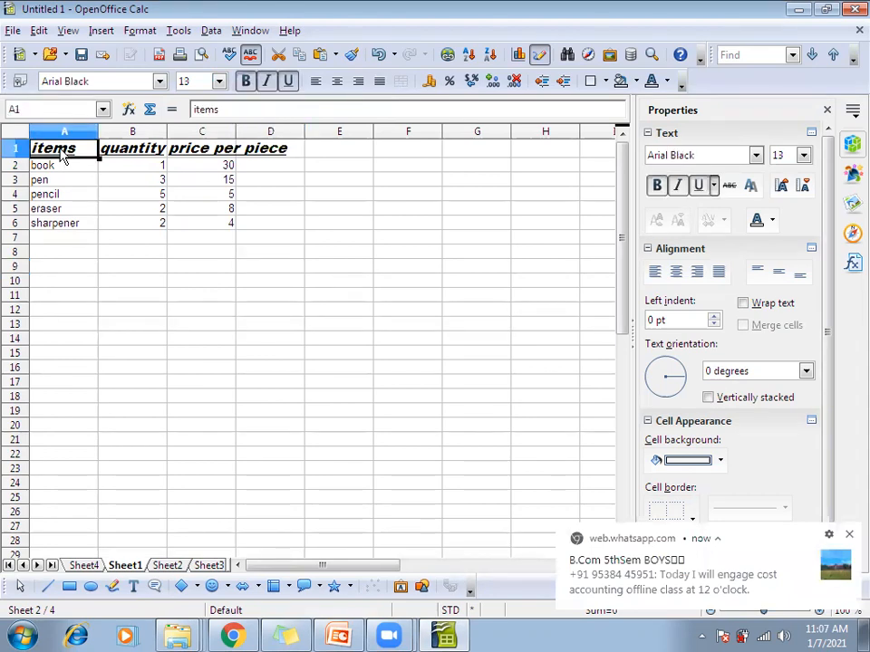
{"action": "key", "text": "shift+Right"}
{"action": "key", "text": "shift+Right"}
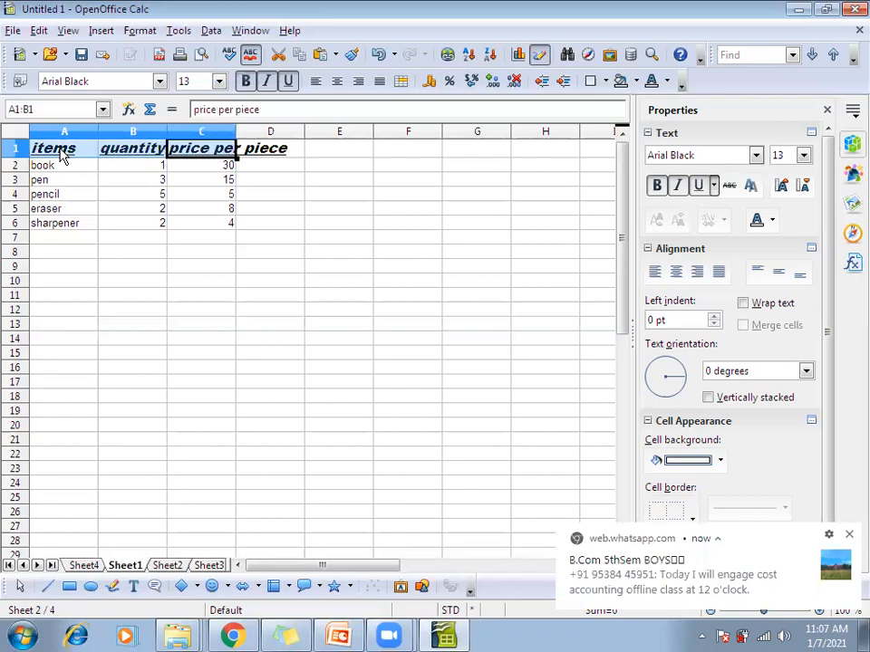
{"action": "key", "text": "shift+Down"}
{"action": "key", "text": "shift+Down"}
{"action": "key", "text": "shift+Down"}
{"action": "key", "text": "shift+Down"}
{"action": "key", "text": "shift+Down"}
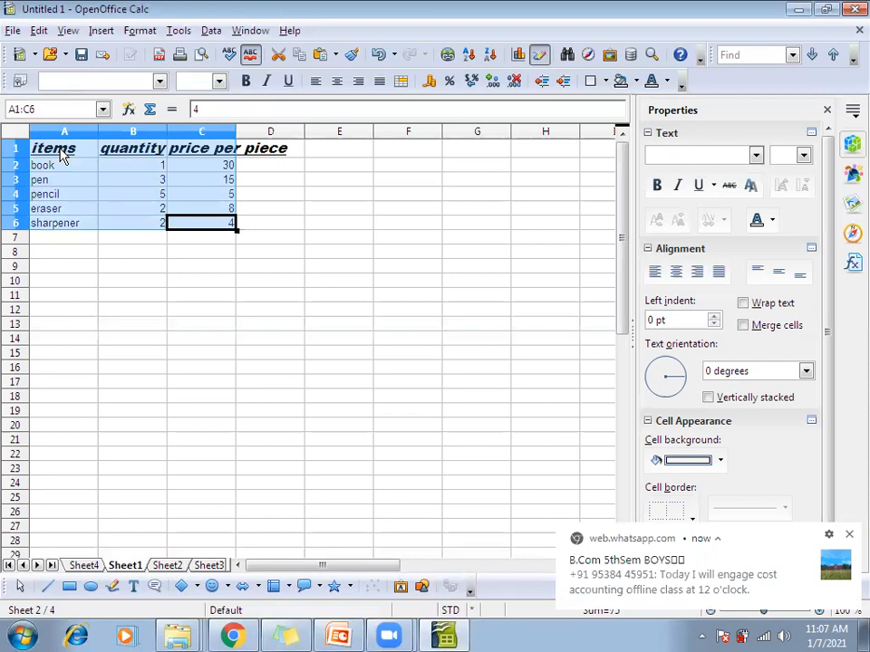
{"action": "left_click", "coordinate": [337, 88]}
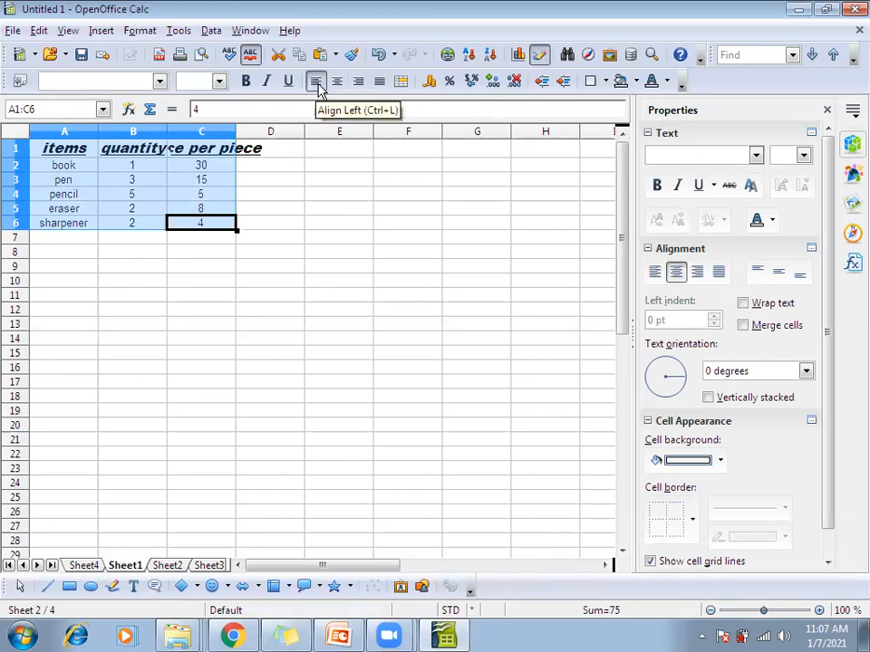
- Try the left, right and justified alignments on cells A1:C6 and return them to horizontal centring
{"action": "left_click", "coordinate": [317, 89]}
{"action": "left_click", "coordinate": [339, 85]}
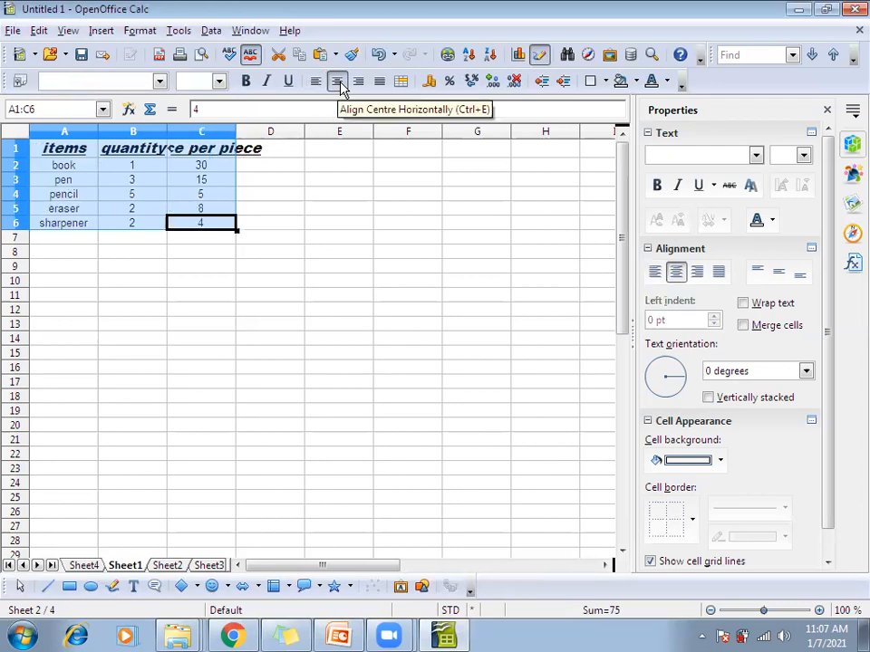
{"action": "left_click", "coordinate": [358, 85]}
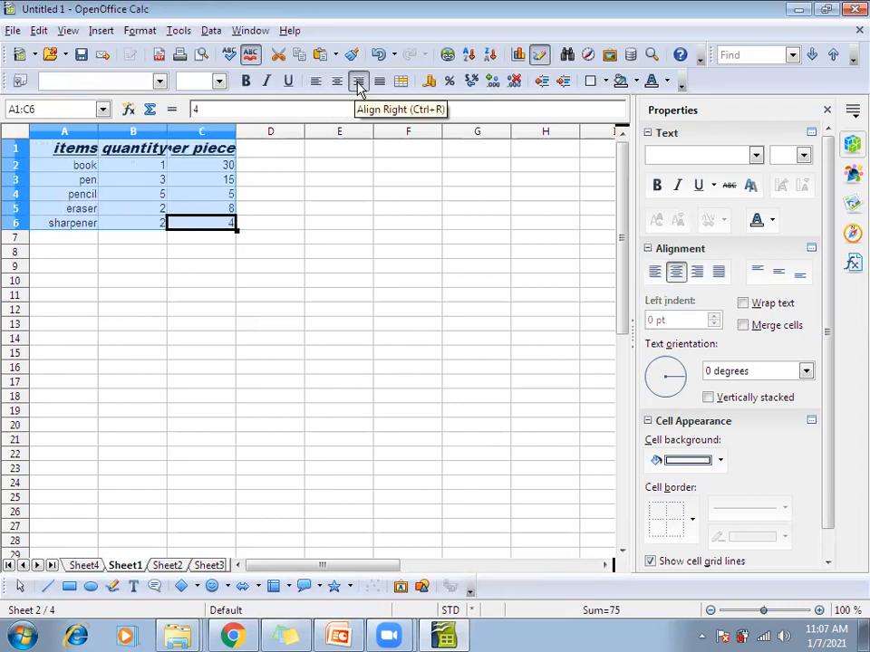
{"action": "left_click", "coordinate": [379, 83]}
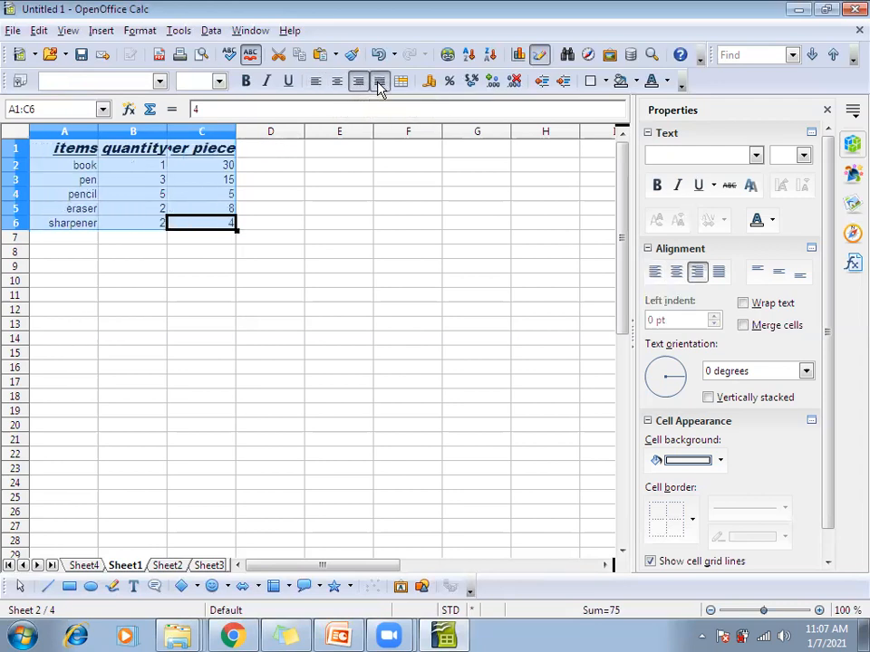
{"action": "left_click", "coordinate": [339, 81]}
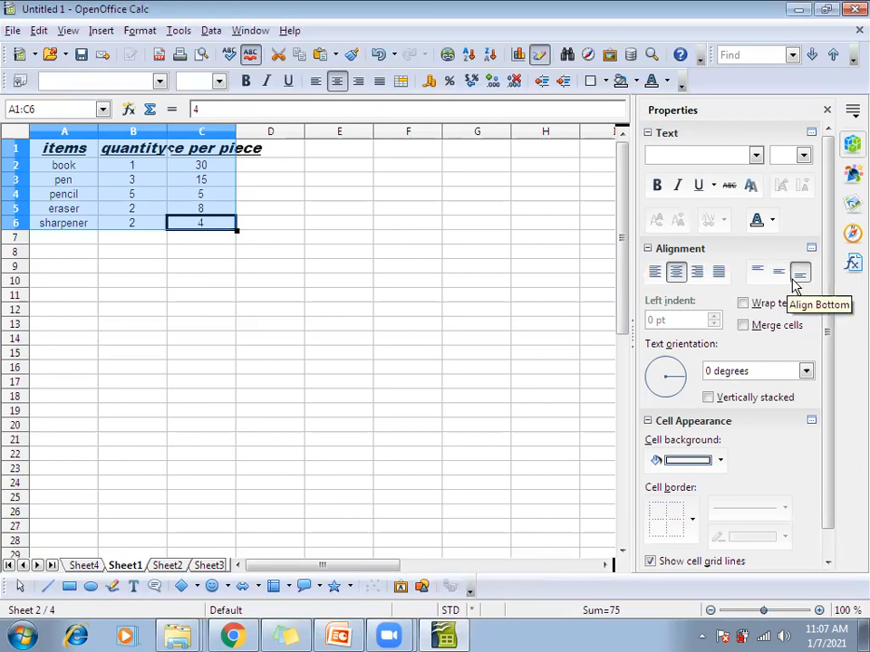
- Enlarge row 6 to about three times its height and try the centre, bottom and top vertical alignments on cell C6
{"action": "left_click", "coordinate": [15, 231]}
{"action": "left_click_drag", "start_coordinate": [16, 230], "coordinate": [16, 262]}
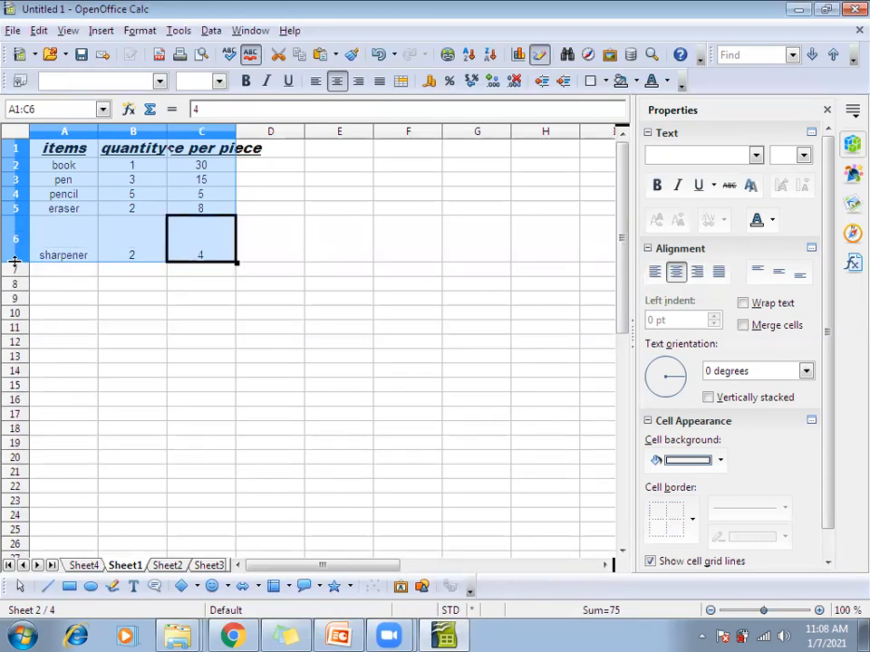
{"action": "left_click", "coordinate": [206, 233]}
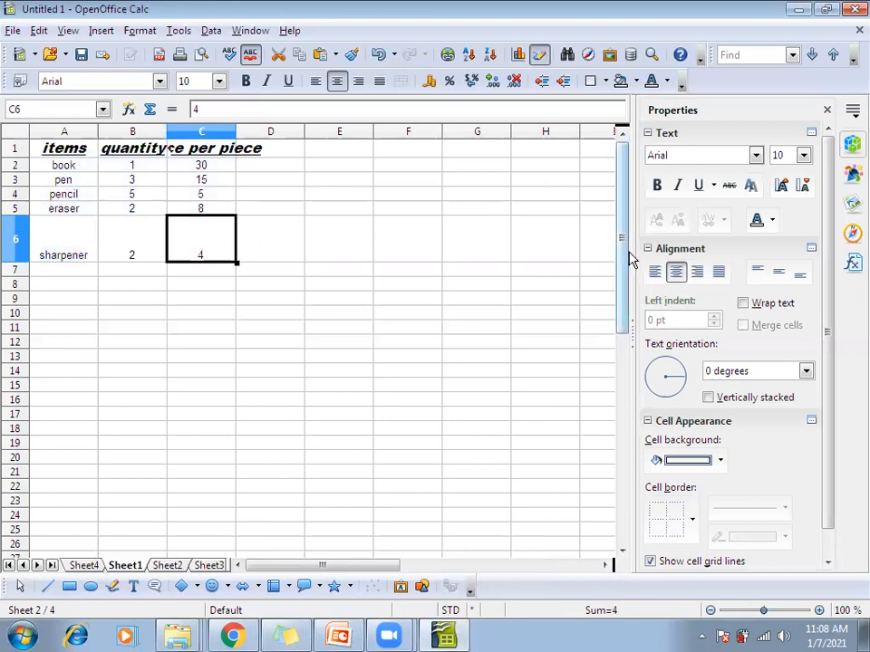
{"action": "left_click", "coordinate": [776, 273]}
{"action": "left_click", "coordinate": [758, 275]}
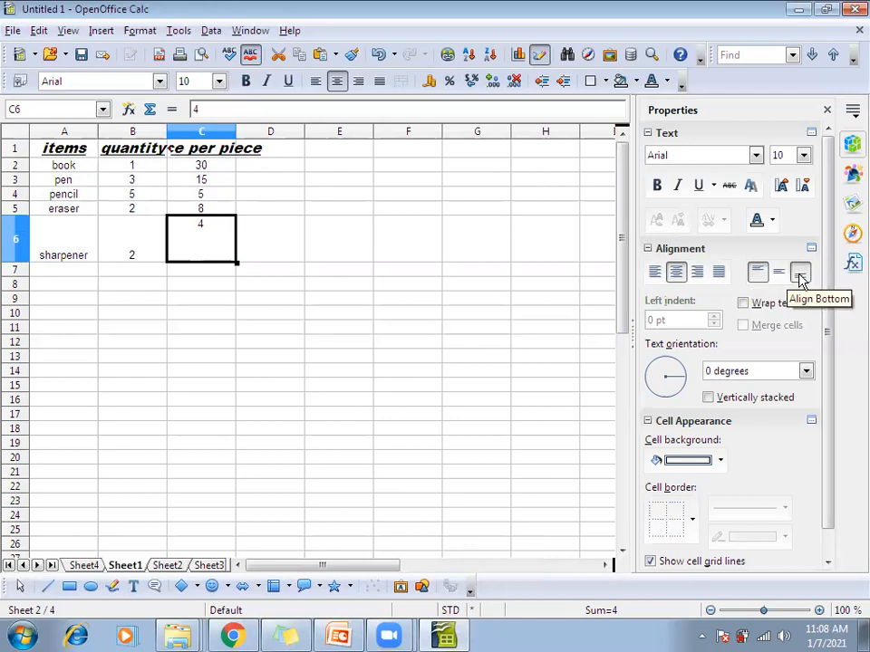
{"action": "left_click", "coordinate": [801, 274]}
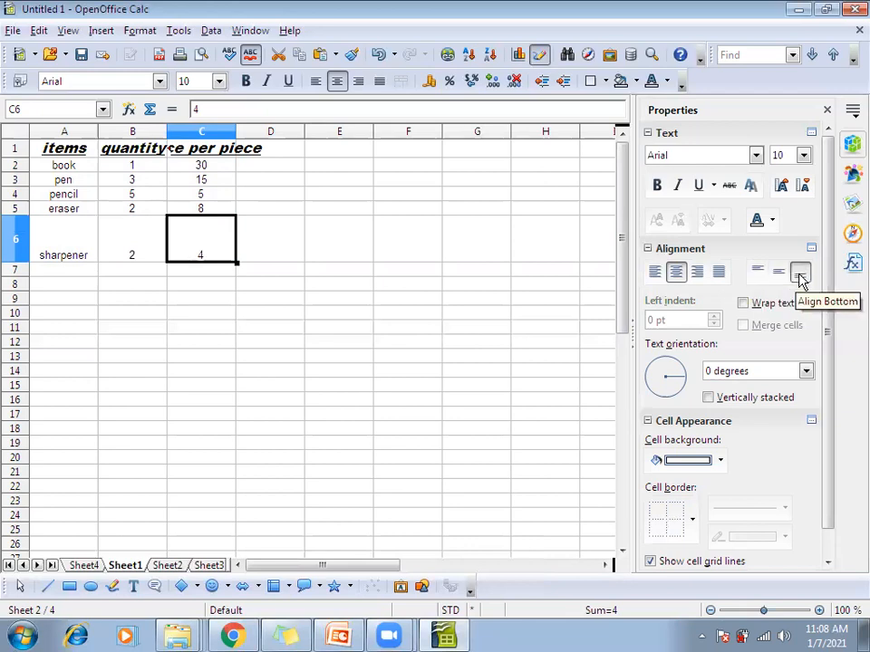
{"action": "left_click", "coordinate": [784, 277]}
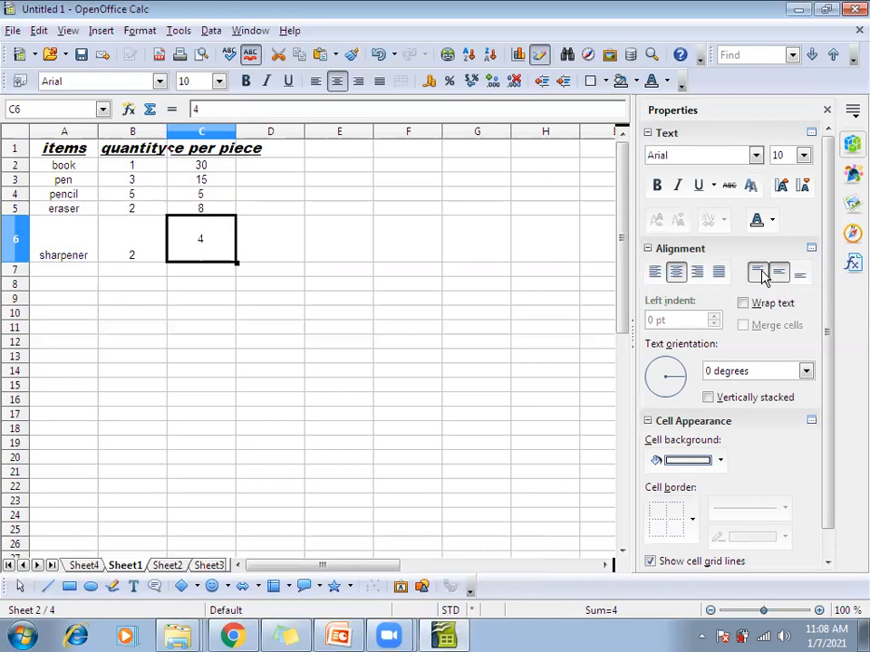
{"action": "left_click", "coordinate": [762, 277]}
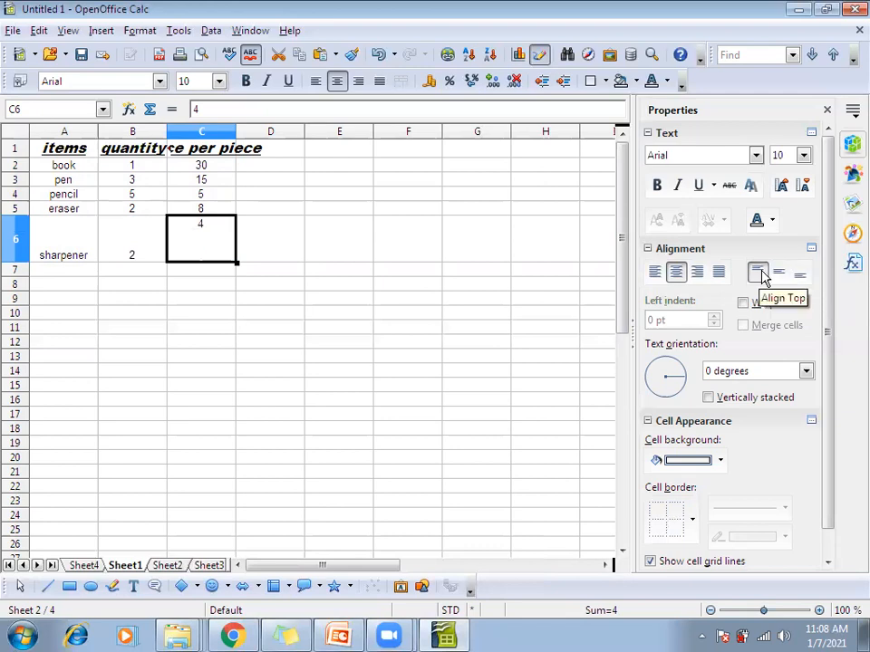
- Try the left, right and justified alignments on cell C6, finishing with it centred horizontally and aligned to the bottom
{"action": "left_click", "coordinate": [660, 279]}
{"action": "left_click", "coordinate": [673, 279]}
{"action": "left_click", "coordinate": [694, 276]}
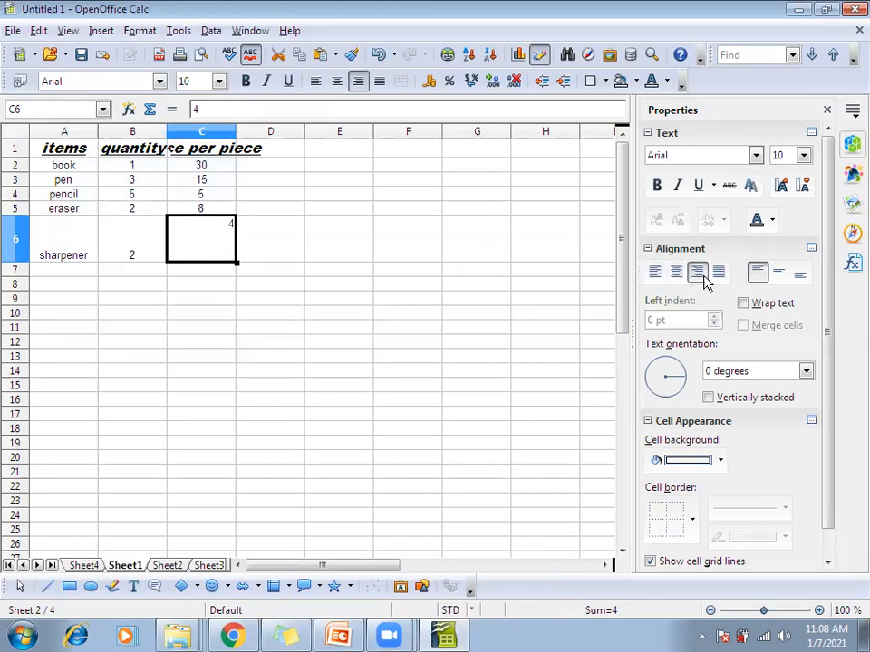
{"action": "left_click", "coordinate": [719, 281]}
{"action": "left_click", "coordinate": [676, 275]}
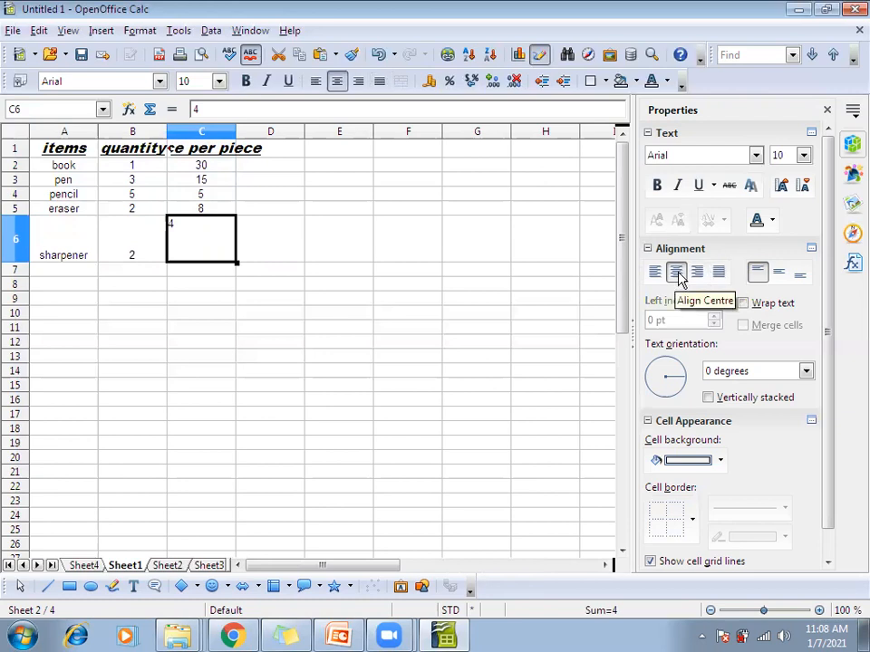
{"action": "left_click", "coordinate": [776, 276]}
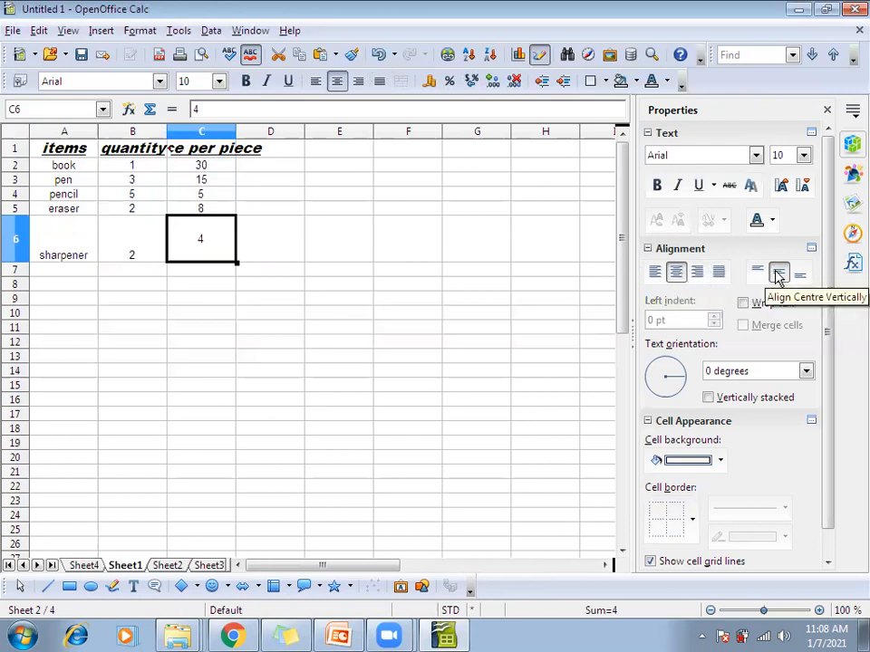
{"action": "left_click", "coordinate": [797, 280]}
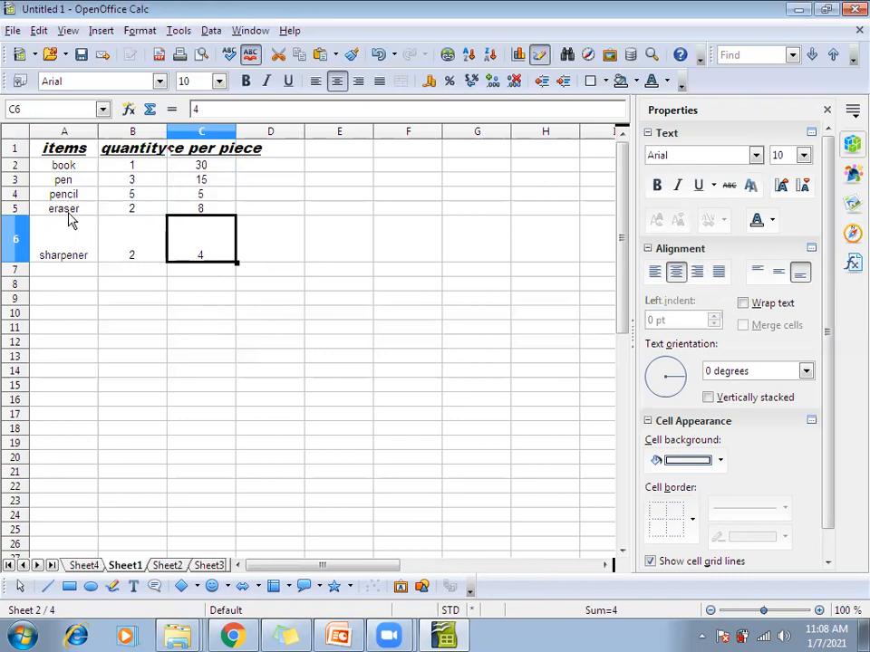
- Set the font colour of the whole table, cells A1:C6, to green and deselect it
{"action": "left_click", "coordinate": [70, 154]}
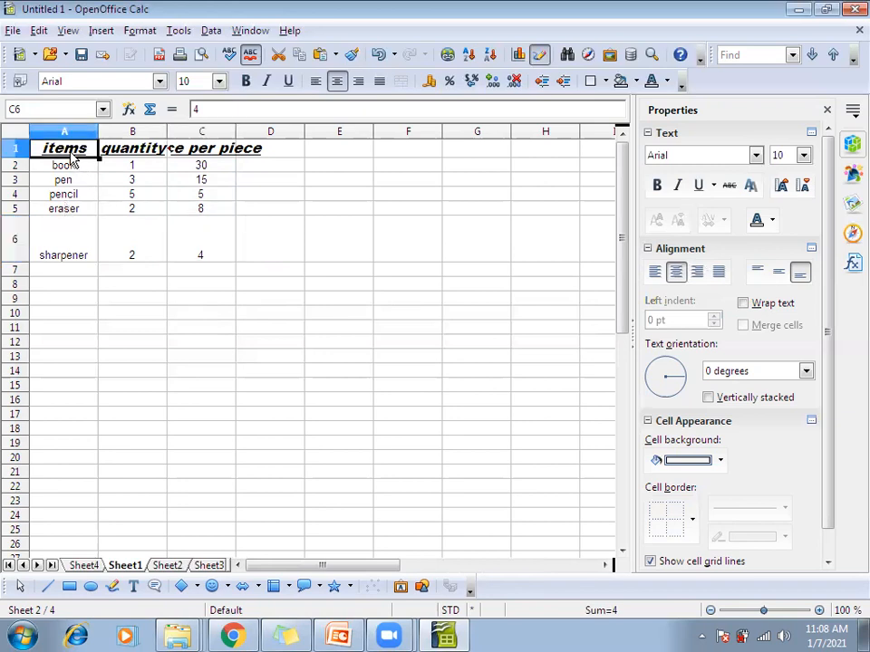
{"action": "key", "text": "shift+Right"}
{"action": "key", "text": "shift+Right"}
{"action": "key", "text": "shift+Down"}
{"action": "key", "text": "shift+Down"}
{"action": "key", "text": "shift+Down"}
{"action": "key", "text": "shift+Down"}
{"action": "key", "text": "shift+Down"}
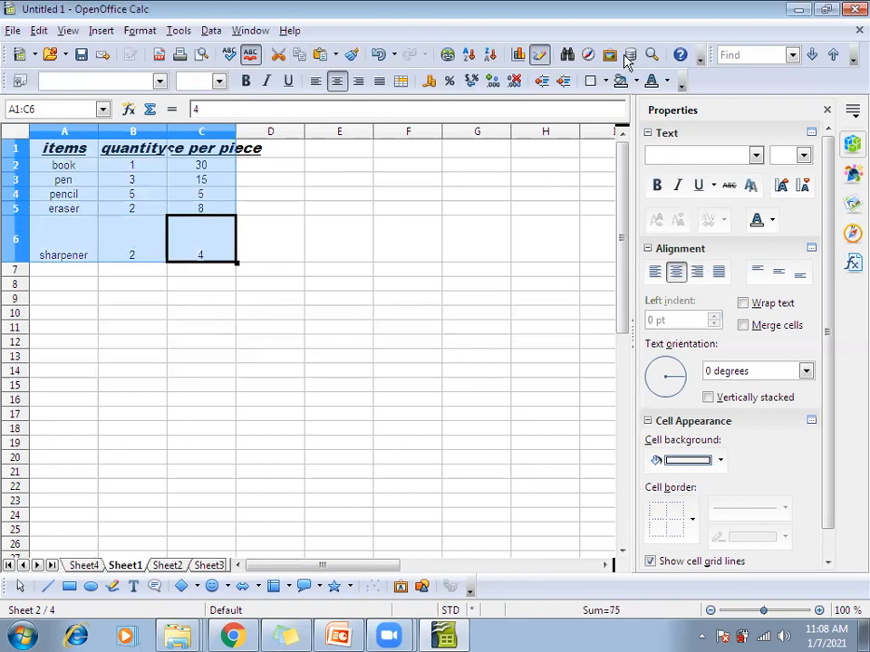
{"action": "left_click", "coordinate": [663, 84]}
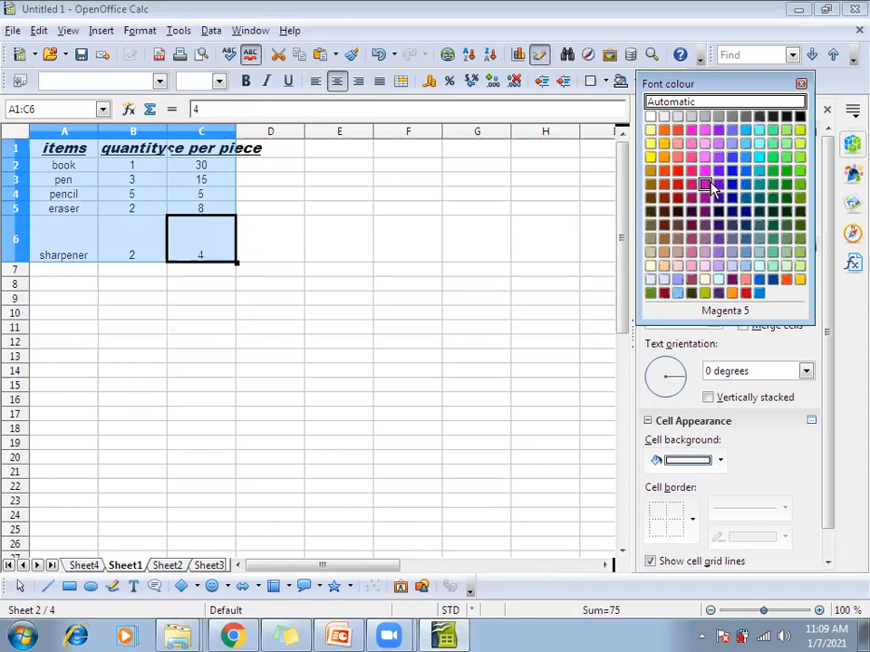
{"action": "left_click", "coordinate": [772, 173]}
{"action": "left_click", "coordinate": [430, 264]}
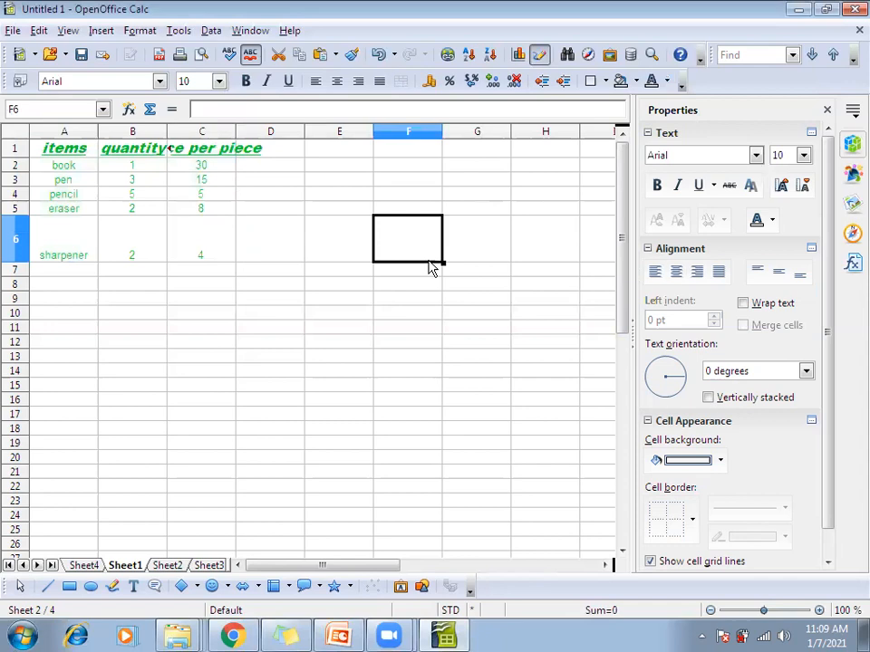
- Give the header cells A1:C1 a light blue background colour and deselect them
{"action": "left_click", "coordinate": [72, 148]}
{"action": "key", "text": "shift+Right"}
{"action": "key", "text": "shift+Right"}
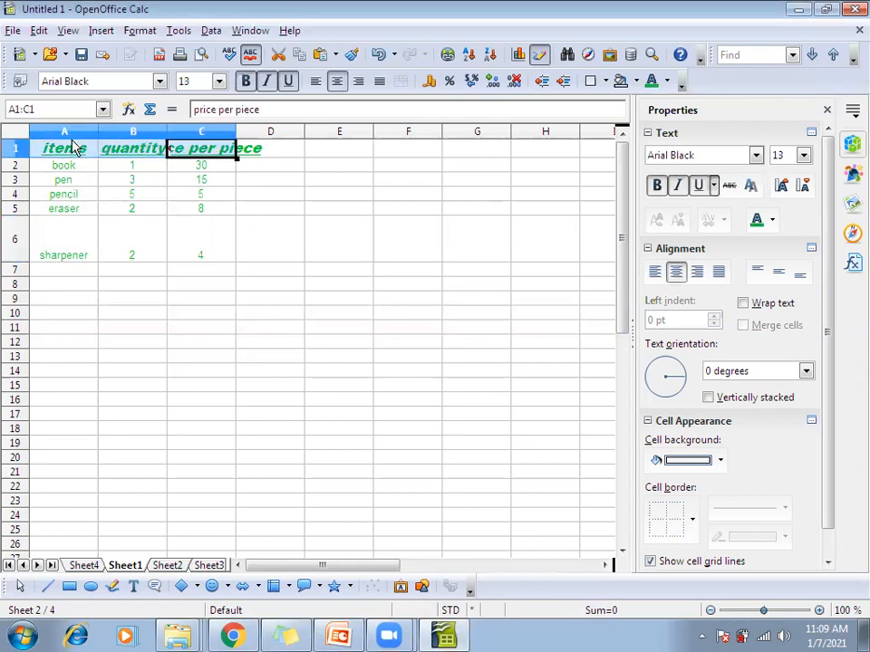
{"action": "left_click", "coordinate": [637, 83]}
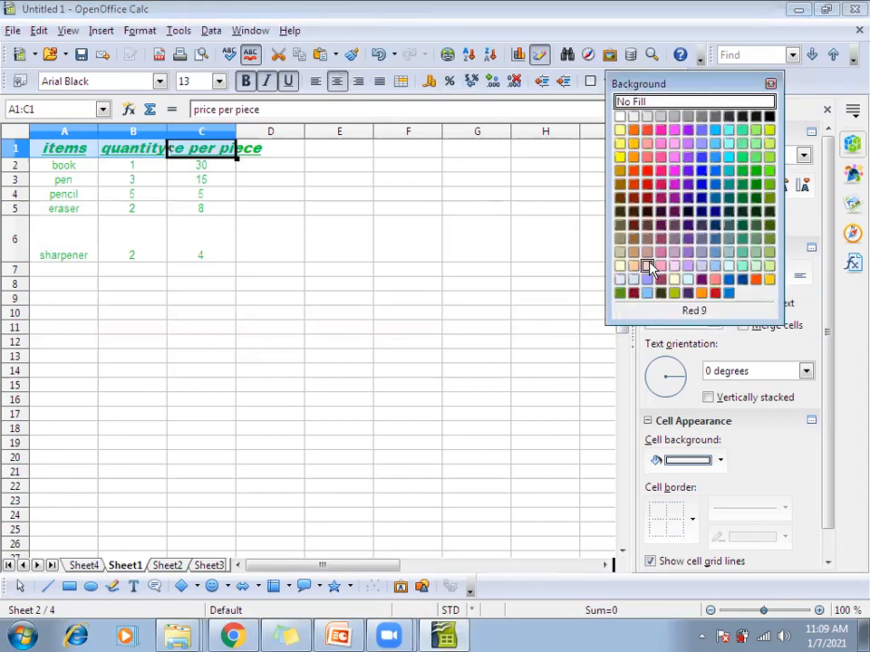
{"action": "left_click", "coordinate": [701, 268]}
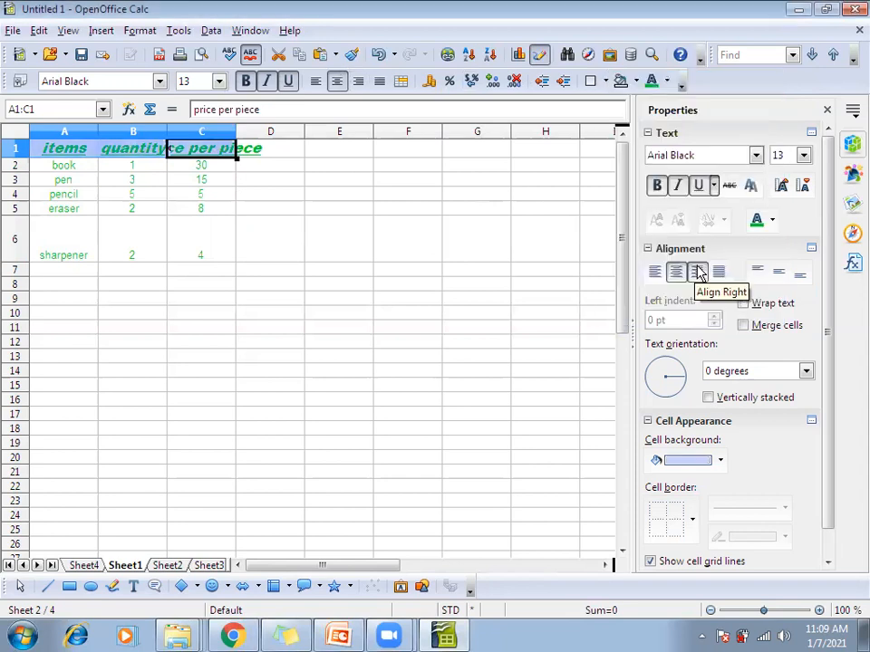
{"action": "left_click", "coordinate": [419, 355]}
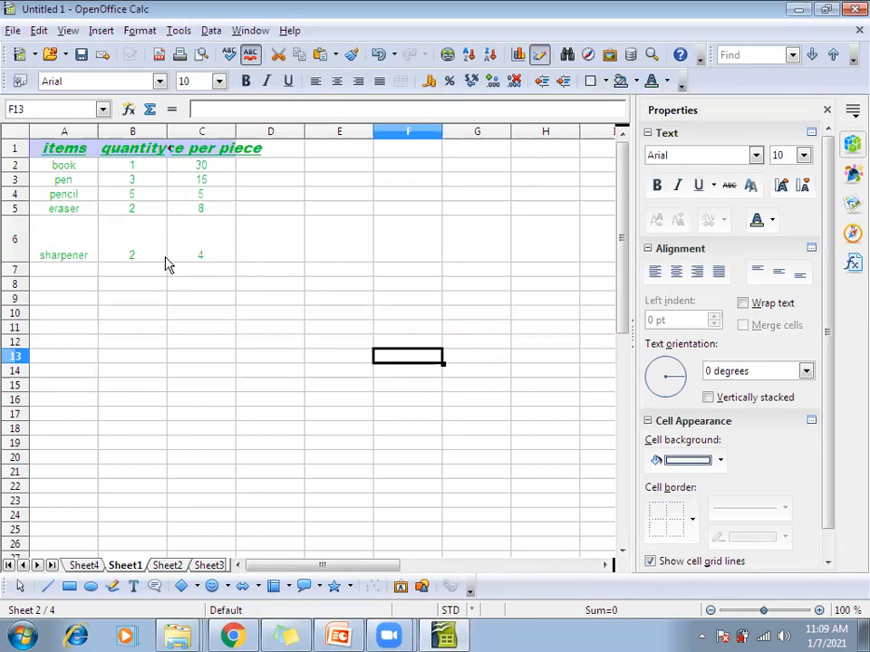
- Fill the data cells A2:C6 with the light pink background colour Red 9 and deselect them
{"action": "left_click", "coordinate": [78, 171]}
{"action": "key", "text": "shift+Right"}
{"action": "key", "text": "shift+Right"}
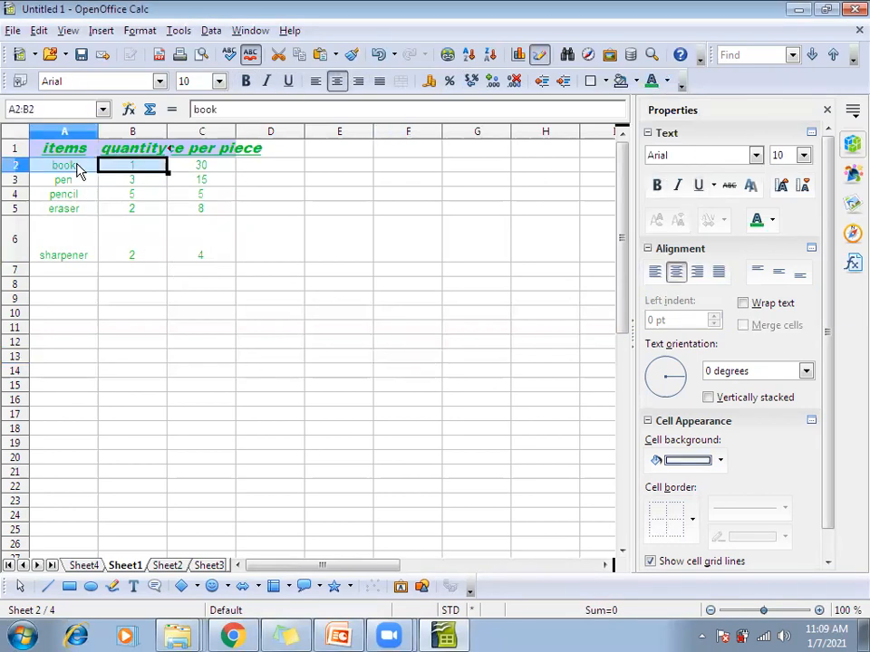
{"action": "key", "text": "shift+Down"}
{"action": "key", "text": "shift+Down"}
{"action": "key", "text": "shift+Down"}
{"action": "key", "text": "shift+Down"}
{"action": "key", "text": "shift+Down"}
{"action": "key", "text": "shift+Up"}
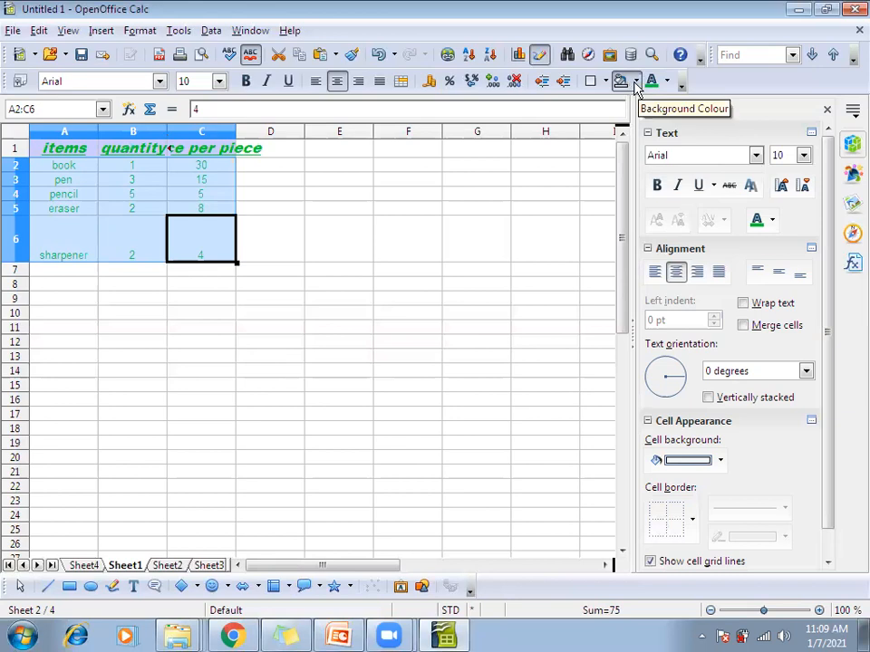
{"action": "left_click", "coordinate": [636, 83]}
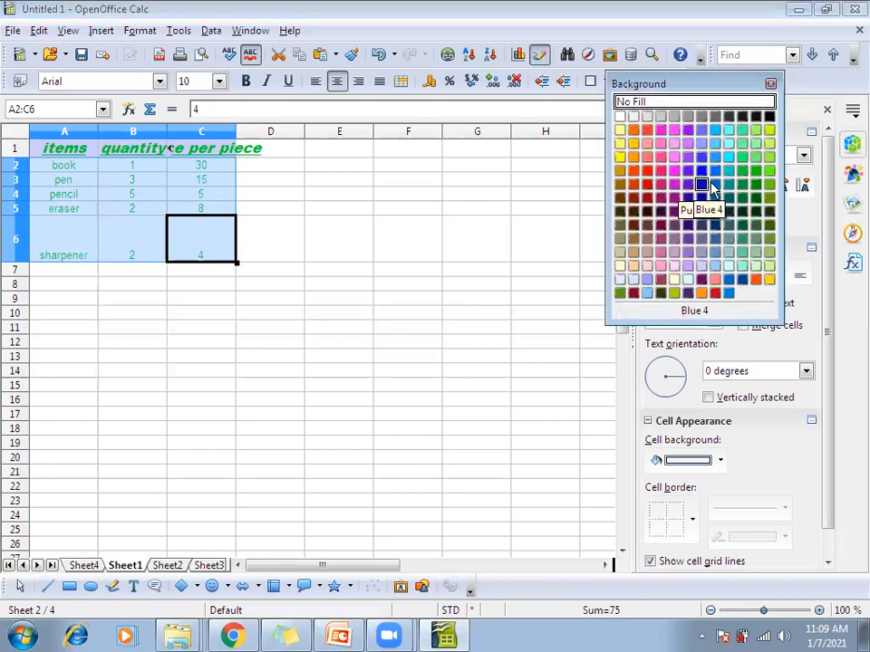
{"action": "left_click", "coordinate": [647, 268]}
{"action": "left_click", "coordinate": [395, 328]}
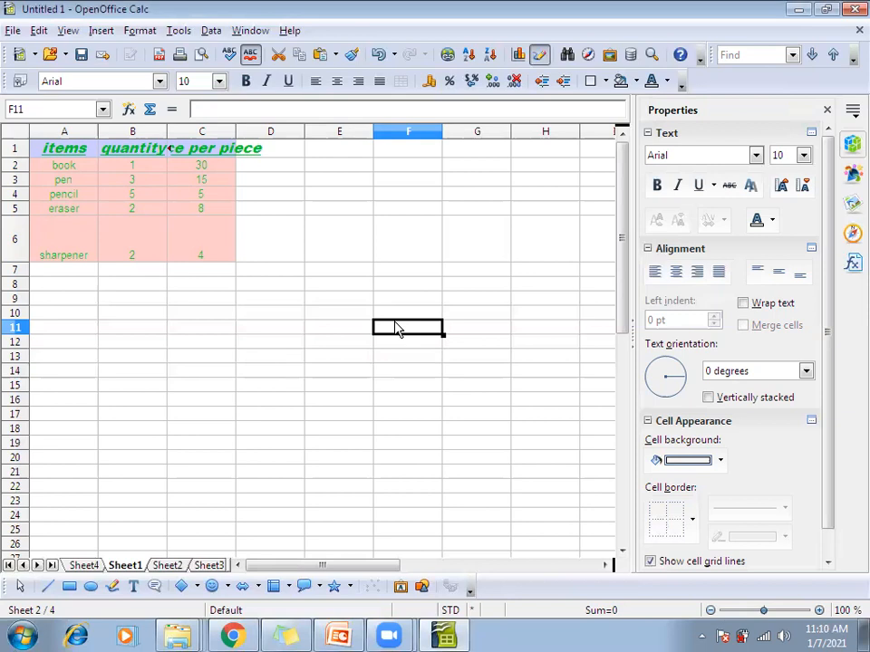
{"action": "left_click", "coordinate": [181, 360]}
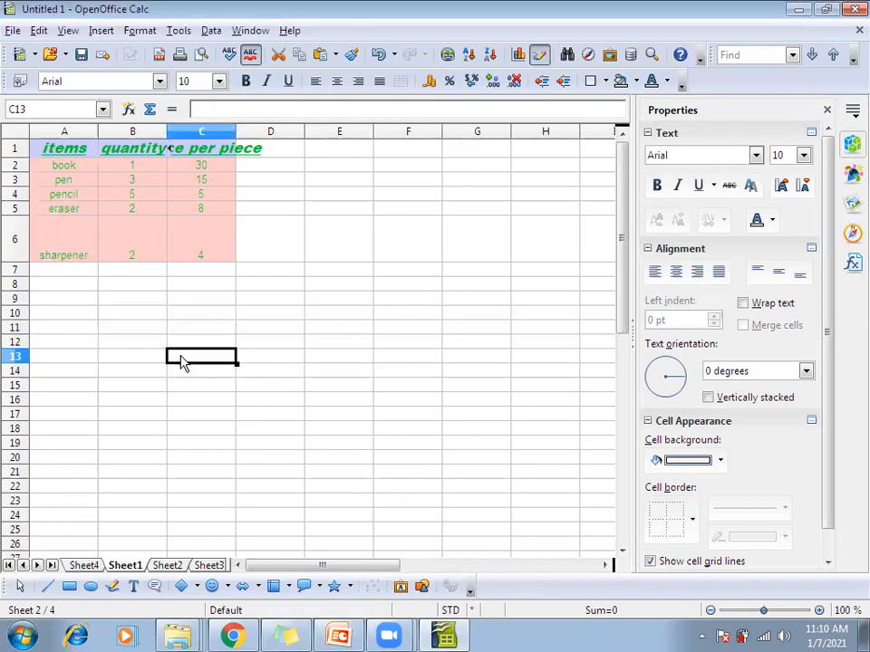
{"action": "left_click", "coordinate": [67, 154]}
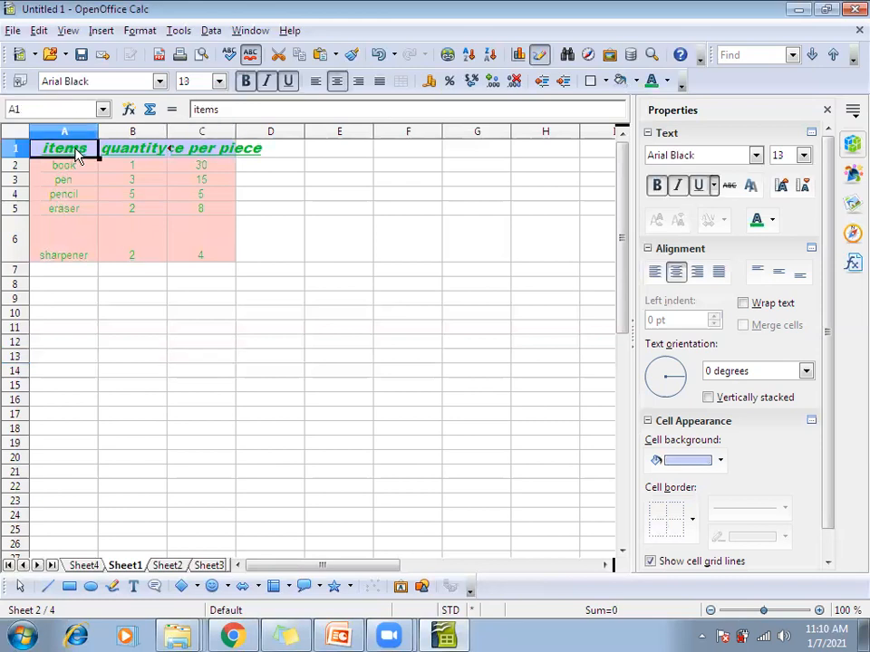
{"action": "left_click", "coordinate": [115, 154]}
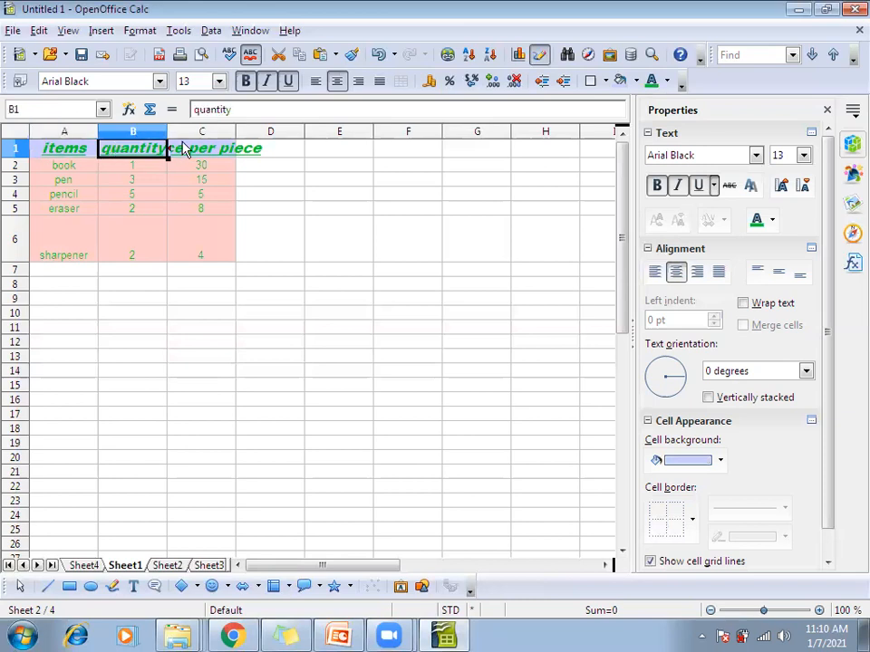
{"action": "left_click", "coordinate": [190, 147]}
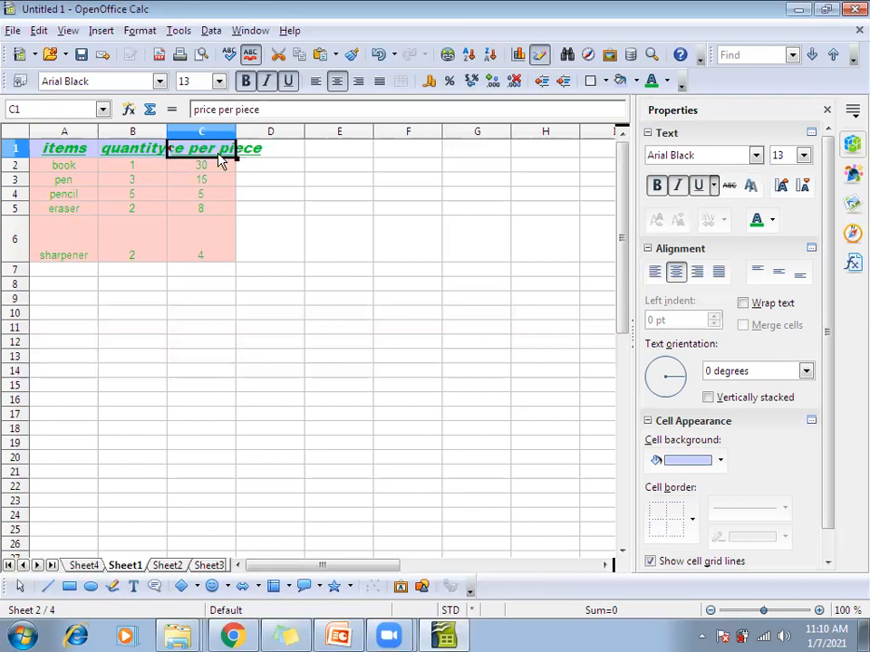
{"action": "left_click", "coordinate": [180, 181]}
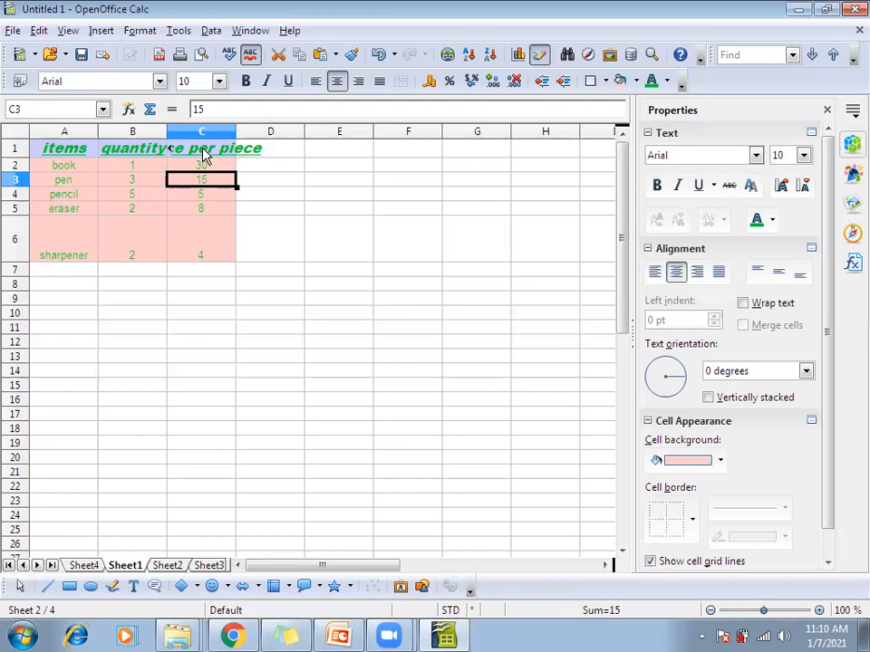
- Turn on text wrapping for the header cell C1, price per piece
{"action": "left_click", "coordinate": [202, 156]}
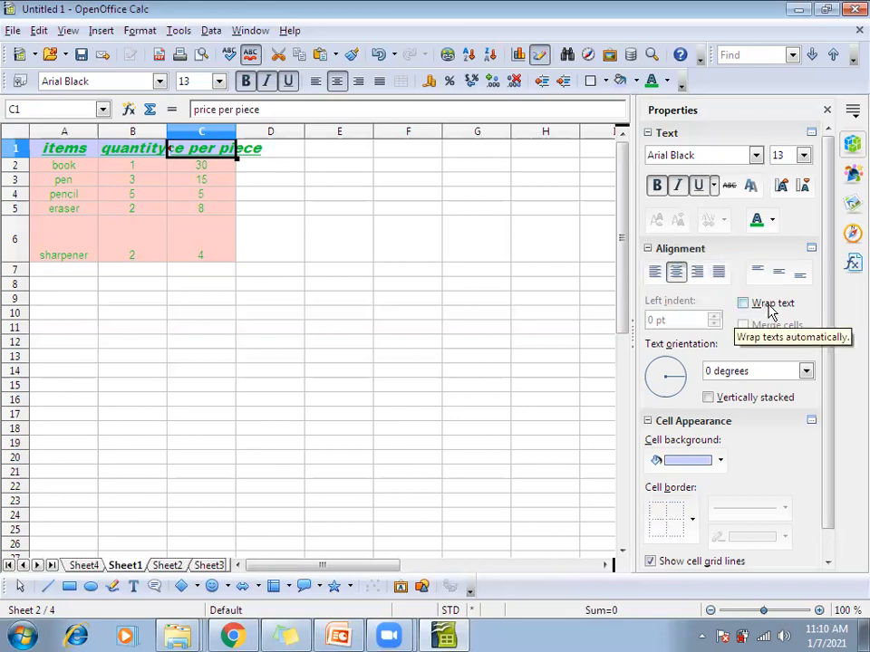
{"action": "left_click", "coordinate": [743, 306]}
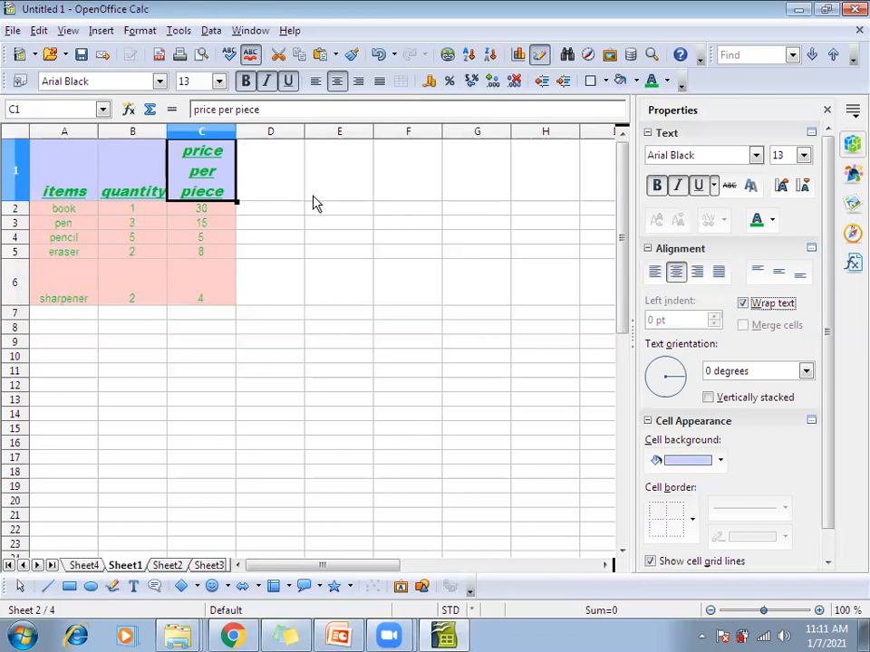
- Enter the word dharwad in cell F1, trying font size 18 while the cell is still being edited
{"action": "left_click", "coordinate": [414, 196]}
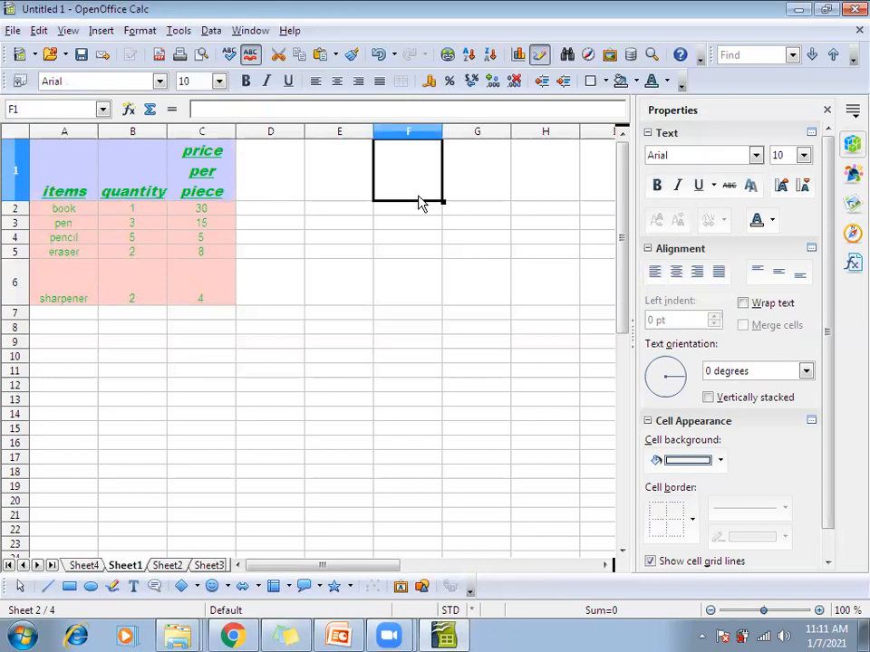
{"action": "type", "text": "dha"}
{"action": "type", "text": "rwad"}
{"action": "key", "text": "BackSpace"}
{"action": "type", "text": "ad"}
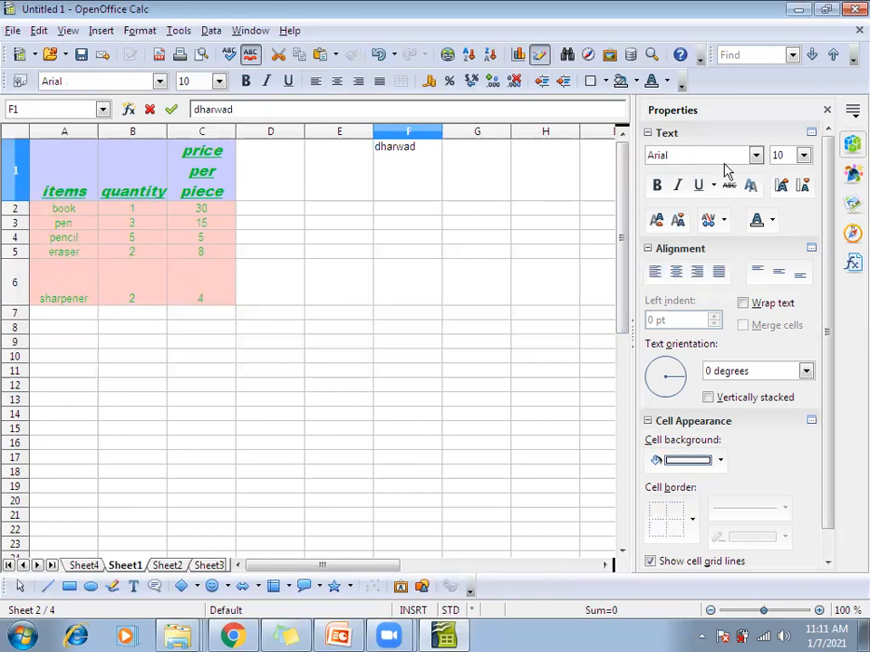
{"action": "left_click", "coordinate": [803, 157]}
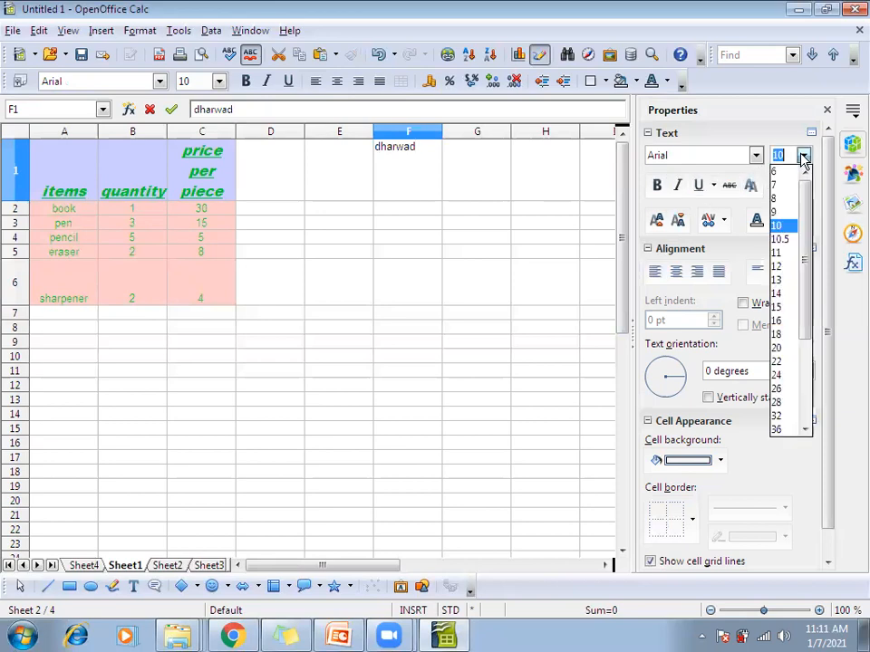
{"action": "left_click", "coordinate": [777, 336]}
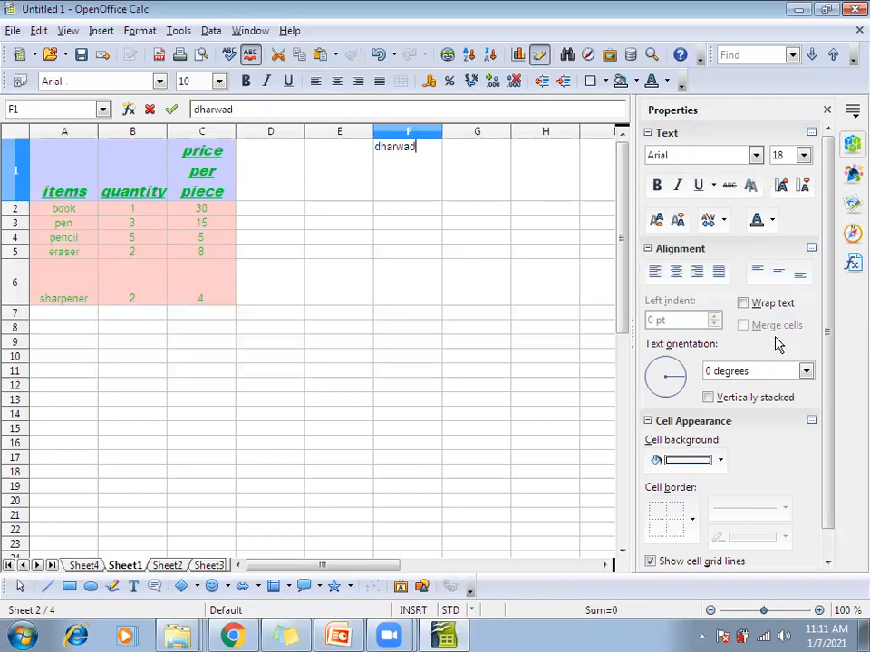
{"action": "key", "text": "Return"}
- Enlarge the text in cell F1 to font size 18 and then to 32, checking it with the cell deselected and reselected
{"action": "left_click", "coordinate": [410, 183]}
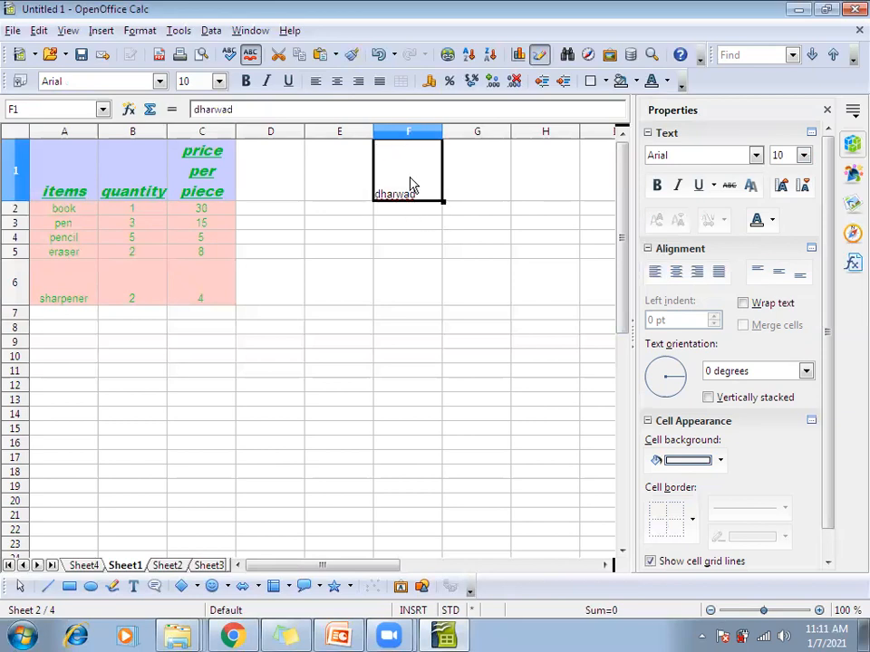
{"action": "left_click", "coordinate": [802, 156]}
{"action": "left_click", "coordinate": [777, 335]}
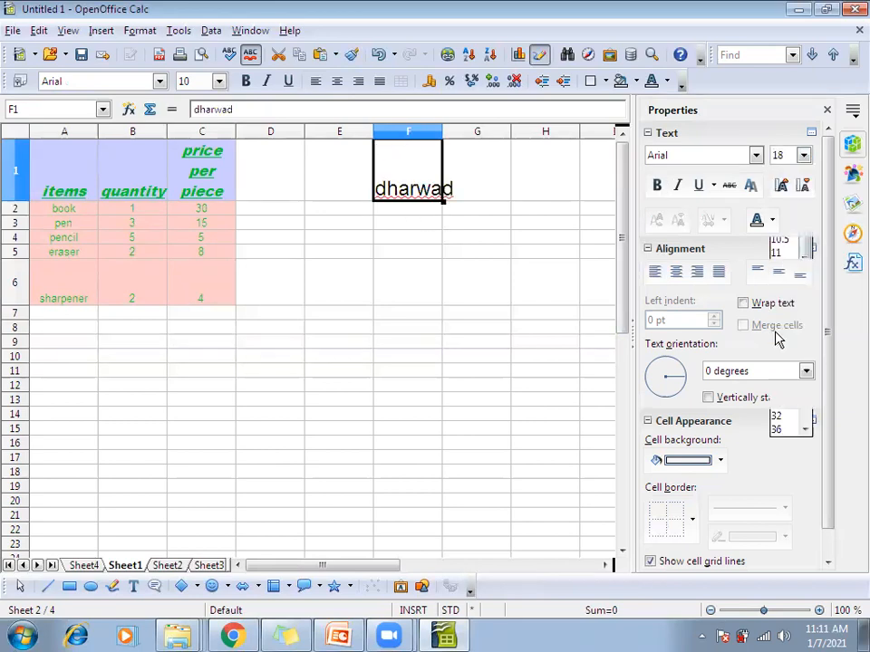
{"action": "left_click", "coordinate": [804, 156]}
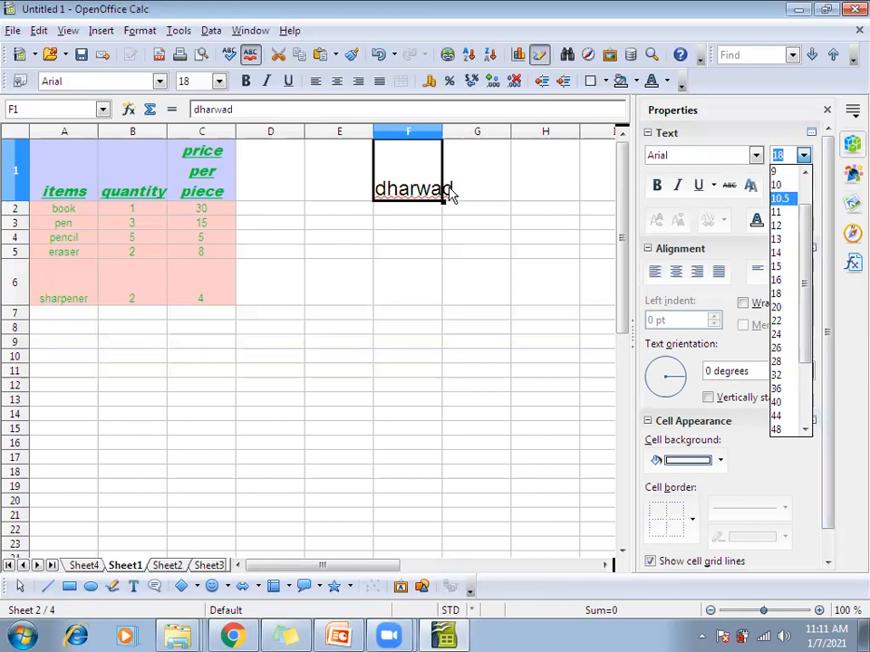
{"action": "left_click", "coordinate": [777, 376]}
{"action": "left_click", "coordinate": [412, 284]}
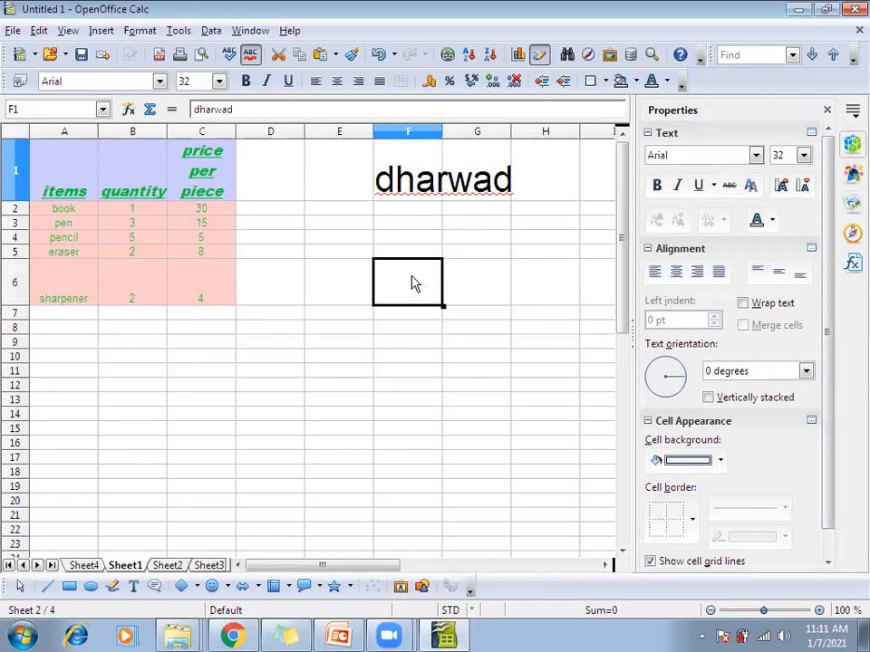
{"action": "left_click", "coordinate": [425, 181]}
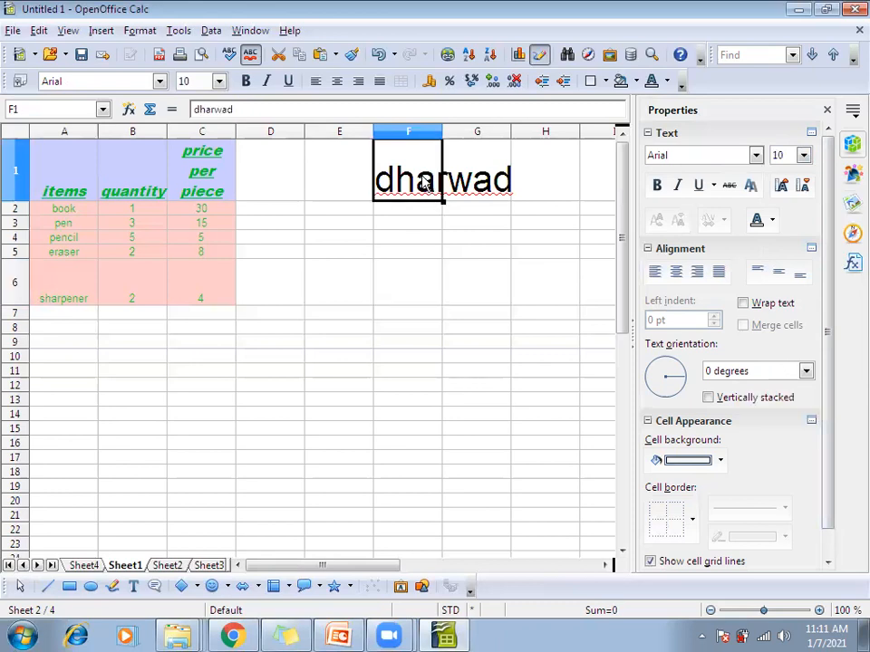
- Enter the word school in cell G1, beside the oversized dharwad text
{"action": "left_click", "coordinate": [471, 169]}
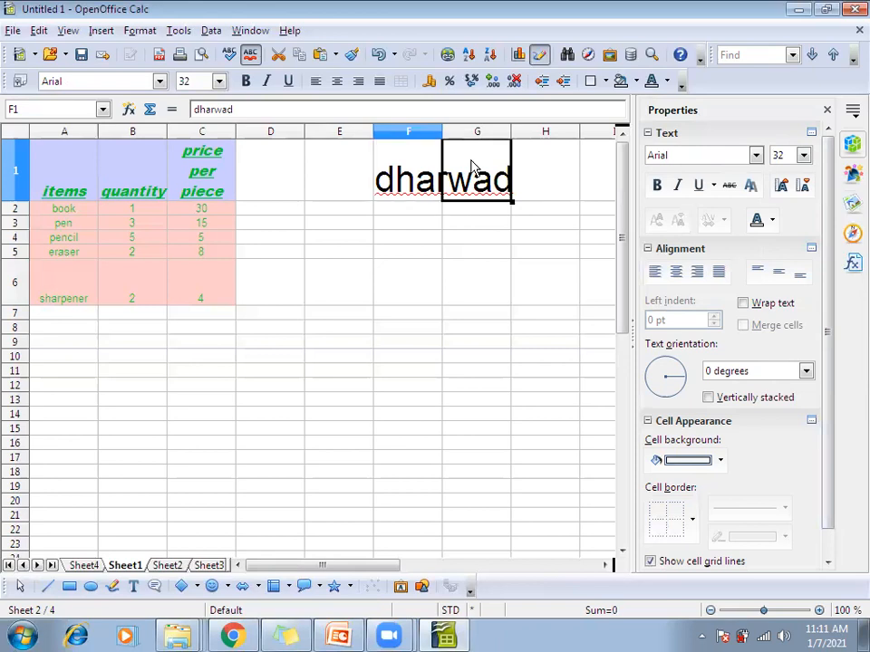
{"action": "type", "text": "sh"}
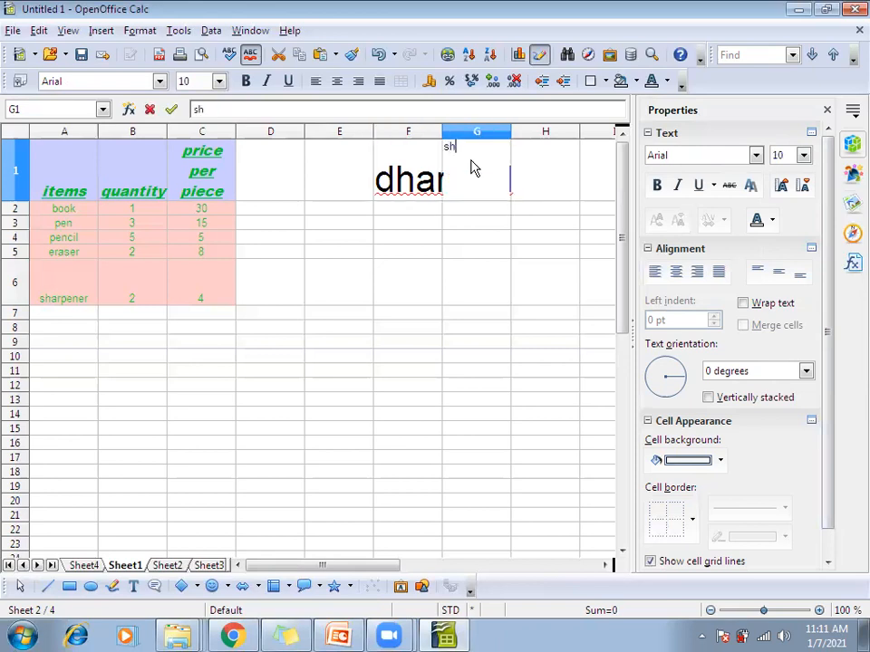
{"action": "key", "text": "BackSpace"}
{"action": "type", "text": "chool"}
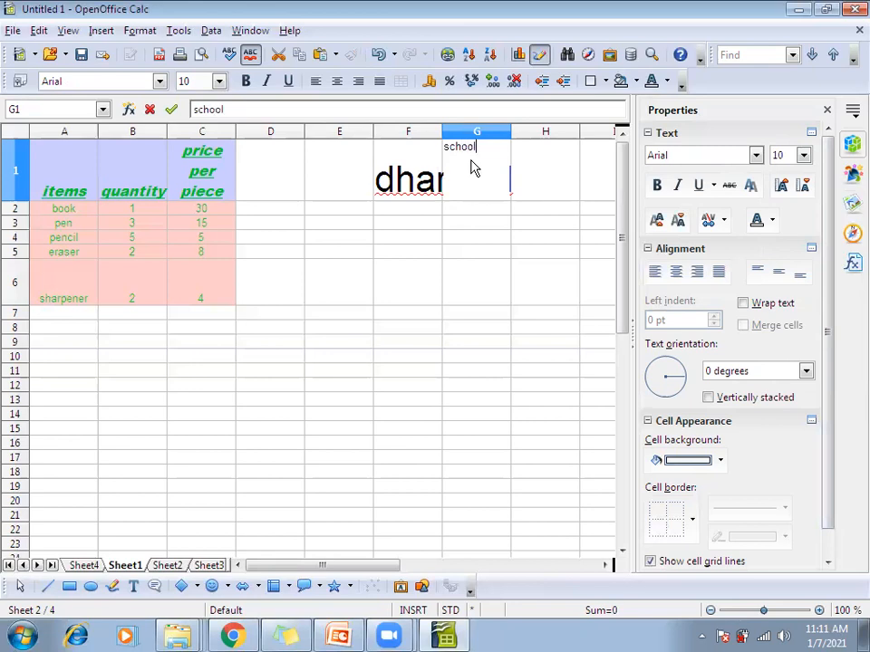
{"action": "left_click", "coordinate": [448, 338]}
{"action": "left_click", "coordinate": [464, 175]}
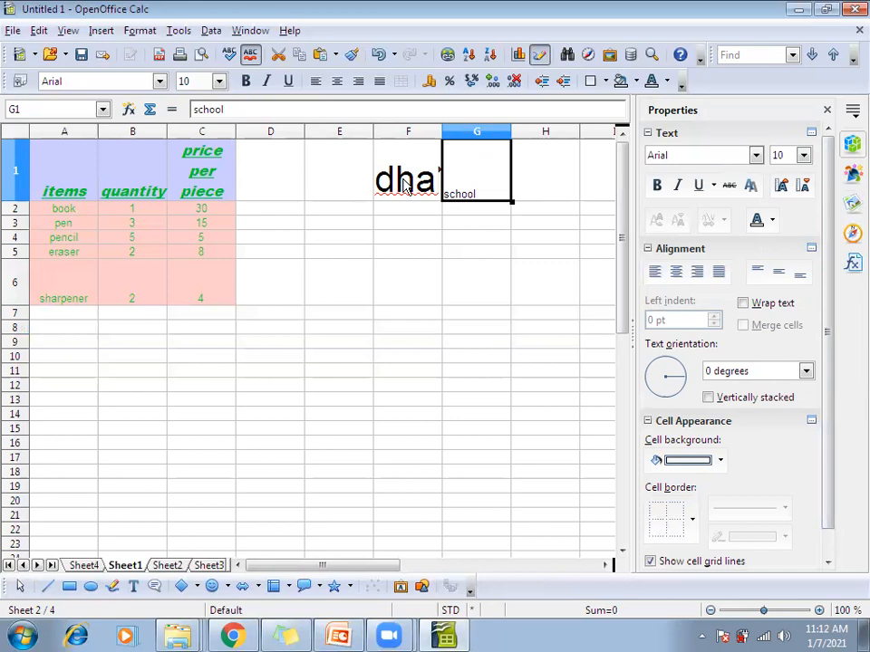
- Turn on text wrapping for cell F1 containing dharwad
{"action": "left_click", "coordinate": [405, 185]}
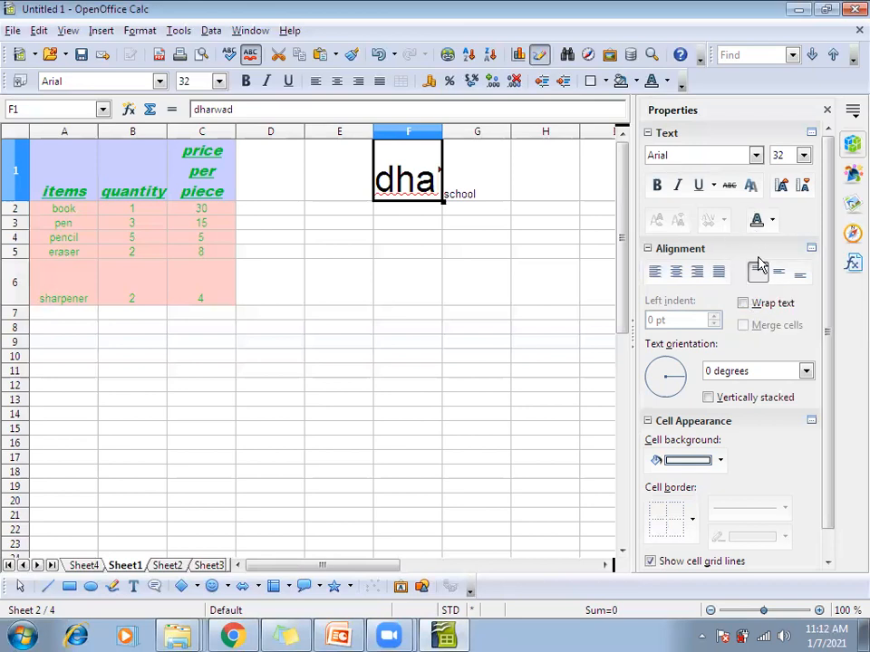
{"action": "left_click", "coordinate": [743, 305]}
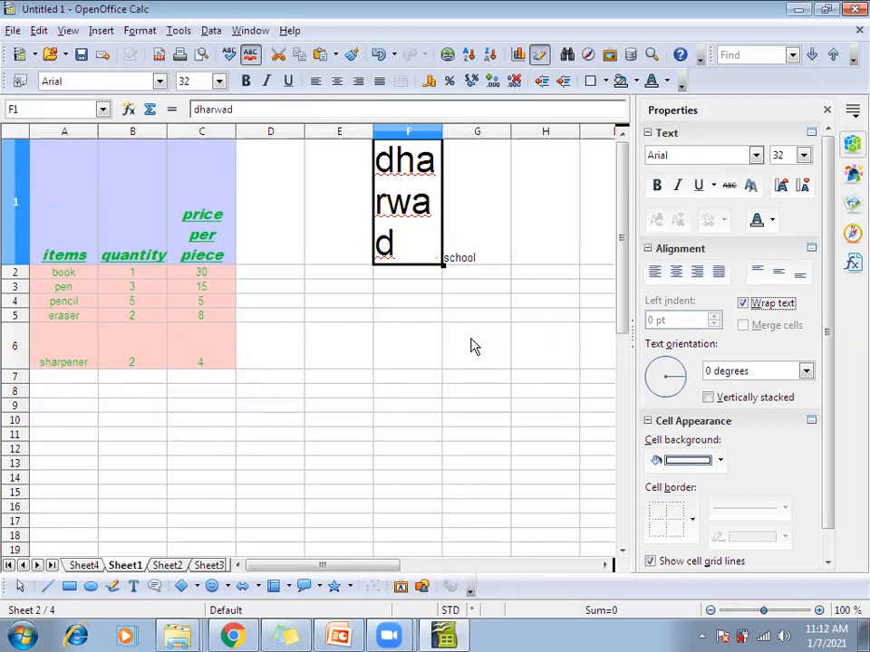
- Switch to the PowerPoint presentation and review the slides from Formatting Tools through Format Cells to Calculations using Functions in Calc
{"action": "left_click", "coordinate": [342, 637]}
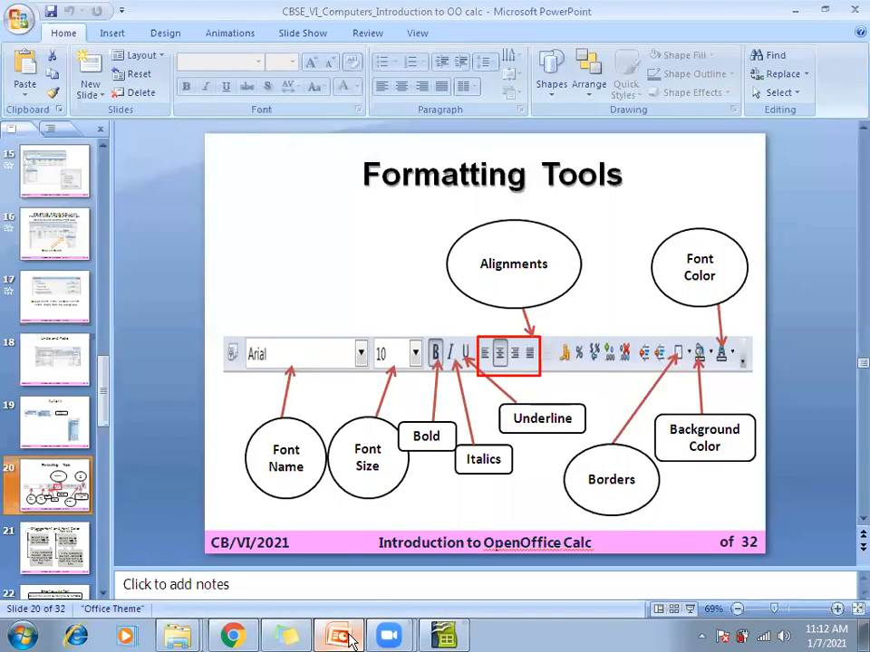
{"action": "key", "text": "Down"}
{"action": "key", "text": "Down"}
{"action": "key", "text": "Down"}
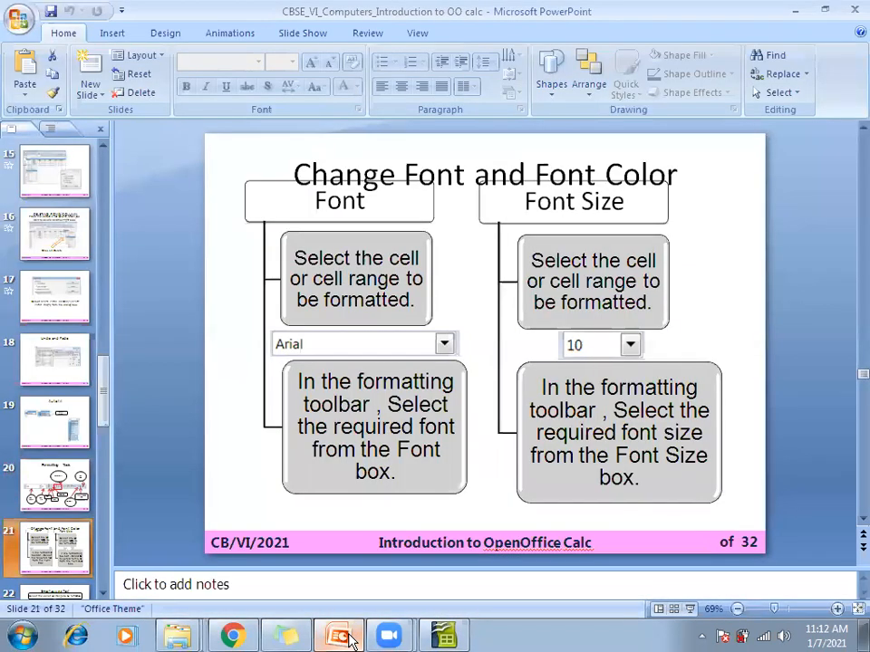
{"action": "key", "text": "Down"}
{"action": "key", "text": "Down"}
{"action": "key", "text": "Down"}
{"action": "key", "text": "Down"}
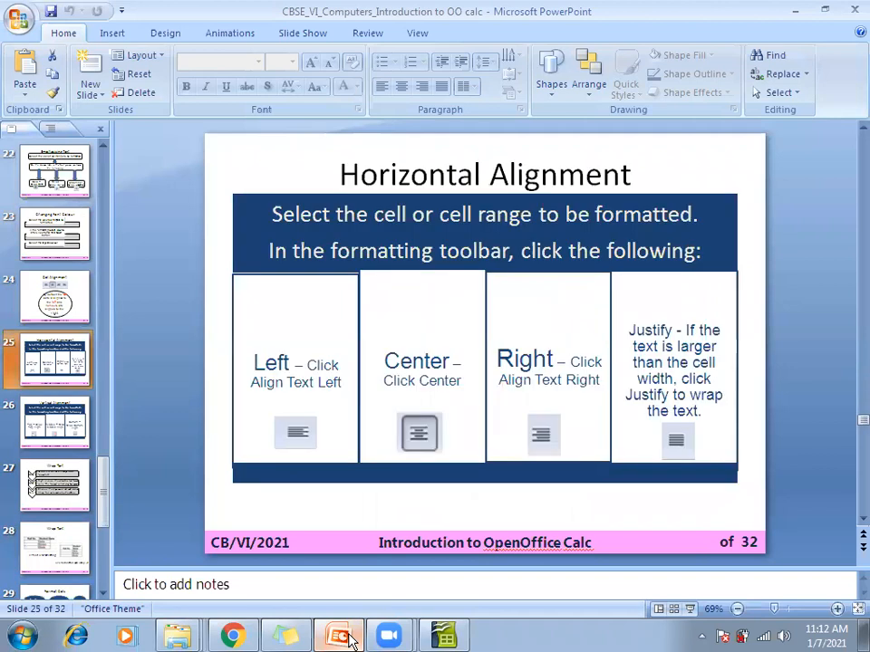
{"action": "key", "text": "Down"}
{"action": "key", "text": "Down"}
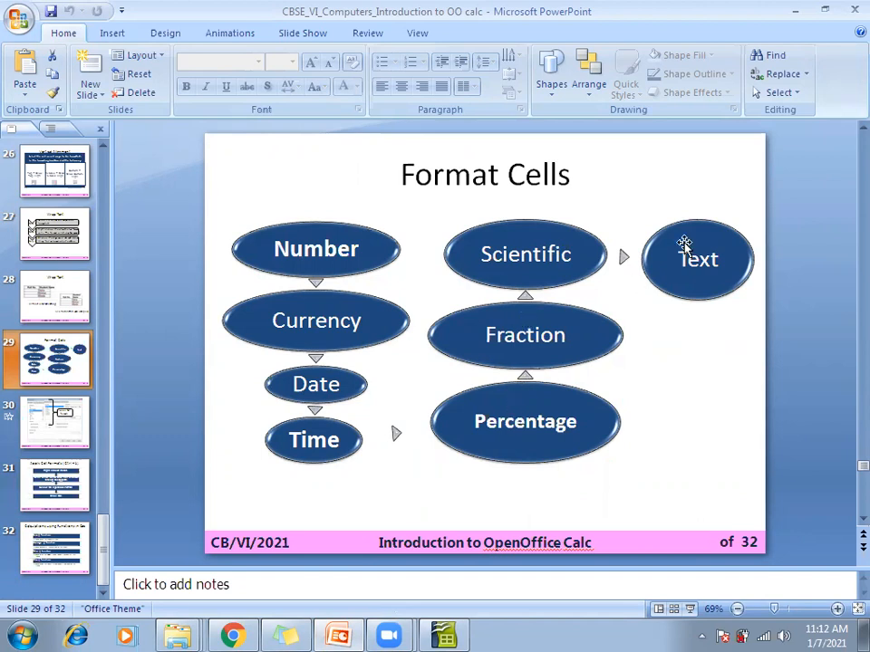
{"action": "key", "text": "Page_Down"}
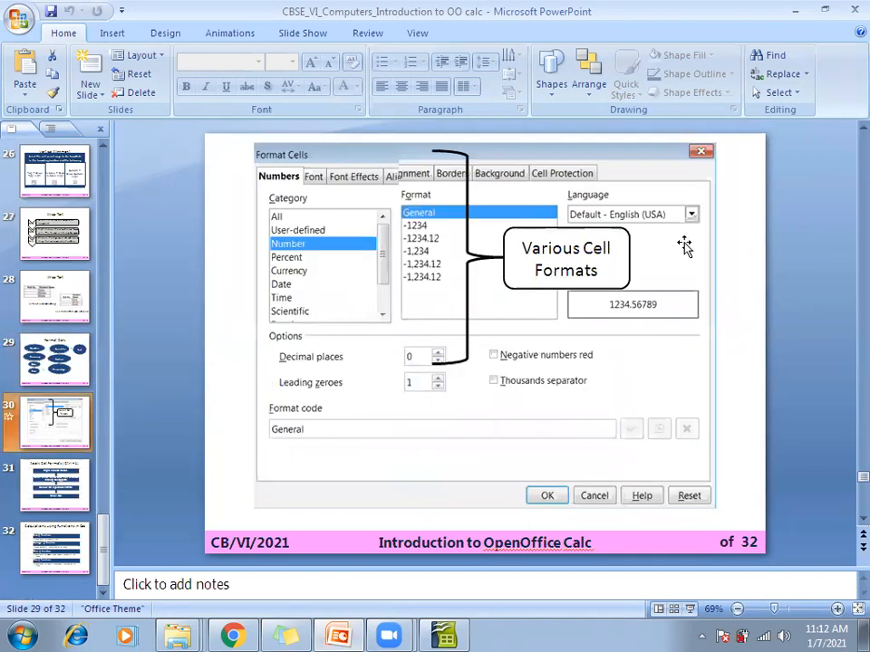
{"action": "key", "text": "Page_Down"}
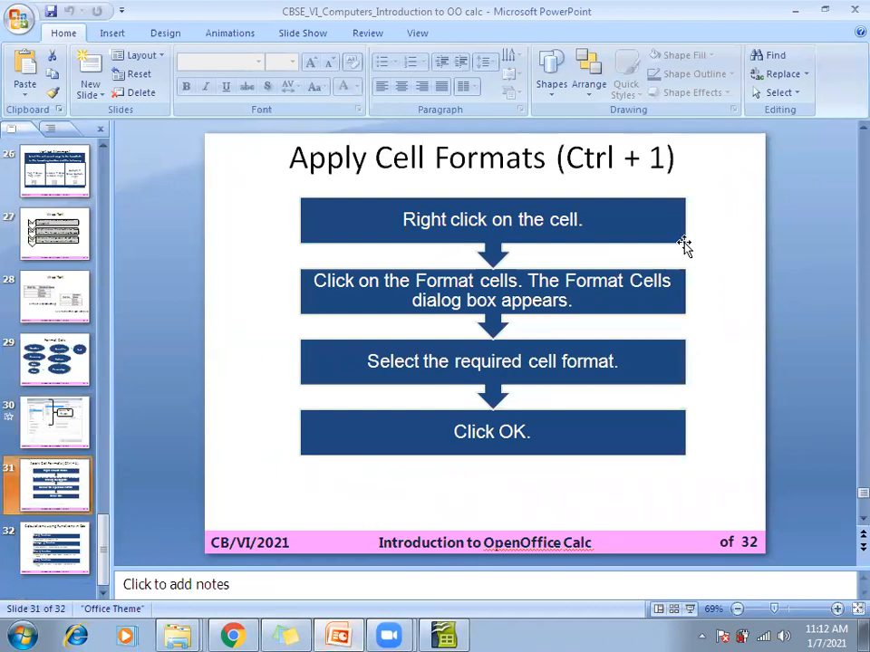
{"action": "key", "text": "Page_Down"}
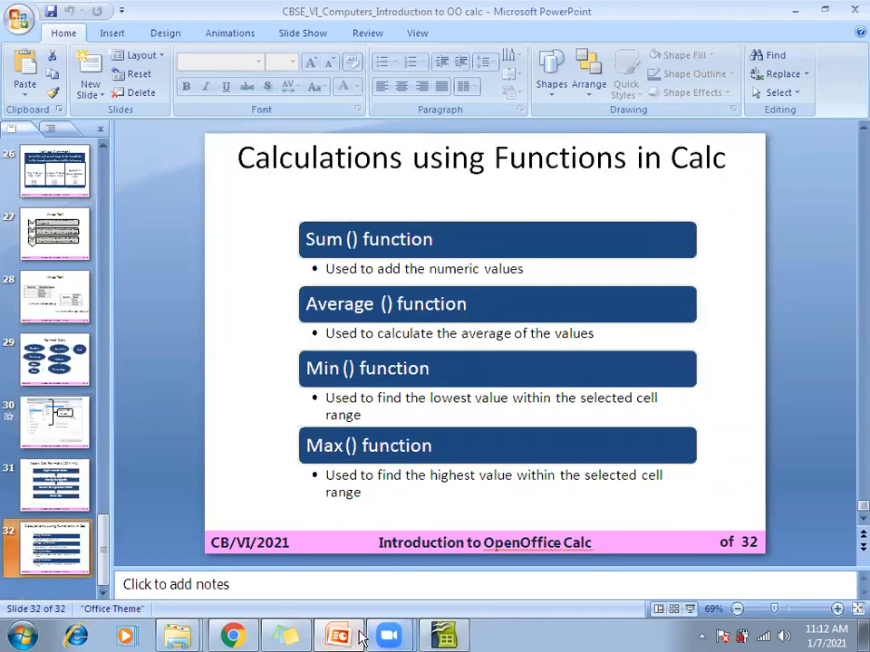
- Switch back to OpenOffice Calc and enter the number 12 in cell E6
{"action": "left_click", "coordinate": [443, 635]}
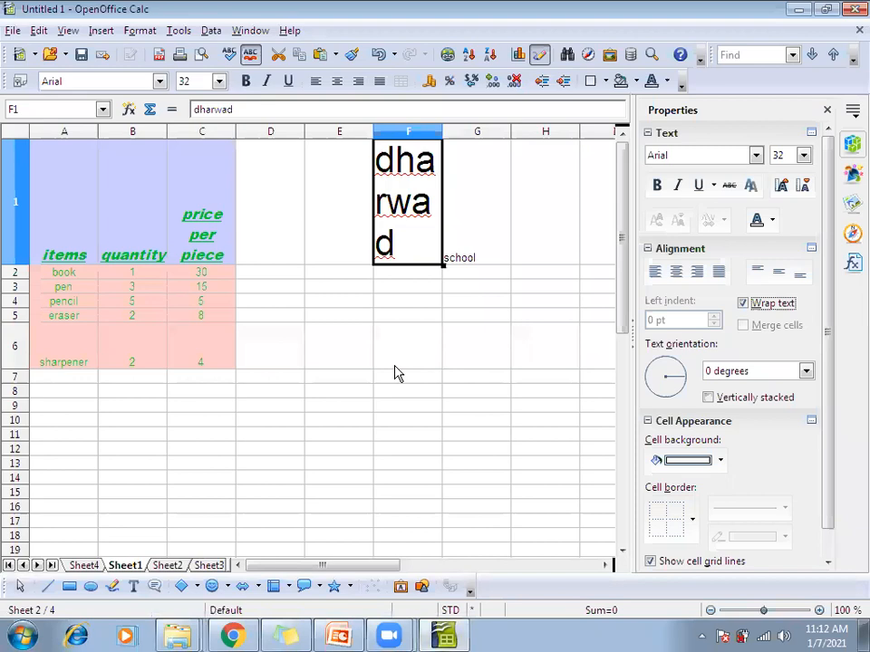
{"action": "left_click", "coordinate": [334, 364]}
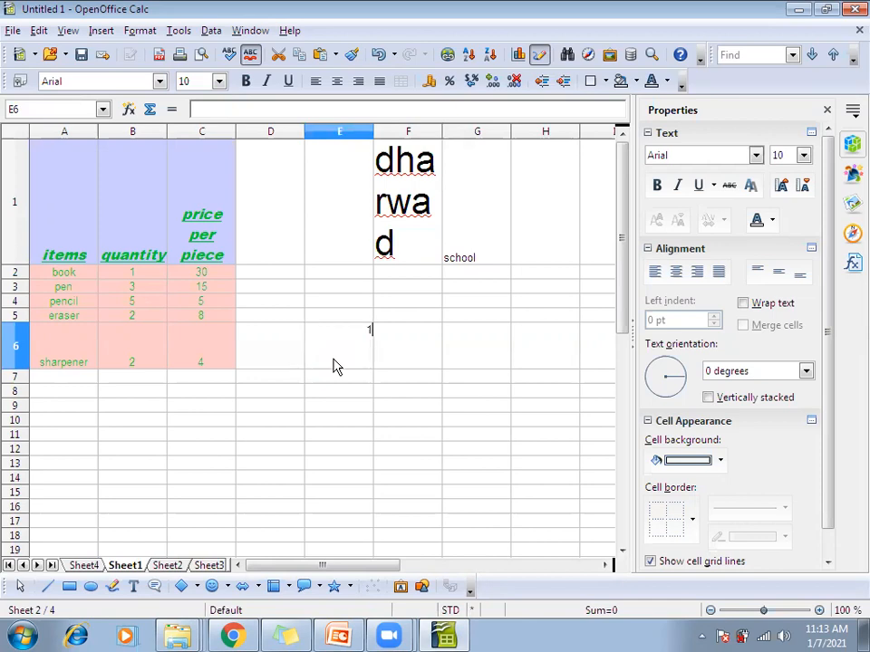
{"action": "type", "text": "12"}
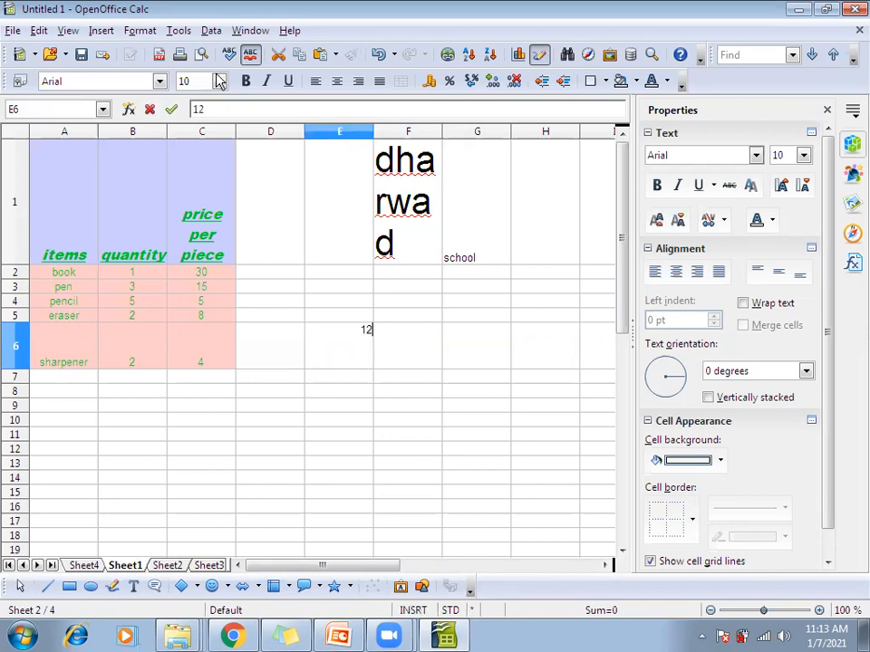
- Open the cell format settings for E6 and review the number categories from Percent, Currency and Date through Boolean Value and Text
{"action": "left_click", "coordinate": [152, 31]}
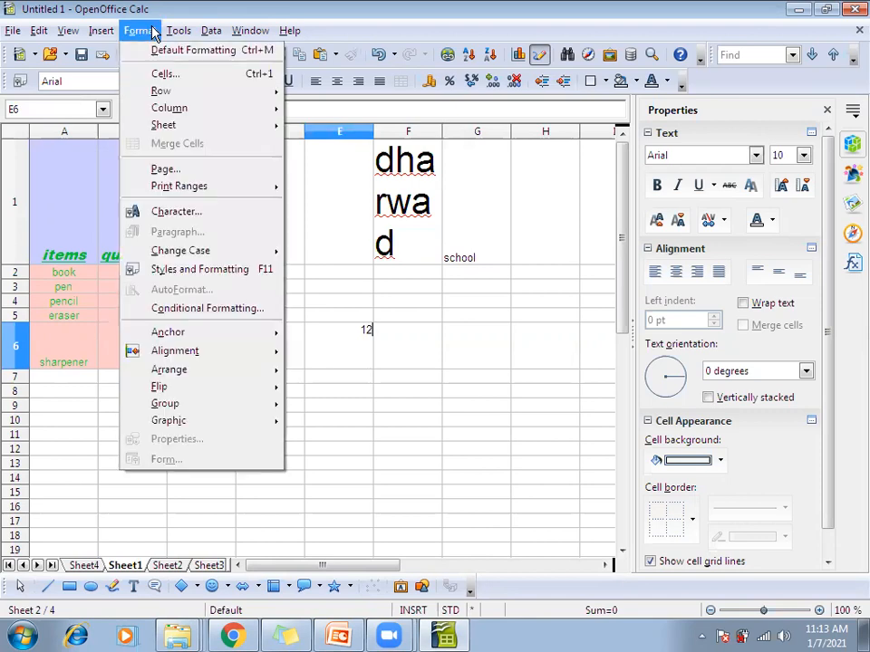
{"action": "left_click", "coordinate": [152, 74]}
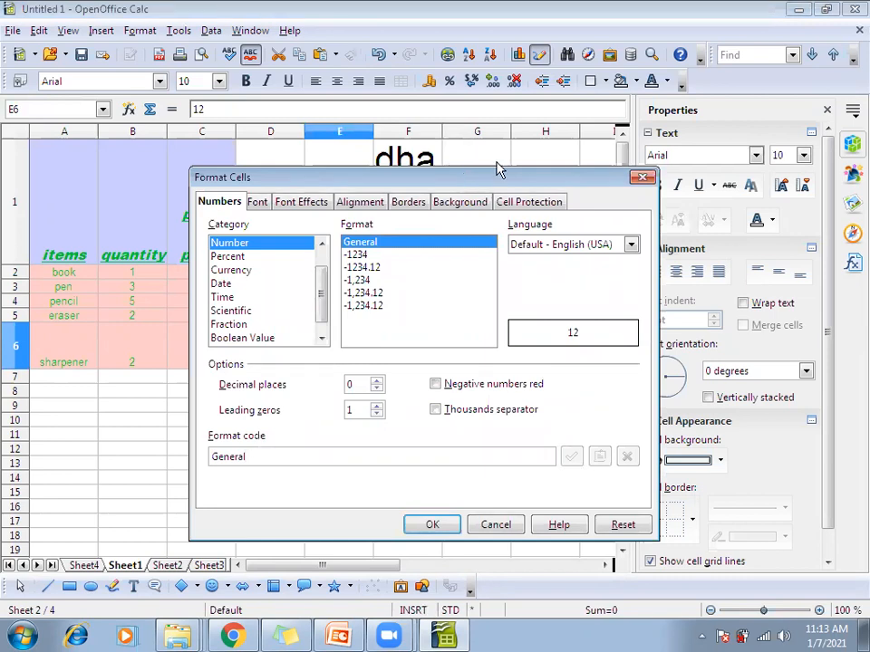
{"action": "left_click_drag", "start_coordinate": [497, 170], "coordinate": [698, 114]}
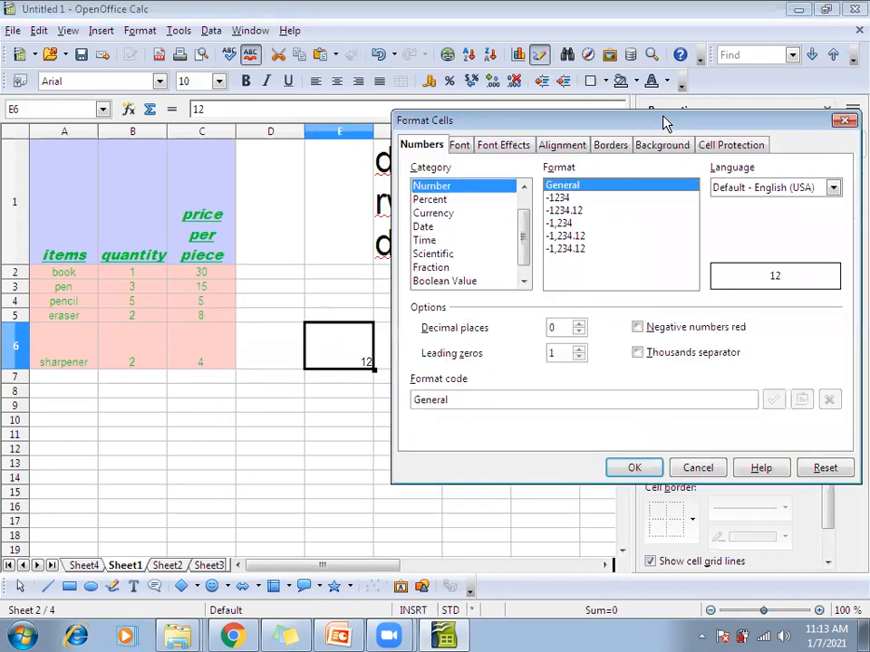
{"action": "left_click", "coordinate": [450, 200]}
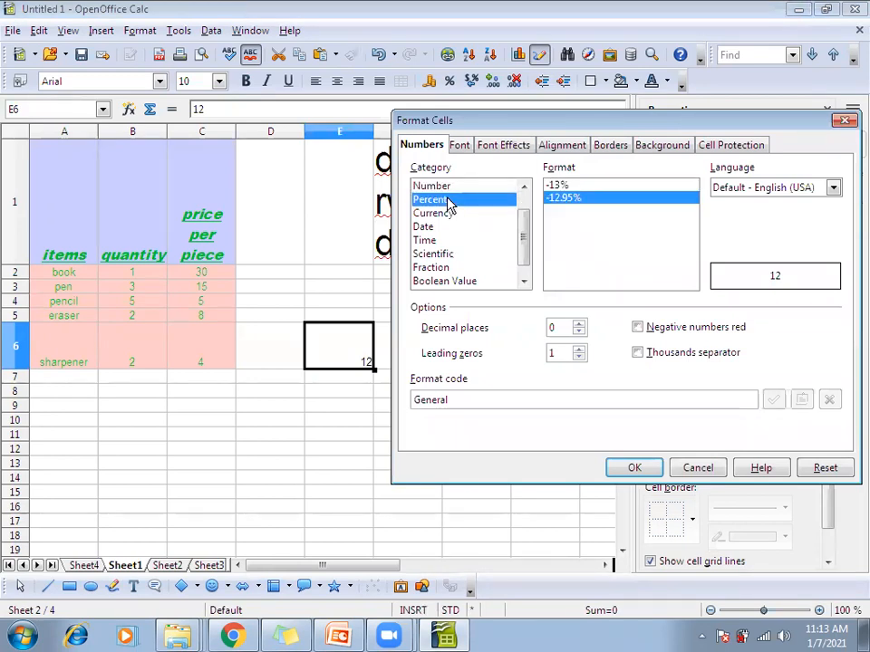
{"action": "left_click", "coordinate": [434, 214]}
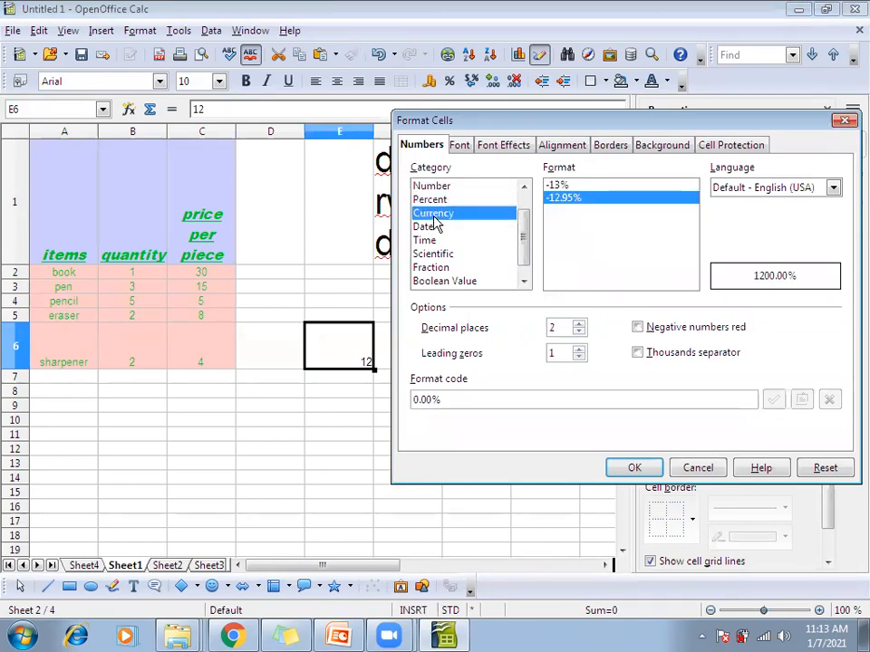
{"action": "left_click", "coordinate": [424, 227]}
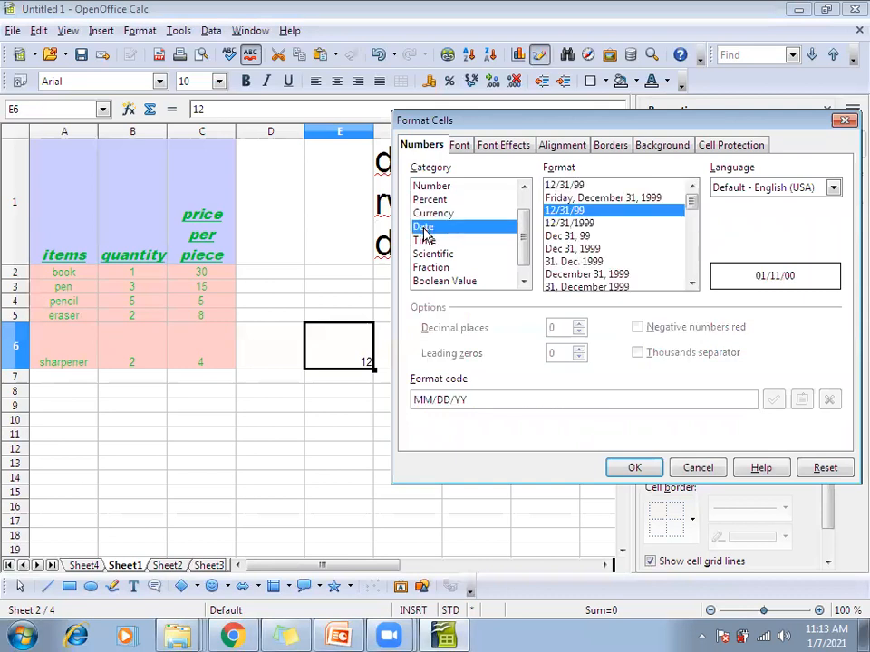
{"action": "left_click", "coordinate": [428, 241]}
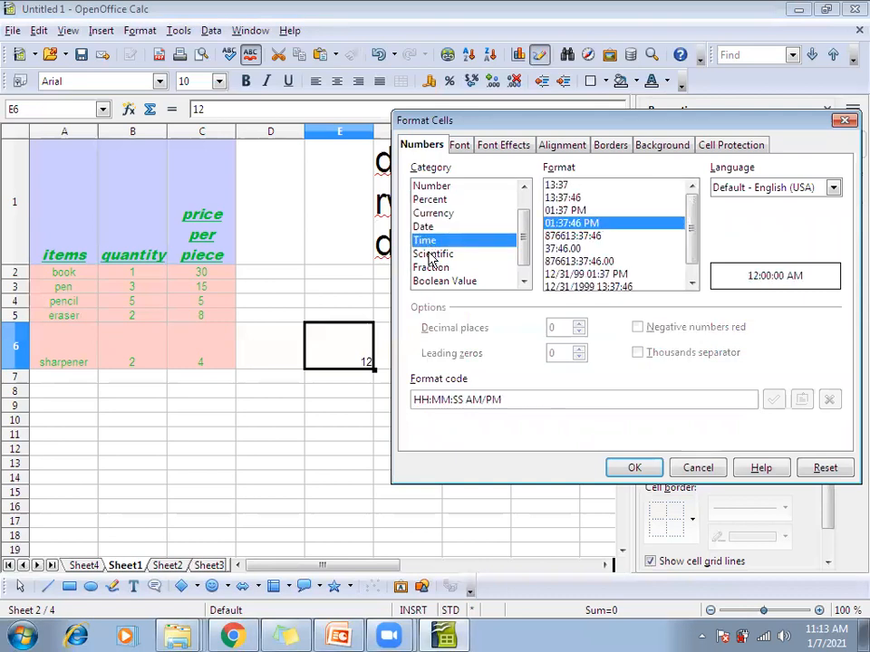
{"action": "left_click", "coordinate": [432, 255]}
{"action": "left_click", "coordinate": [429, 268]}
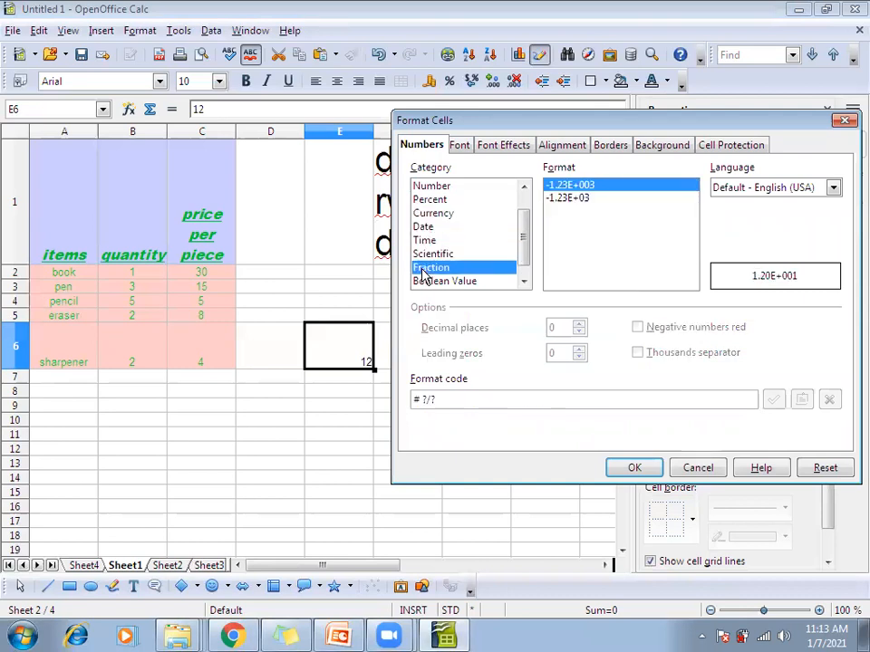
{"action": "left_click", "coordinate": [438, 282]}
{"action": "left_click", "coordinate": [522, 282]}
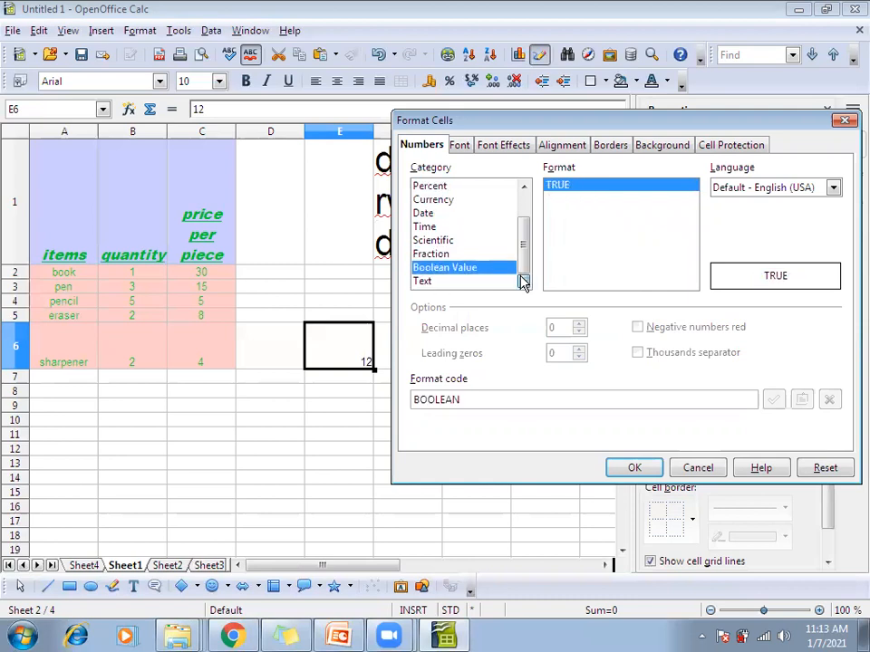
{"action": "left_click", "coordinate": [463, 282]}
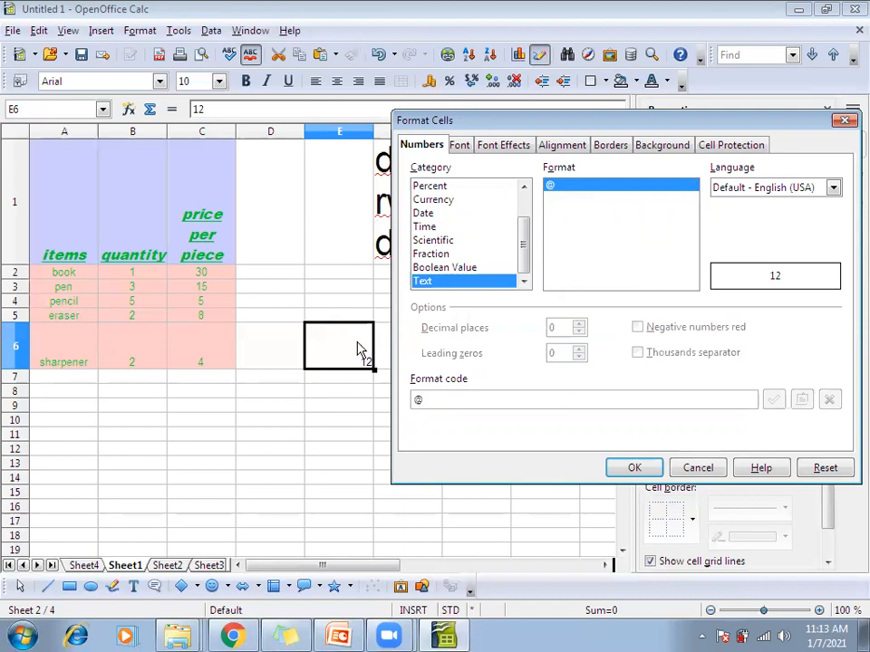
- Apply the Percent format to cell E6 and remove its two decimal places
{"action": "left_click", "coordinate": [439, 187]}
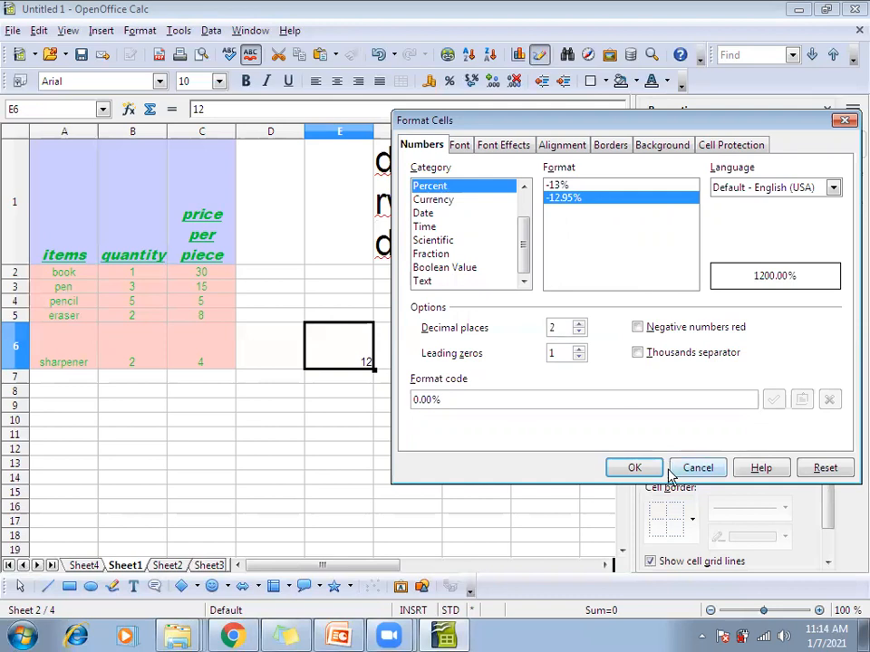
{"action": "left_click", "coordinate": [634, 467]}
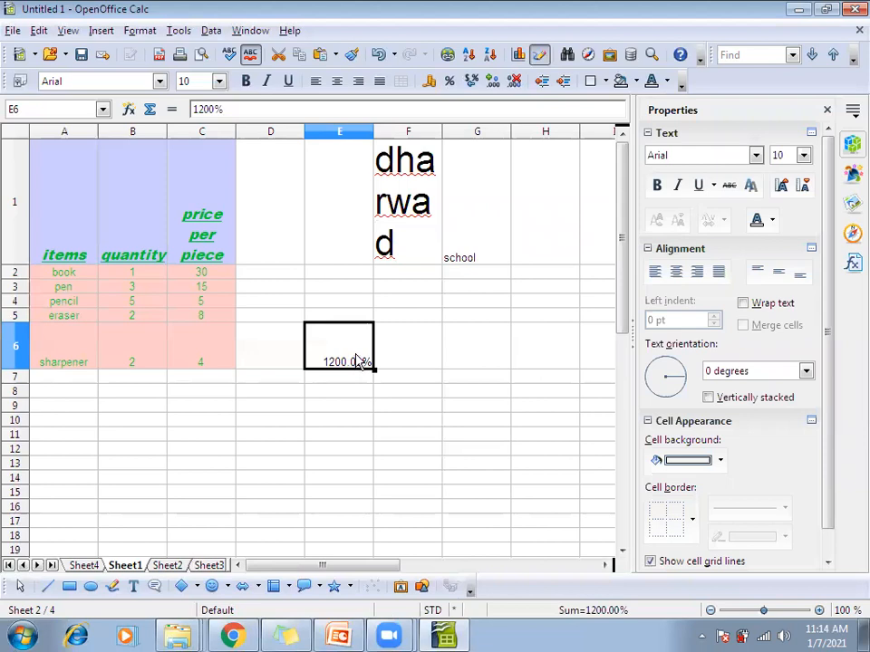
{"action": "left_click", "coordinate": [514, 82]}
{"action": "left_click", "coordinate": [515, 81]}
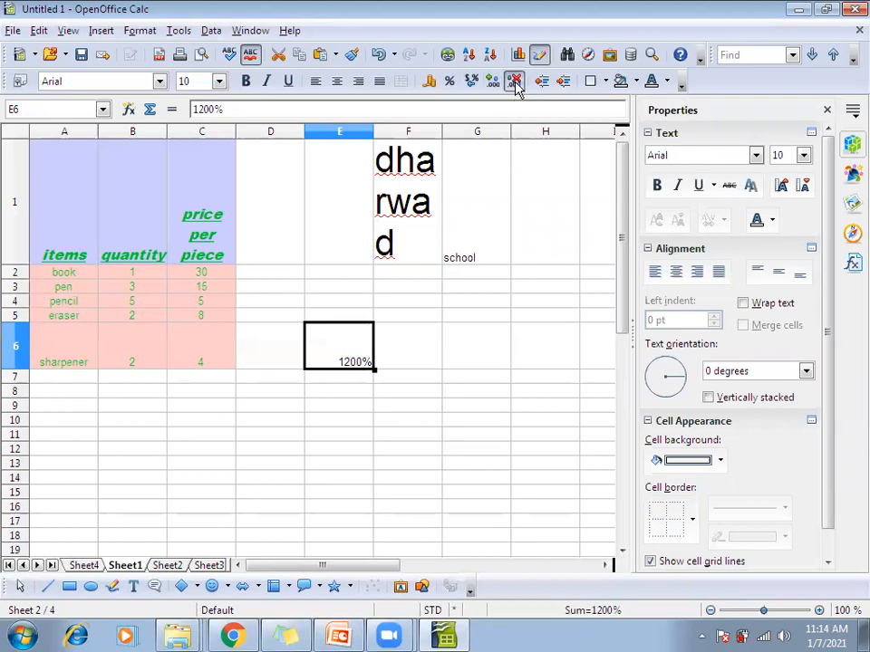
- Delete everything in cell E6, using the Delete all option
{"action": "left_click_drag", "start_coordinate": [332, 408], "coordinate": [398, 262]}
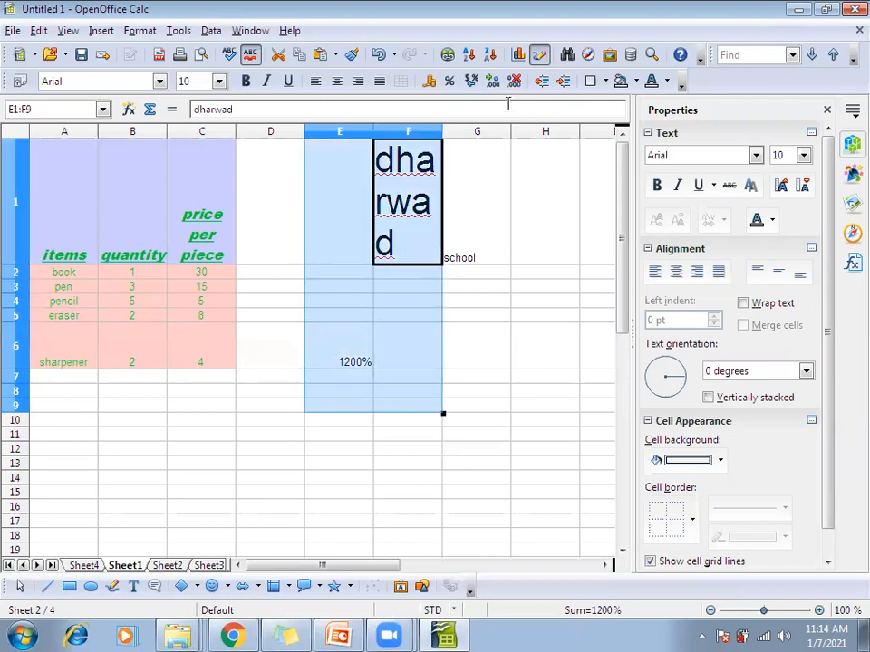
{"action": "left_click", "coordinate": [351, 363]}
{"action": "key", "text": "BackSpace"}
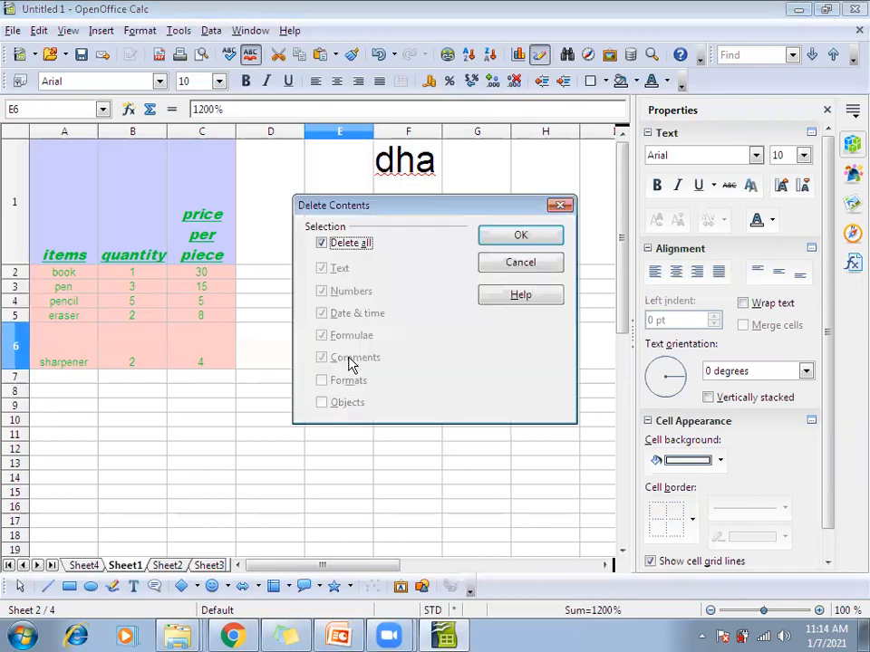
{"action": "left_click", "coordinate": [522, 243]}
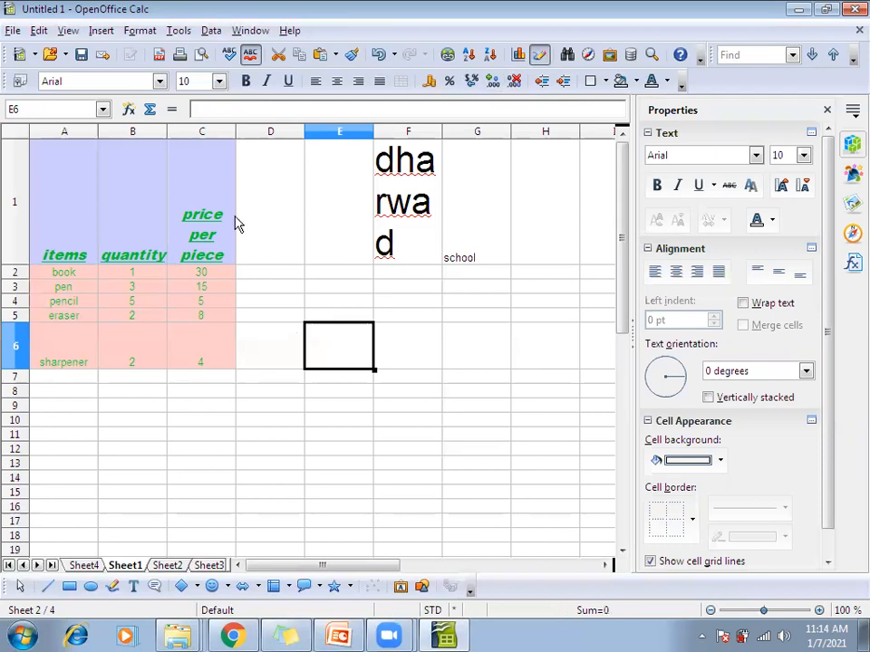
- Format the empty cell E6 as Currency in USD $ English (USA), with the -$1,234.00 format
{"action": "right_click", "coordinate": [342, 363]}
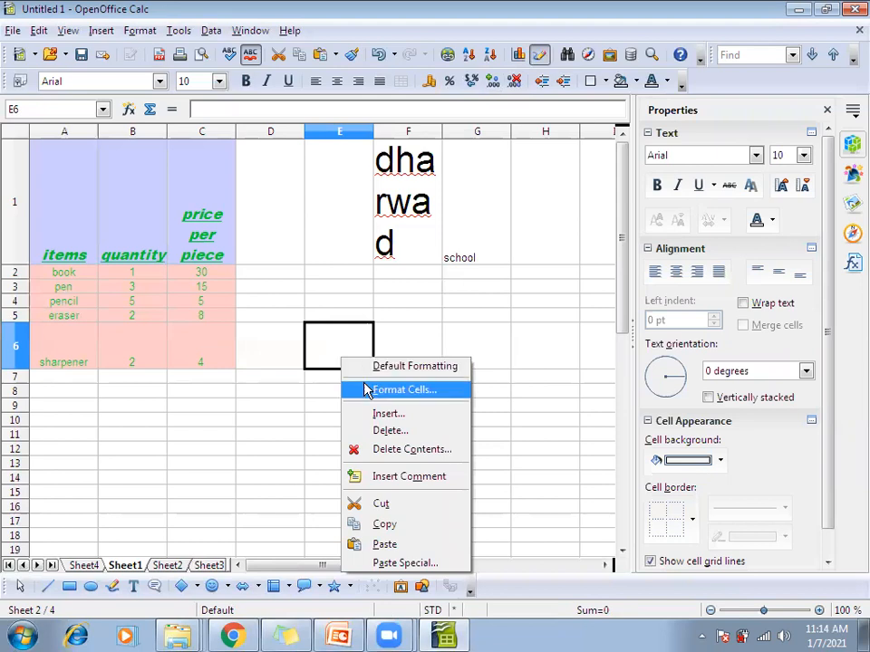
{"action": "left_click", "coordinate": [365, 390]}
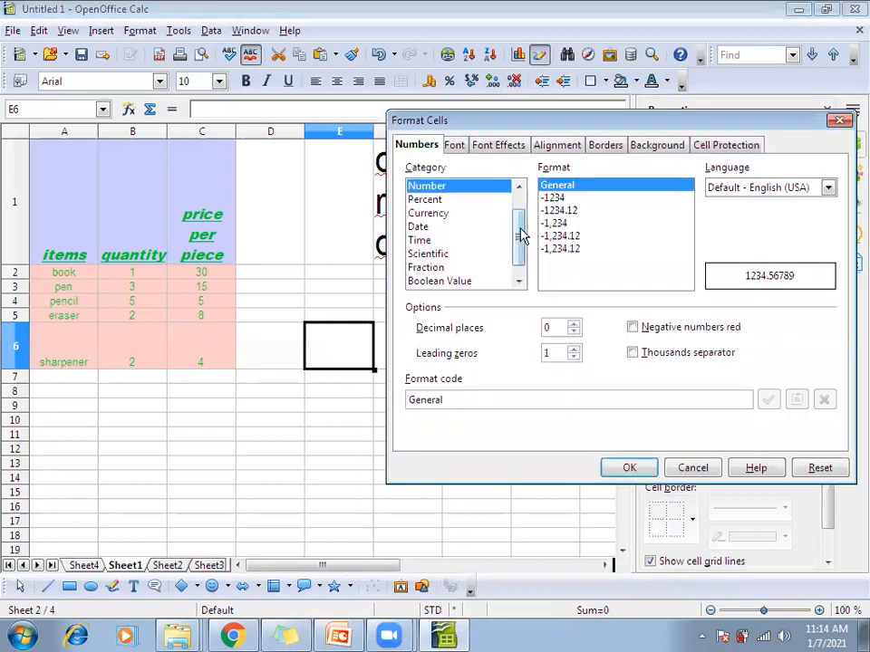
{"action": "left_click", "coordinate": [439, 201]}
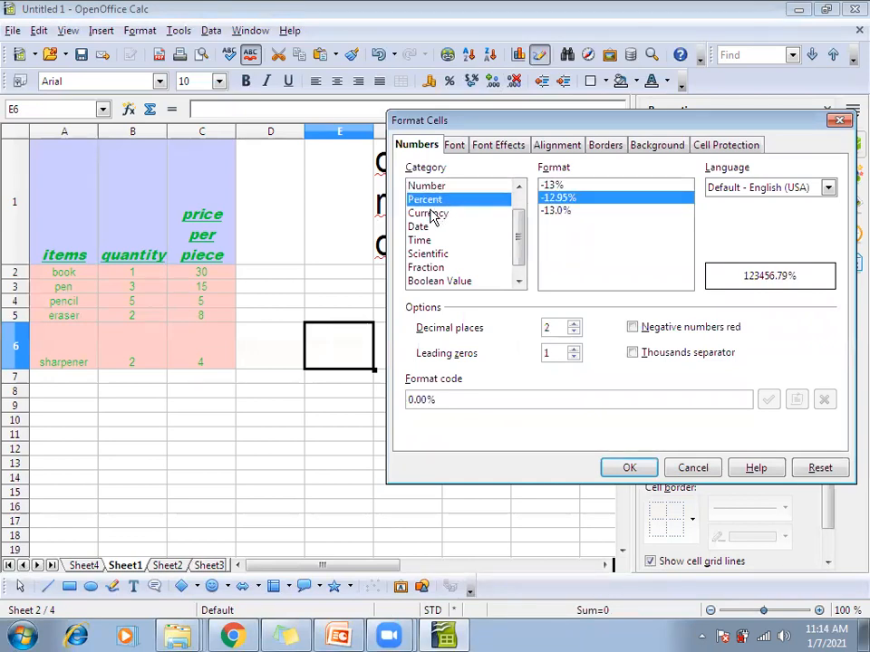
{"action": "left_click", "coordinate": [433, 215]}
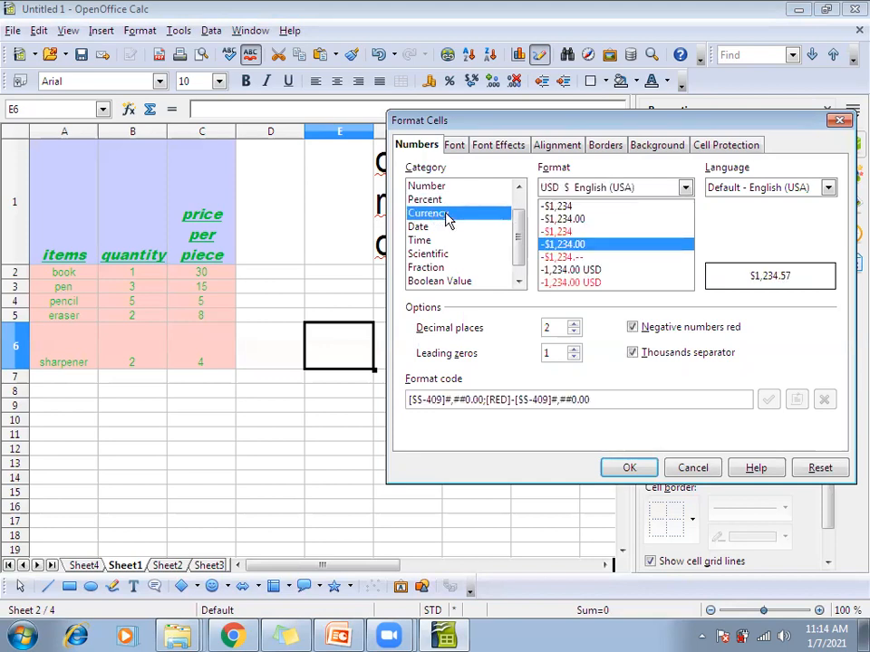
{"action": "left_click", "coordinate": [631, 467]}
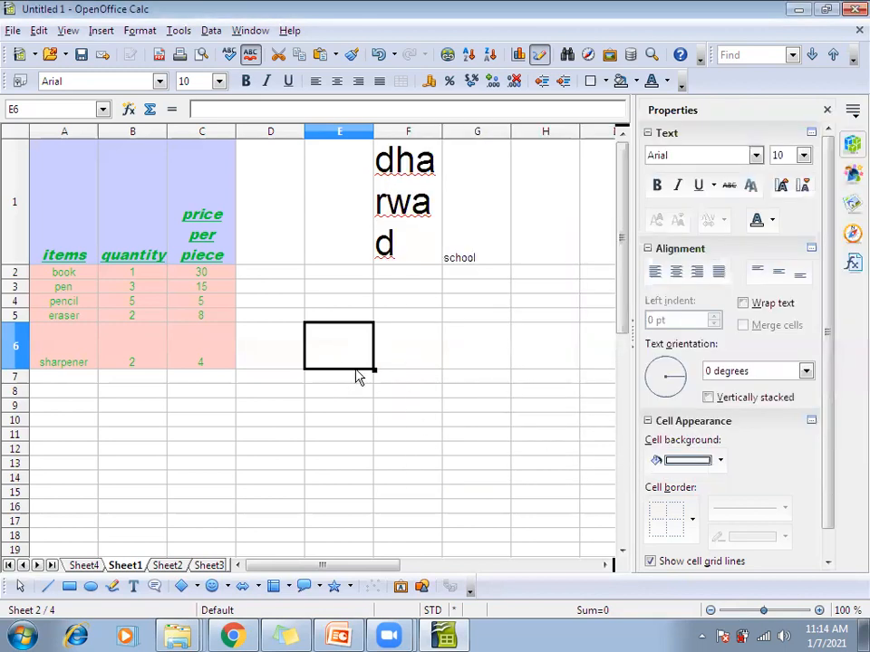
- Enter the number 45 in the currency-formatted cell E6
{"action": "left_click", "coordinate": [324, 419]}
{"action": "left_click", "coordinate": [337, 352]}
{"action": "type", "text": "5"}
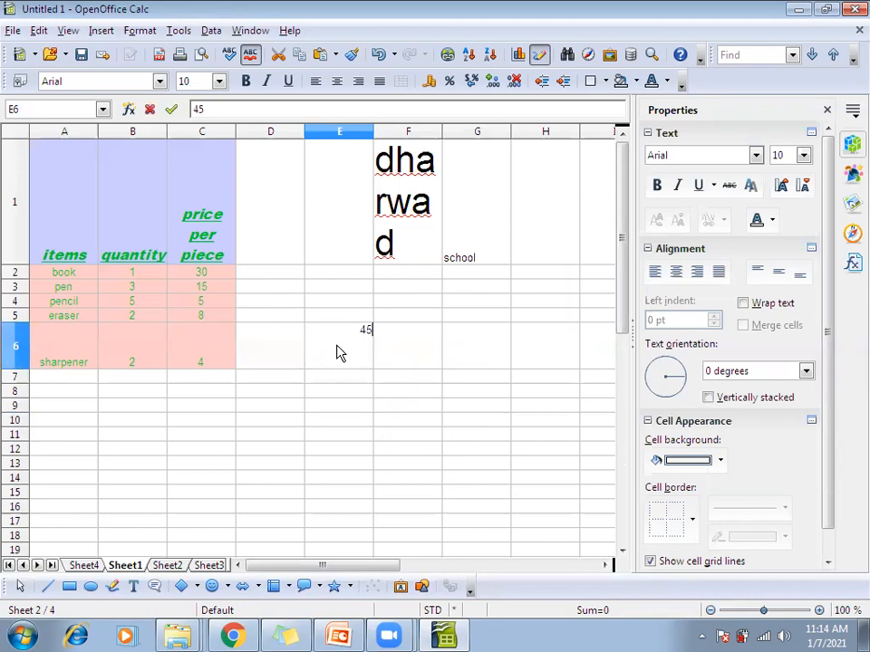
{"action": "left_click", "coordinate": [353, 410]}
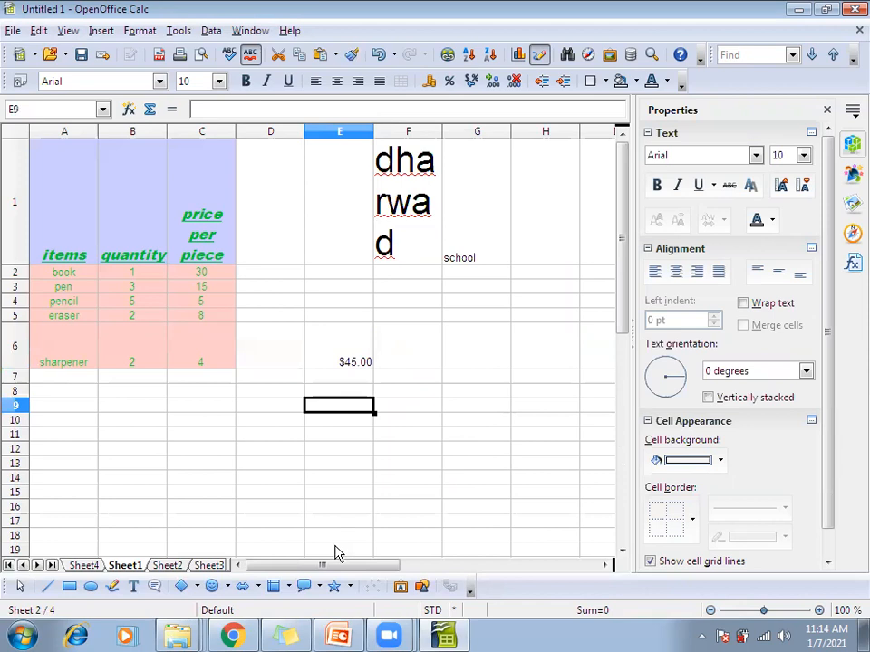
- Format cell F6 as a Date, using the Dec 31, 1999 display format
{"action": "left_click", "coordinate": [410, 360]}
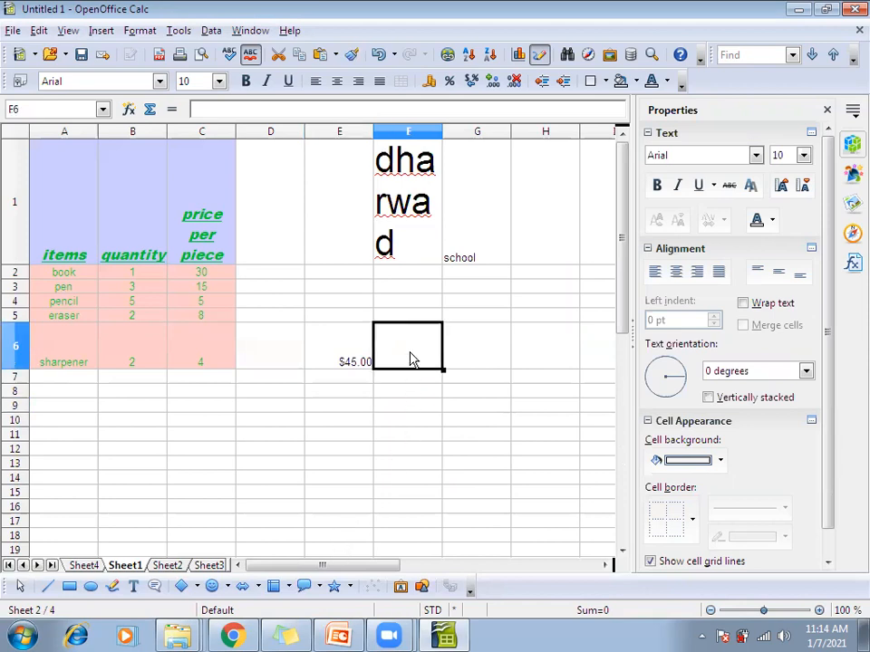
{"action": "right_click", "coordinate": [410, 360]}
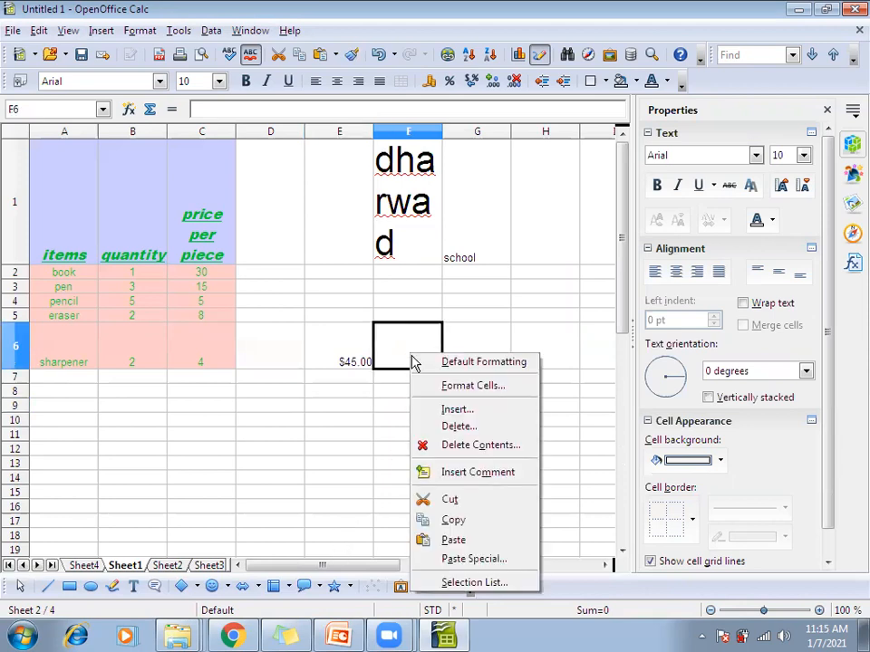
{"action": "left_click", "coordinate": [424, 388]}
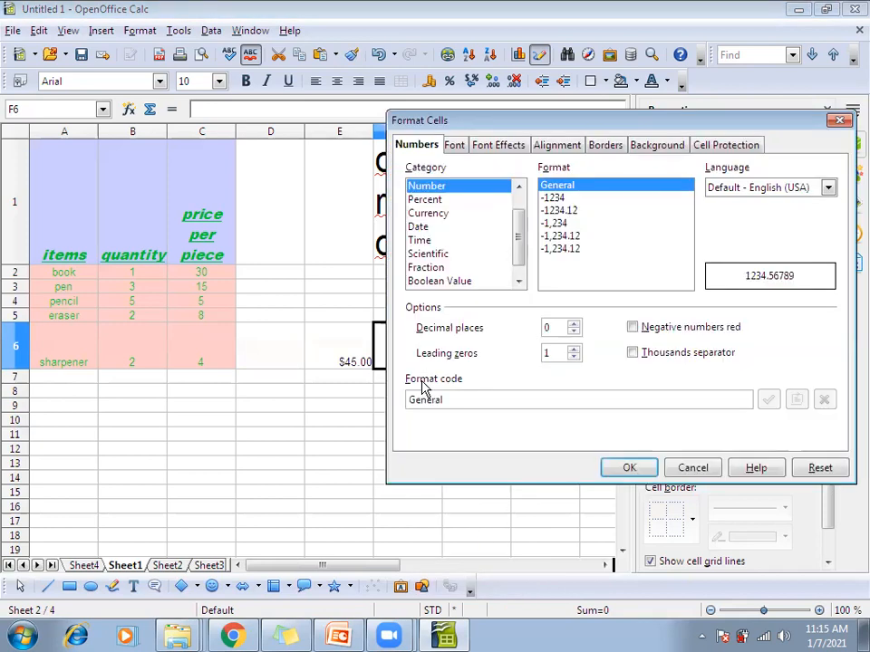
{"action": "left_click", "coordinate": [421, 228]}
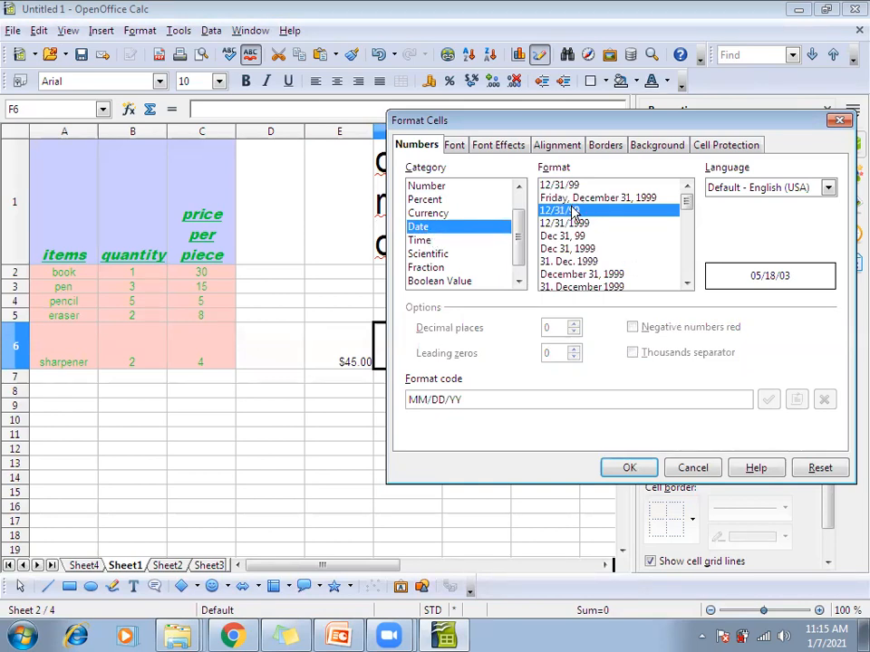
{"action": "left_click", "coordinate": [570, 252]}
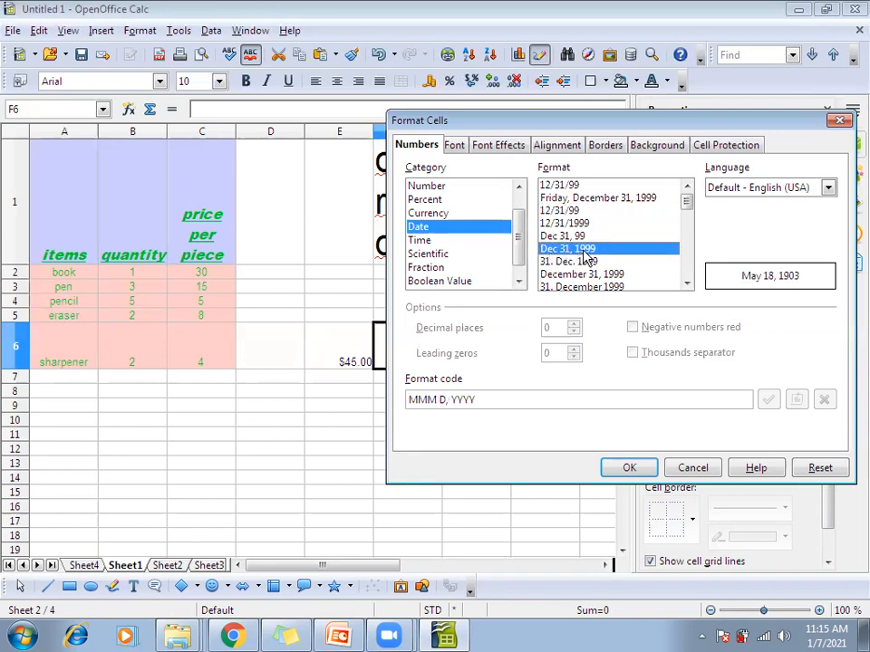
{"action": "left_click", "coordinate": [647, 469]}
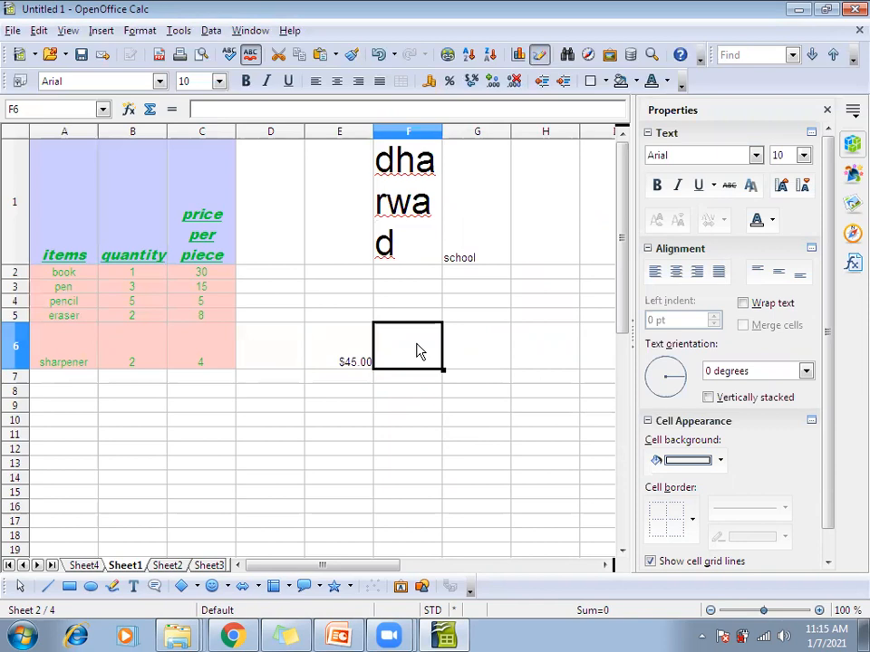
- Enter the date 1-7-2021 in cell F6
{"action": "type", "text": "7"}
{"action": "key", "text": "BackSpace"}
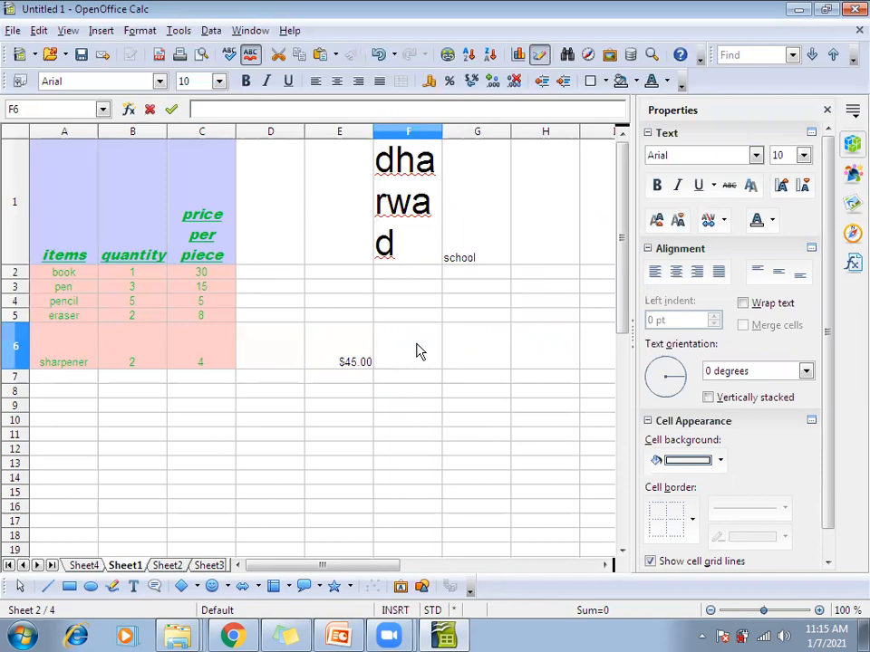
{"action": "type", "text": "1-7-2021"}
{"action": "key", "text": "Return"}
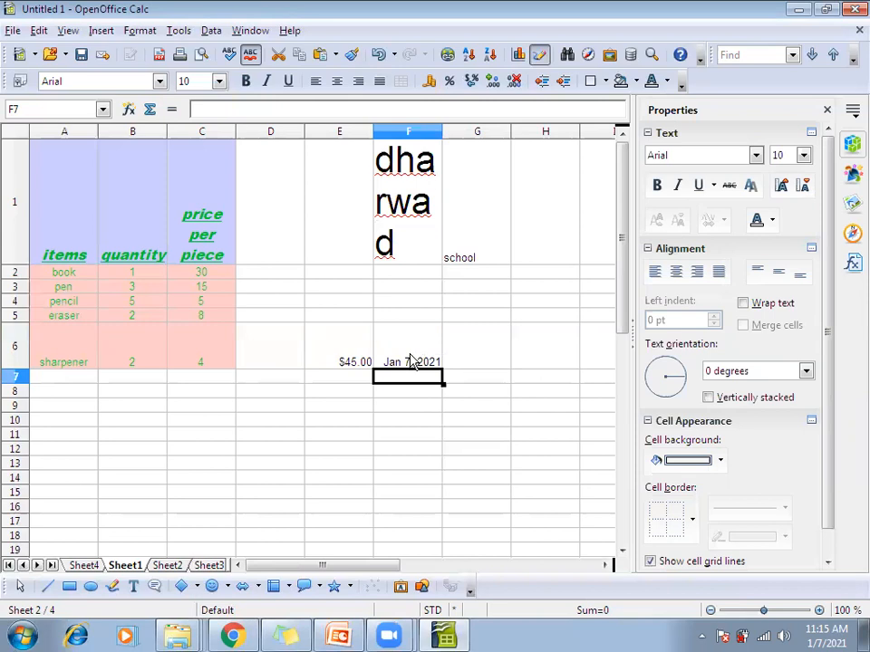
- Format the empty cell G6 with the Text category and the @ format
{"action": "left_click", "coordinate": [477, 363]}
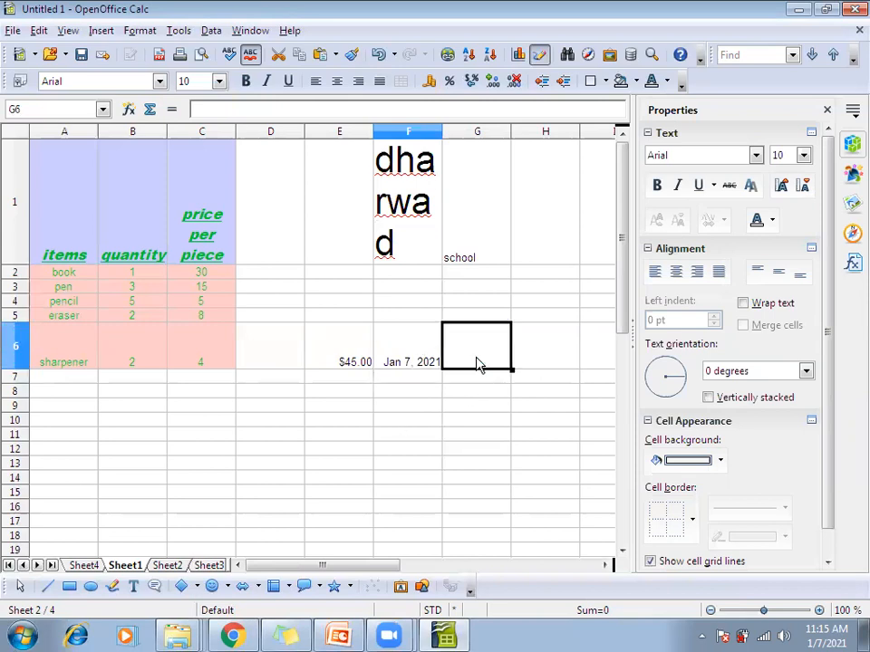
{"action": "right_click", "coordinate": [477, 363]}
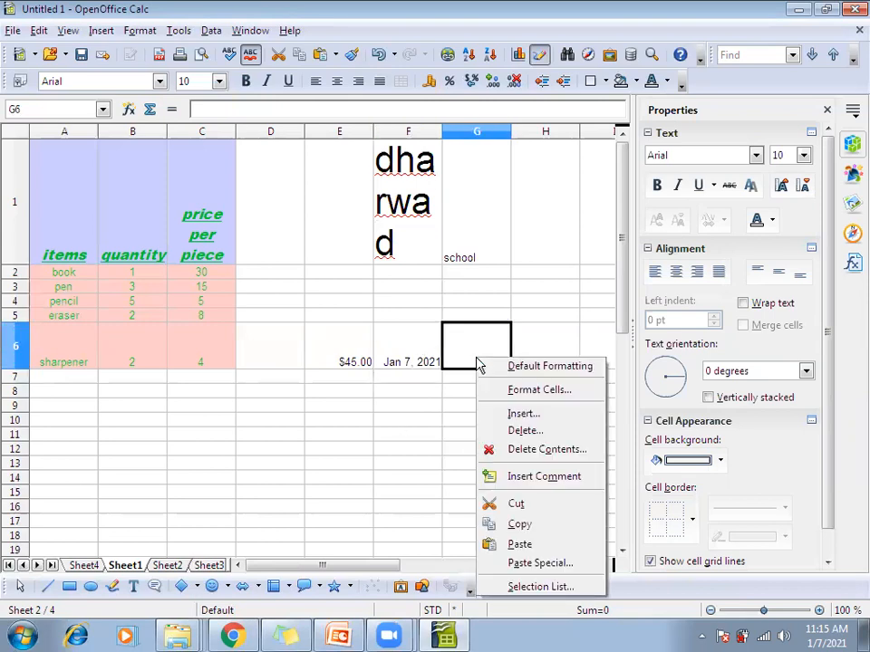
{"action": "left_click", "coordinate": [504, 392]}
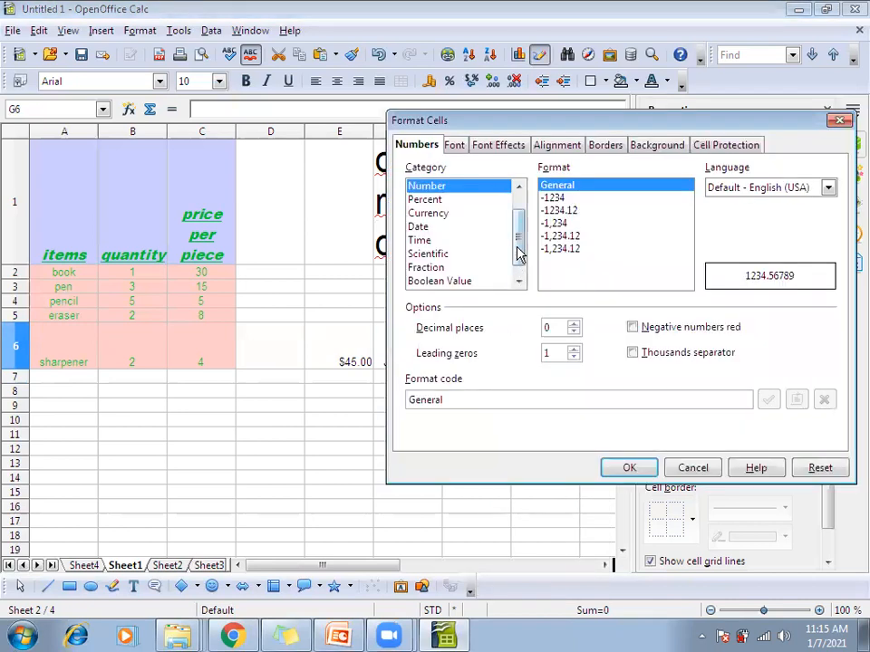
{"action": "left_click_drag", "start_coordinate": [517, 253], "coordinate": [521, 268]}
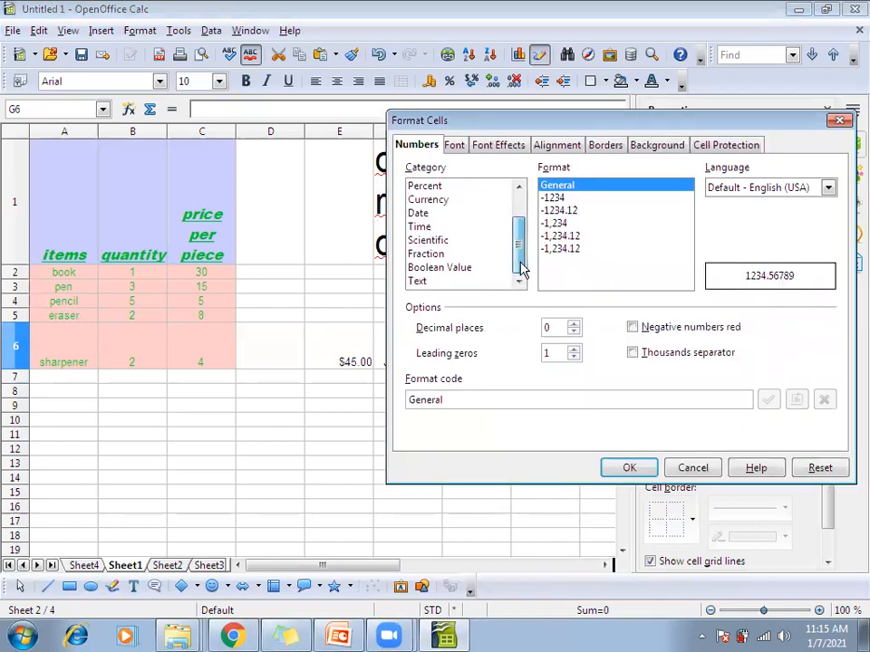
{"action": "left_click", "coordinate": [477, 284]}
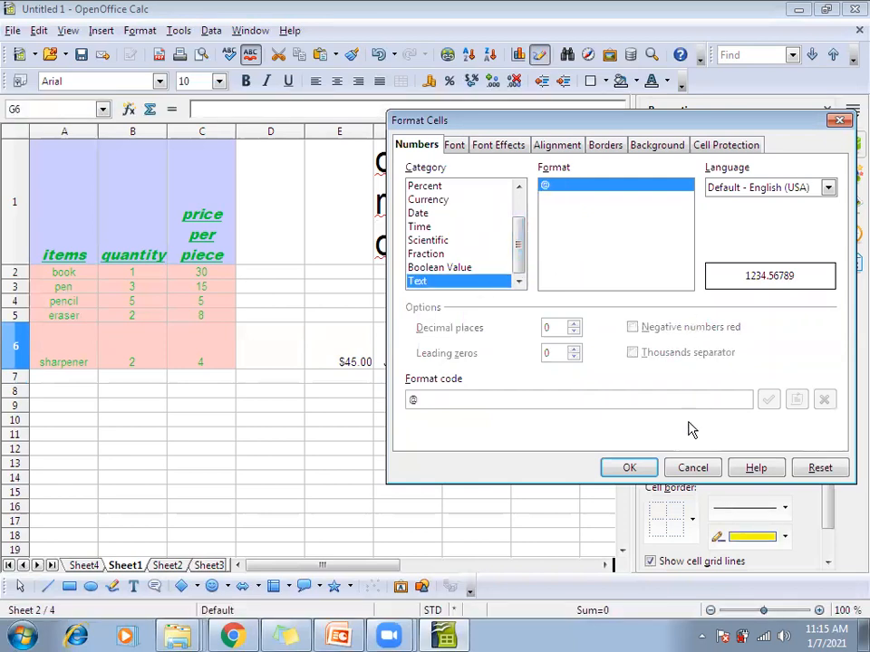
{"action": "left_click", "coordinate": [619, 469]}
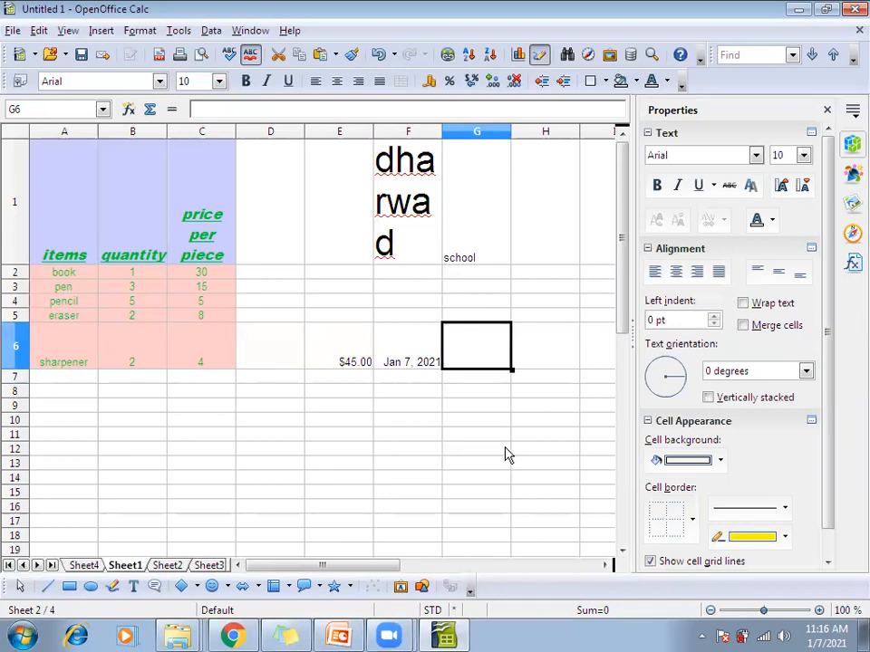
- Enter the word computer in the text-formatted cell G6
{"action": "type", "text": "computer"}
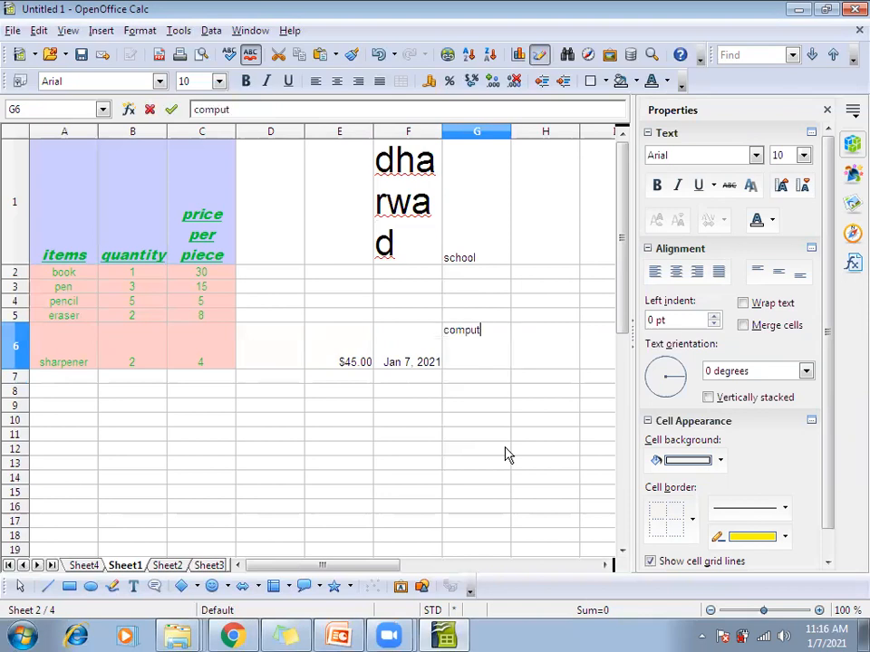
{"action": "left_click", "coordinate": [485, 467]}
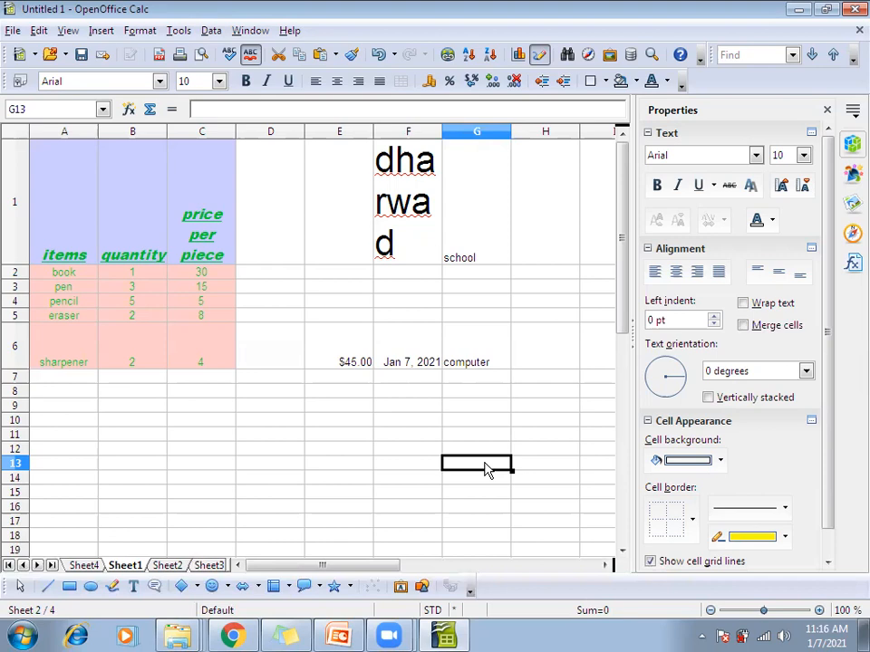
{"action": "left_click", "coordinate": [231, 476]}
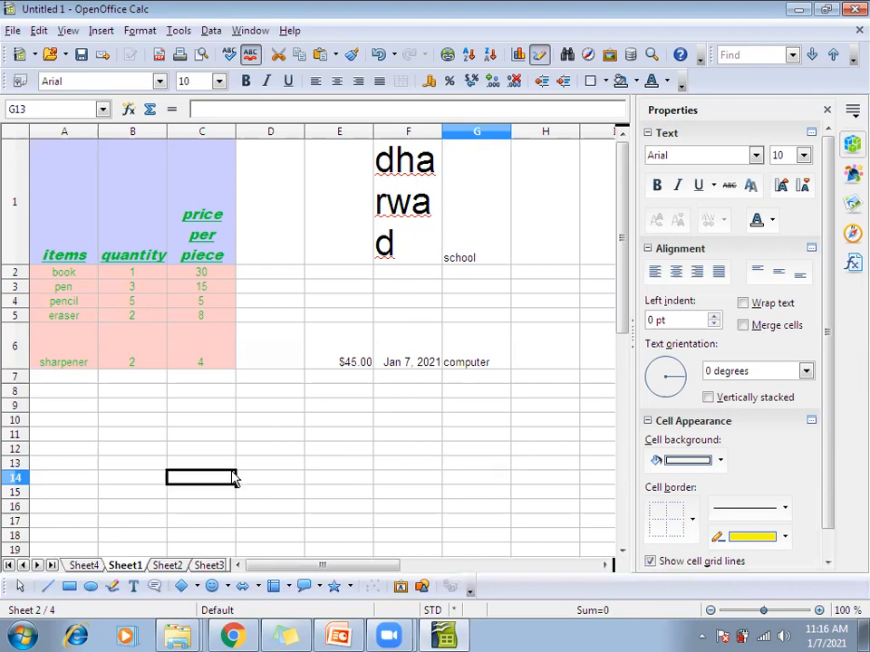
- Delete the "price per piece" heading in cell C1 with the Delete all option
{"action": "left_click", "coordinate": [201, 230]}
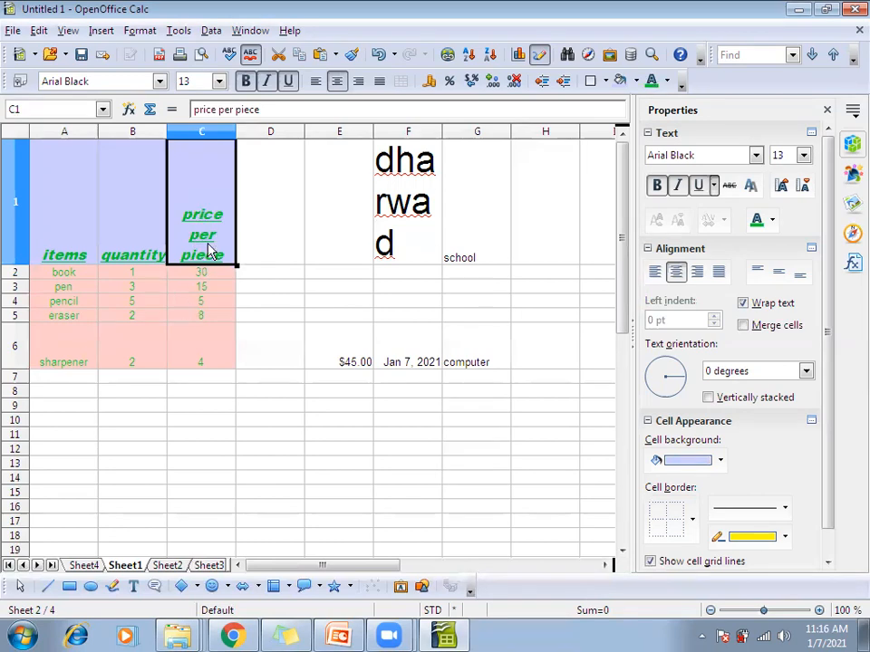
{"action": "key", "text": "Delete"}
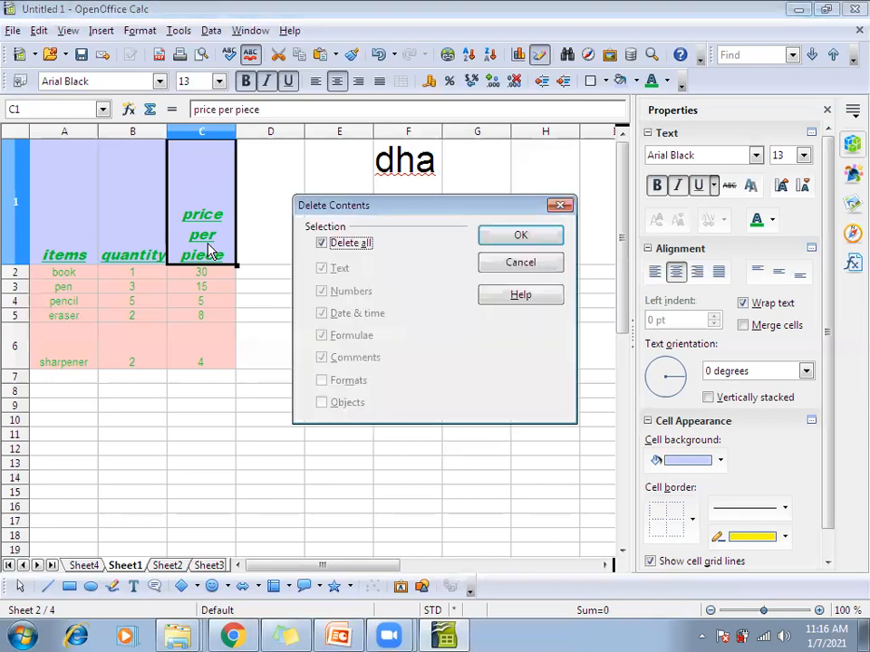
{"action": "left_click", "coordinate": [487, 237]}
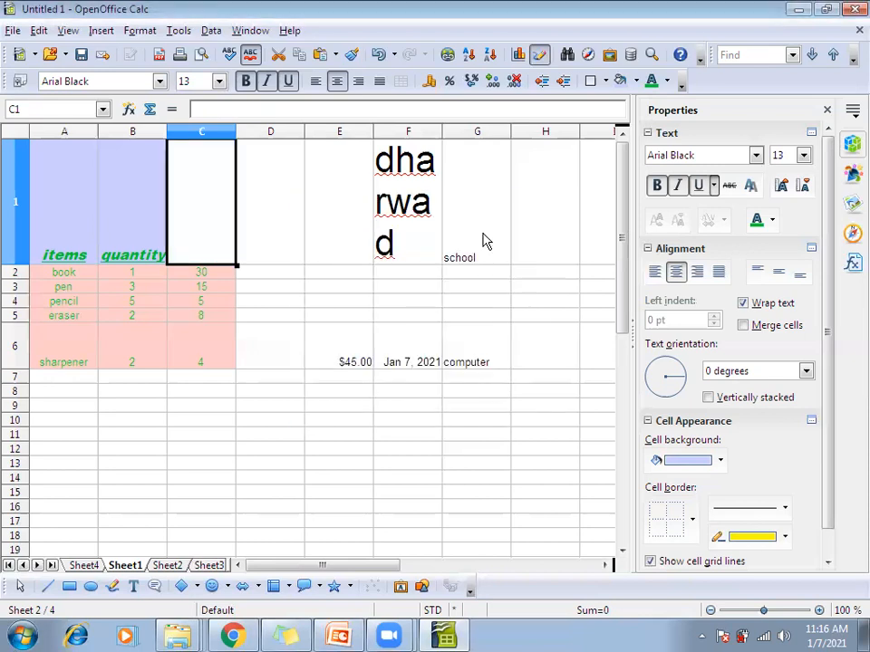
{"action": "left_click", "coordinate": [178, 497]}
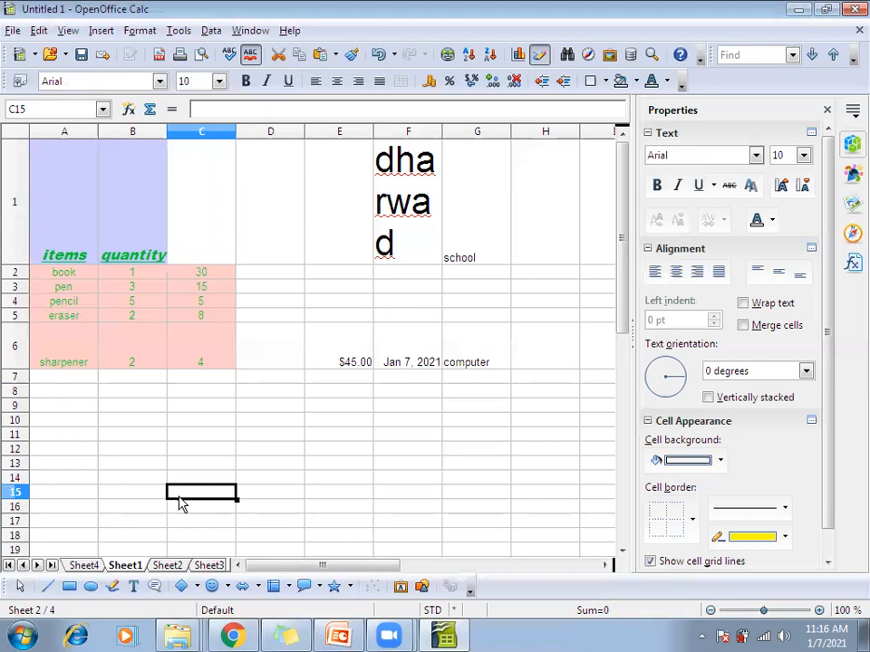
- Undo the deletion of the heading in cell C1, and redo it
{"action": "left_click", "coordinate": [205, 256]}
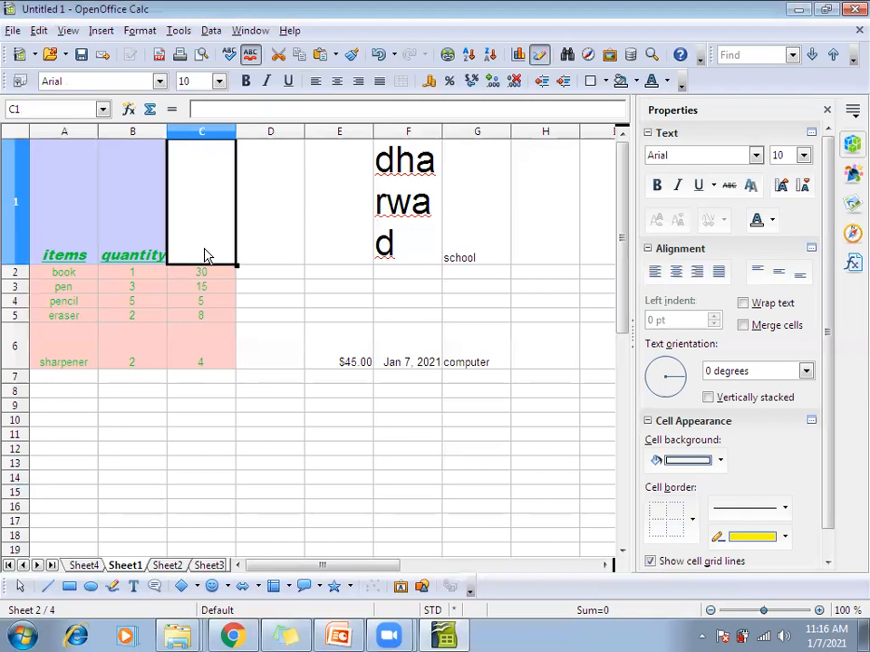
{"action": "left_click", "coordinate": [37, 31]}
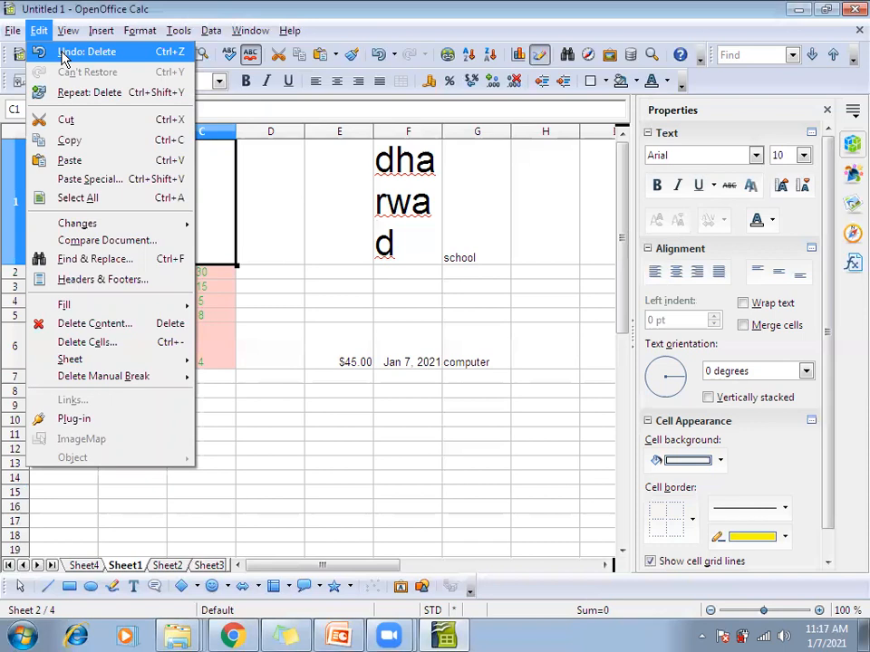
{"action": "left_click", "coordinate": [62, 53]}
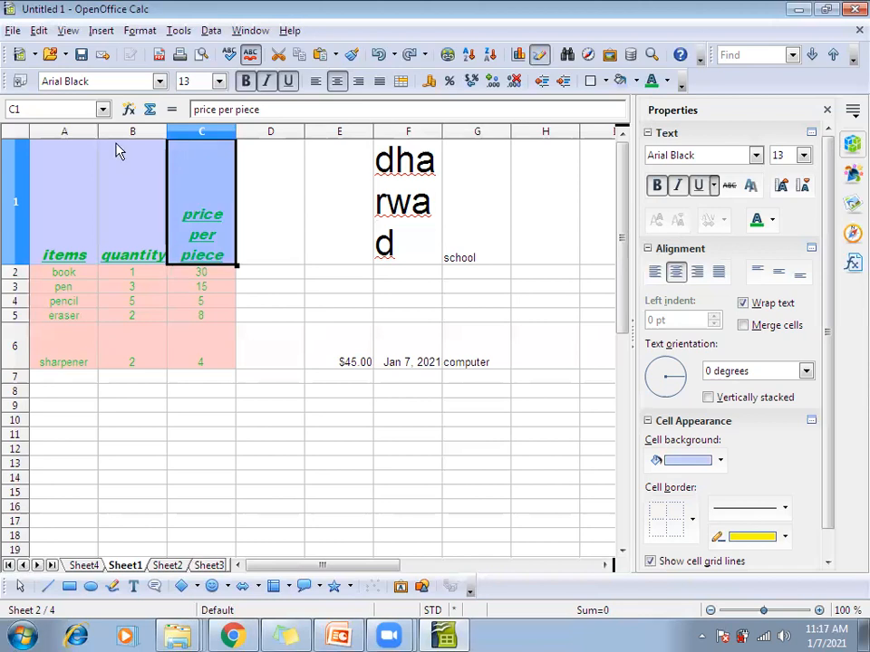
{"action": "left_click", "coordinate": [39, 31]}
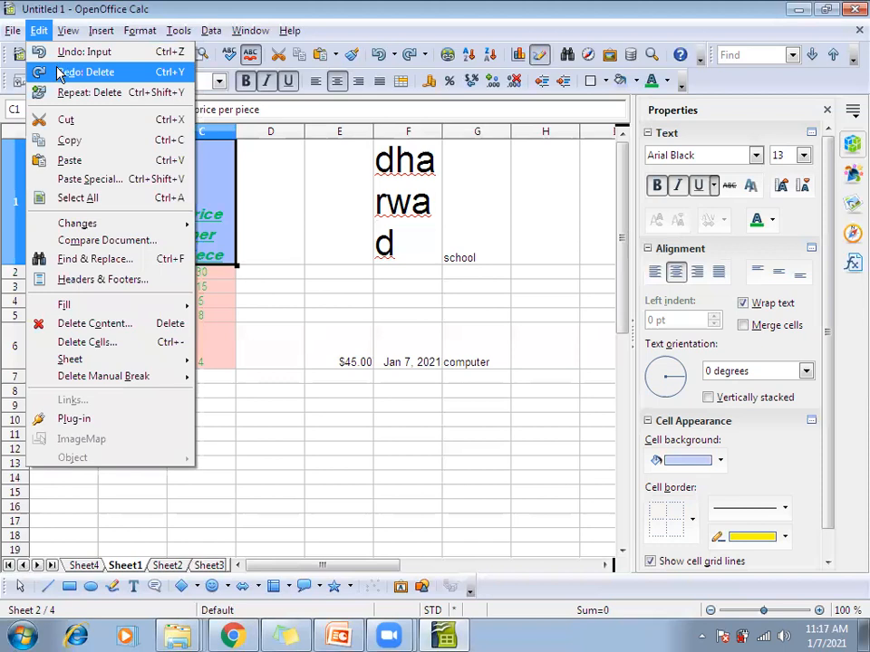
{"action": "left_click", "coordinate": [60, 73]}
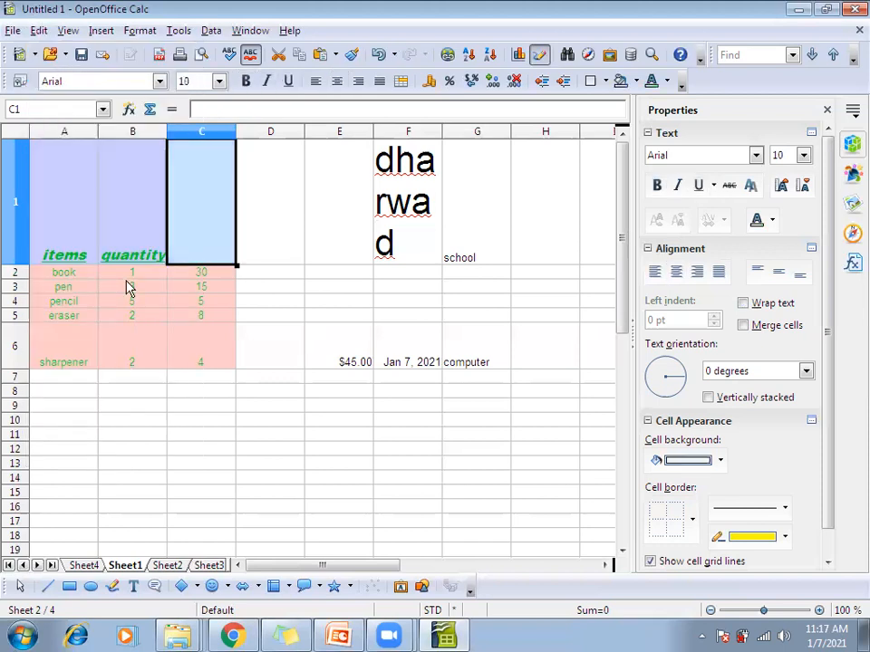
{"action": "left_click", "coordinate": [207, 460]}
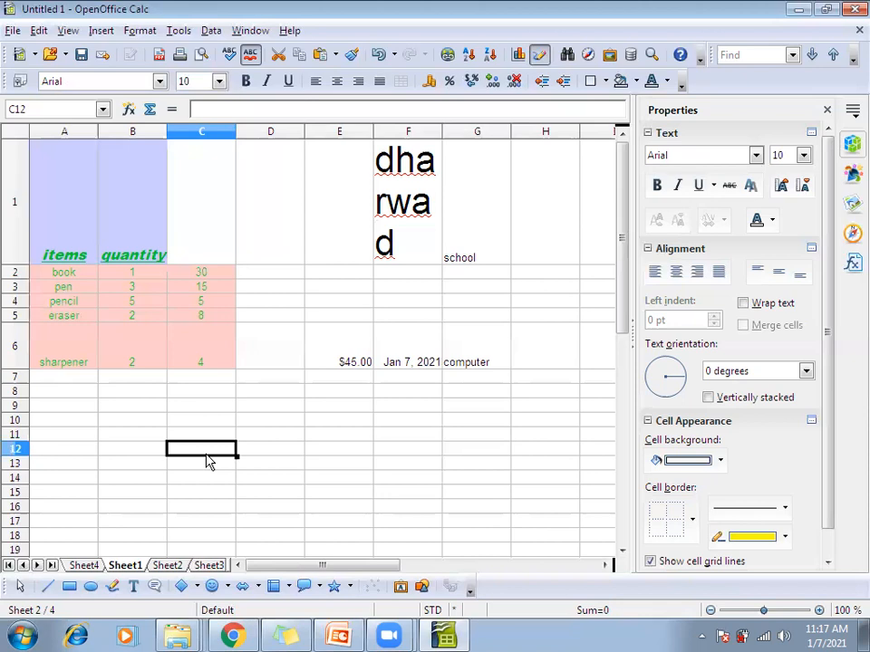
- On Sheet2, enter the numbers 1 and 2 in cells A3 and A4
{"action": "left_click", "coordinate": [159, 565]}
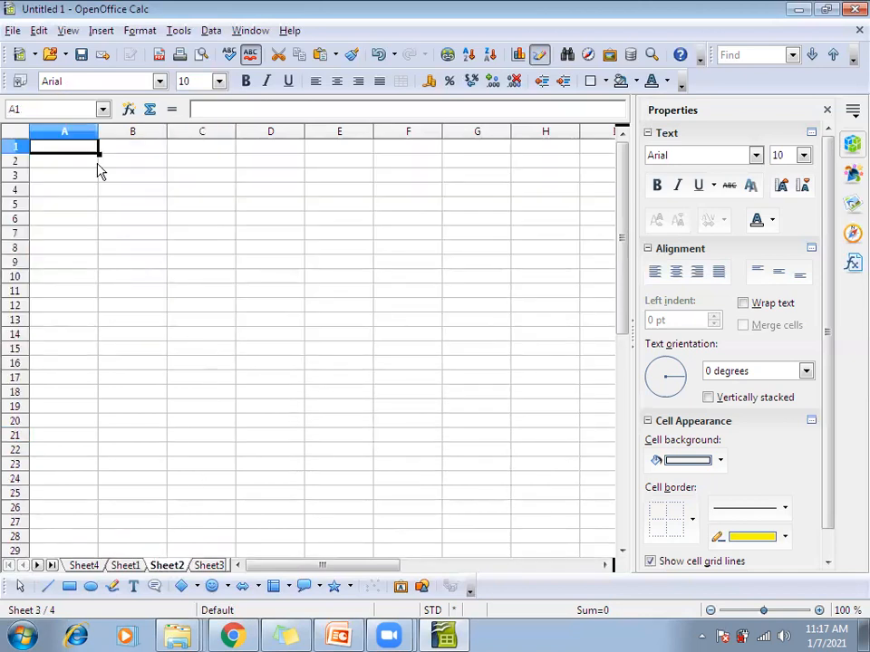
{"action": "left_click", "coordinate": [89, 167]}
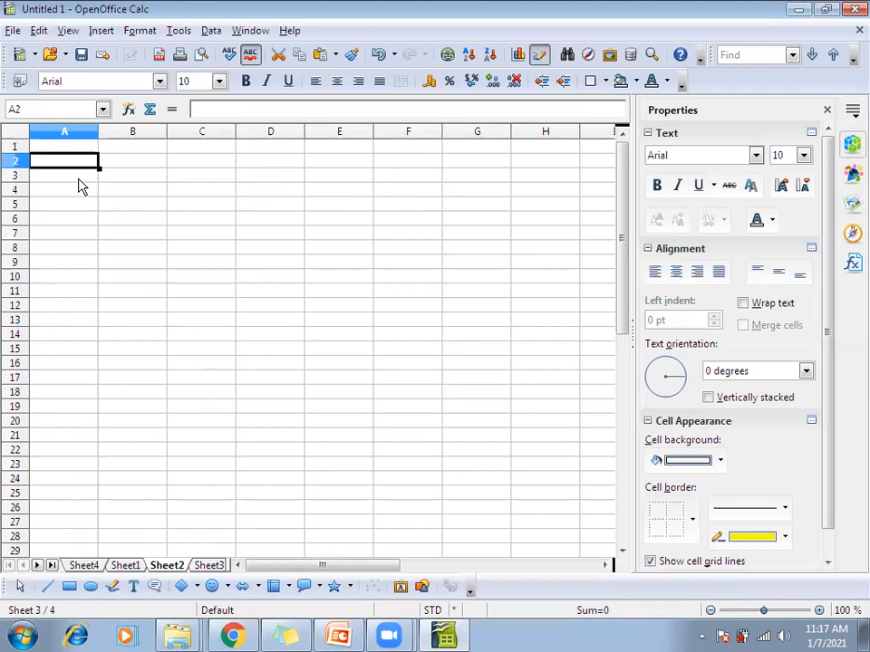
{"action": "left_click", "coordinate": [79, 184]}
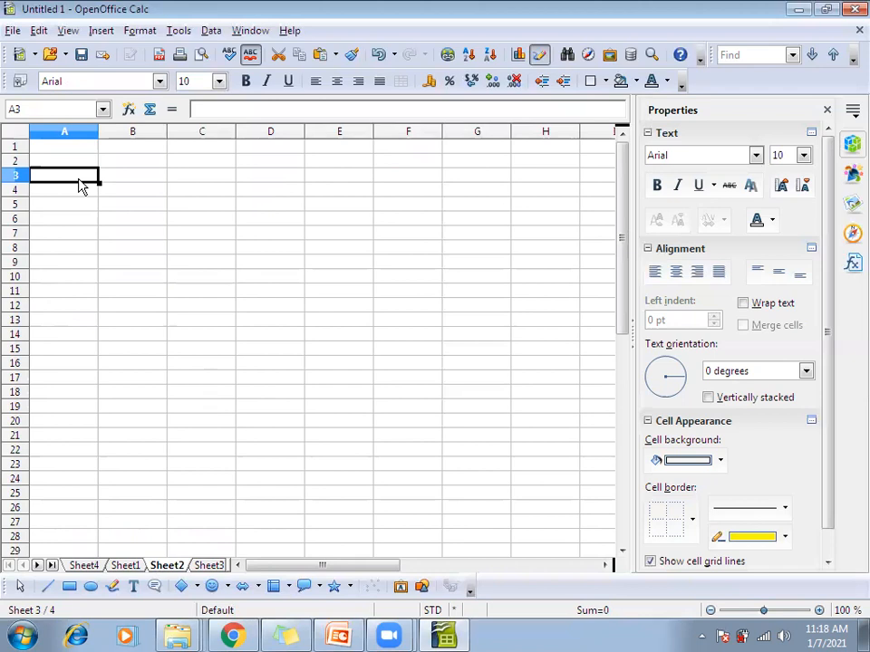
{"action": "type", "text": "1"}
{"action": "key", "text": "Return"}
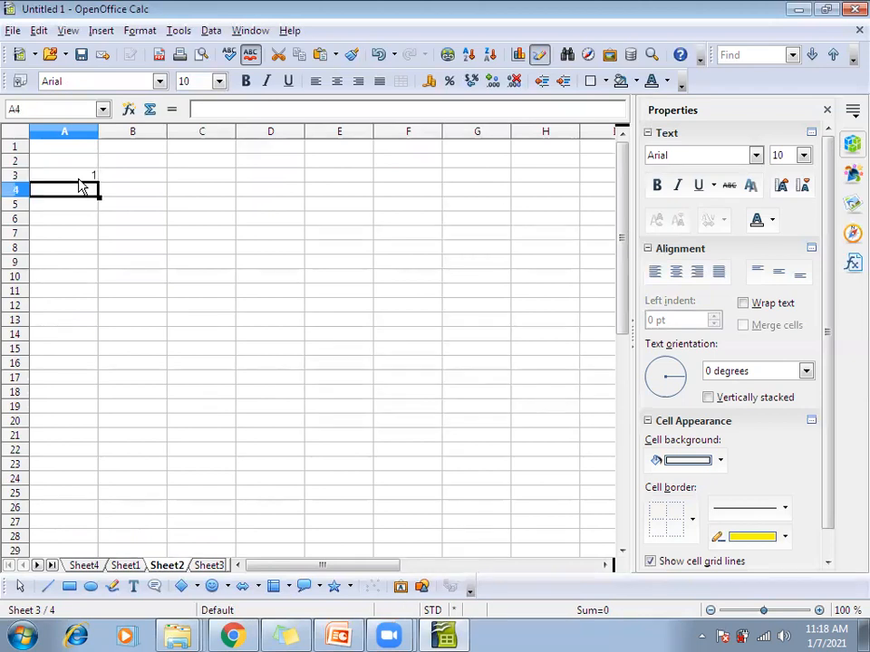
{"action": "type", "text": "2"}
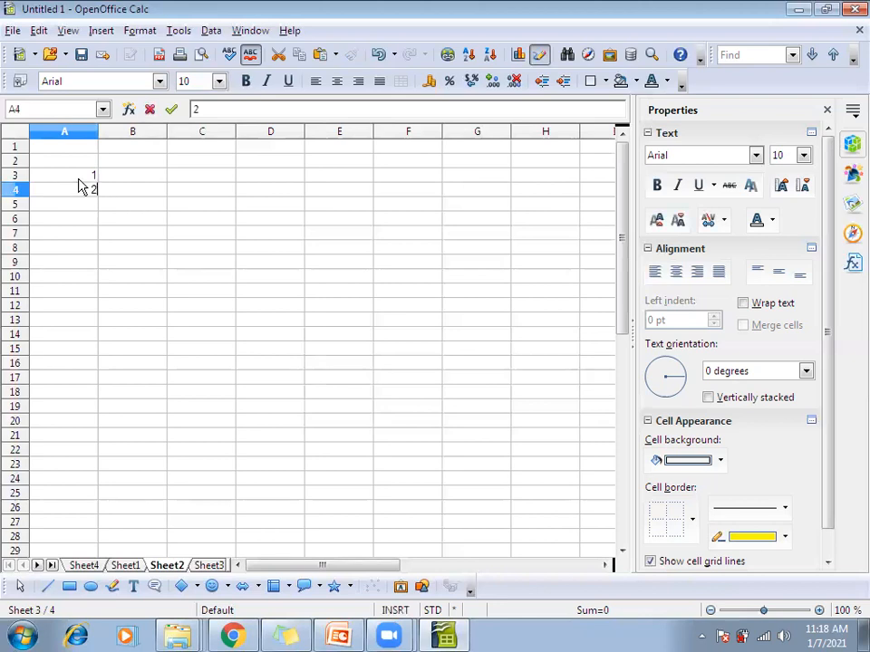
{"action": "key", "text": "Return"}
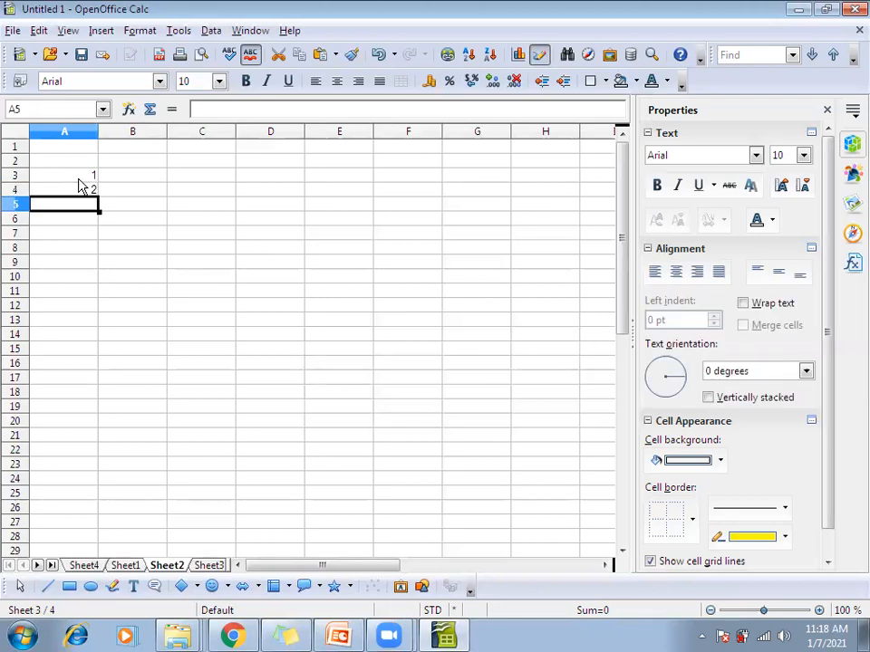
- Extend the number series in A3:A4 down column A to cell A18 by autofill
{"action": "key", "text": "Down"}
{"action": "key", "text": "Down"}
{"action": "key", "text": "Down"}
{"action": "key", "text": "Up"}
{"action": "key", "text": "Up"}
{"action": "key", "text": "Up"}
{"action": "key", "text": "Up"}
{"action": "key", "text": "Up"}
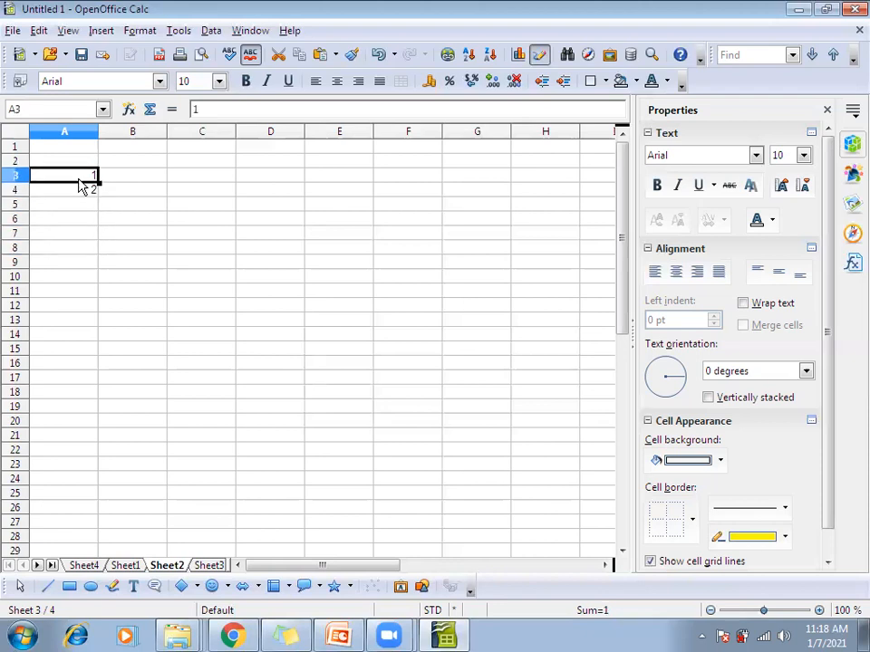
{"action": "key", "text": "shift+Down"}
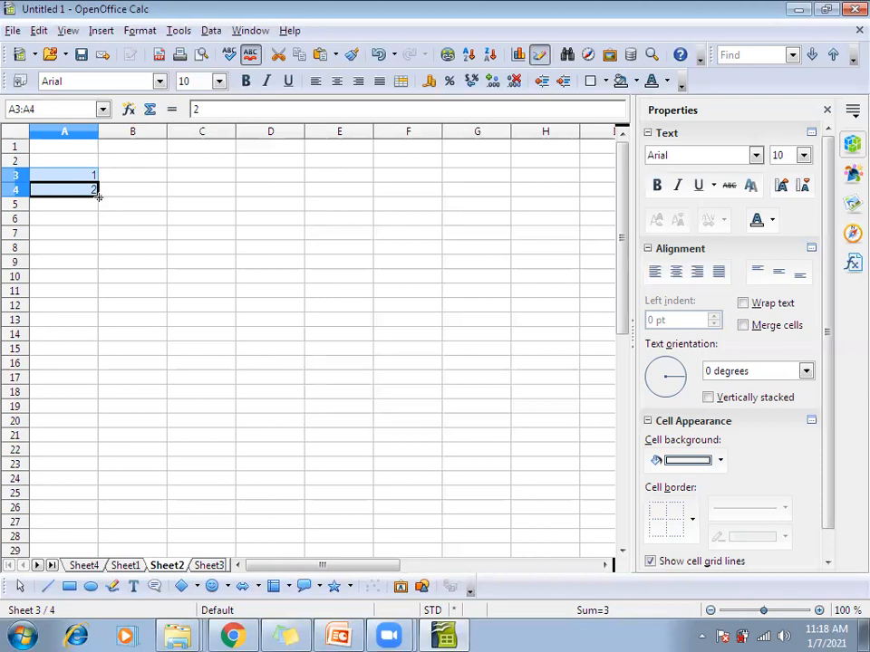
{"action": "left_click_drag", "start_coordinate": [97, 195], "coordinate": [107, 405]}
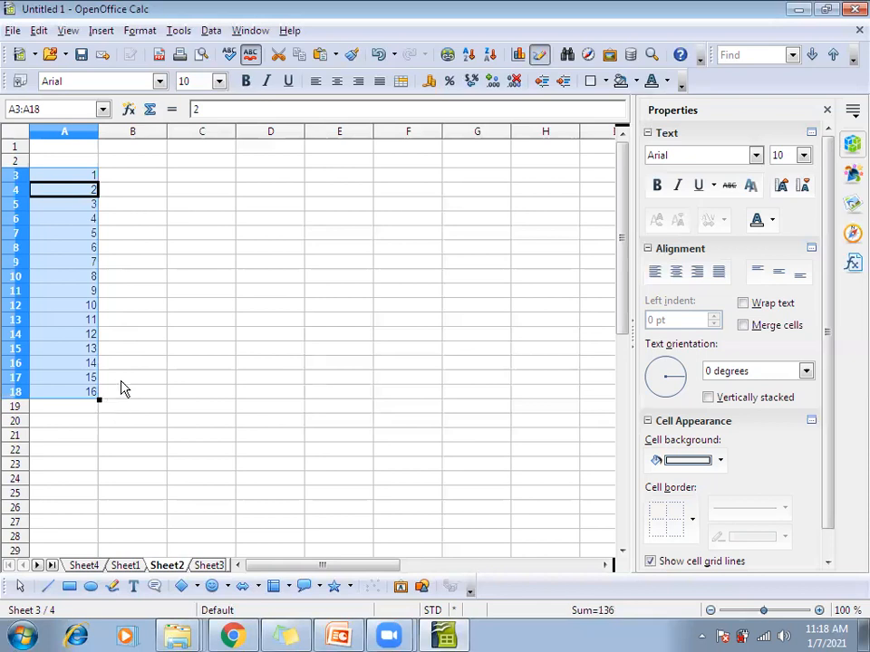
- Enter the numbers 2 and 4 in cells B3 and B4
{"action": "left_click", "coordinate": [152, 180]}
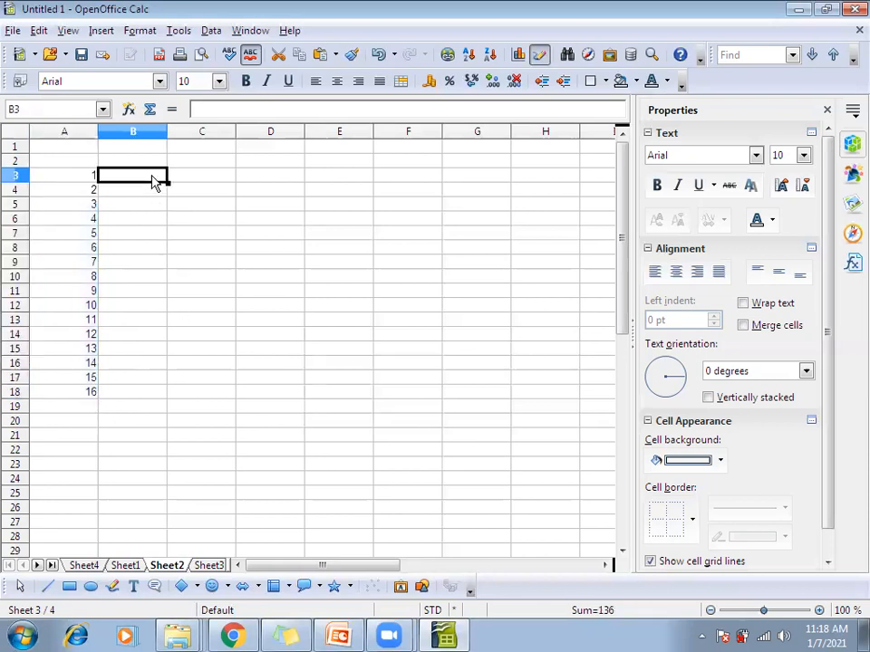
{"action": "type", "text": "2"}
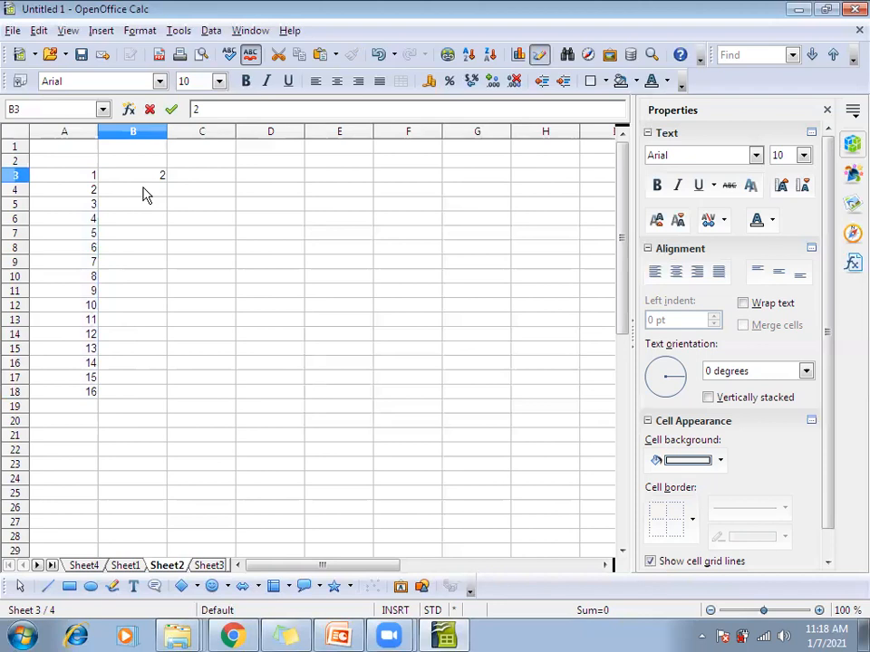
{"action": "left_click", "coordinate": [143, 194]}
{"action": "type", "text": "4"}
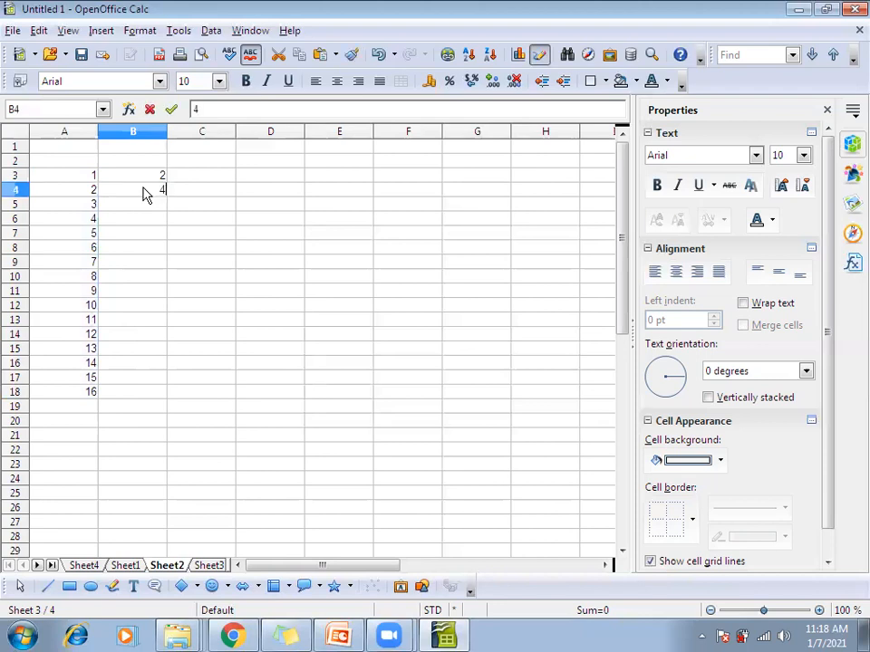
{"action": "left_click", "coordinate": [155, 227]}
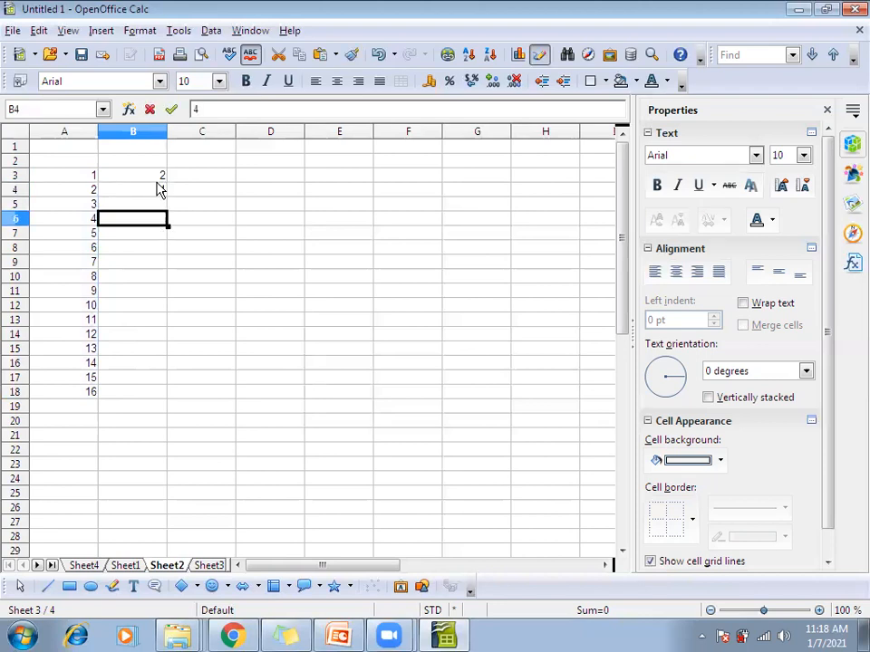
{"action": "left_click", "coordinate": [156, 206]}
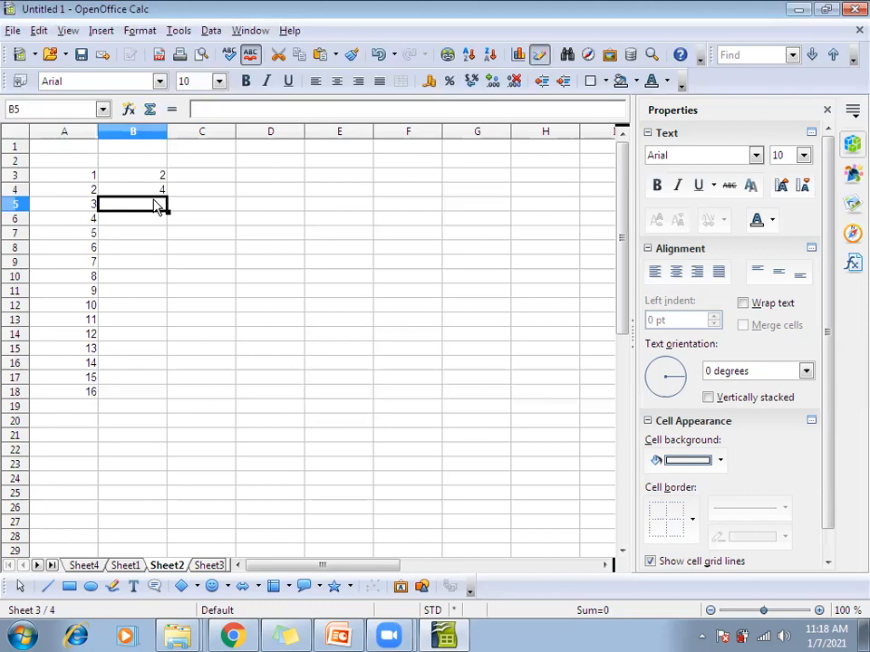
- Extend the even-number series in B3:B4 down column B to cell B13 by autofill
{"action": "left_click", "coordinate": [155, 178]}
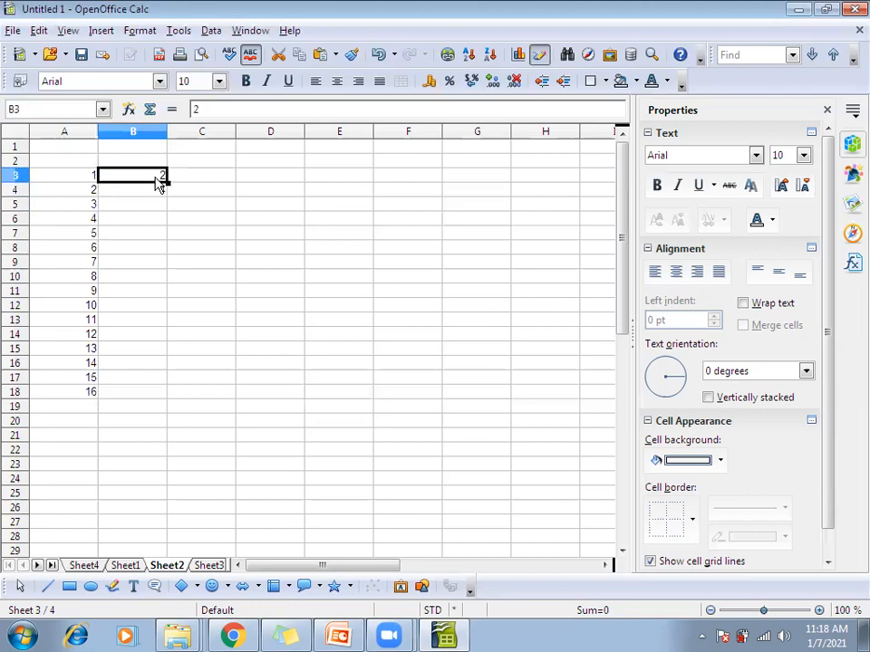
{"action": "left_click_drag", "start_coordinate": [155, 178], "coordinate": [156, 184]}
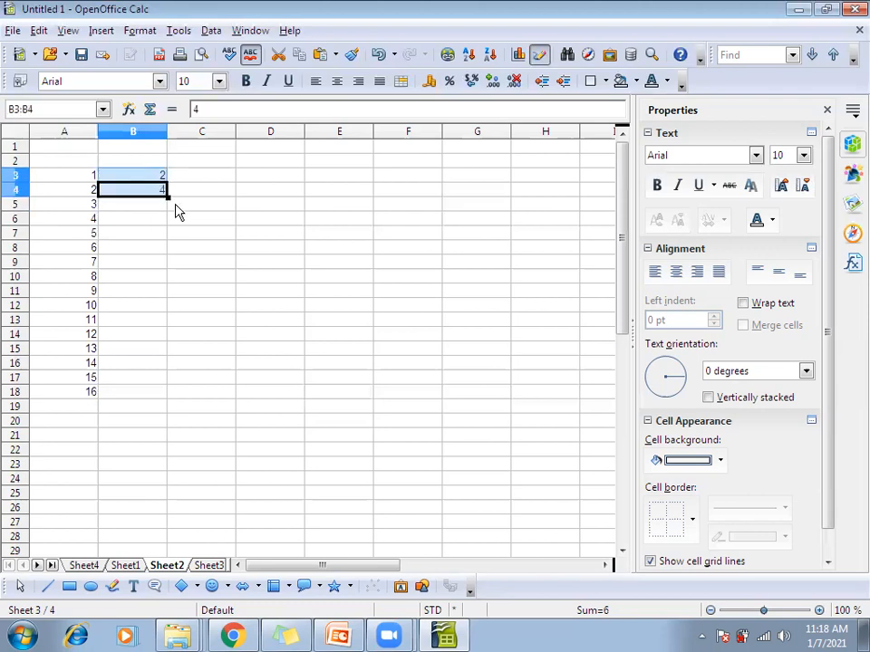
{"action": "left_click_drag", "start_coordinate": [167, 195], "coordinate": [168, 330]}
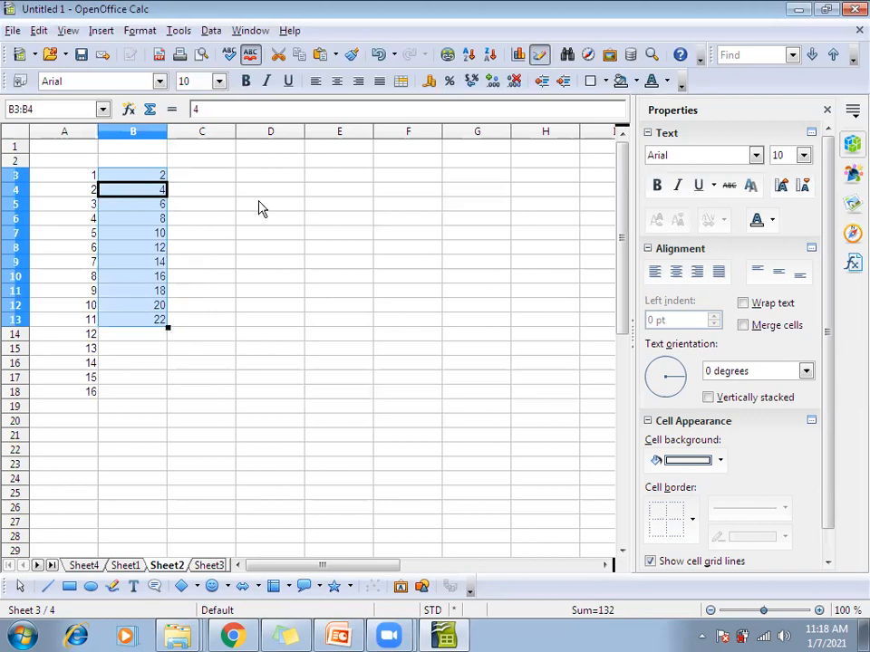
- Enter january in cell D3 and autofill the month names down column D to cell D14
{"action": "left_click", "coordinate": [272, 177]}
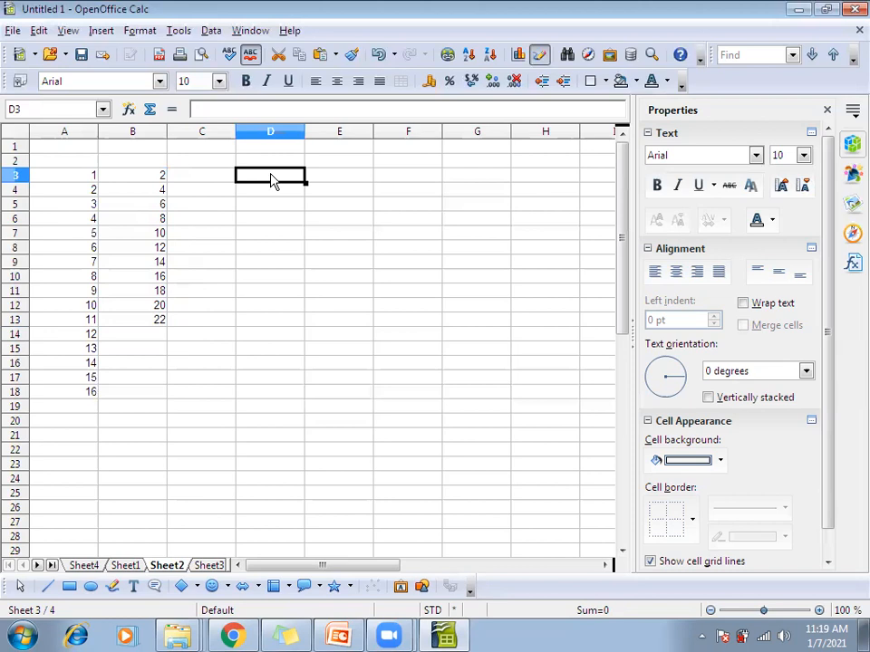
{"action": "type", "text": "janua"}
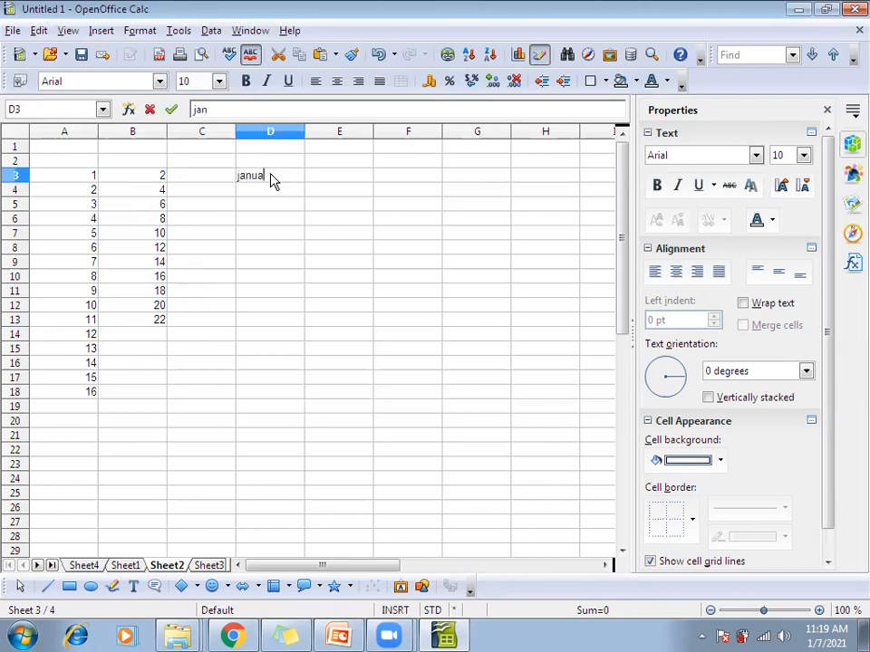
{"action": "type", "text": "ry"}
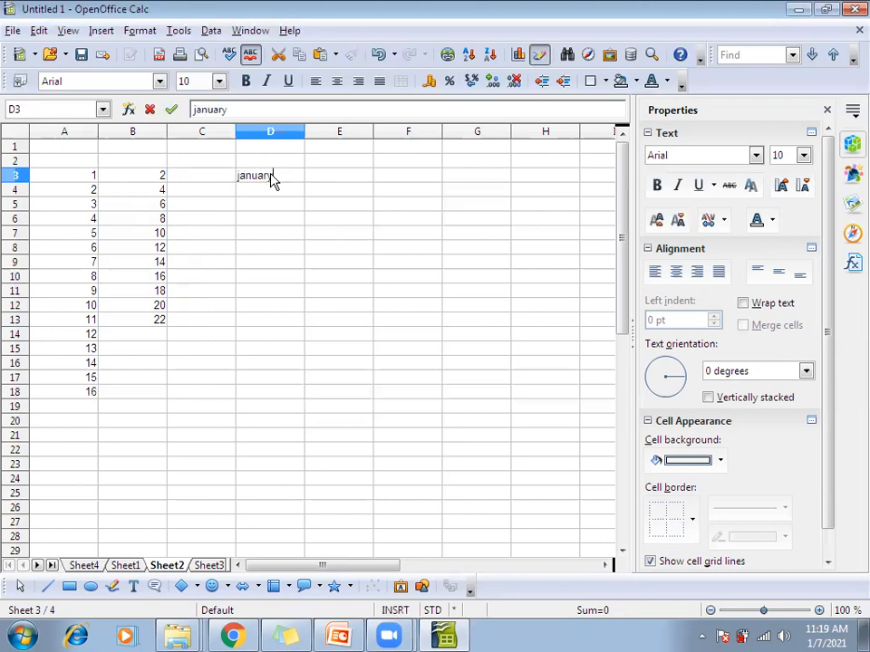
{"action": "left_click", "coordinate": [264, 196]}
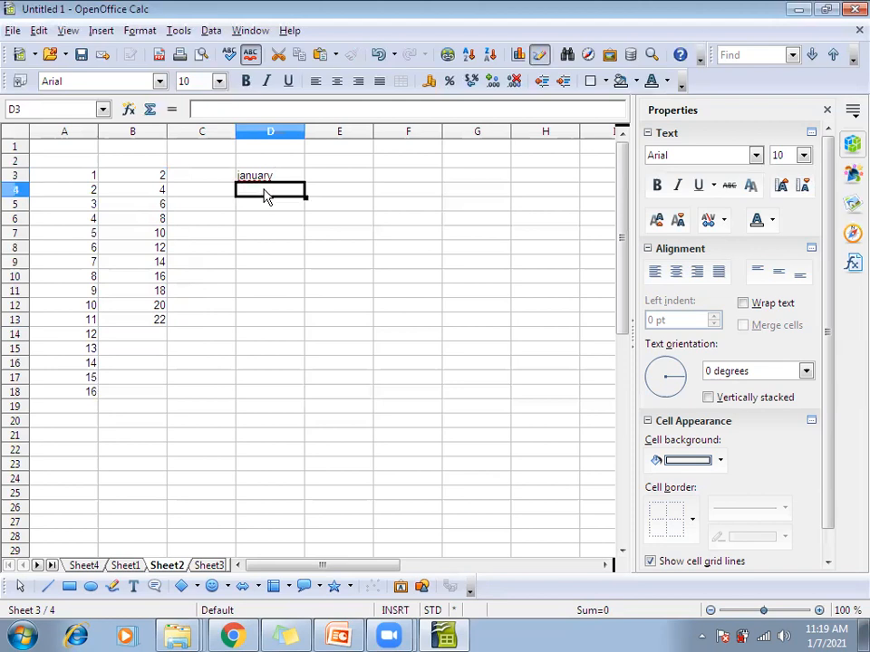
{"action": "left_click", "coordinate": [281, 174]}
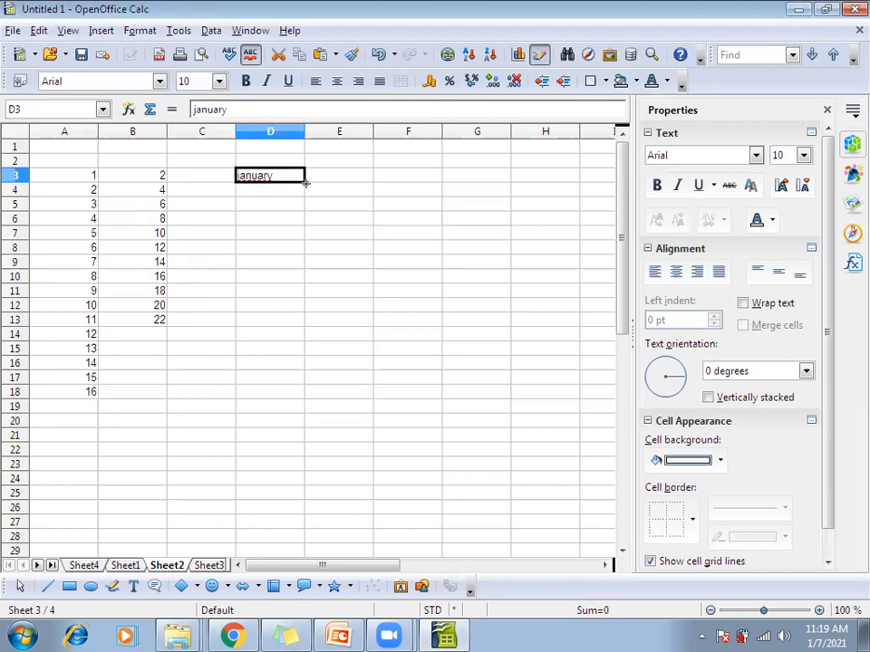
{"action": "left_click_drag", "start_coordinate": [305, 183], "coordinate": [309, 345]}
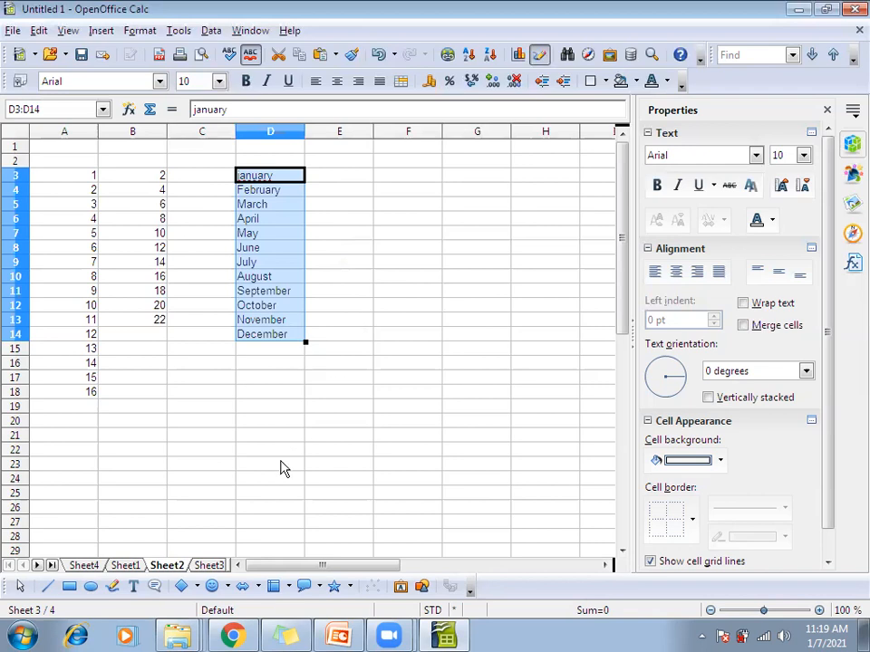
- On Sheet3, enter the headings sr.no, day and subject in cells A1 to C1
{"action": "left_click", "coordinate": [201, 567]}
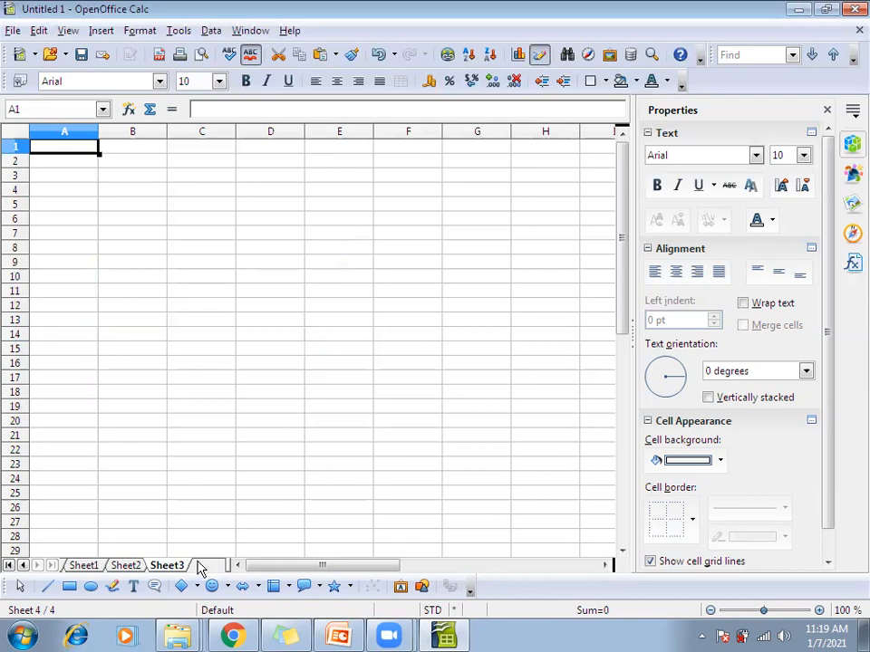
{"action": "left_click", "coordinate": [139, 187]}
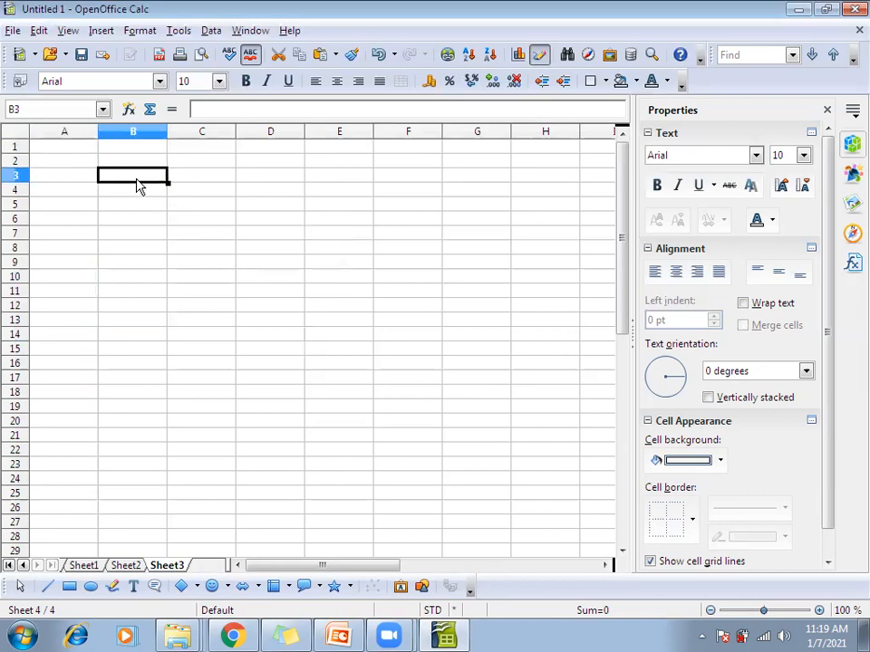
{"action": "left_click", "coordinate": [72, 136]}
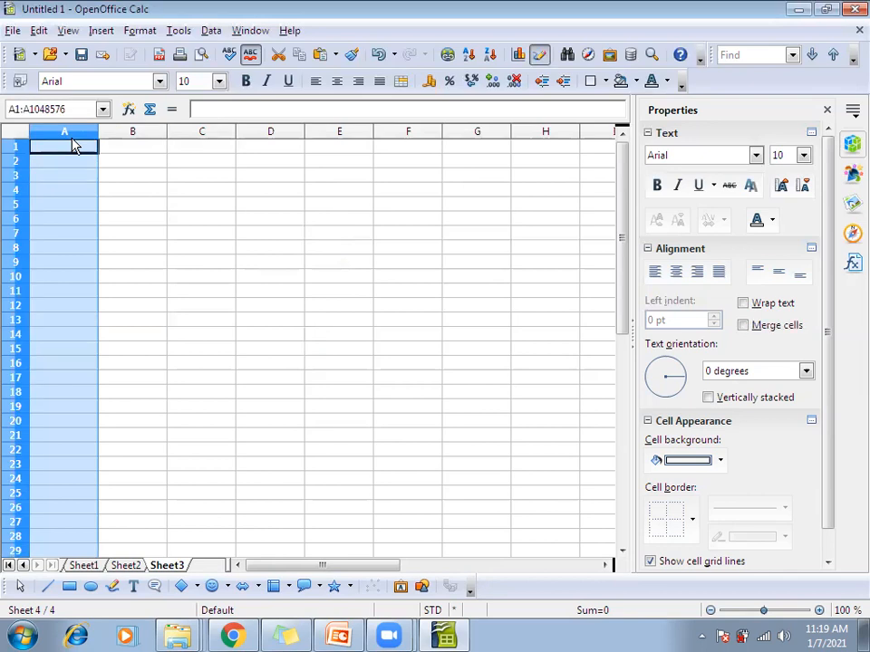
{"action": "left_click", "coordinate": [75, 148]}
{"action": "type", "text": "s"}
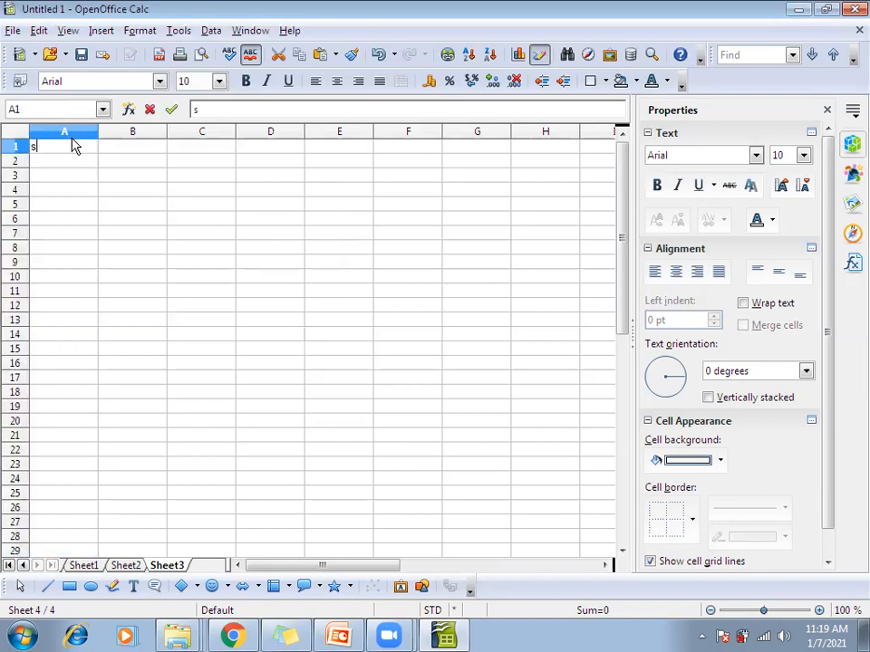
{"action": "type", "text": "r.no"}
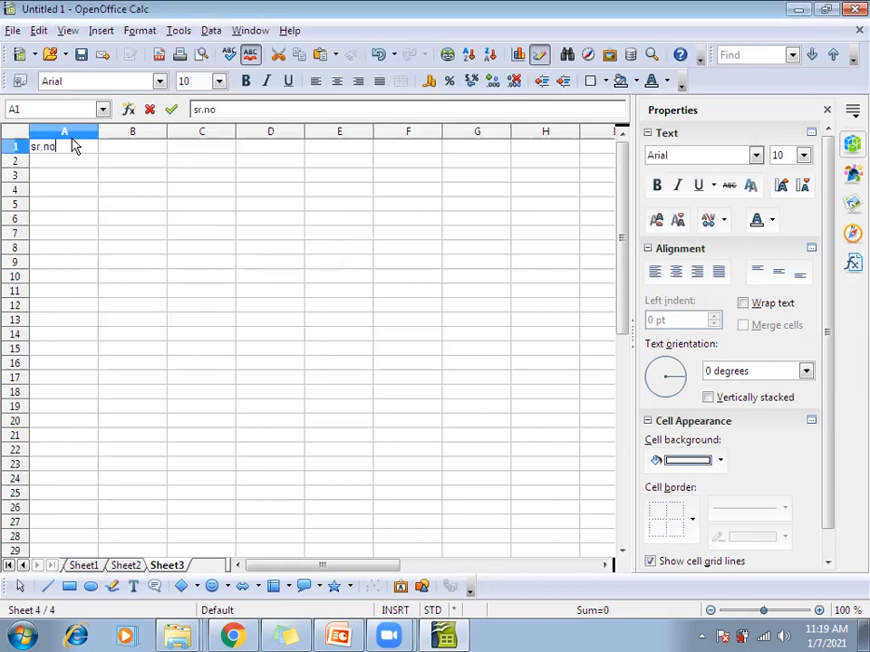
{"action": "key", "text": "Tab"}
{"action": "type", "text": "day"}
{"action": "key", "text": "Tab"}
{"action": "type", "text": "subject"}
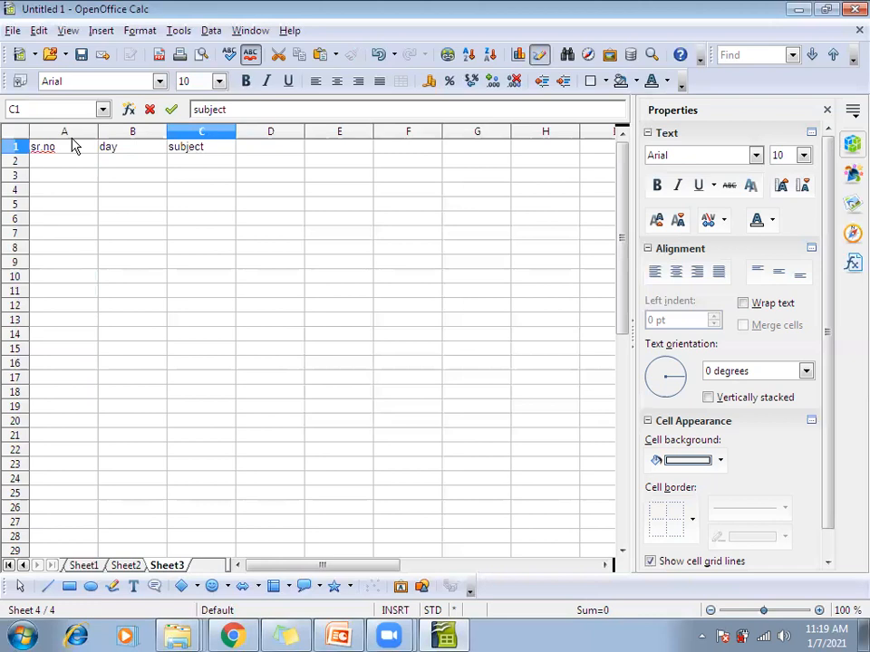
- Enter 1 in cell A2 and autofill the serial numbers down column A to cell A8
{"action": "left_click", "coordinate": [75, 147]}
{"action": "key", "text": "Down"}
{"action": "type", "text": "1"}
{"action": "key", "text": "Return"}
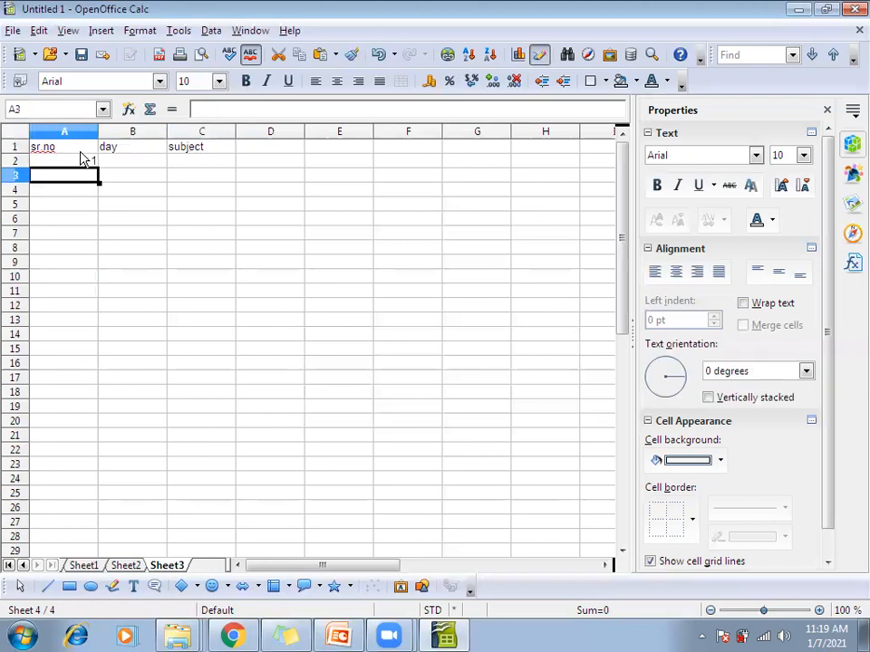
{"action": "left_click", "coordinate": [80, 152]}
{"action": "left_click", "coordinate": [92, 159]}
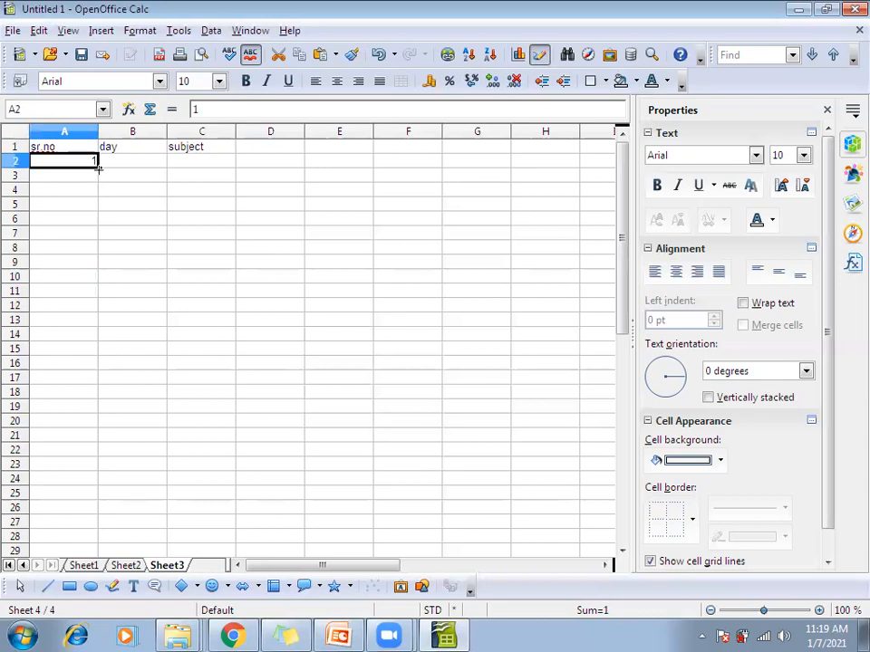
{"action": "left_click_drag", "start_coordinate": [98, 168], "coordinate": [98, 252]}
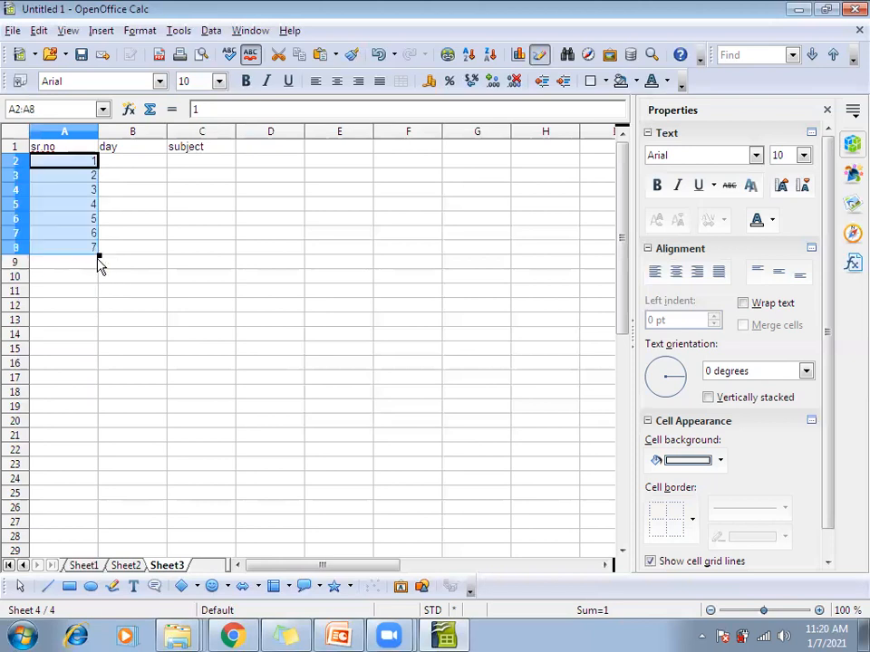
- Enter monday in cell B2 and autofill the weekday names down column B to cell B8
{"action": "left_click", "coordinate": [149, 172]}
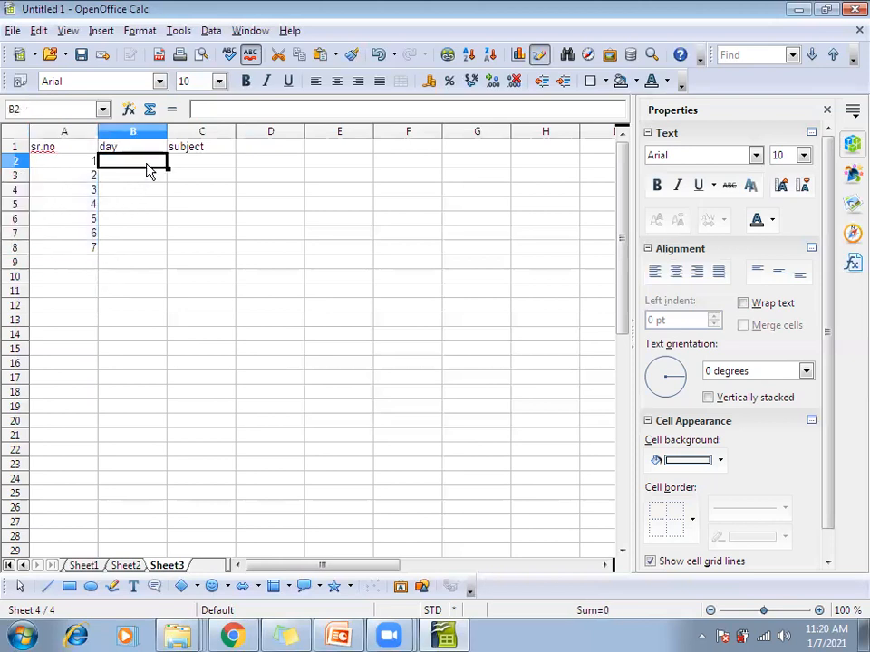
{"action": "type", "text": "mo"}
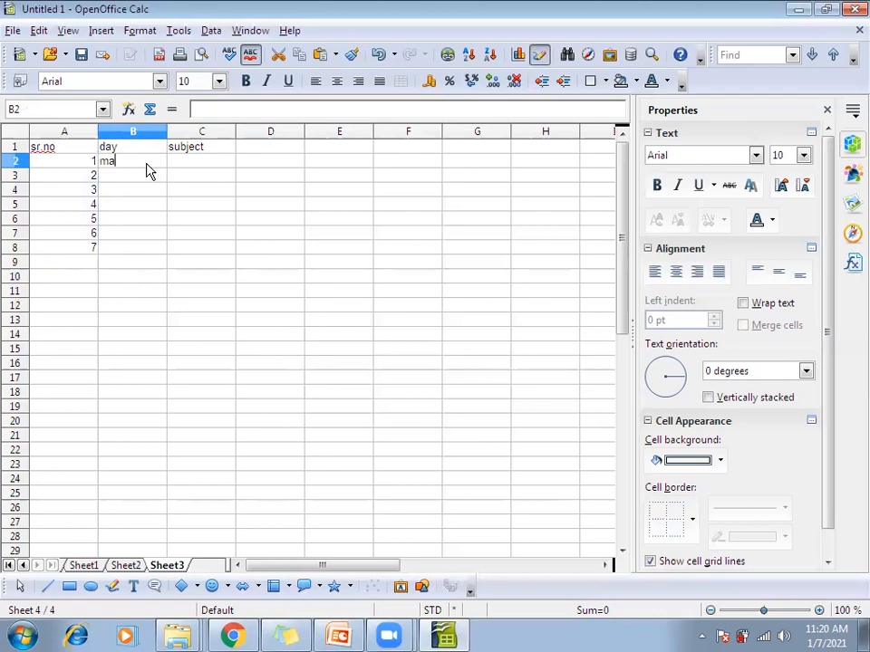
{"action": "type", "text": "nday"}
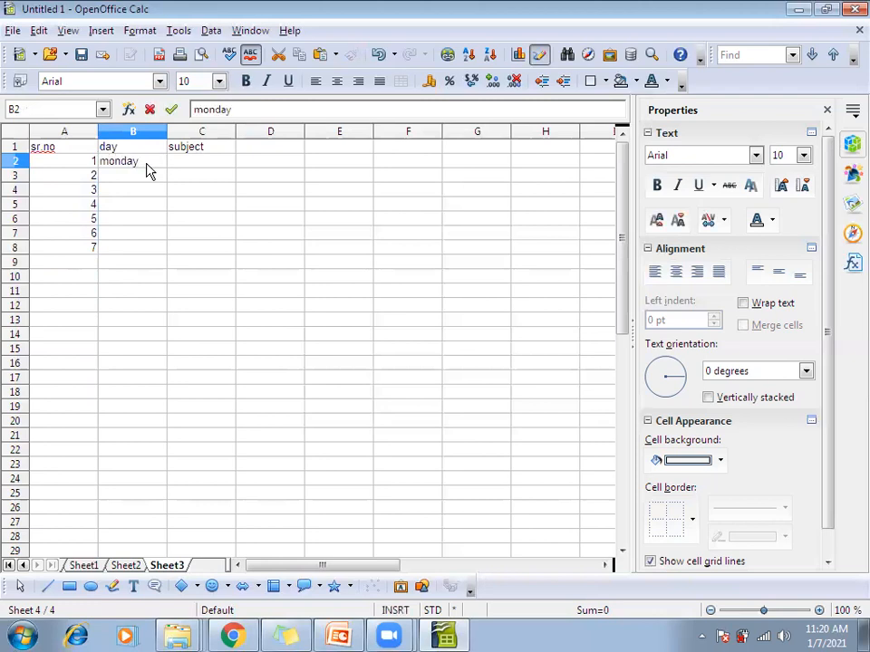
{"action": "key", "text": "Return"}
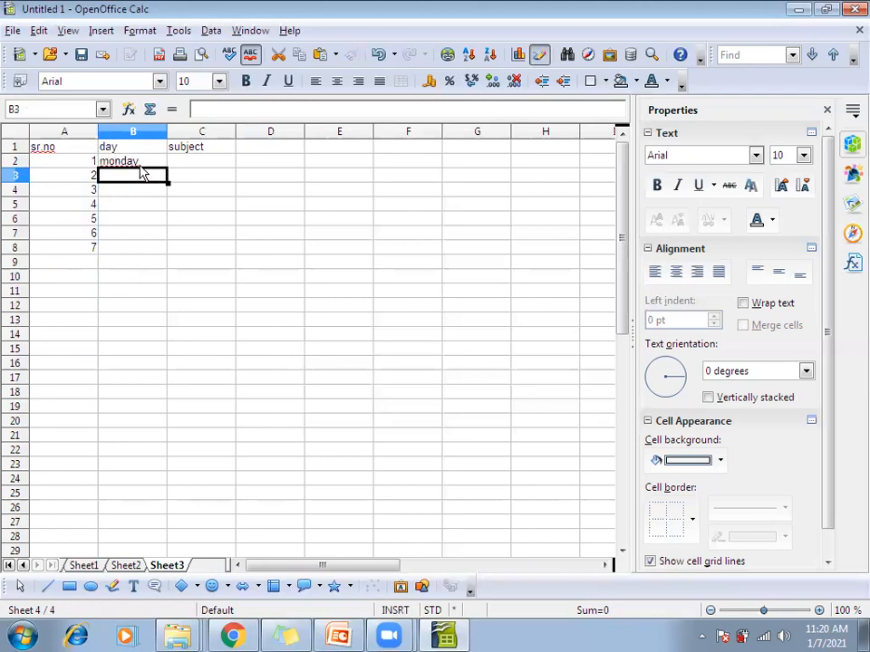
{"action": "left_click", "coordinate": [140, 166]}
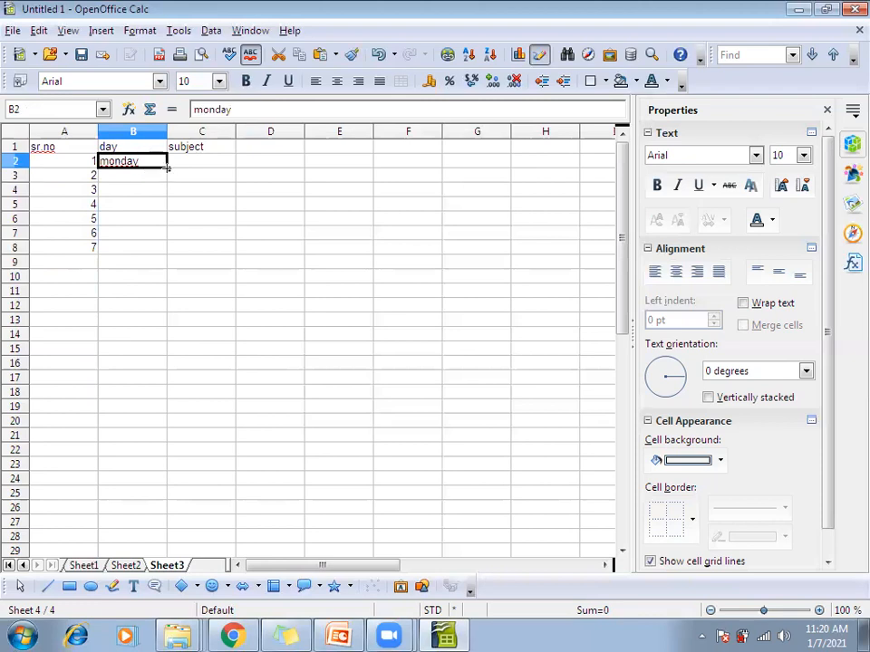
{"action": "left_click_drag", "start_coordinate": [166, 167], "coordinate": [159, 250]}
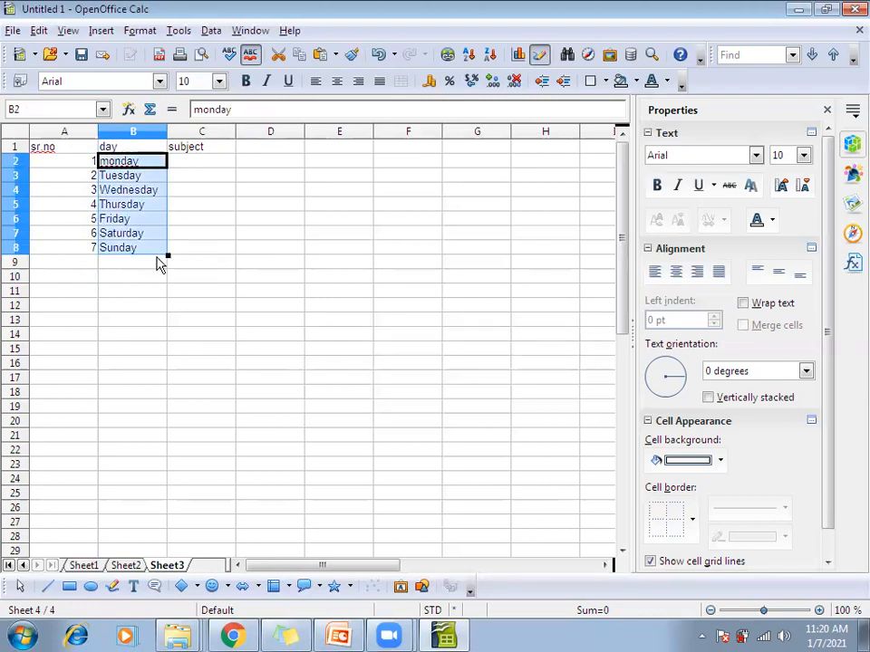
- Enter the subjects maths, science and computer in cells C2 to C4
{"action": "left_click", "coordinate": [225, 167]}
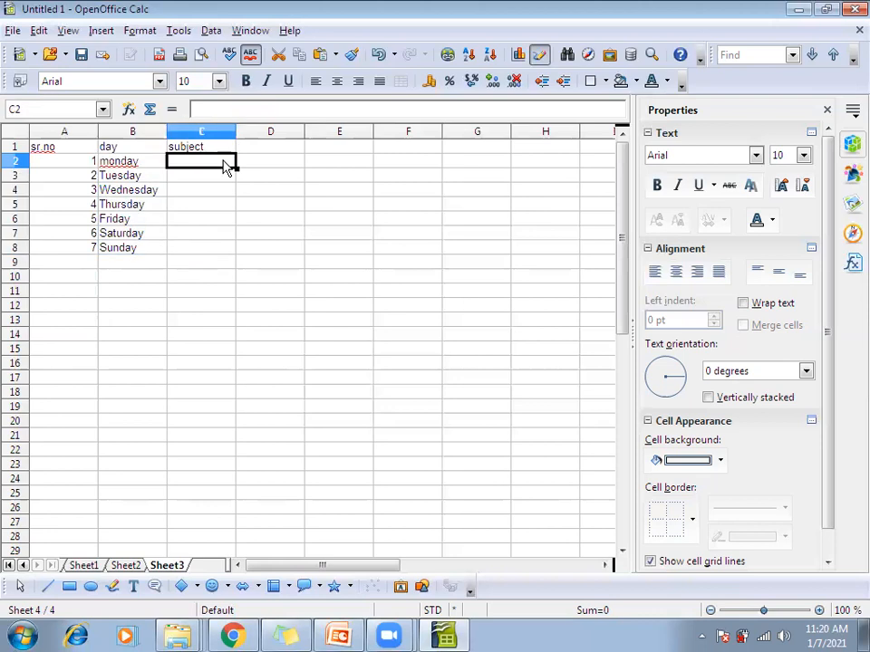
{"action": "type", "text": "maths"}
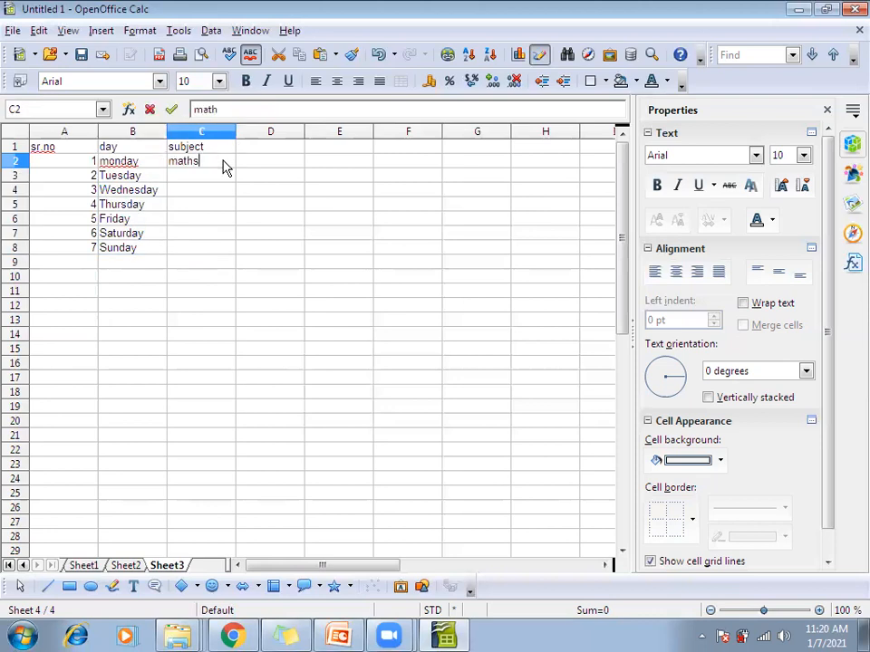
{"action": "key", "text": "Tab"}
{"action": "key", "text": "Return"}
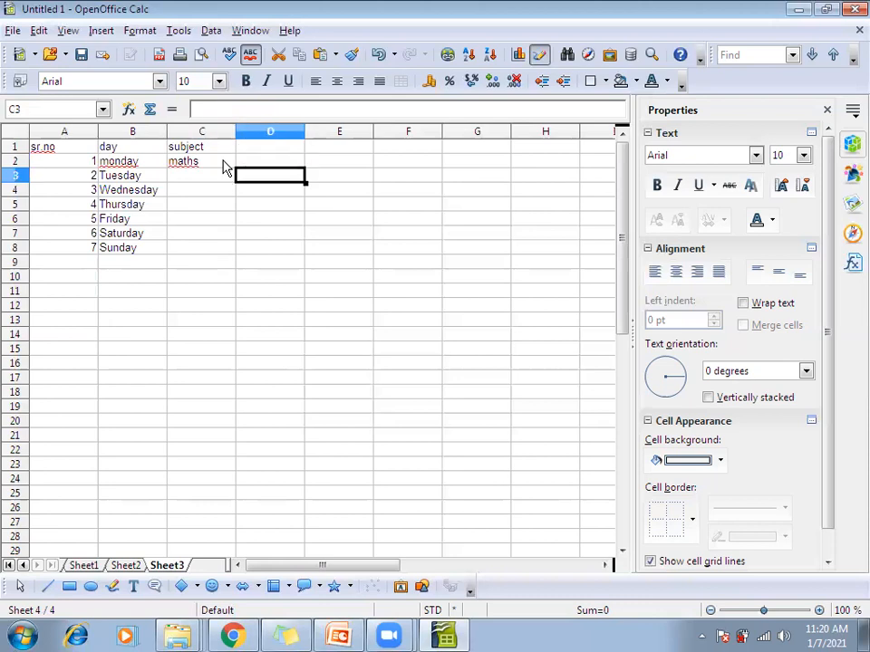
{"action": "type", "text": "sc"}
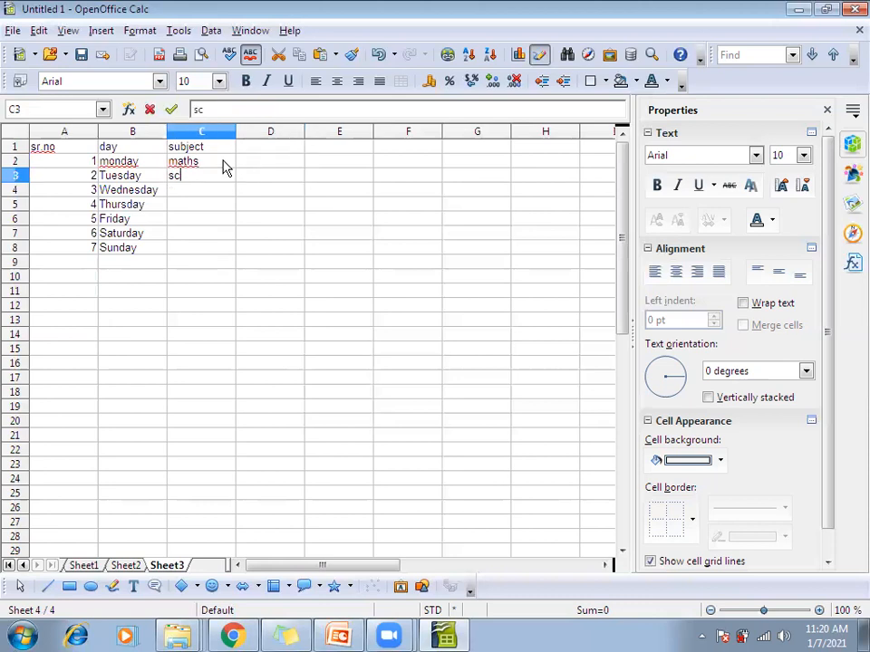
{"action": "type", "text": "ience"}
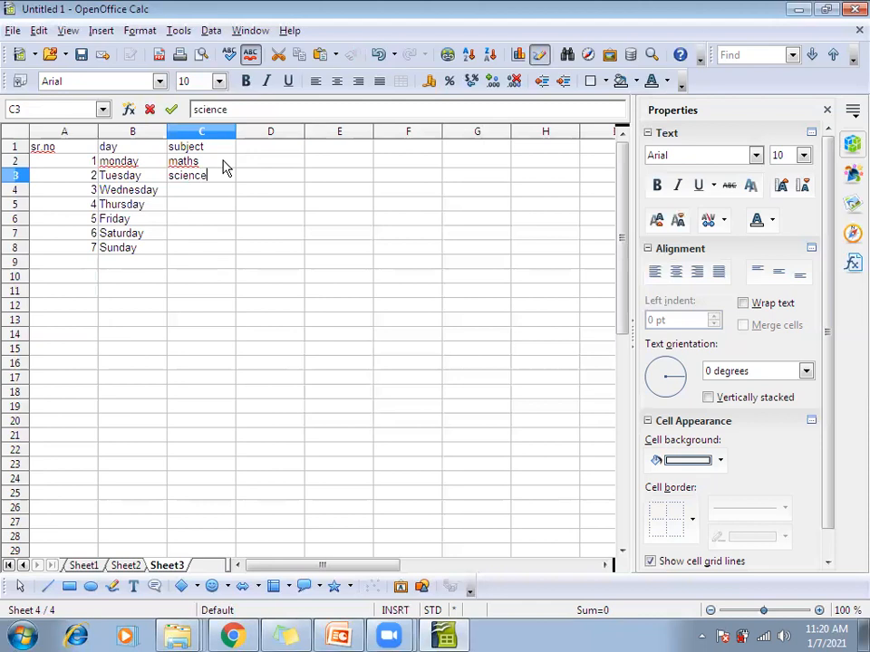
{"action": "key", "text": "Return"}
{"action": "type", "text": "c"}
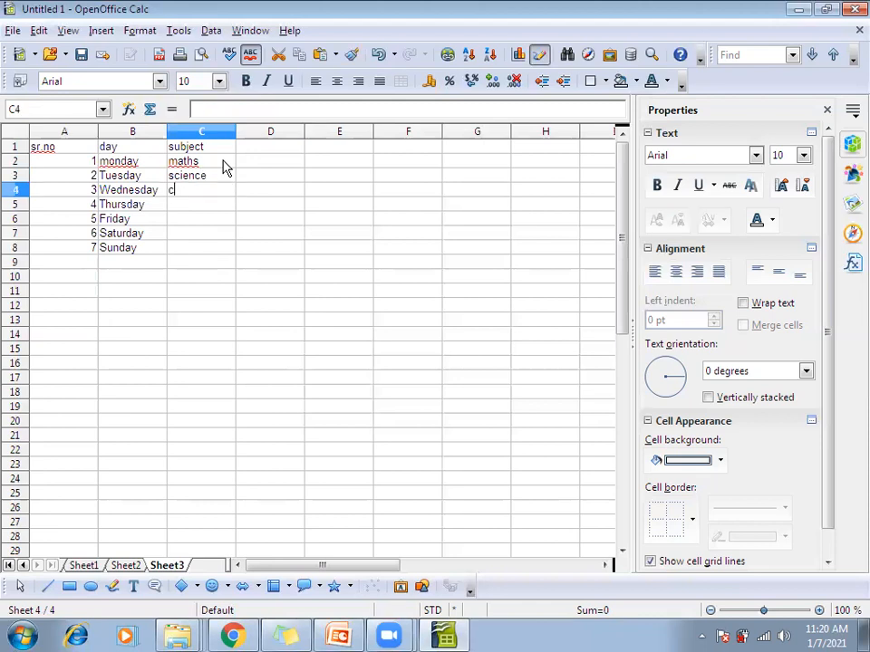
{"action": "type", "text": "omputer"}
{"action": "key", "text": "Return"}
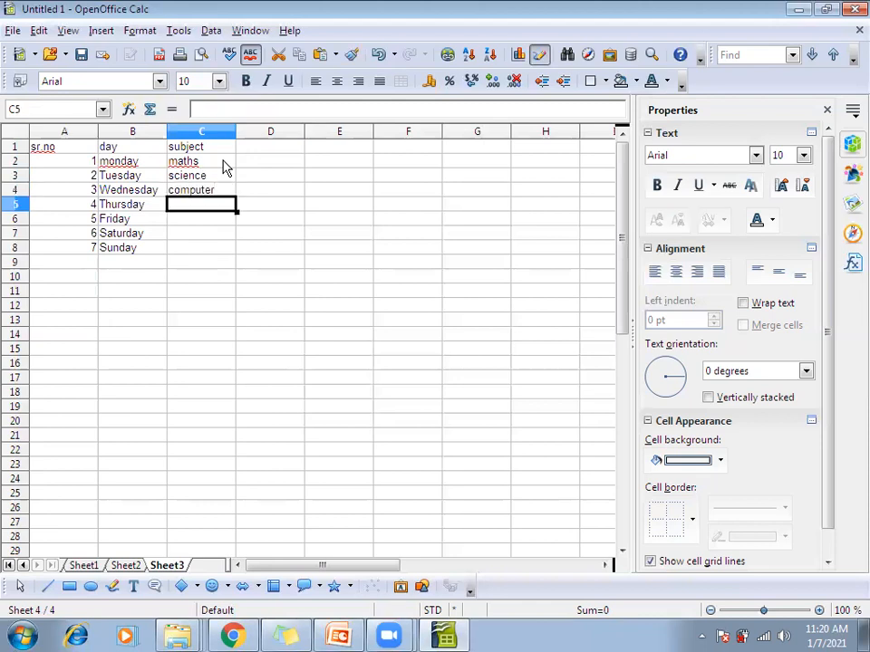
- Enter science in cell C5 and maths in cell C6 as the Thursday and Friday subjects
{"action": "type", "text": "s"}
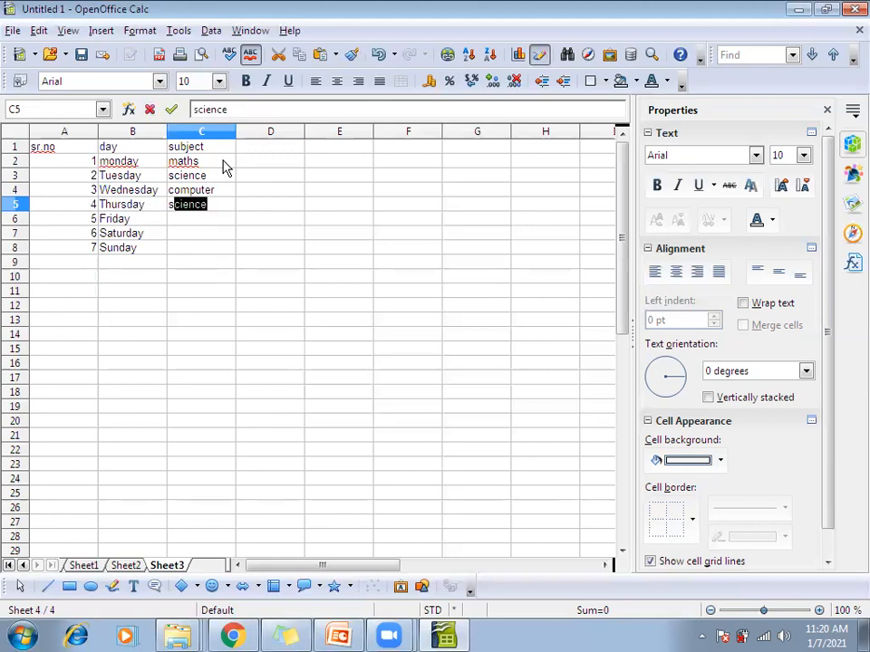
{"action": "type", "text": "cience"}
{"action": "key", "text": "Return"}
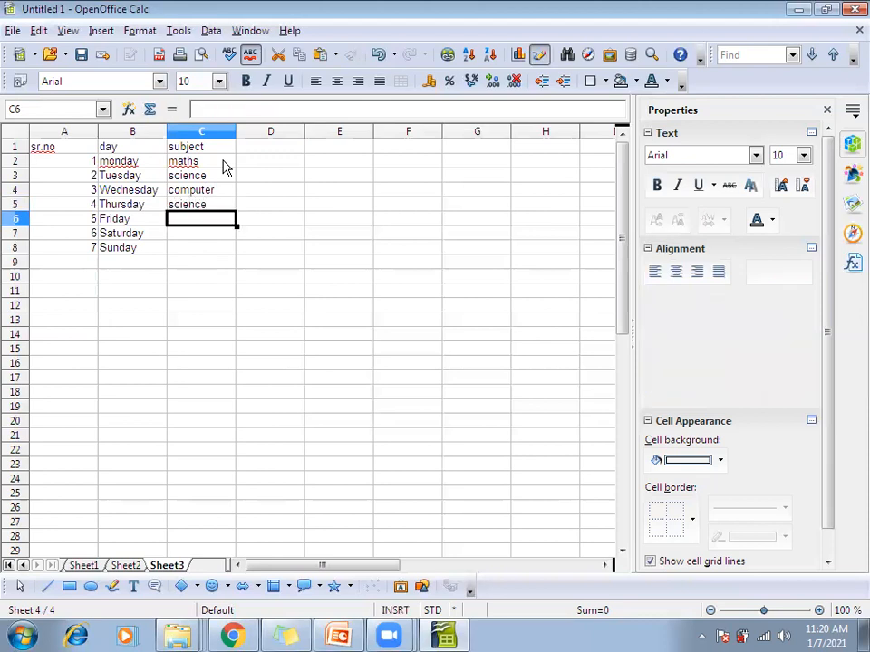
{"action": "type", "text": "m"}
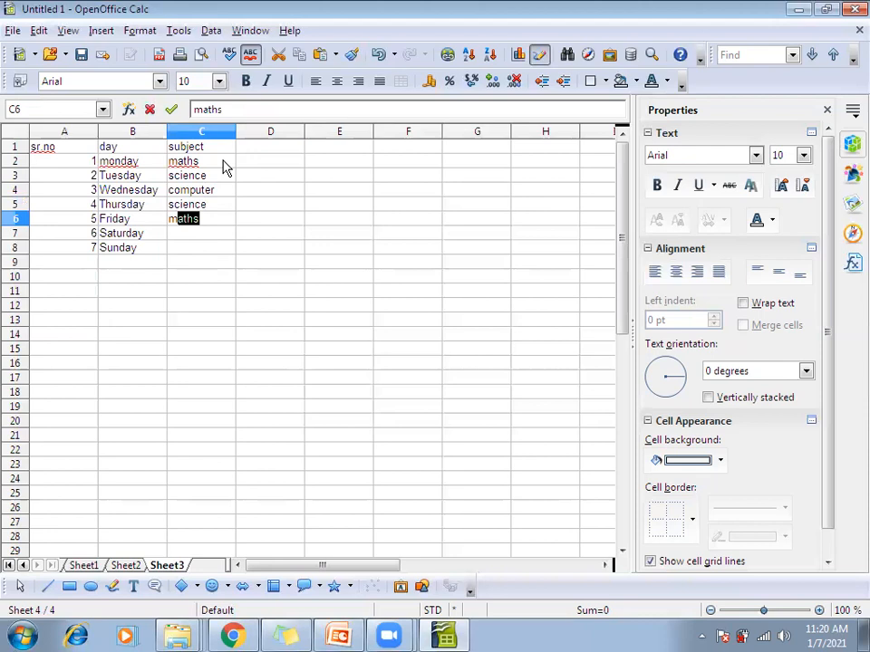
{"action": "type", "text": "aths"}
{"action": "key", "text": "Return"}
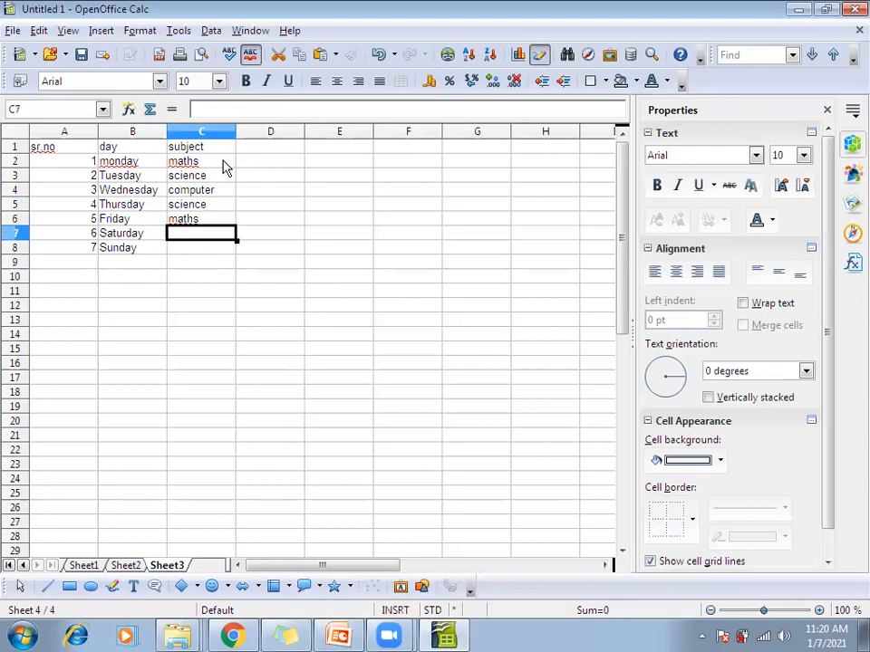
- Enter computer in cell C7 as the Saturday subject
{"action": "type", "text": "computer"}
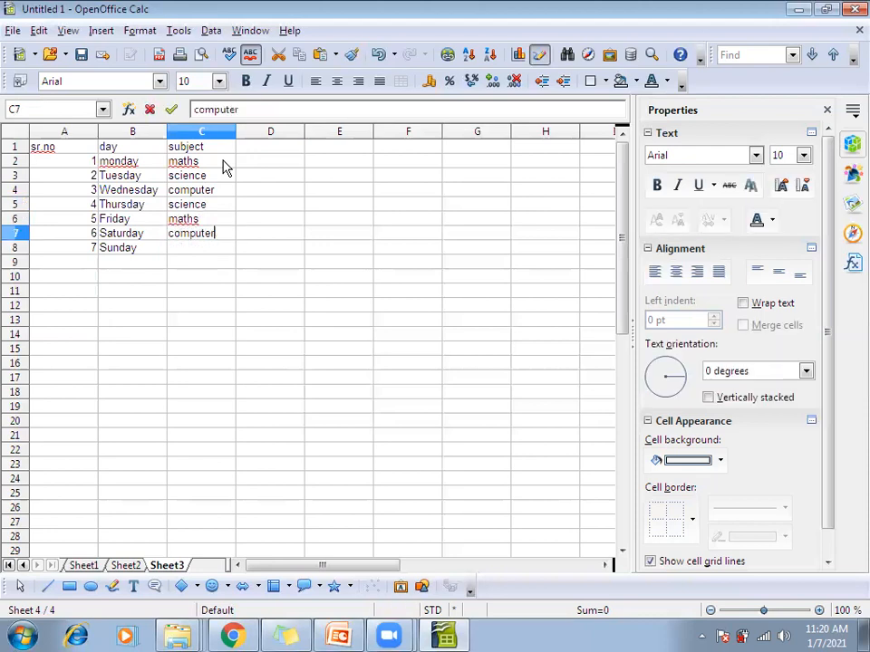
{"action": "key", "text": "Return"}
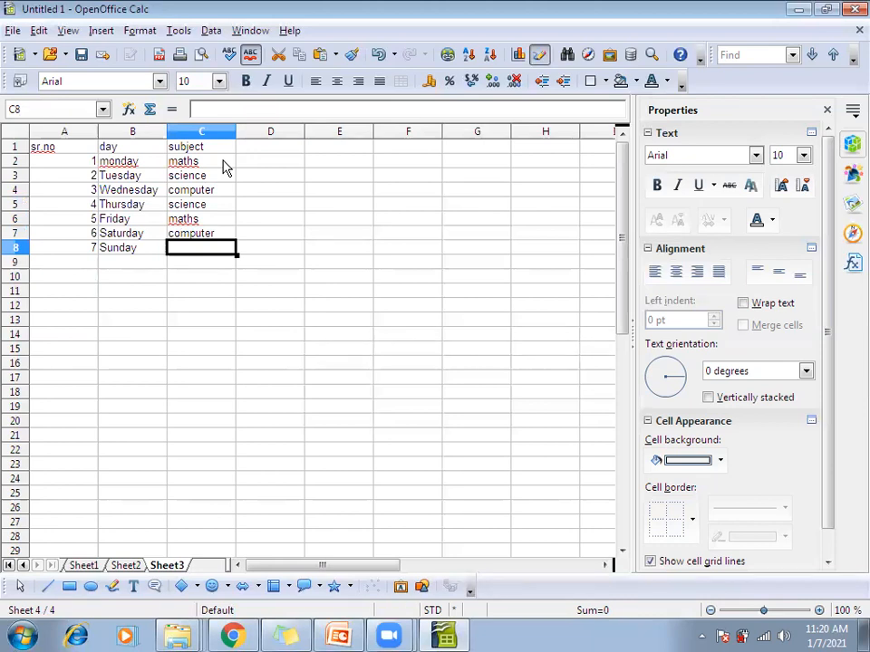
{"action": "type", "text": "="}
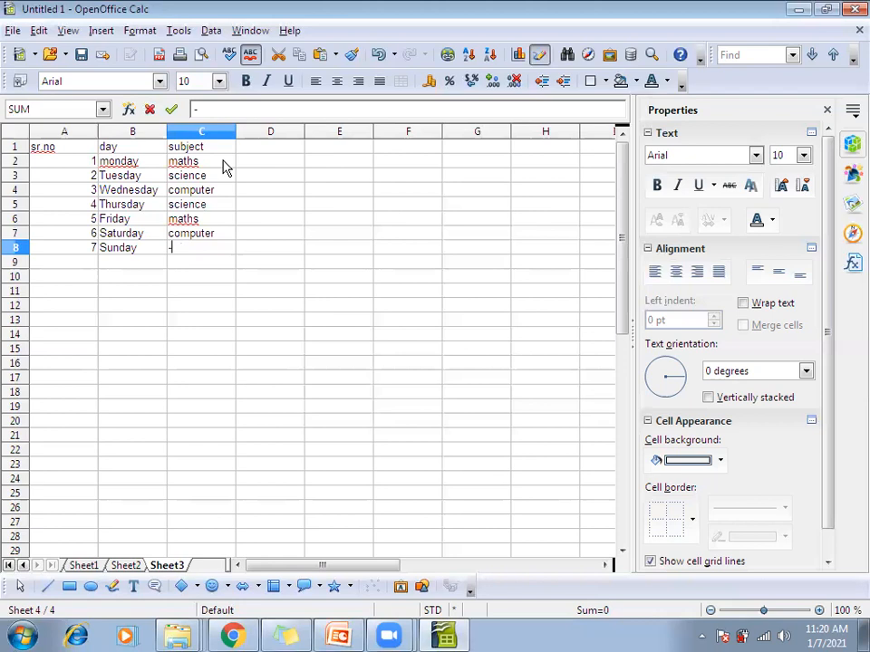
{"action": "left_click", "coordinate": [193, 296]}
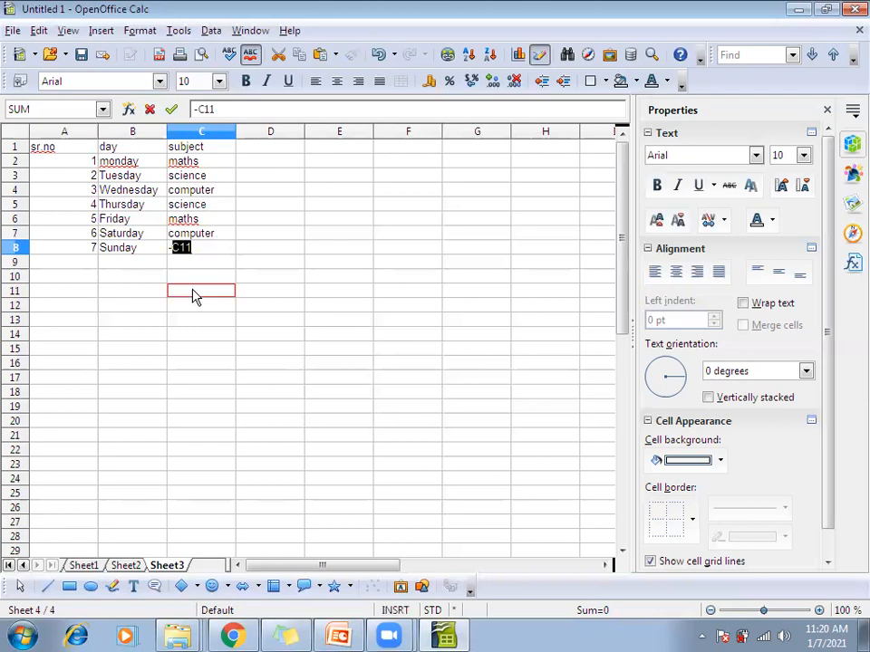
{"action": "left_click", "coordinate": [219, 248]}
{"action": "key", "text": "BackSpace"}
{"action": "key", "text": "BackSpace"}
{"action": "key", "text": "BackSpace"}
{"action": "key", "text": "BackSpace"}
{"action": "left_click", "coordinate": [203, 276]}
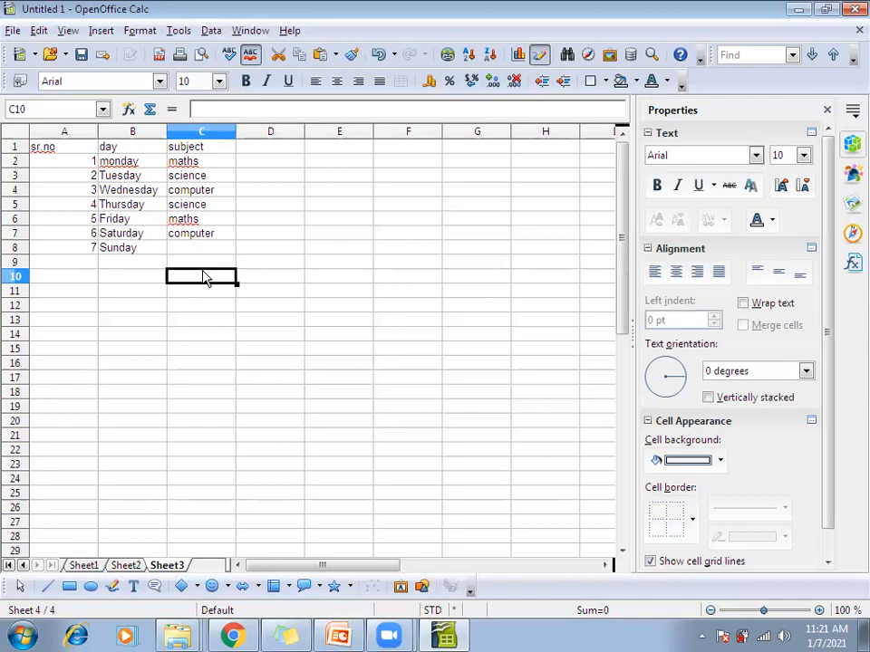
- Enter topic as the column heading in cell D1
{"action": "left_click", "coordinate": [243, 150]}
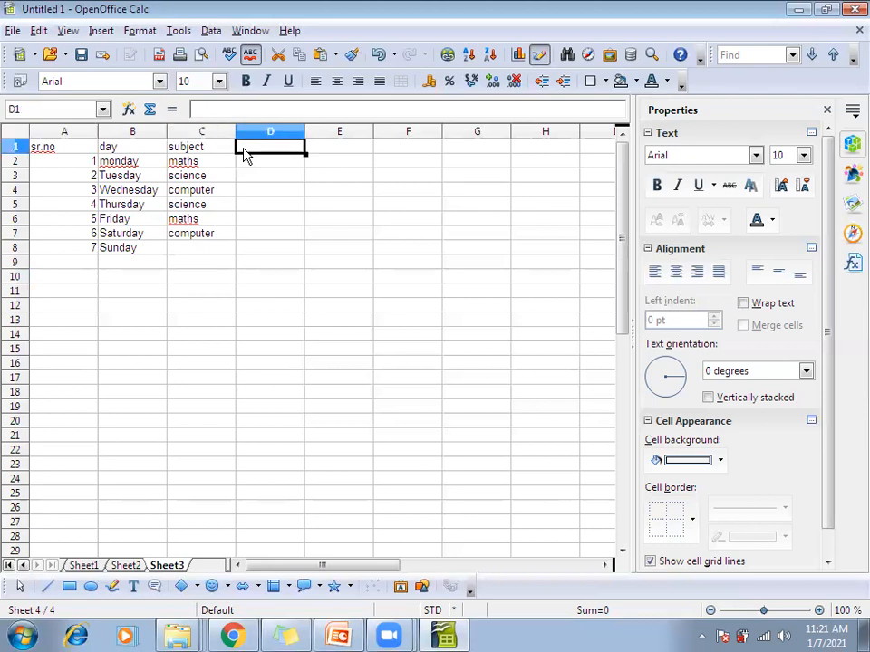
{"action": "type", "text": "topic"}
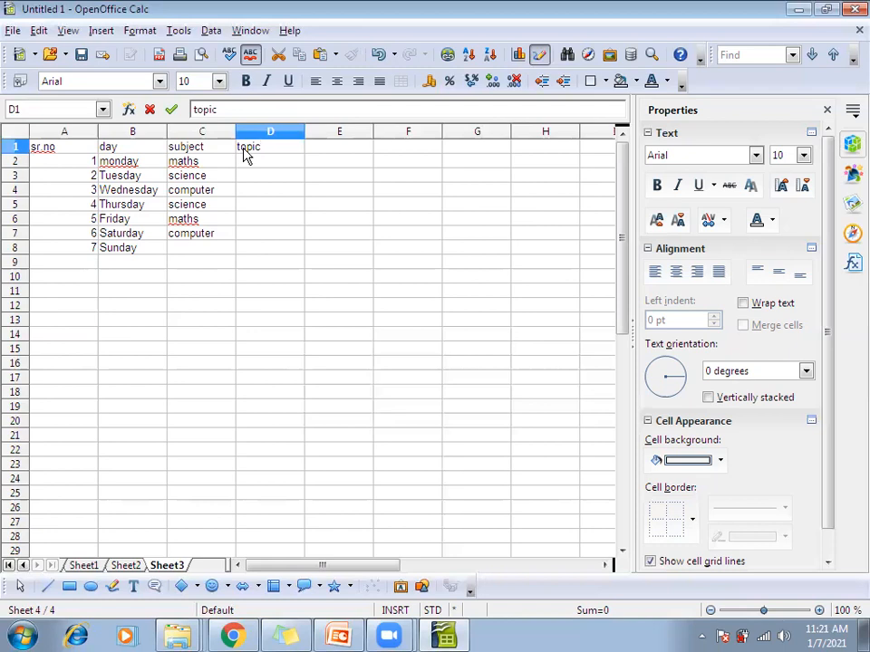
{"action": "key", "text": "Return"}
- Copy the subject entries in C2:C7 and paste them into the topic column starting at cell D2
{"action": "key", "text": "Left"}
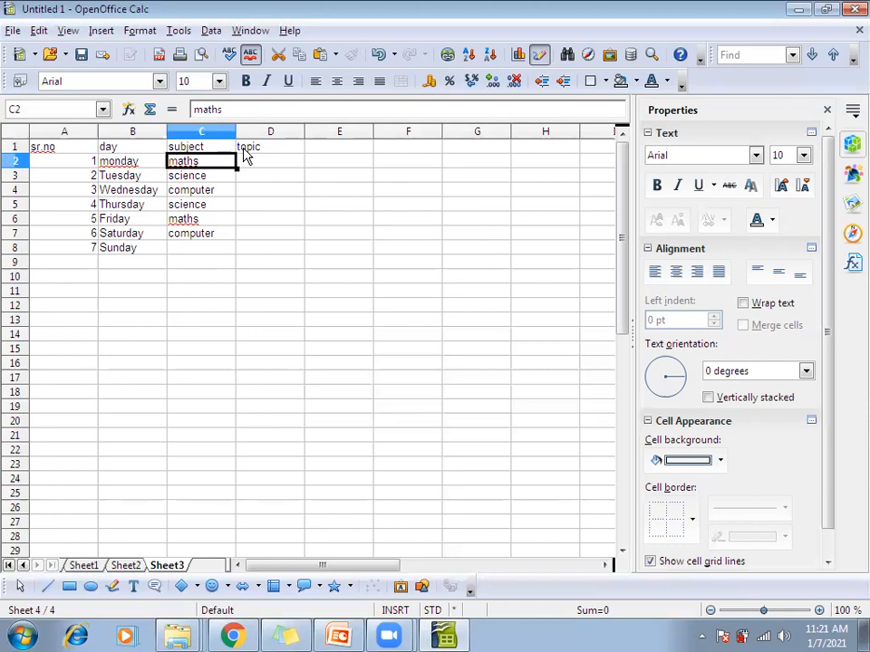
{"action": "key", "text": "shift+Down"}
{"action": "key", "text": "shift+Down"}
{"action": "key", "text": "shift+Down"}
{"action": "key", "text": "shift+Down"}
{"action": "key", "text": "shift+Down"}
{"action": "key", "text": "ctrl+c"}
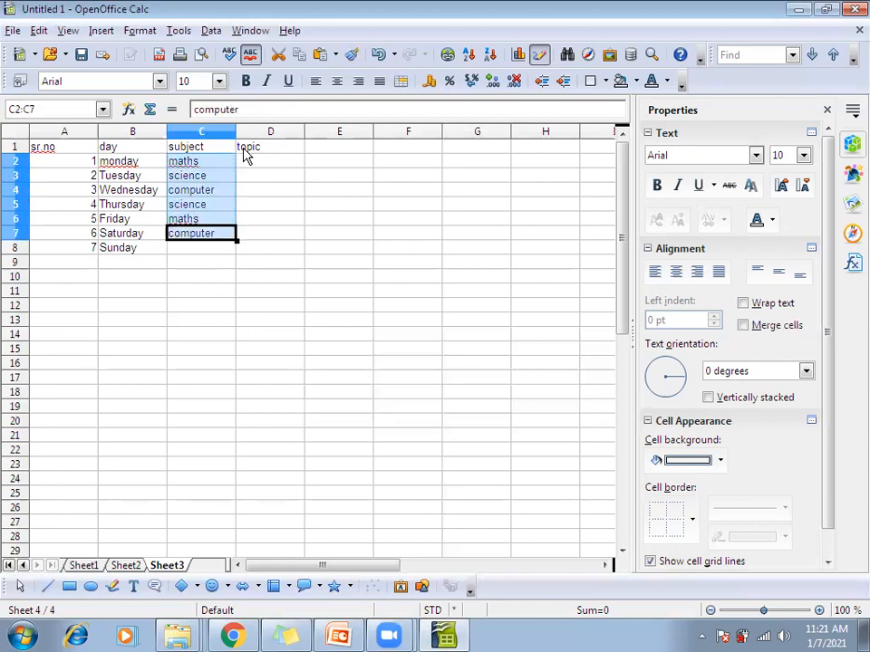
{"action": "key", "text": "Right"}
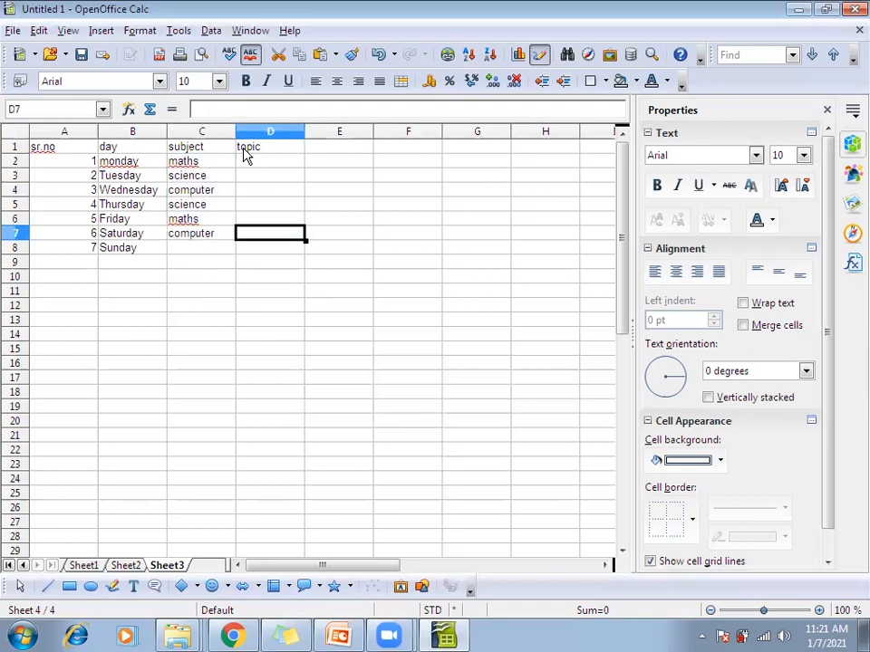
{"action": "key", "text": "Up"}
{"action": "key", "text": "Up"}
{"action": "key", "text": "Up"}
{"action": "key", "text": "Up"}
{"action": "key", "text": "Up"}
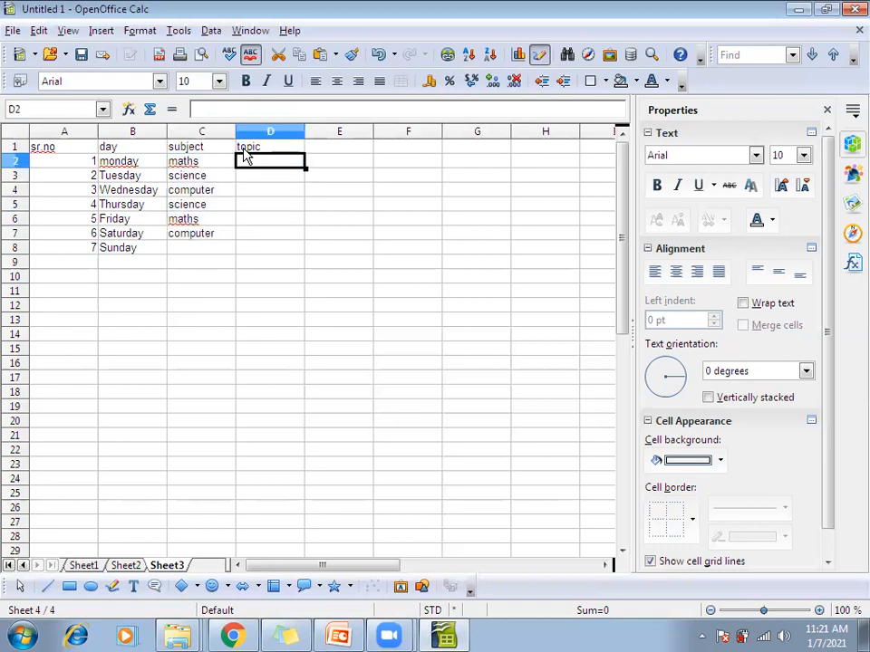
{"action": "key", "text": "ctrl+v"}
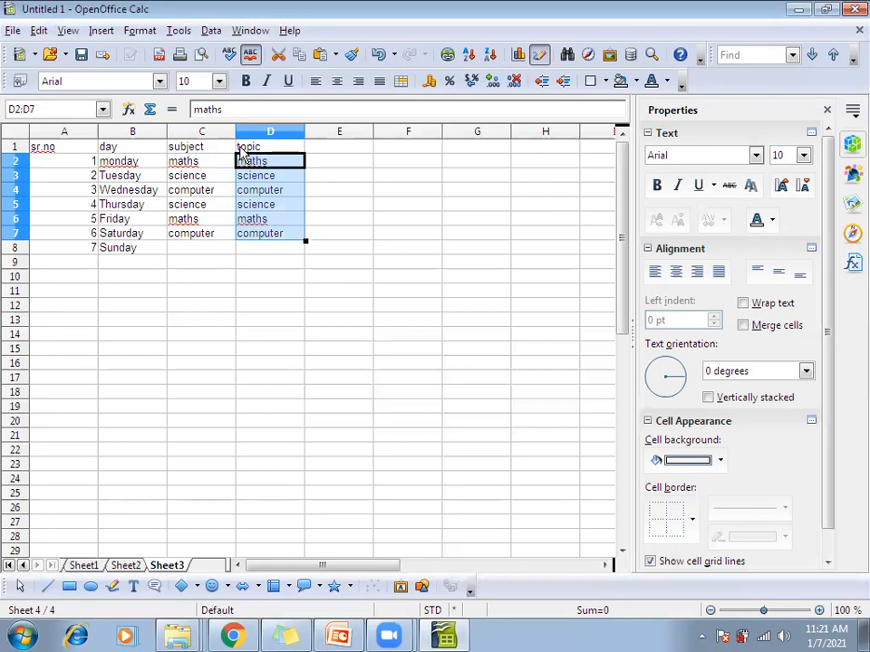
- Delete the entire sr.no column using the Delete entire column(s) option
{"action": "left_click", "coordinate": [78, 149]}
{"action": "right_click", "coordinate": [78, 149]}
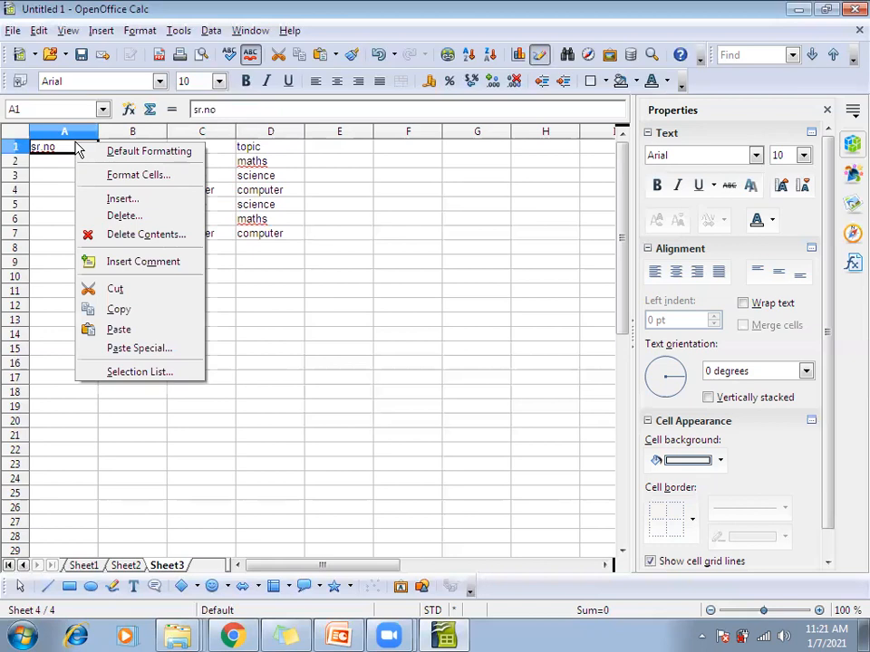
{"action": "left_click", "coordinate": [111, 217]}
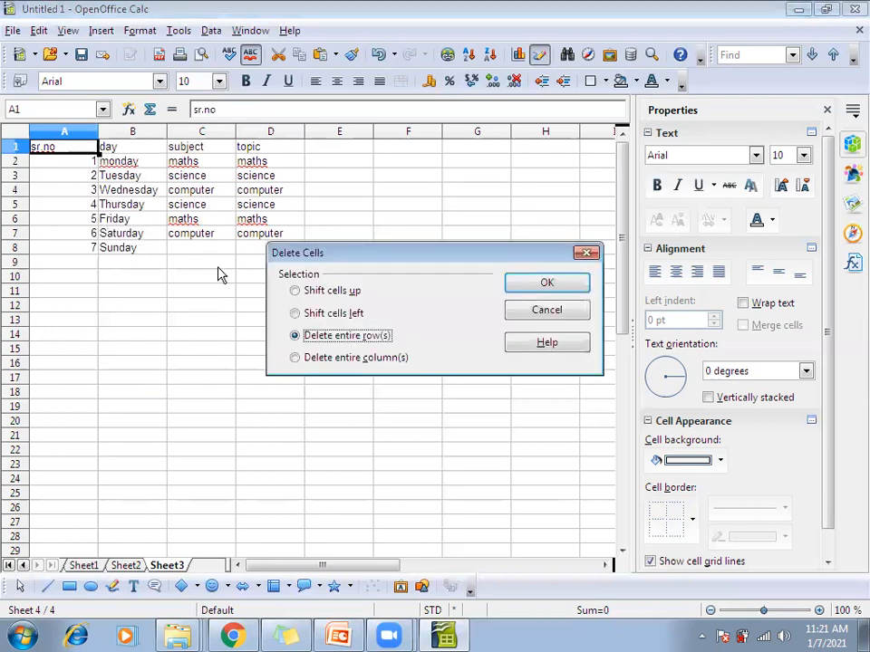
{"action": "left_click", "coordinate": [297, 360]}
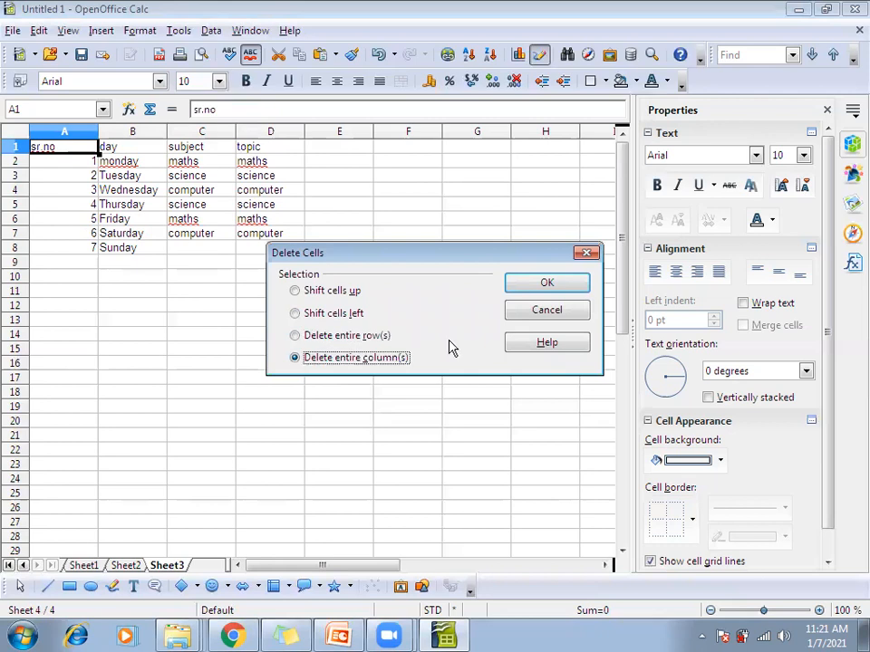
{"action": "left_click", "coordinate": [549, 285]}
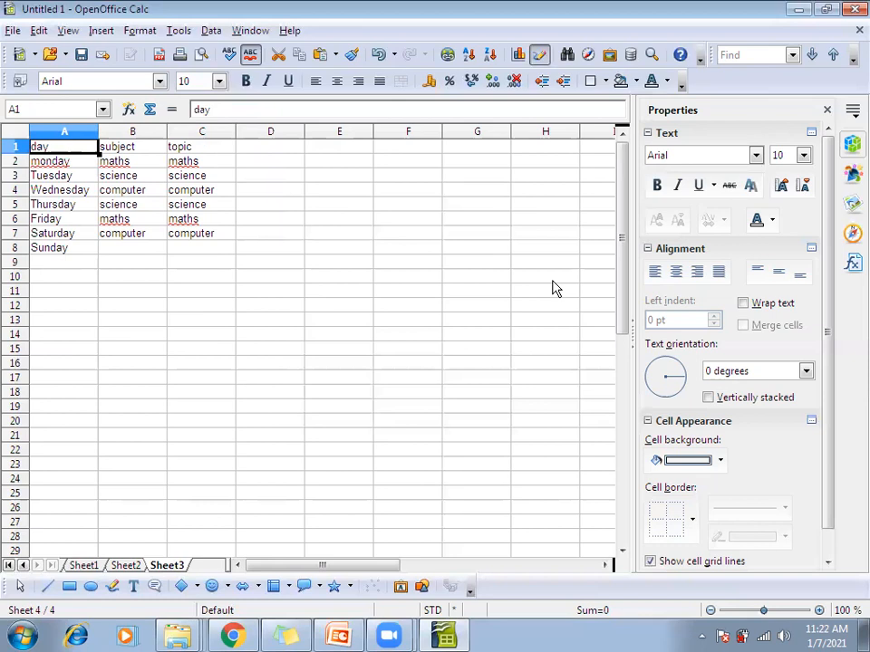
- Add a column headed statu in cell D1, with done in D2 and not done in D3
{"action": "left_click", "coordinate": [253, 151]}
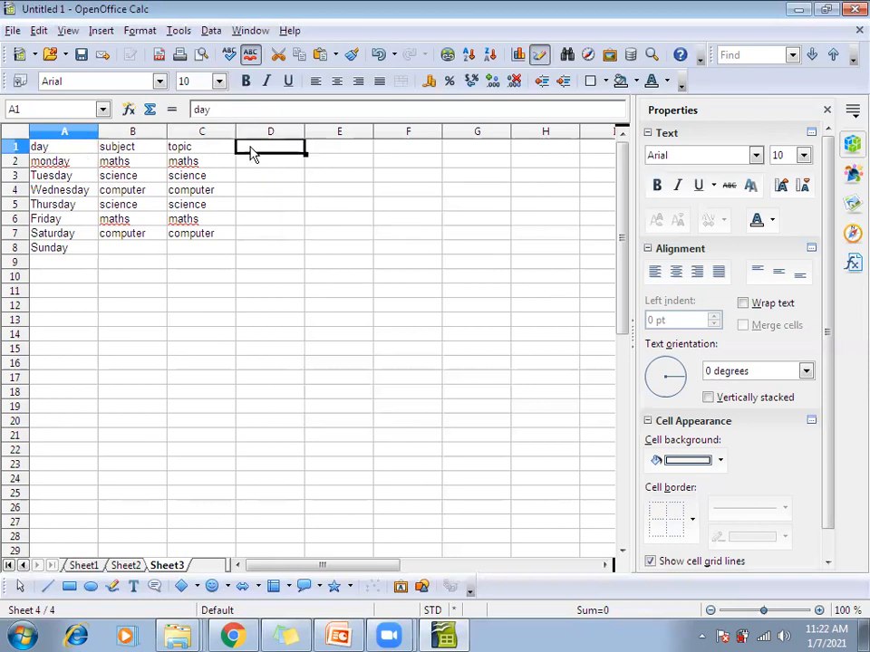
{"action": "type", "text": "statu"}
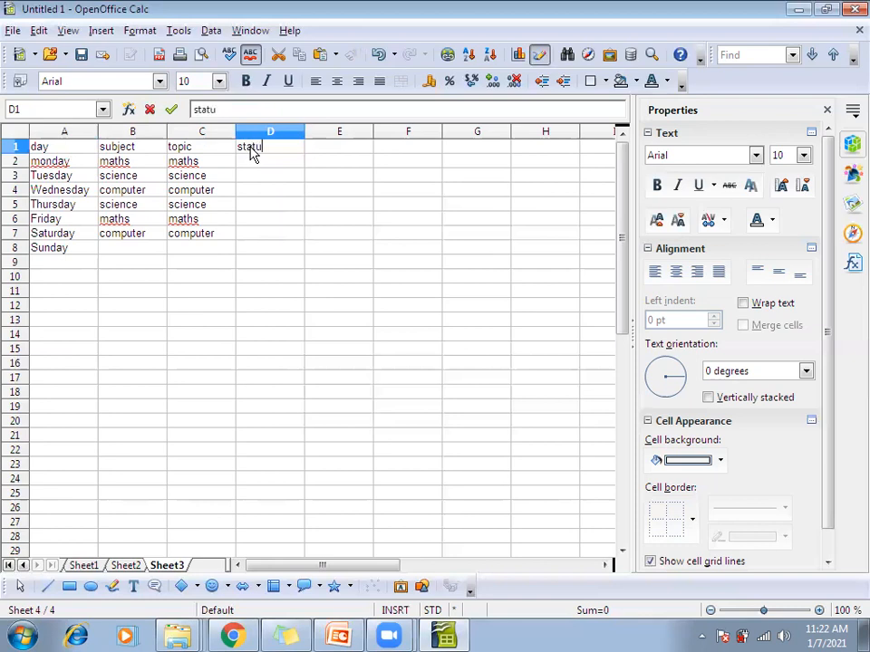
{"action": "key", "text": "Return"}
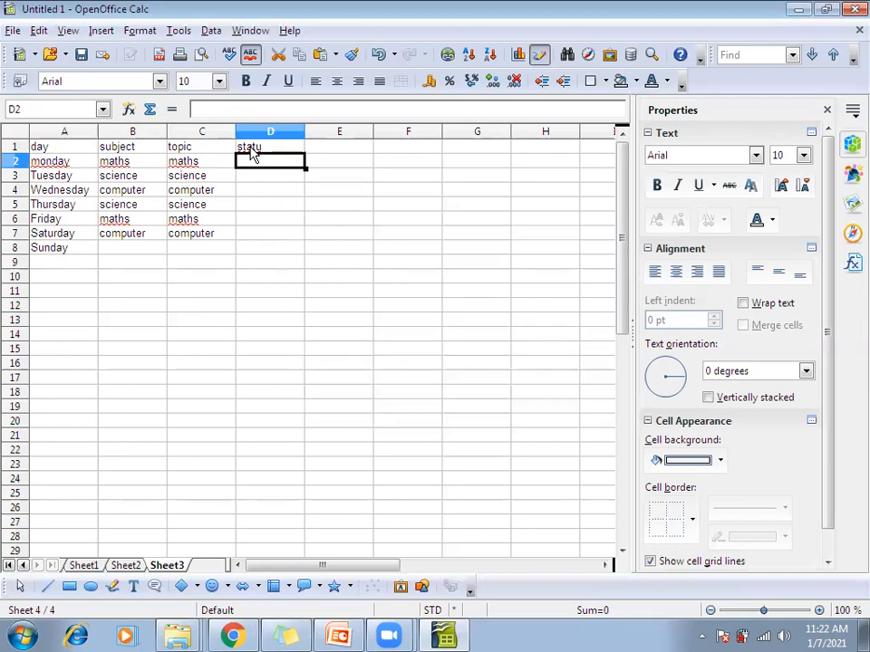
{"action": "type", "text": "done"}
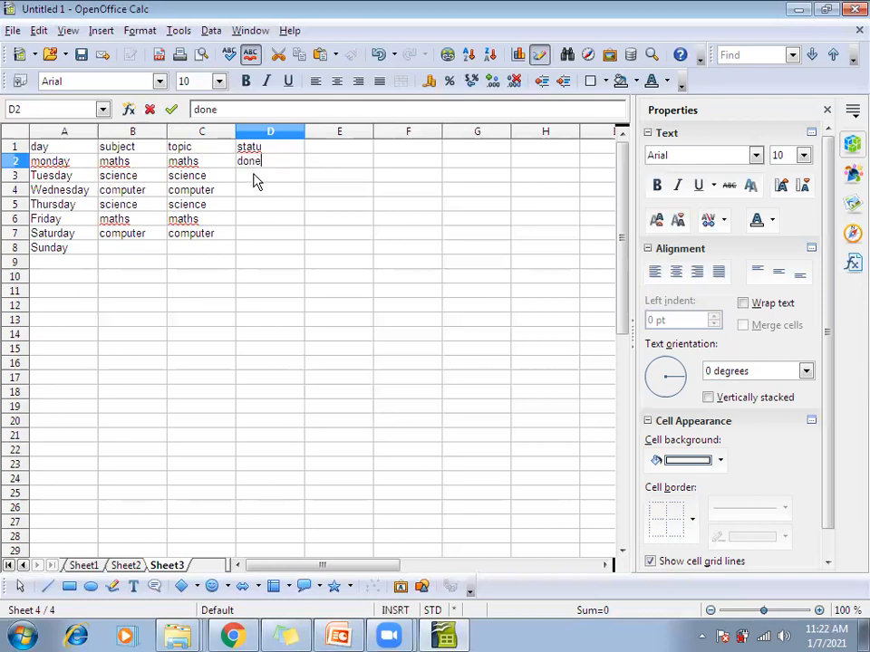
{"action": "key", "text": "Return"}
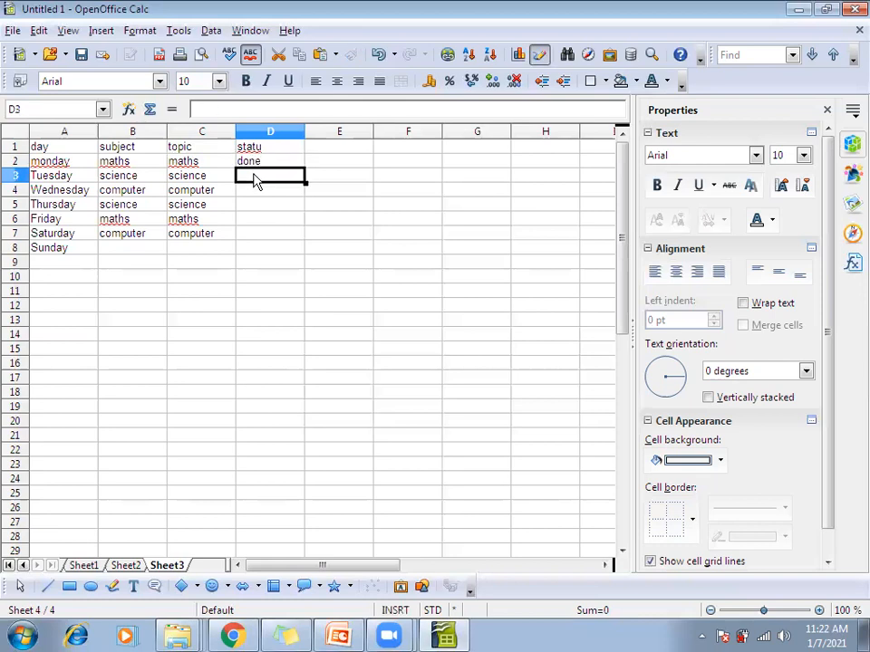
{"action": "type", "text": "not done"}
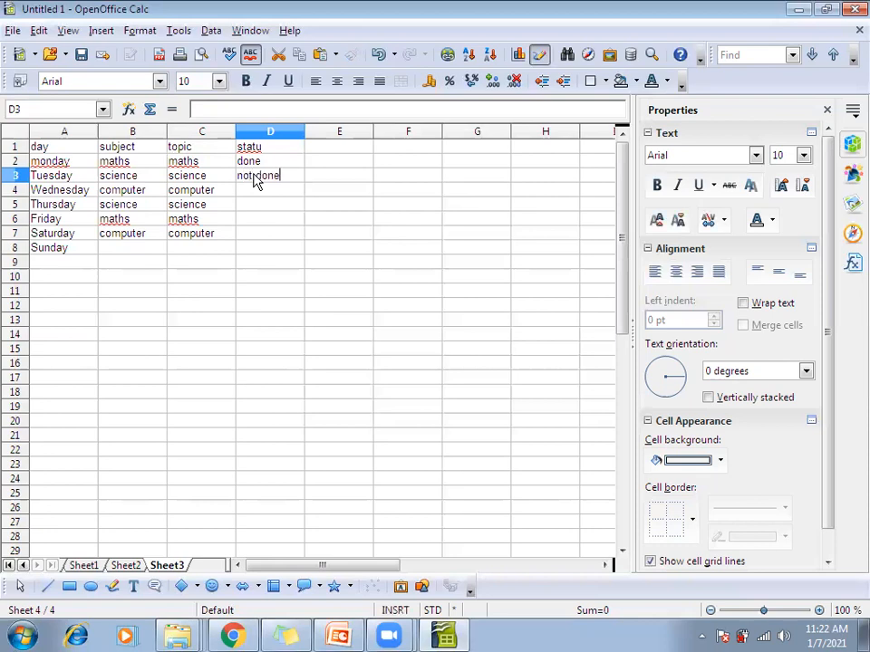
{"action": "key", "text": "Return"}
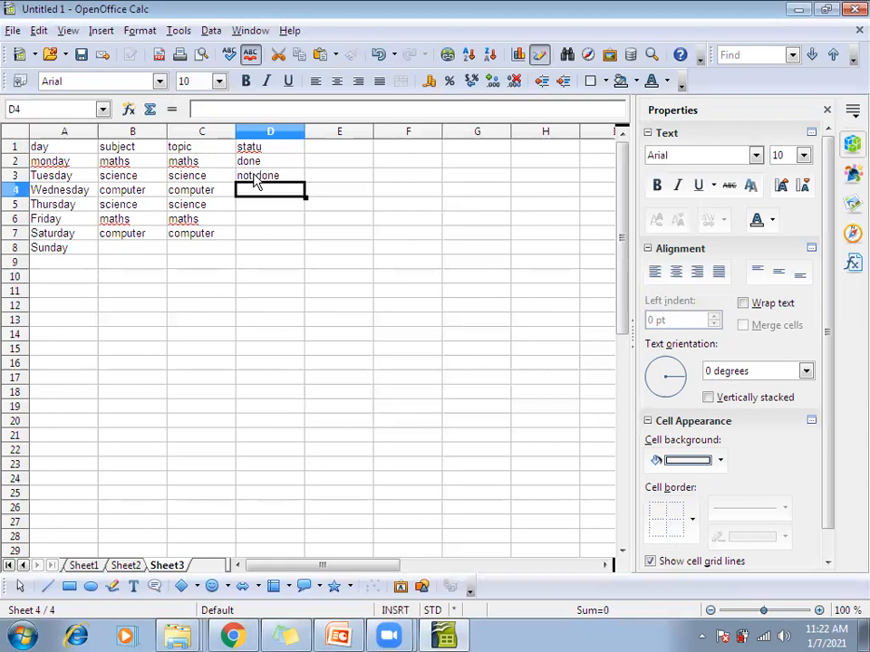
{"action": "key", "text": "Return"}
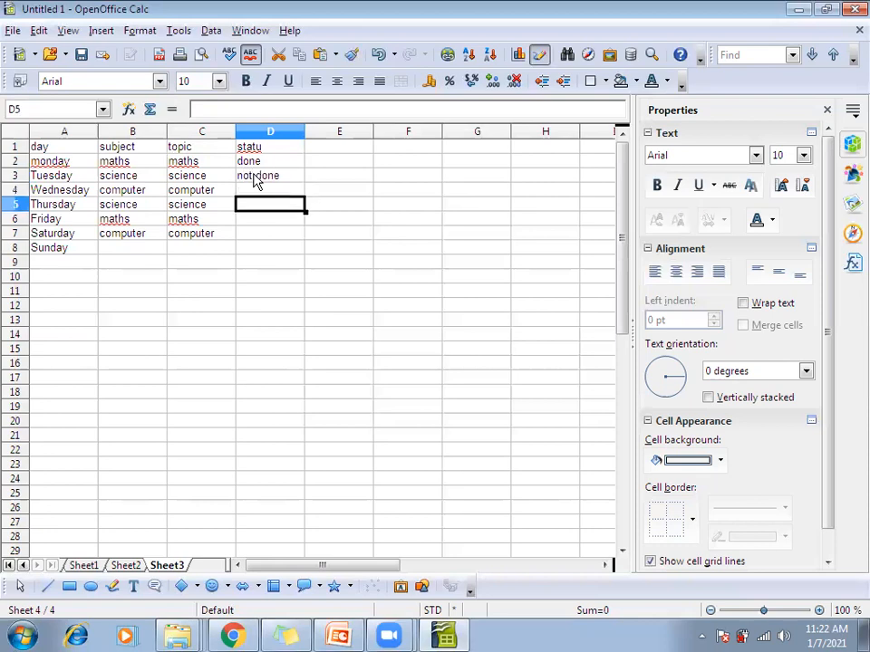
- Move back to the first entry of the statu column in cell D2
{"action": "key", "text": "Up"}
{"action": "key", "text": "Up"}
{"action": "key", "text": "Up"}
{"action": "key", "text": "Up"}
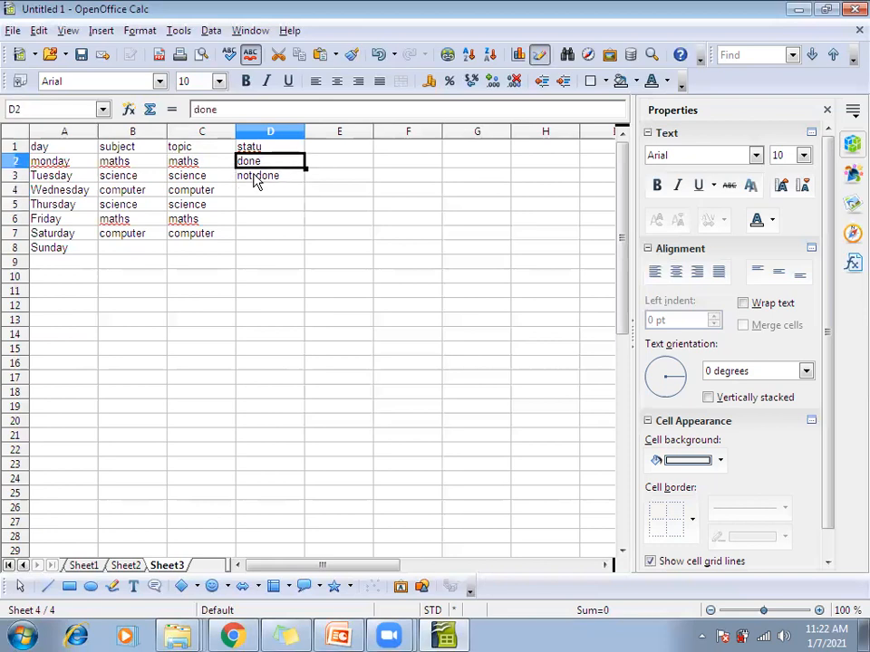